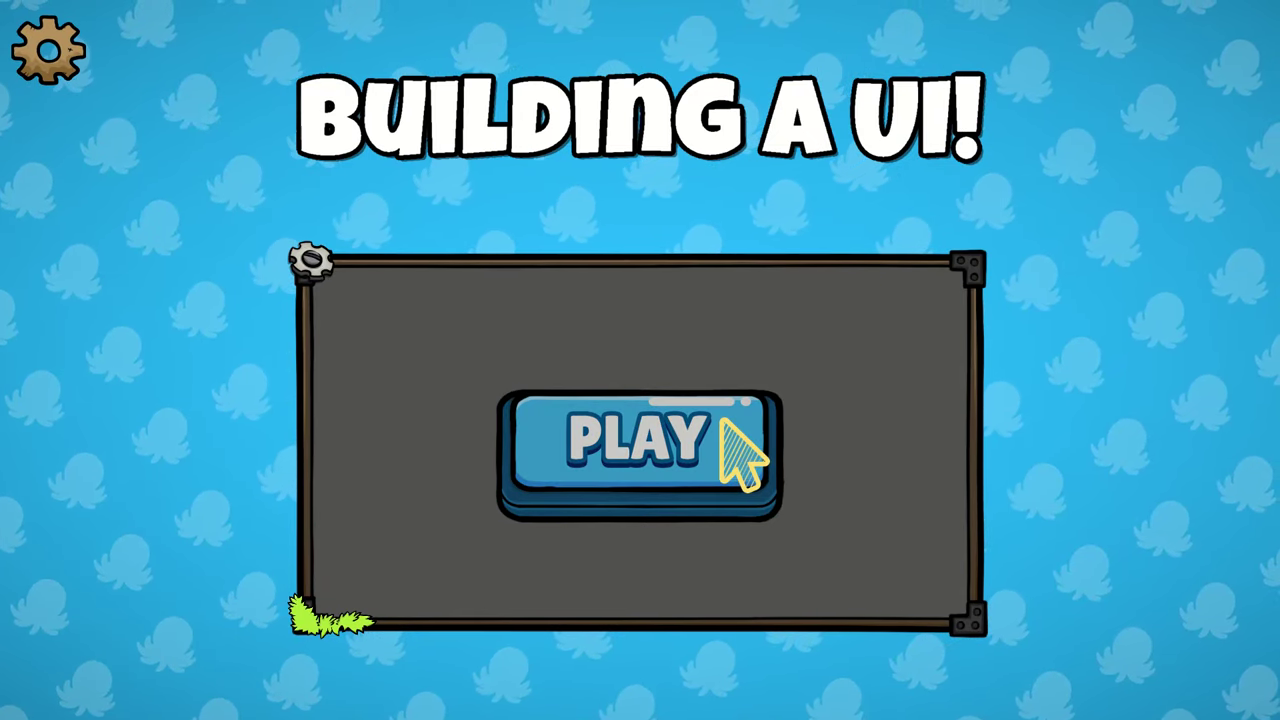
Press PLAY in the finished menu, then expand the gear settings to show sound and vibration options
{"action": "left_click", "coordinate": [547, 420]}
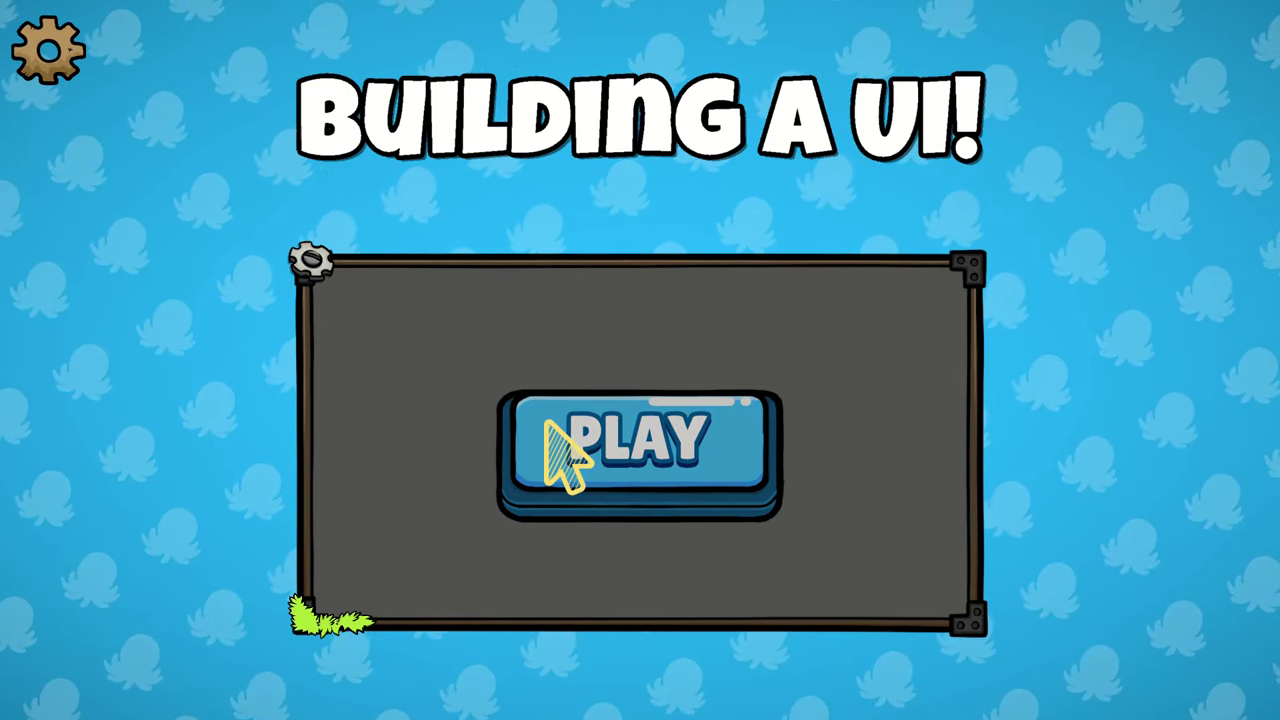
{"action": "left_click", "coordinate": [36, 44]}
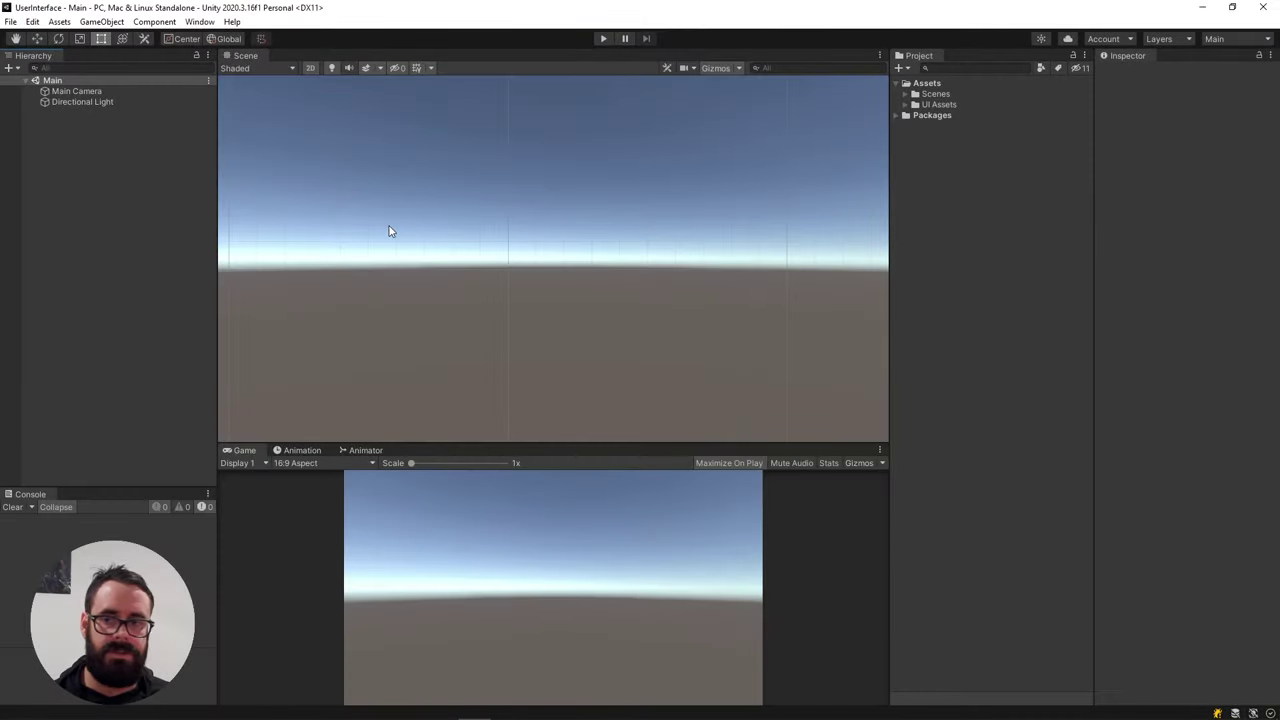
Browse the UI Assets and Sprites folders to preview the sprite assets, then collapse them
{"action": "left_click", "coordinate": [906, 105]}
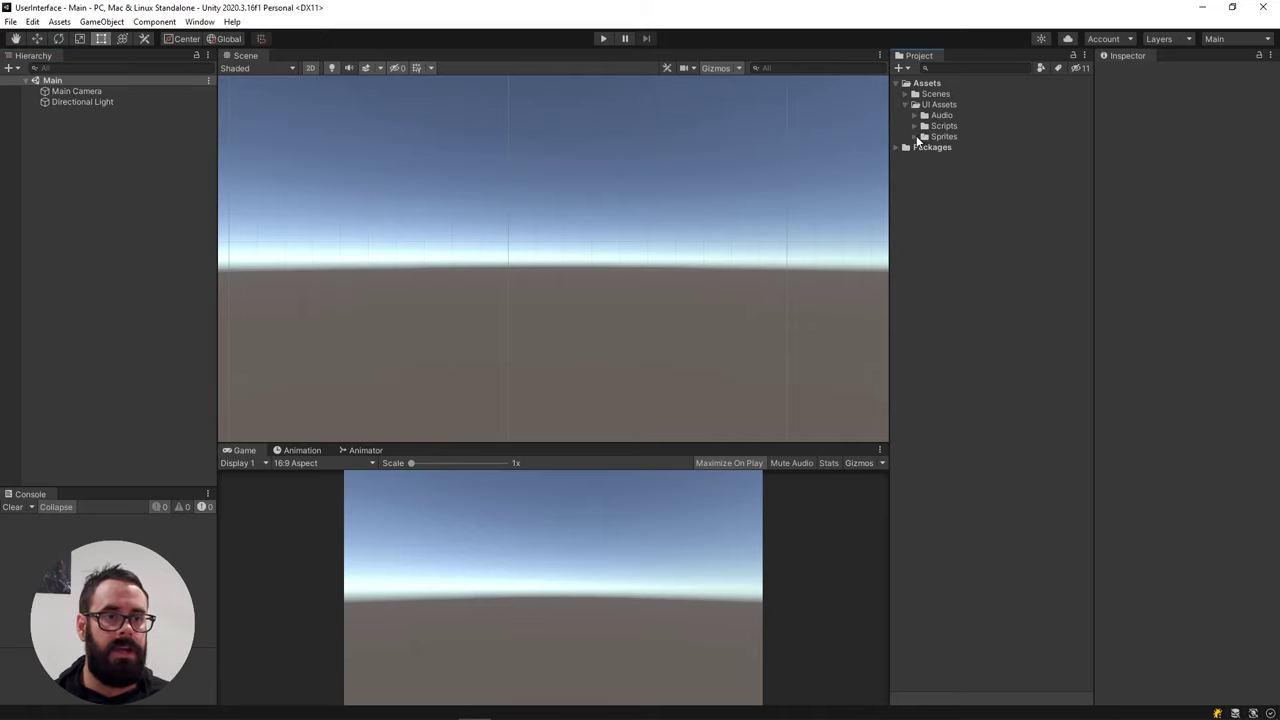
{"action": "left_click", "coordinate": [915, 137]}
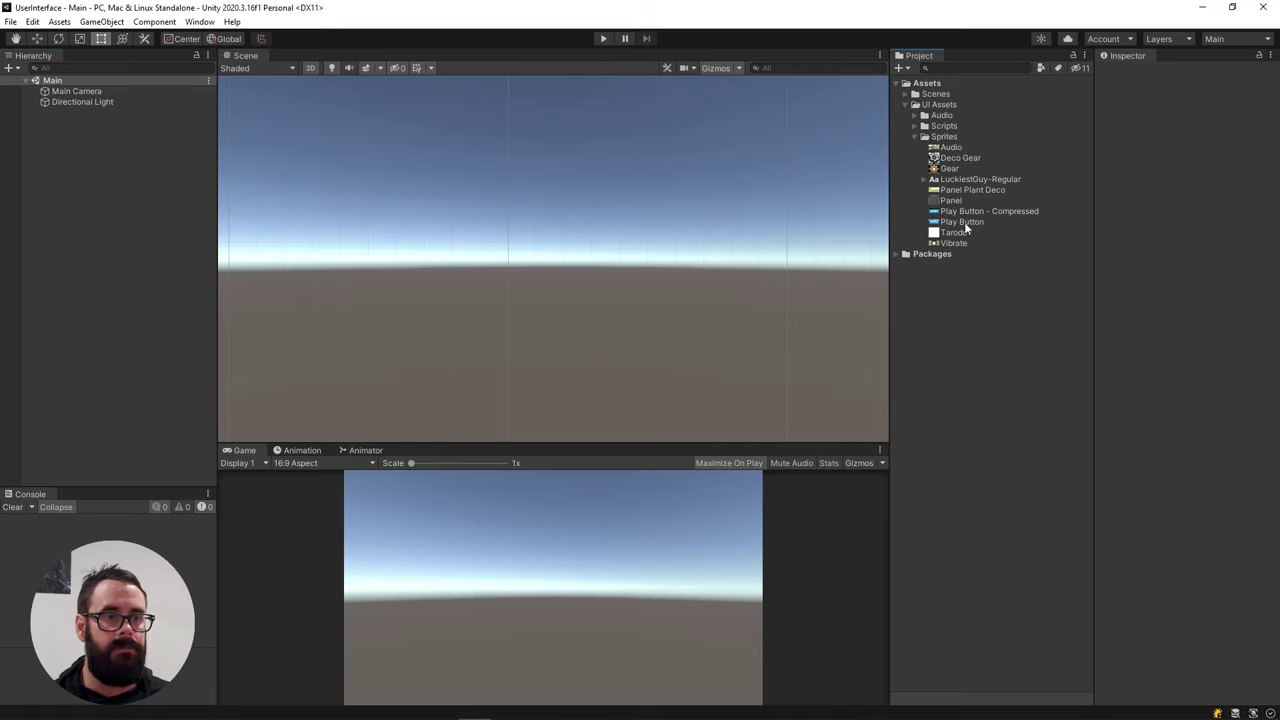
{"action": "left_click", "coordinate": [915, 136]}
{"action": "left_click", "coordinate": [906, 105]}
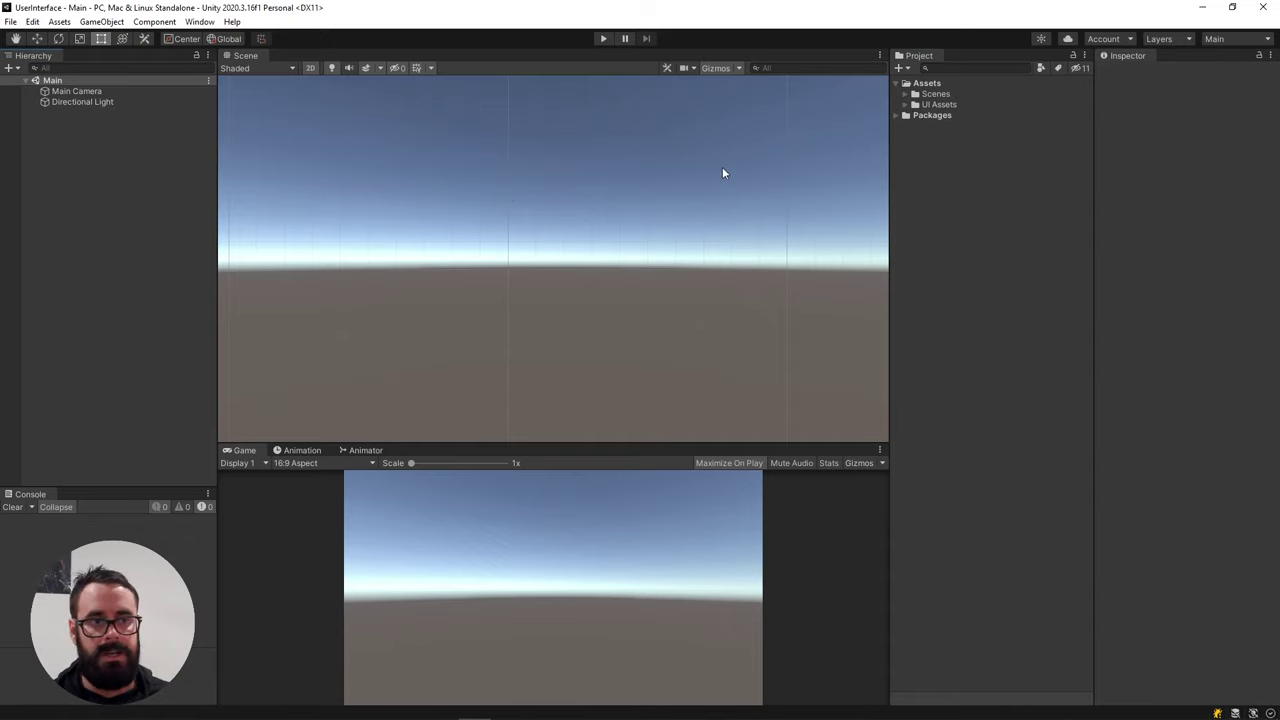
Set Main Camera's Clear Flags to Solid Color with bright blue (1BB4FF) background, and save the scene
{"action": "left_click", "coordinate": [89, 93]}
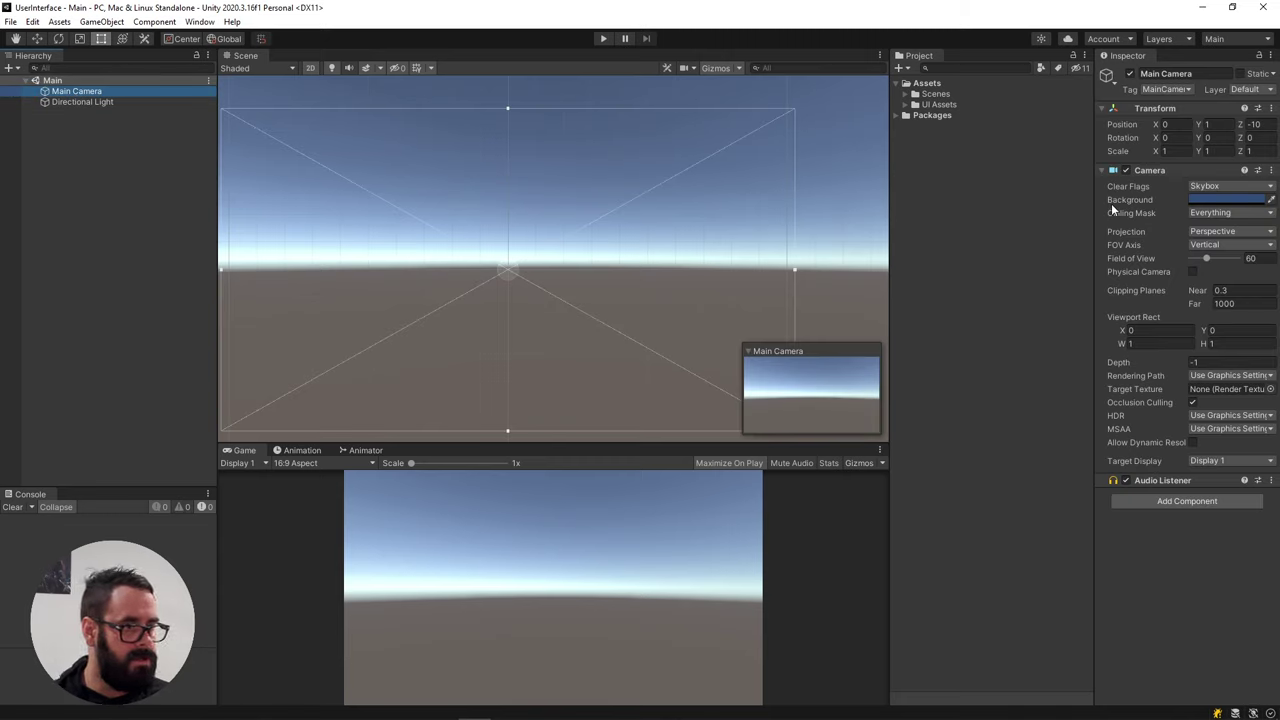
{"action": "left_click", "coordinate": [1213, 187]}
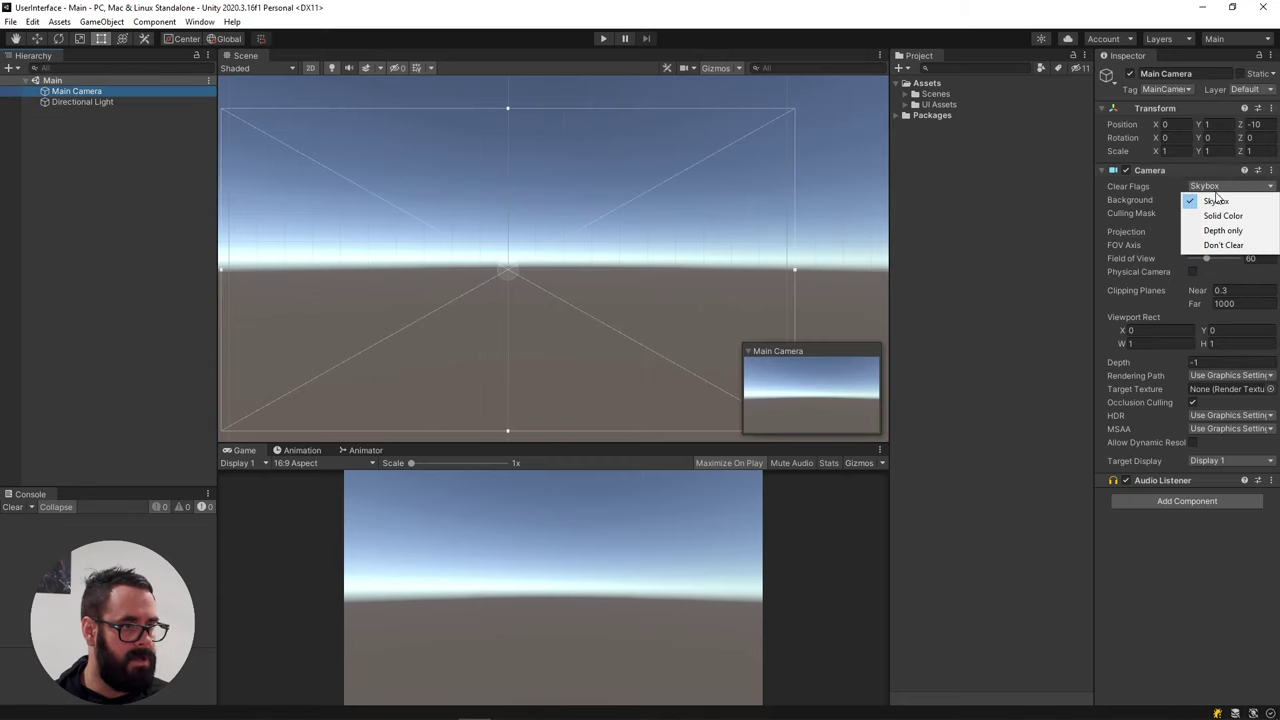
{"action": "left_click", "coordinate": [1224, 217]}
{"action": "left_click", "coordinate": [1226, 200]}
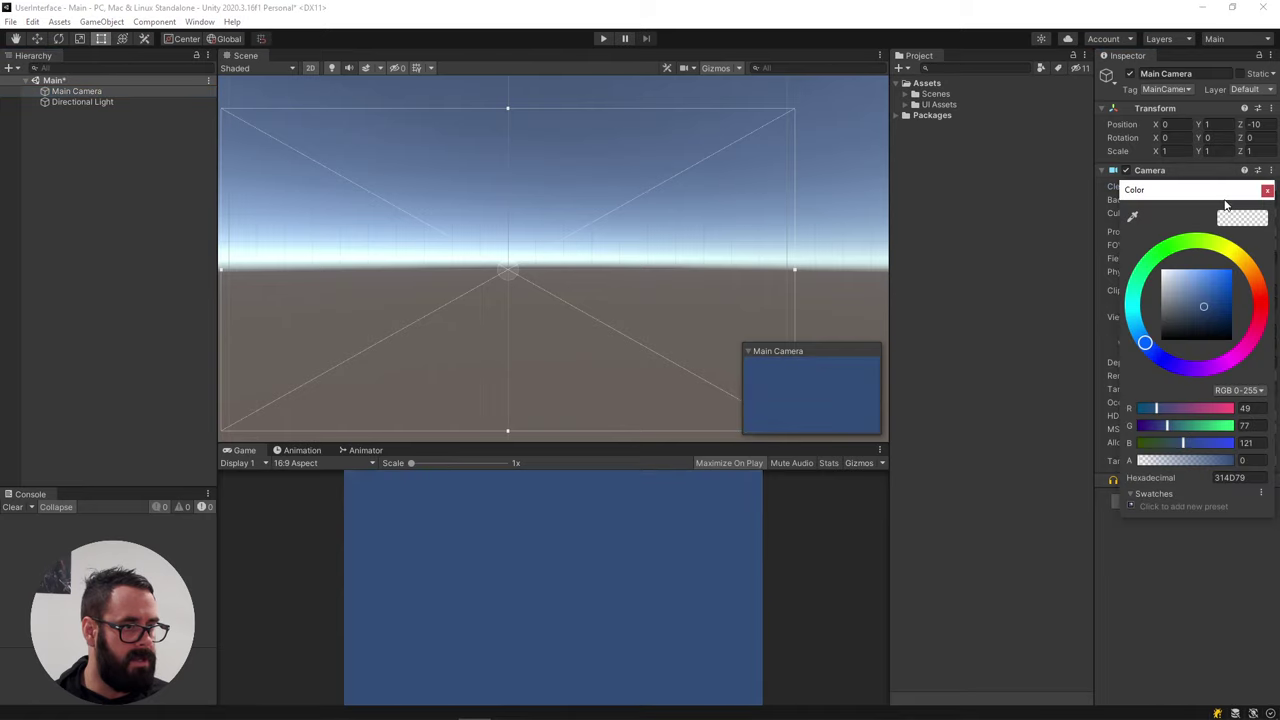
{"action": "left_click_drag", "start_coordinate": [1149, 341], "coordinate": [1136, 325]}
{"action": "left_click", "coordinate": [1229, 272]}
{"action": "left_click", "coordinate": [1267, 190]}
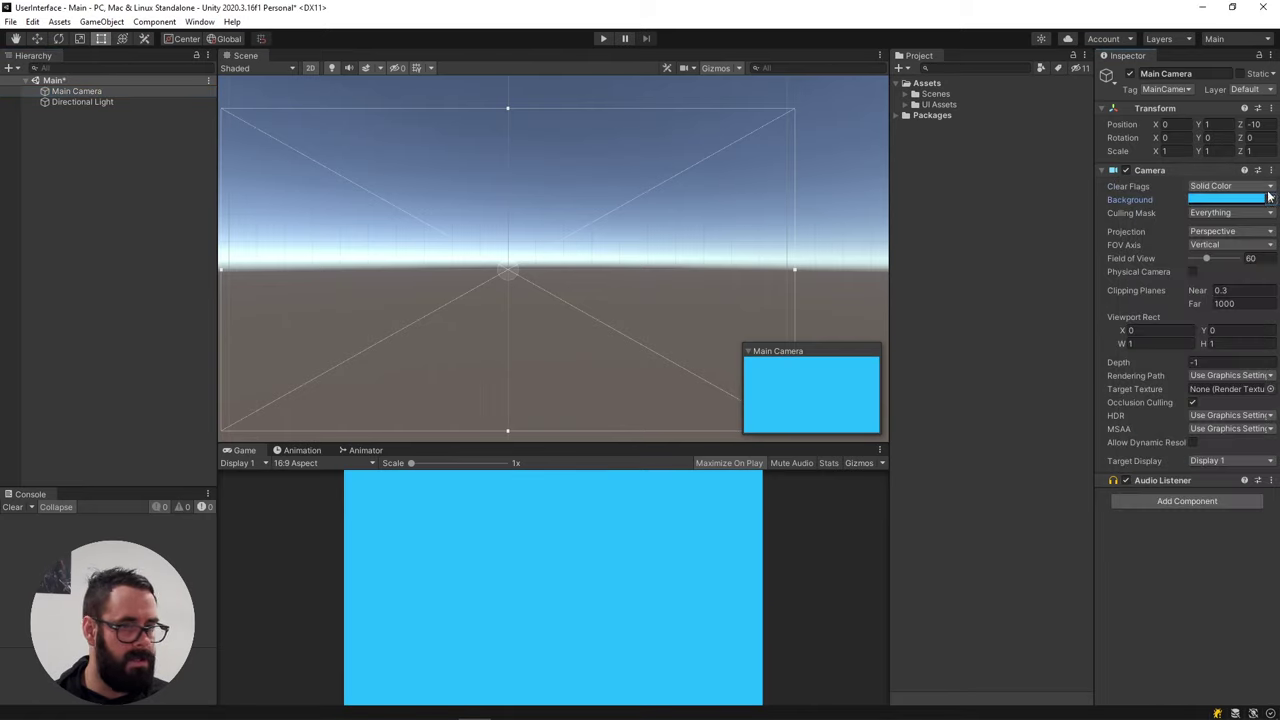
{"action": "left_click", "coordinate": [92, 214]}
{"action": "key", "text": "ctrl+s"}
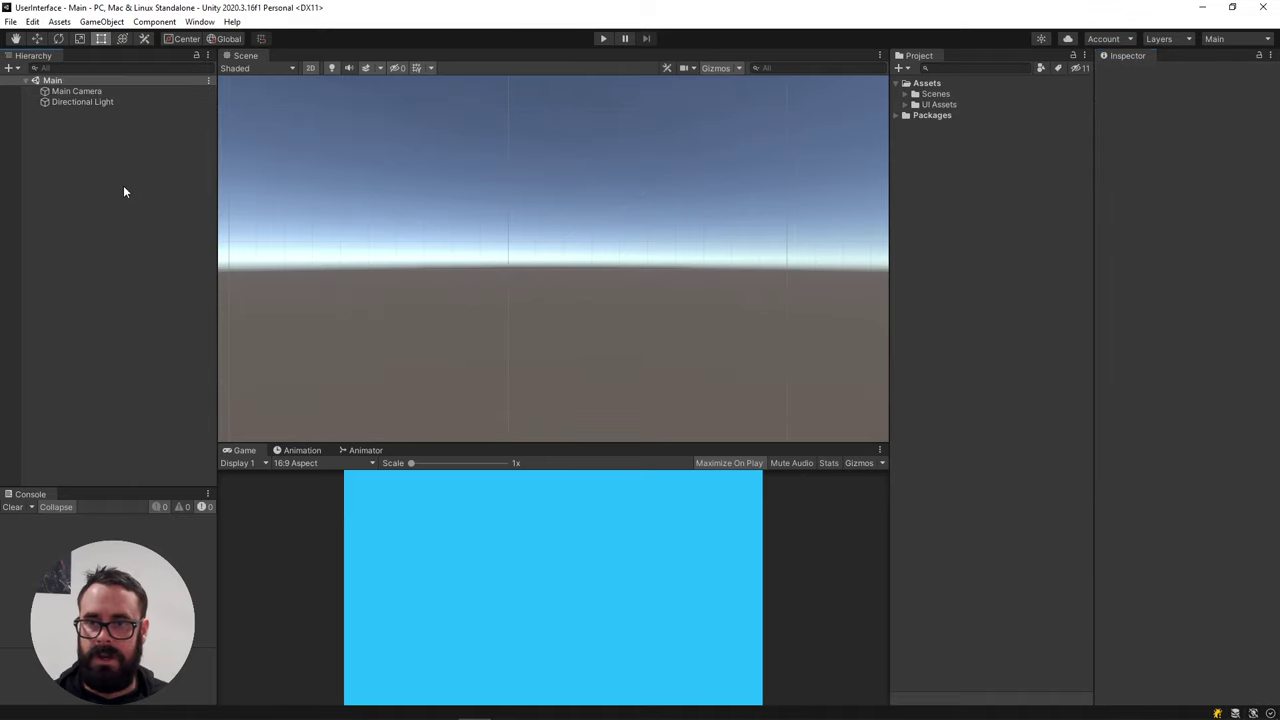
Add a UI Image on a new Canvas and move the EventSystem above the Canvas
{"action": "right_click", "coordinate": [185, 126]}
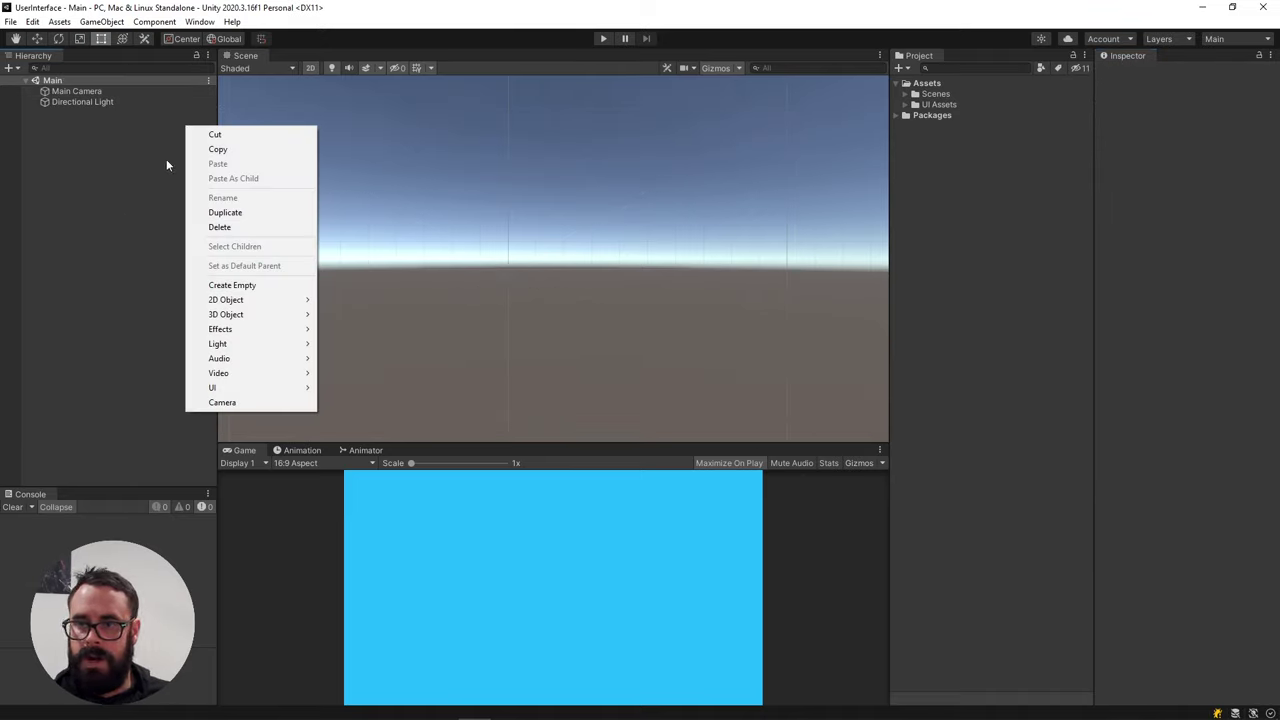
{"action": "mouse_move", "coordinate": [240, 387]}
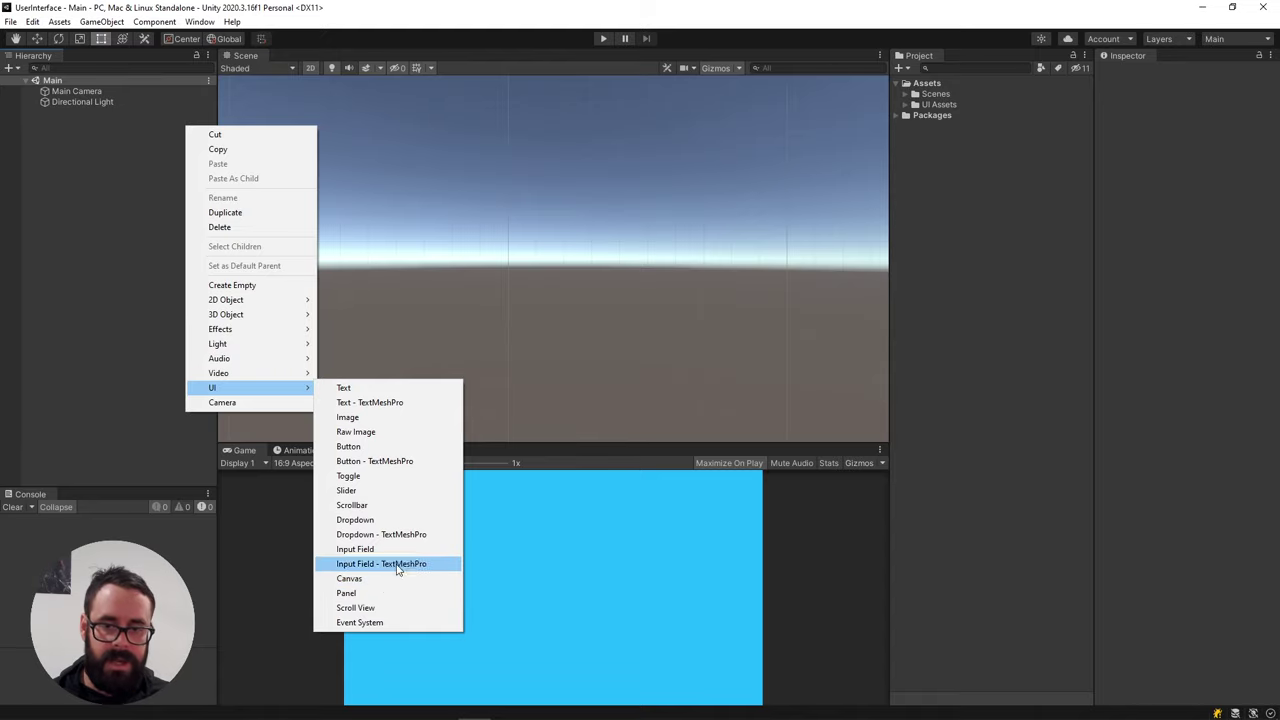
{"action": "left_click", "coordinate": [366, 418]}
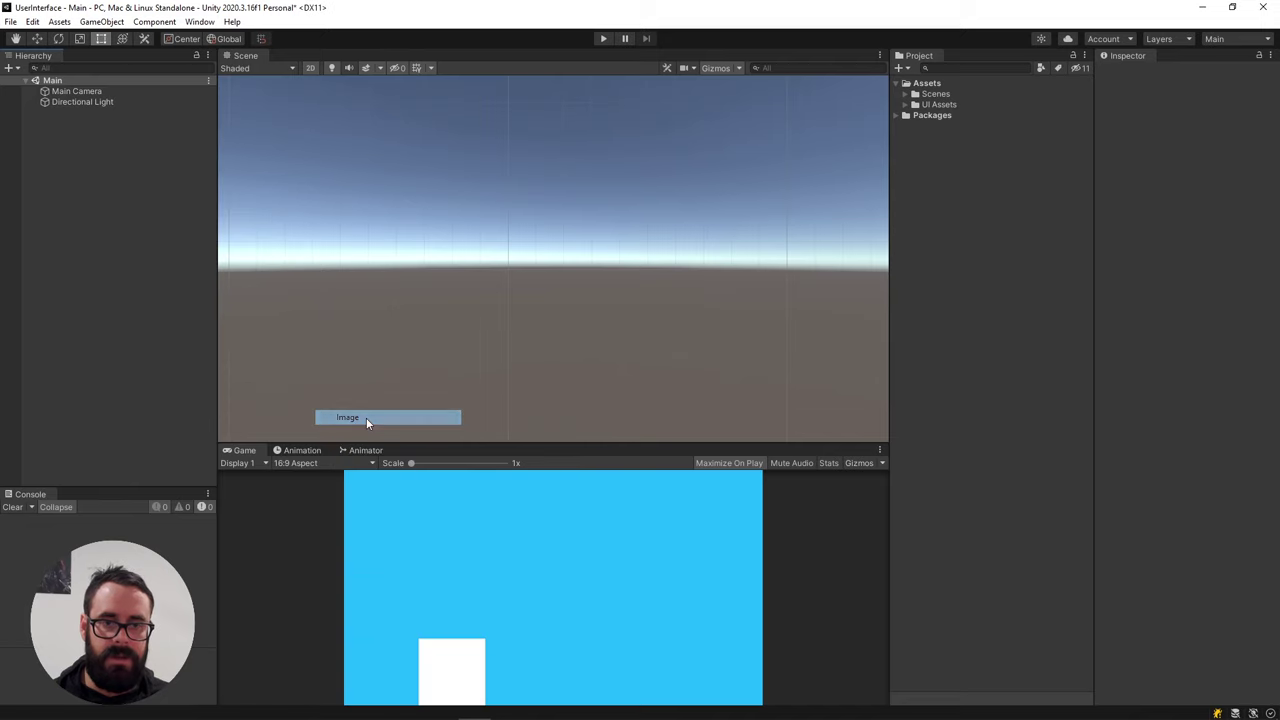
{"action": "left_click", "coordinate": [64, 114]}
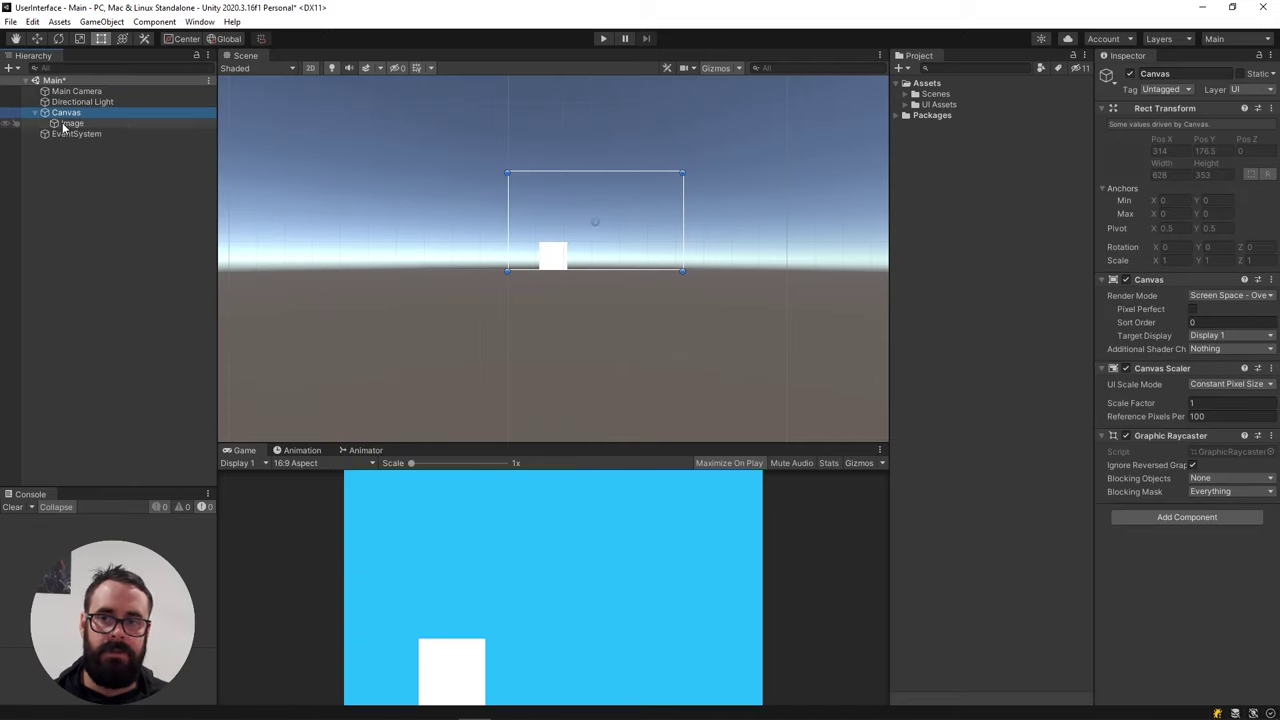
{"action": "left_click", "coordinate": [70, 124]}
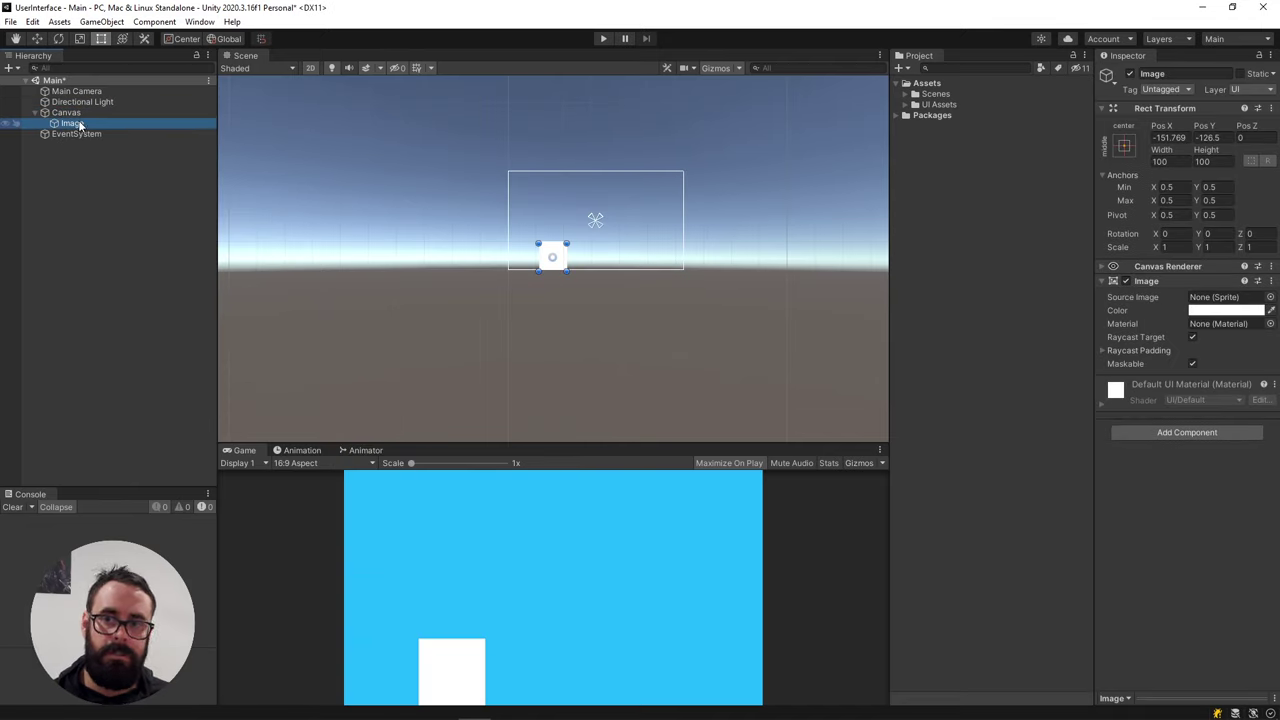
{"action": "scroll", "coordinate": [657, 206], "scroll_direction": "up", "scroll_amount": 5}
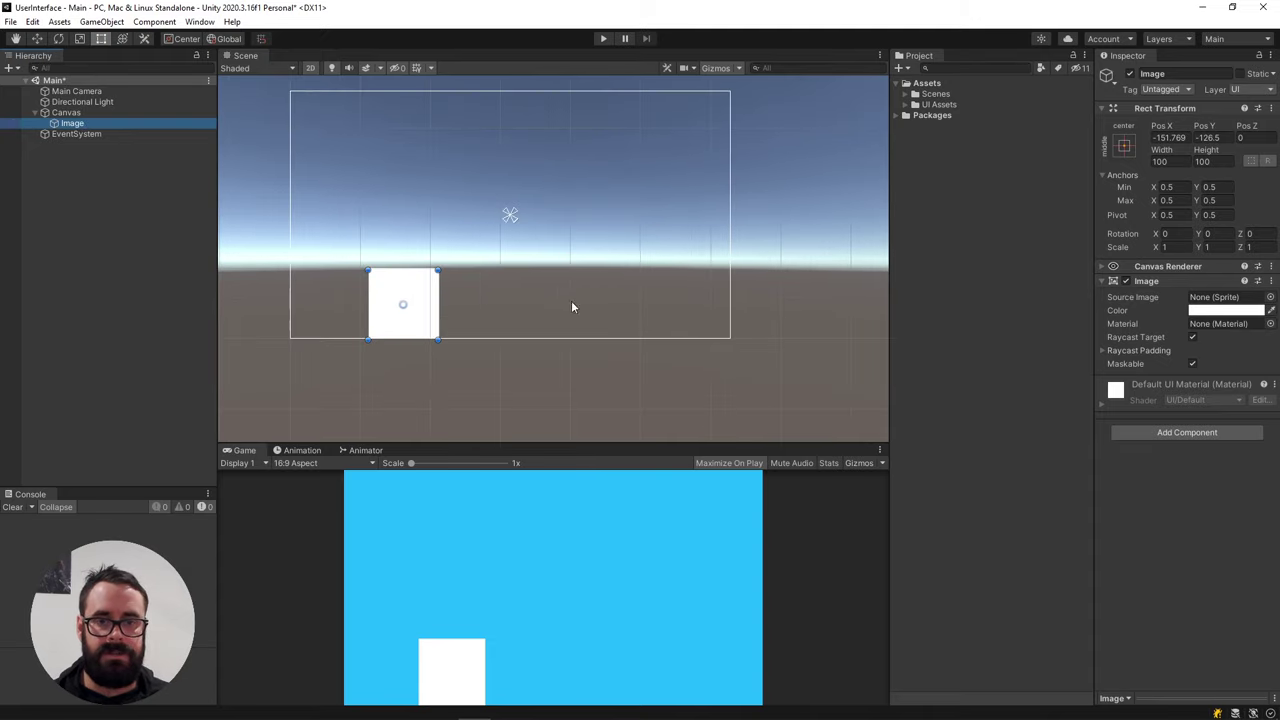
{"action": "left_click", "coordinate": [78, 134]}
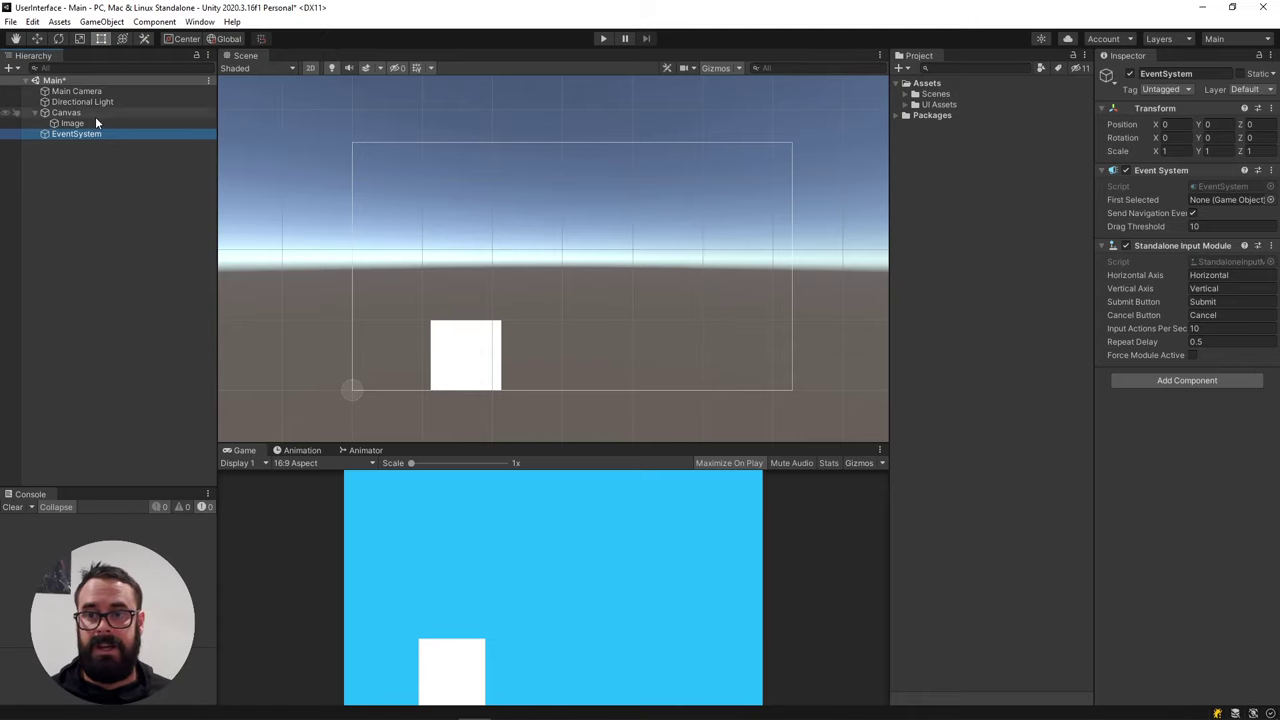
{"action": "left_click_drag", "start_coordinate": [81, 132], "coordinate": [79, 111]}
Create an empty GameObject named Setup and reset its Transform to the origin
{"action": "left_click", "coordinate": [74, 188]}
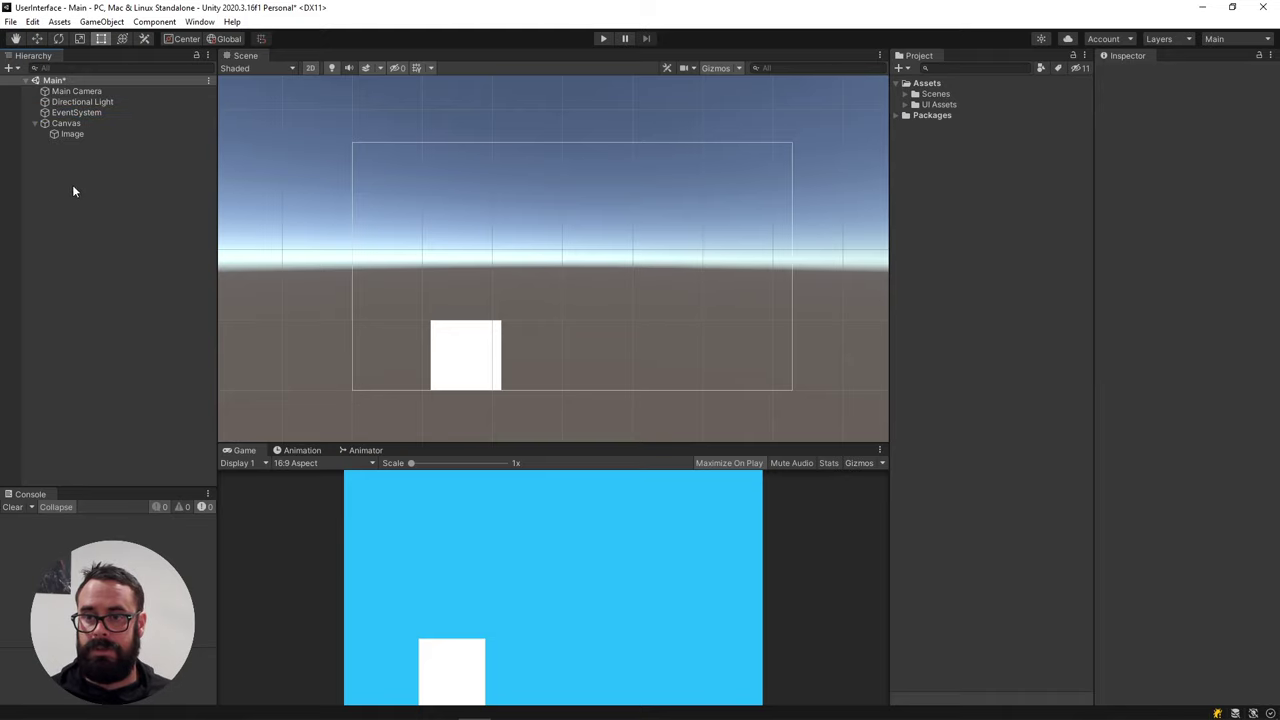
{"action": "right_click", "coordinate": [74, 188]}
{"action": "left_click", "coordinate": [122, 344]}
{"action": "type", "text": "Setup"}
{"action": "key", "text": "Return"}
{"action": "left_click", "coordinate": [70, 115]}
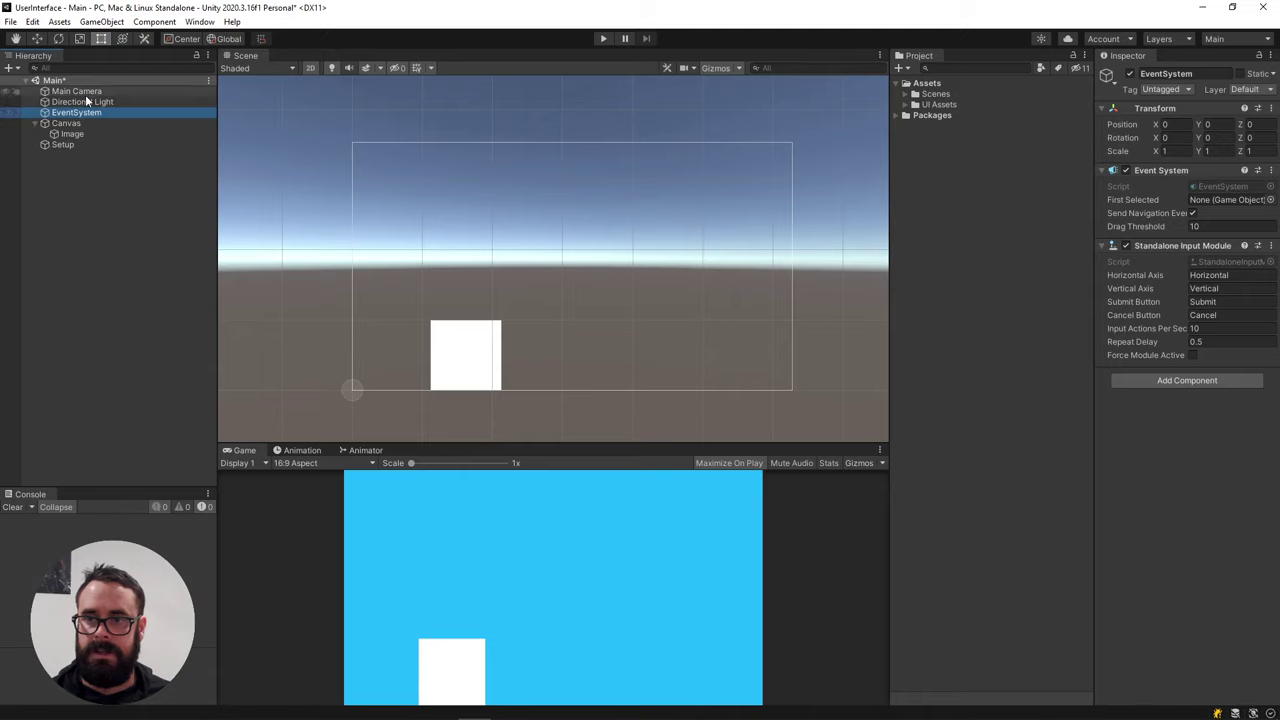
{"action": "left_click", "coordinate": [86, 94], "text": "shift"}
{"action": "left_click", "coordinate": [152, 145]}
{"action": "right_click", "coordinate": [1186, 112]}
{"action": "left_click", "coordinate": [1155, 115]}
Parent Main Camera, Directional Light and EventSystem under Setup, with Canvas ordered below it
{"action": "left_click", "coordinate": [68, 112]}
{"action": "left_click", "coordinate": [80, 92], "text": "shift"}
{"action": "left_click_drag", "start_coordinate": [80, 92], "coordinate": [62, 145]}
{"action": "left_click", "coordinate": [35, 91]}
{"action": "left_click", "coordinate": [38, 103]}
{"action": "left_click", "coordinate": [36, 102]}
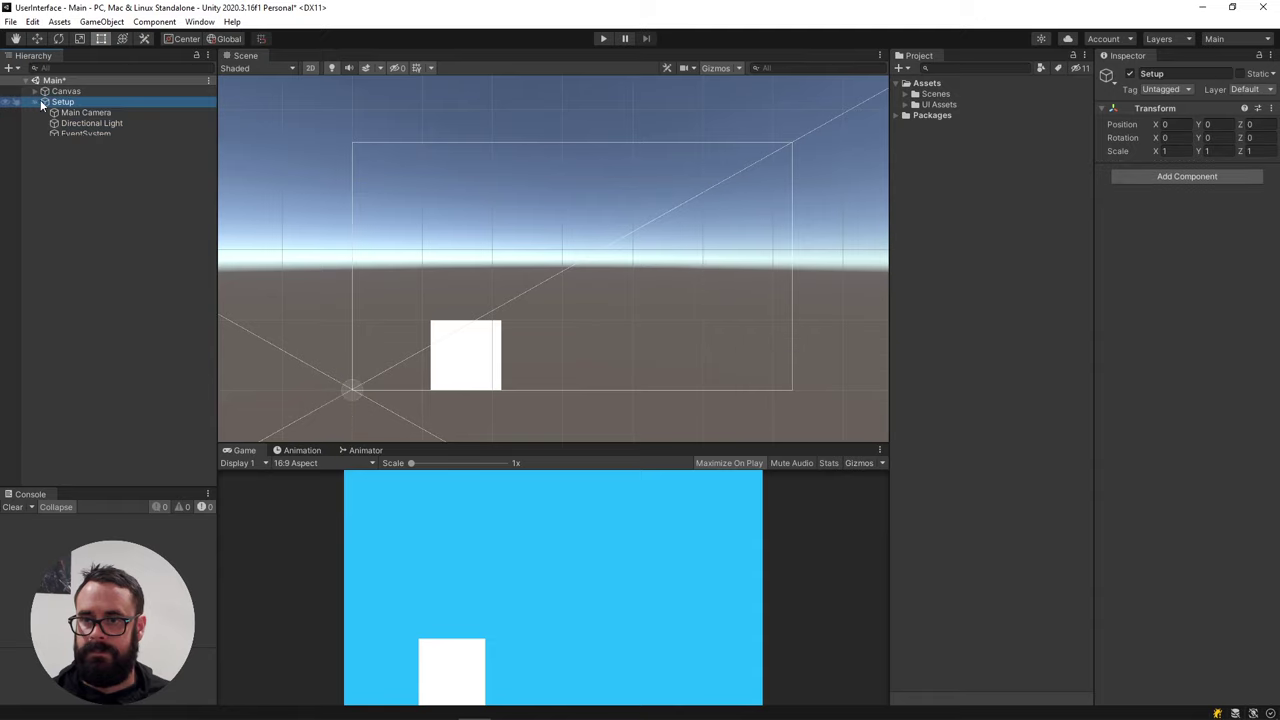
{"action": "left_click_drag", "start_coordinate": [66, 91], "coordinate": [55, 107]}
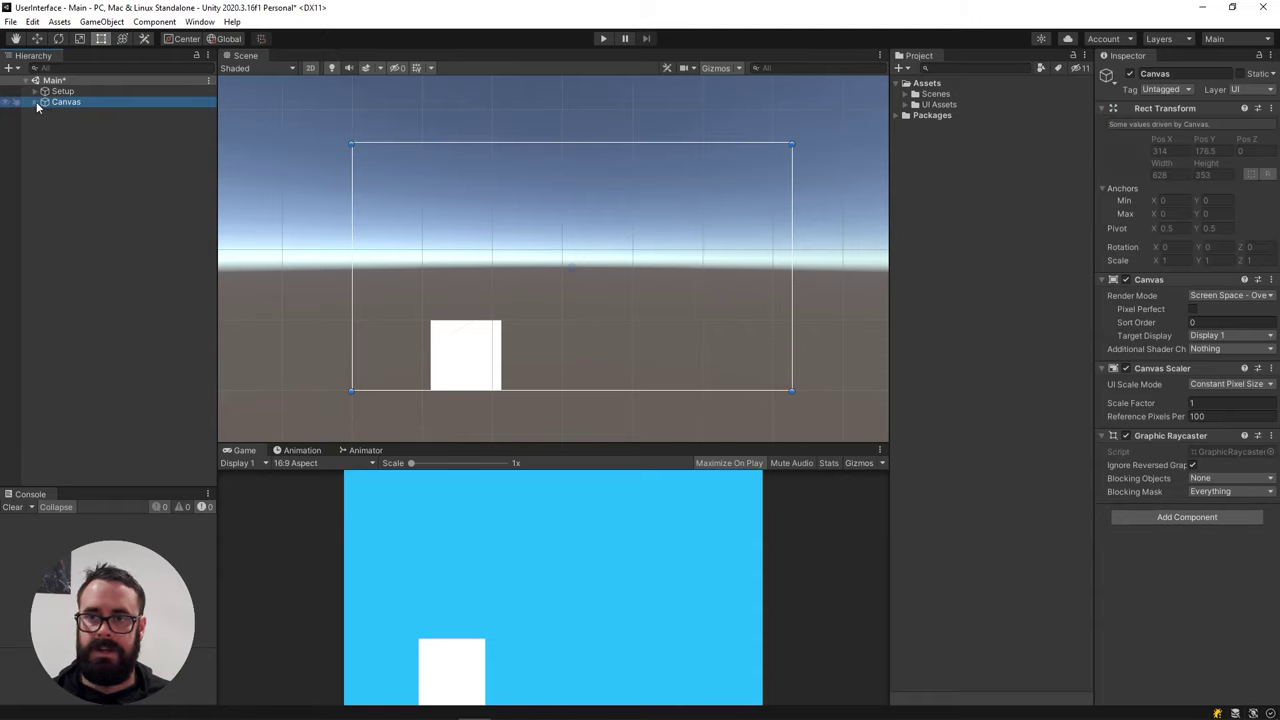
{"action": "left_click", "coordinate": [36, 102]}
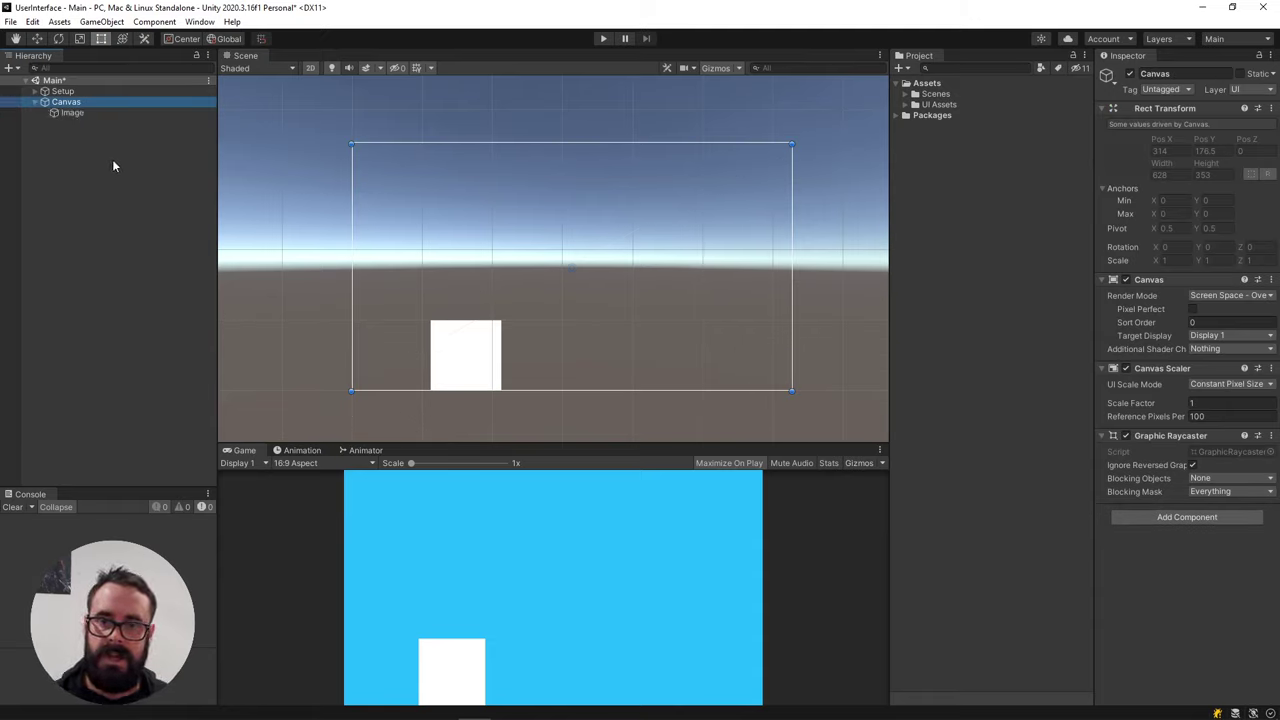
Move the white Image up near the canvas top and stretch it into a 253 × 65 bar
{"action": "left_click", "coordinate": [472, 360]}
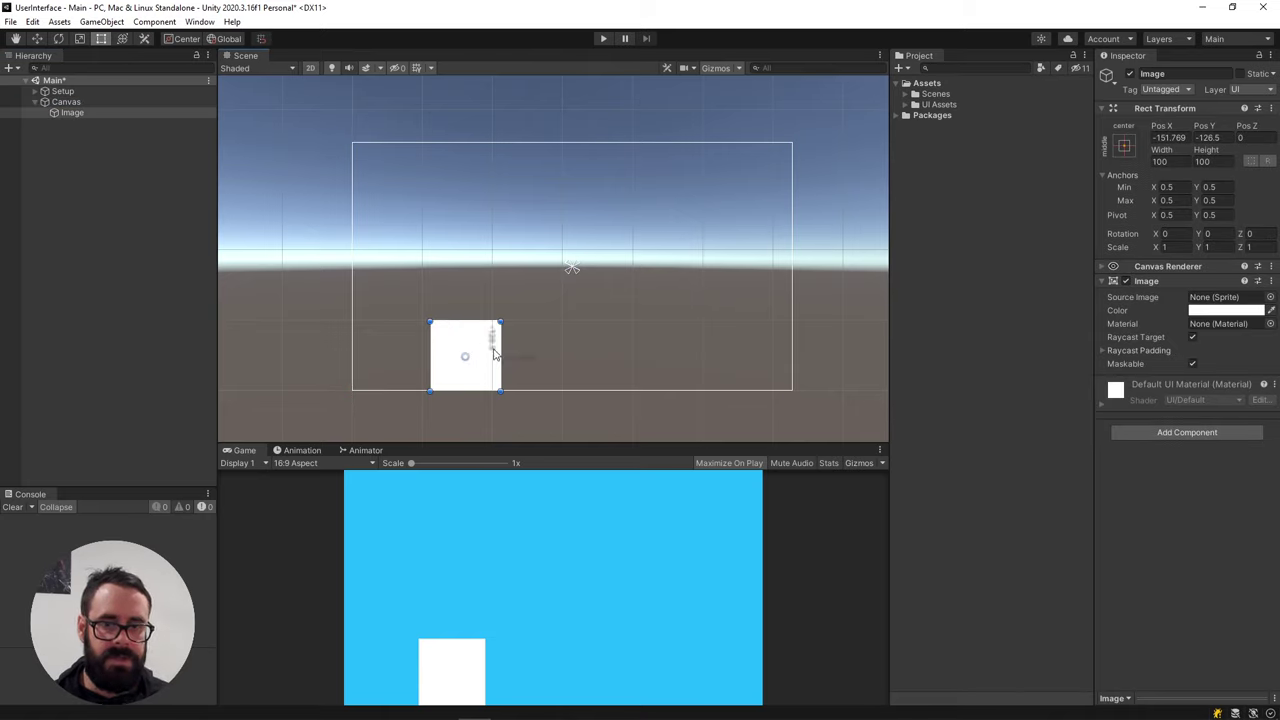
{"action": "left_click_drag", "start_coordinate": [494, 338], "coordinate": [521, 229]}
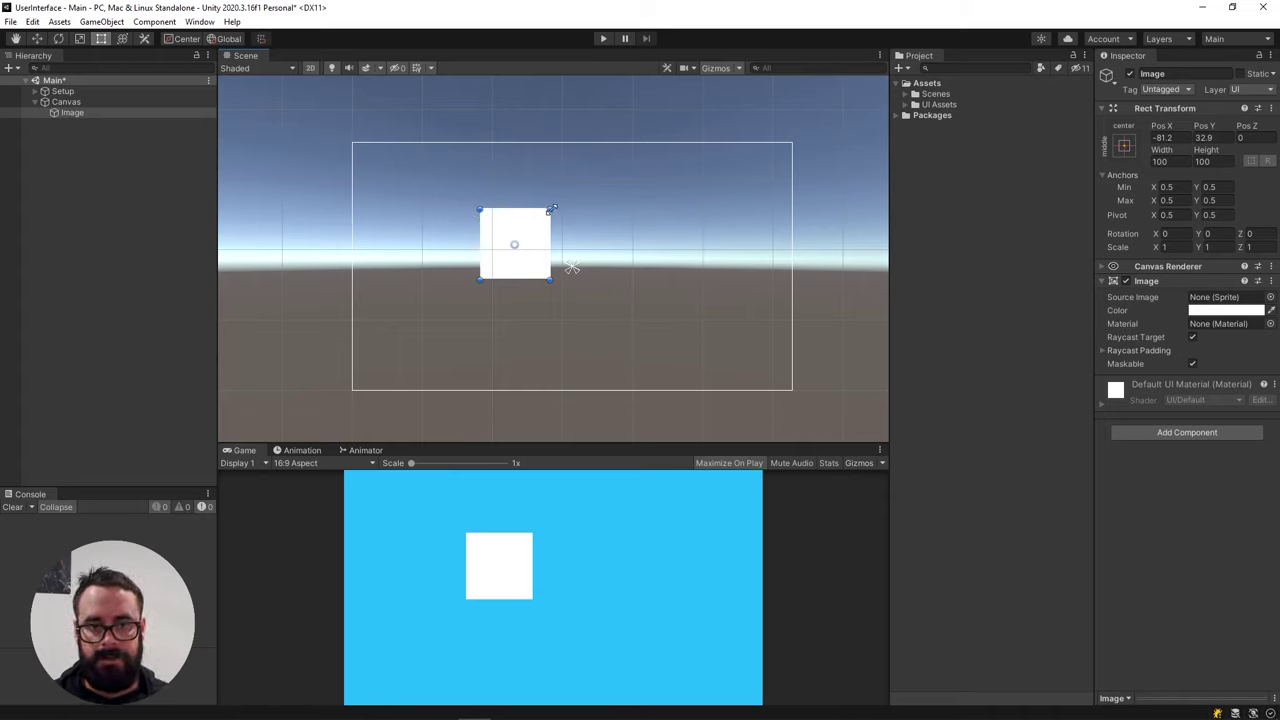
{"action": "left_click_drag", "start_coordinate": [549, 210], "coordinate": [651, 224]}
{"action": "left_click_drag", "start_coordinate": [649, 279], "coordinate": [516, 200]}
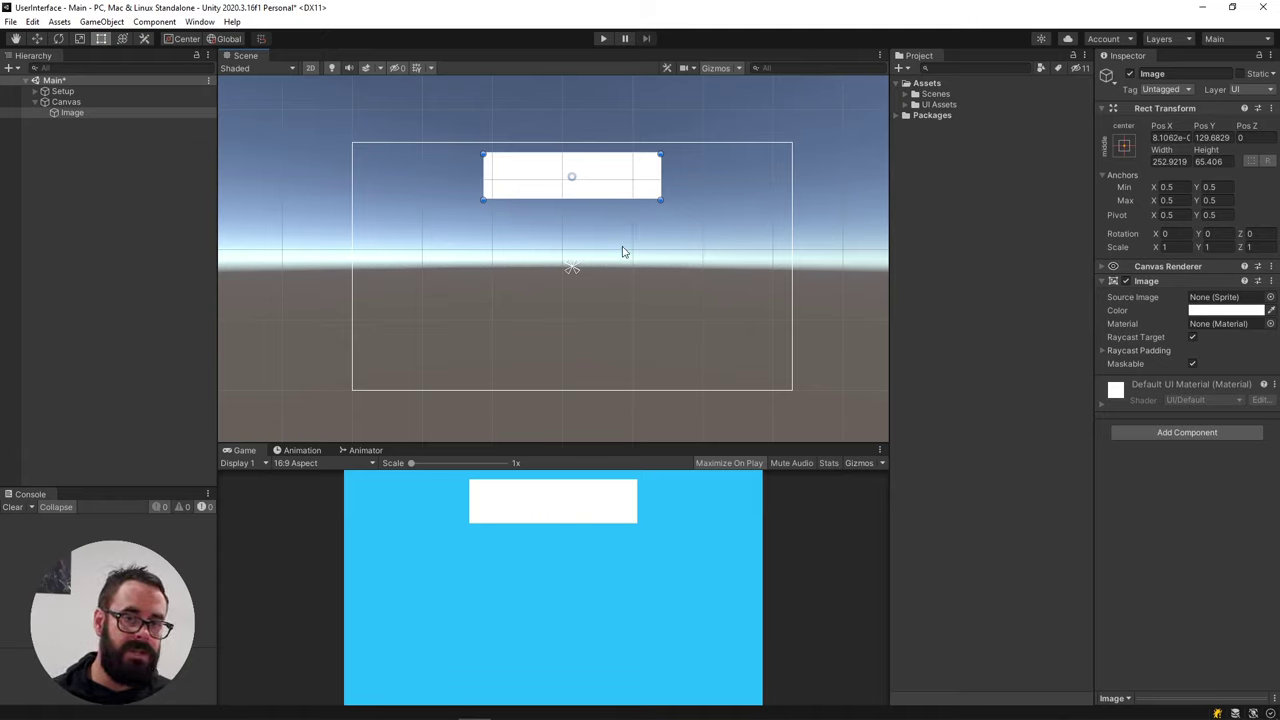
Switch the Game view to Free Aspect and back to 16:9, resizing panels and reframing the Scene view
{"action": "left_click", "coordinate": [326, 465]}
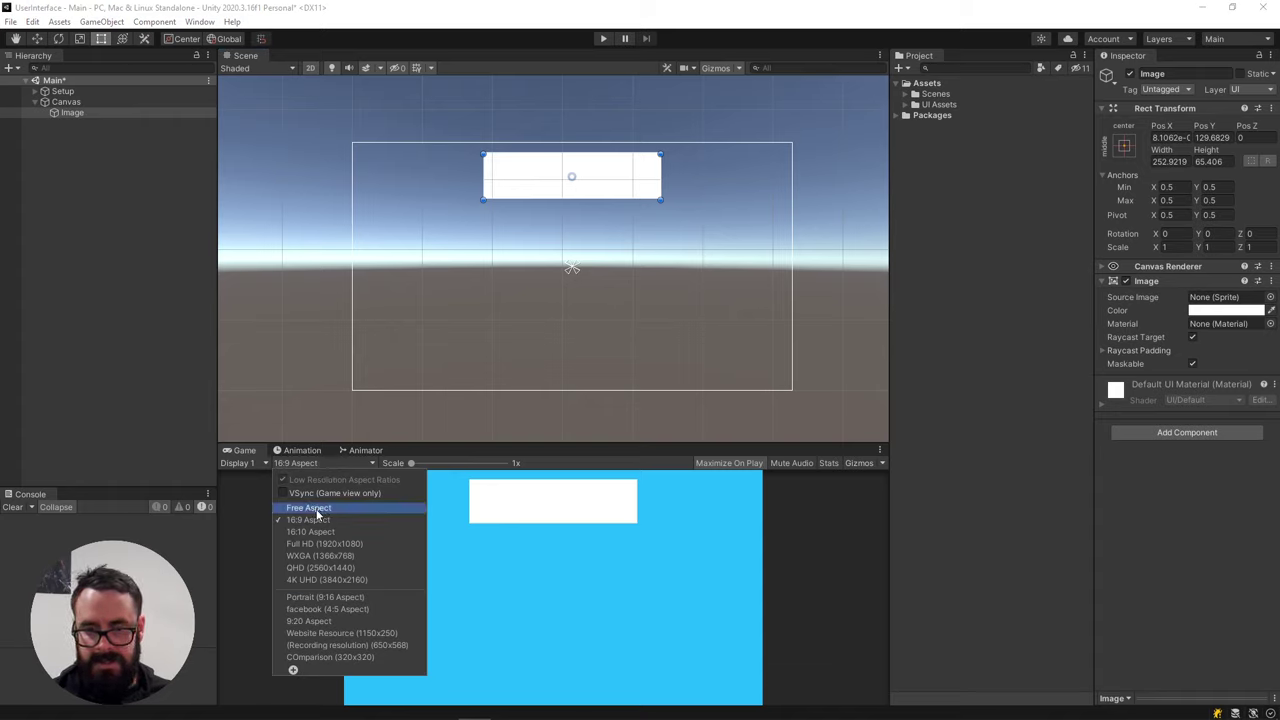
{"action": "left_click", "coordinate": [314, 508]}
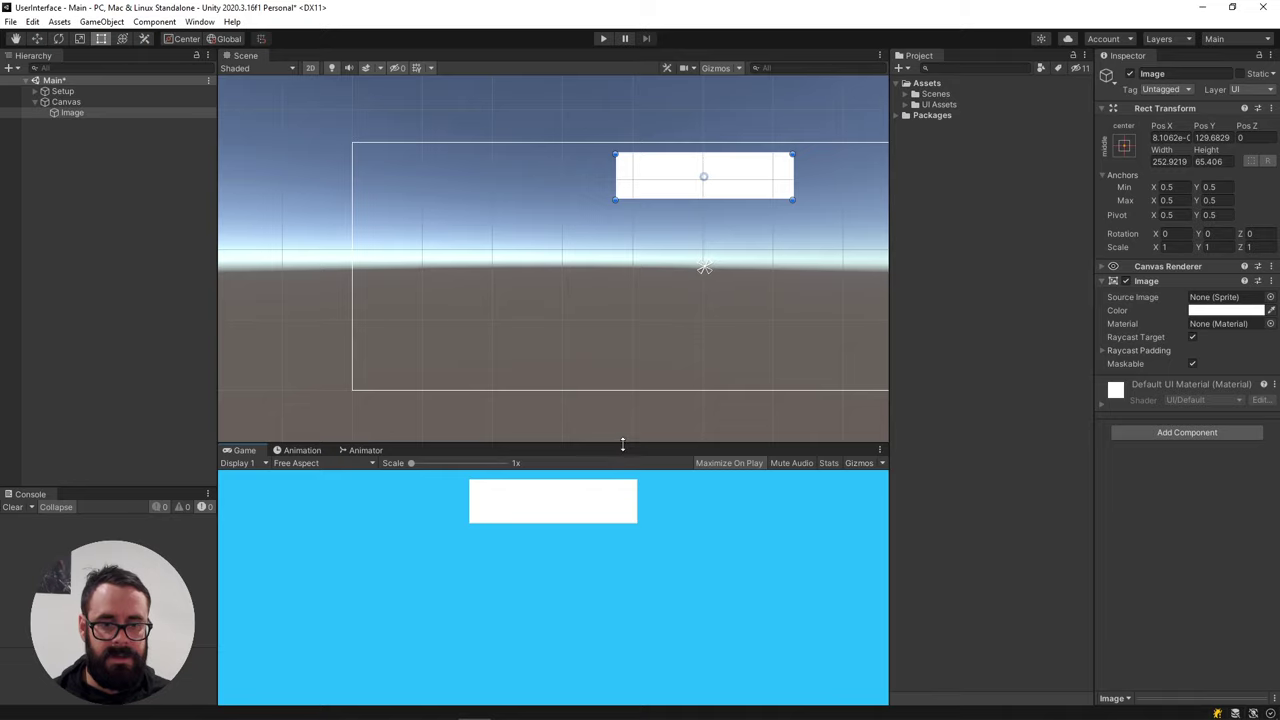
{"action": "left_click_drag", "start_coordinate": [622, 451], "coordinate": [450, 380]}
{"action": "key", "text": "f"}
{"action": "left_click", "coordinate": [310, 397]}
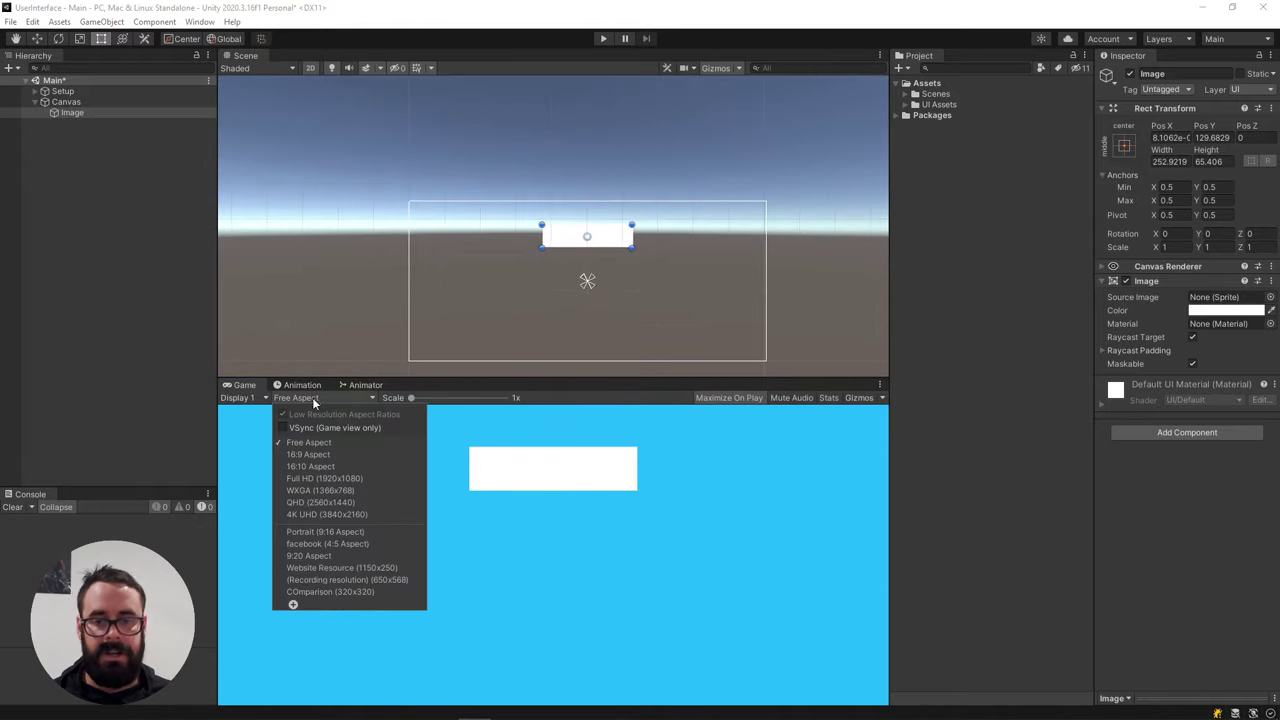
{"action": "left_click", "coordinate": [306, 455]}
{"action": "left_click_drag", "start_coordinate": [542, 378], "coordinate": [545, 433]}
{"action": "middle_click_drag", "start_coordinate": [521, 273], "coordinate": [631, 299]}
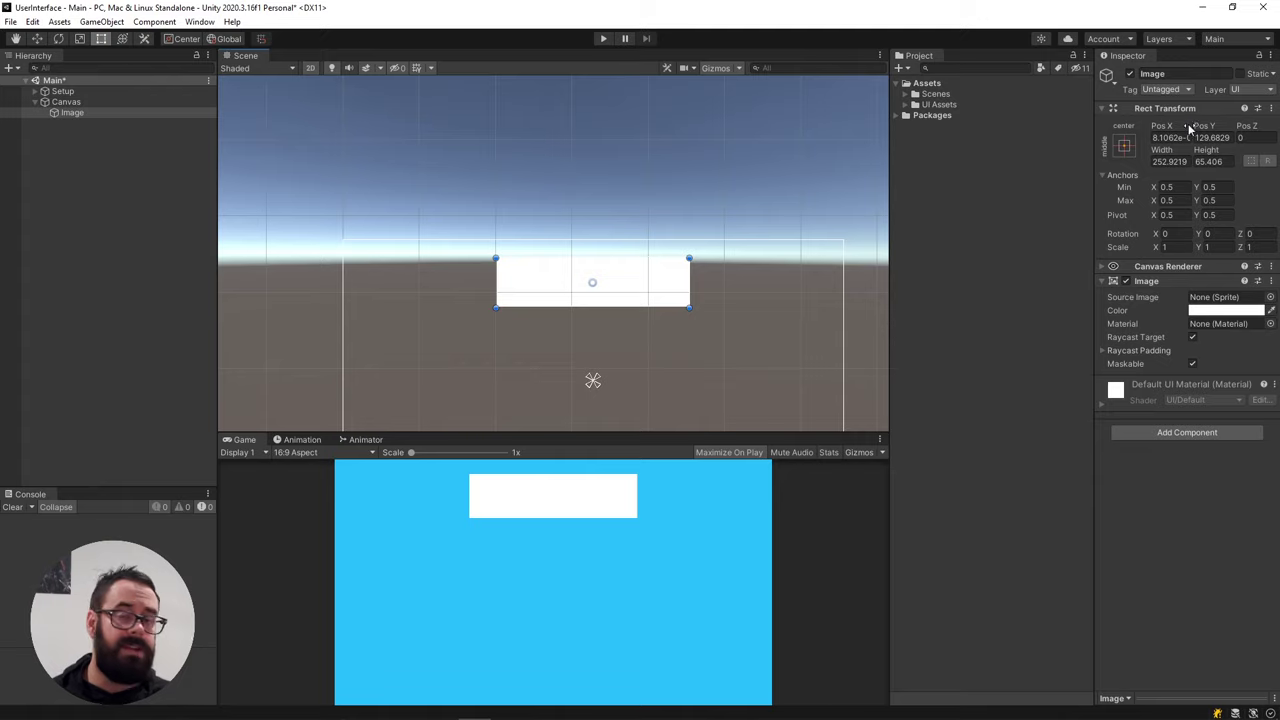
Select the Image in the Hierarchy to show its Rect Transform
{"action": "right_click", "coordinate": [62, 91]}
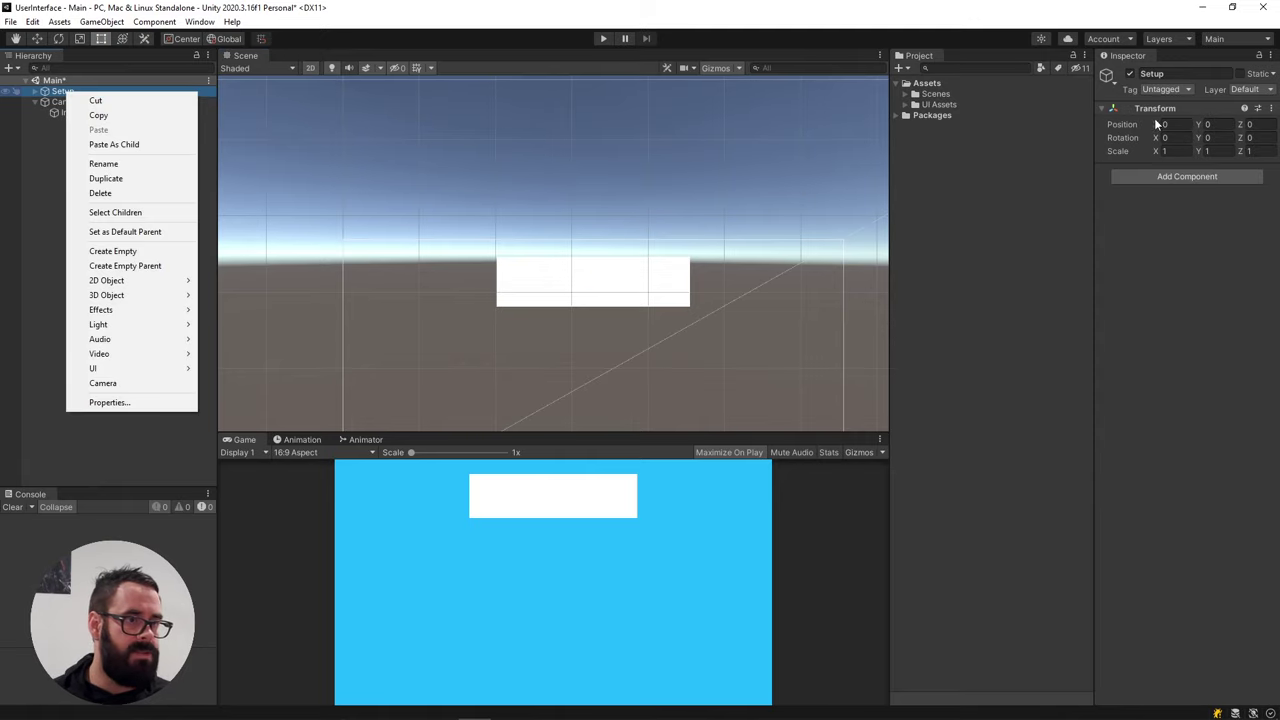
{"action": "left_click", "coordinate": [1026, 190]}
{"action": "left_click", "coordinate": [92, 112]}
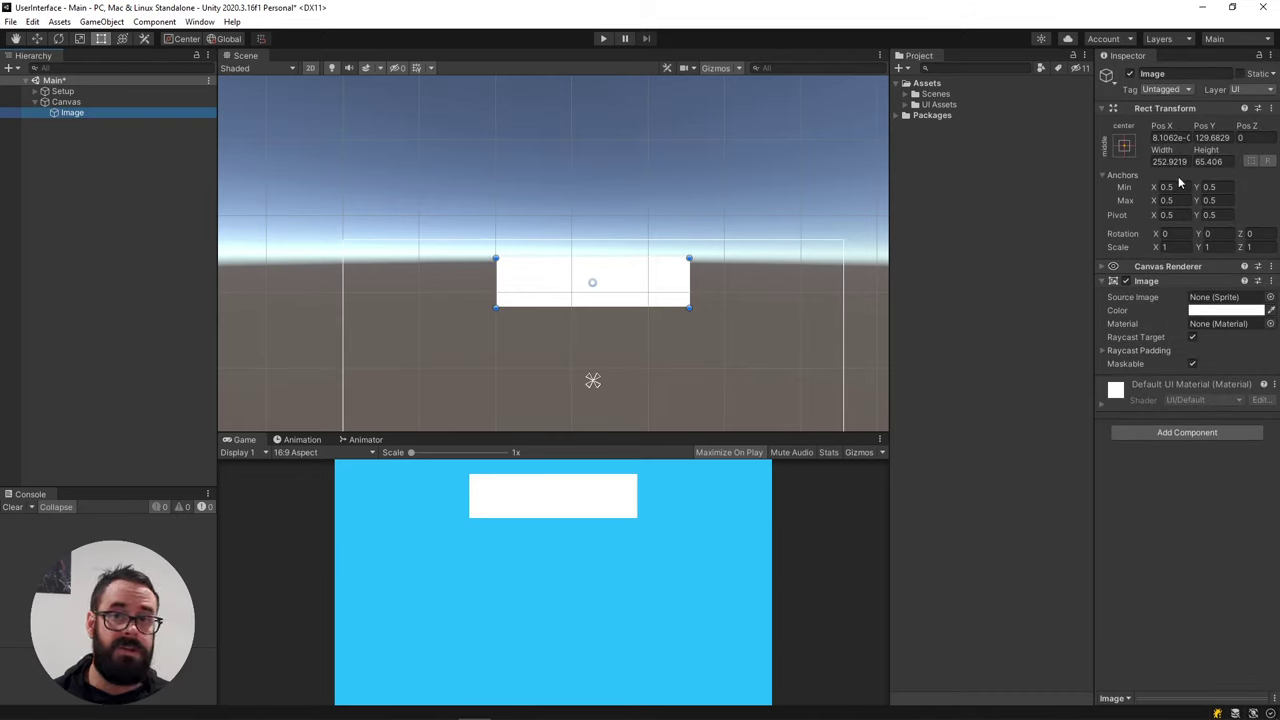
Anchor the Image to top centre and set the Game preview back to 16:9 with a taller Scene view
{"action": "left_click", "coordinate": [1124, 145]}
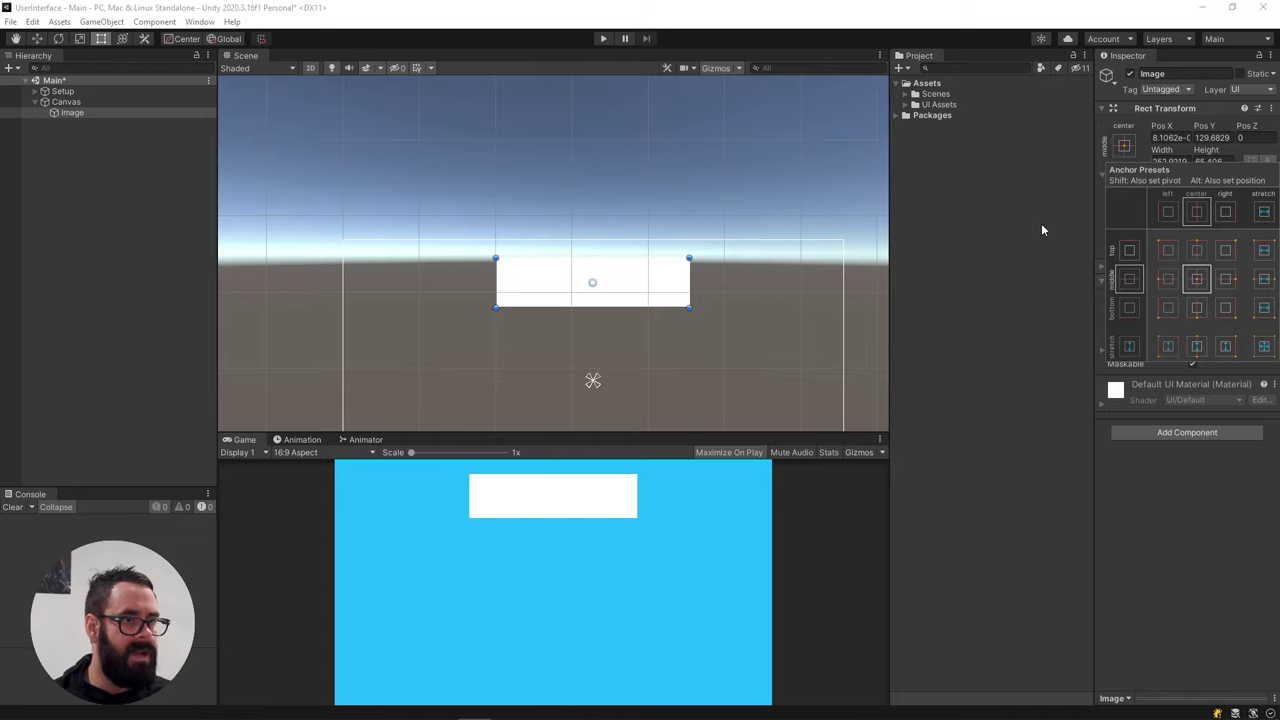
{"action": "left_click", "coordinate": [1197, 252]}
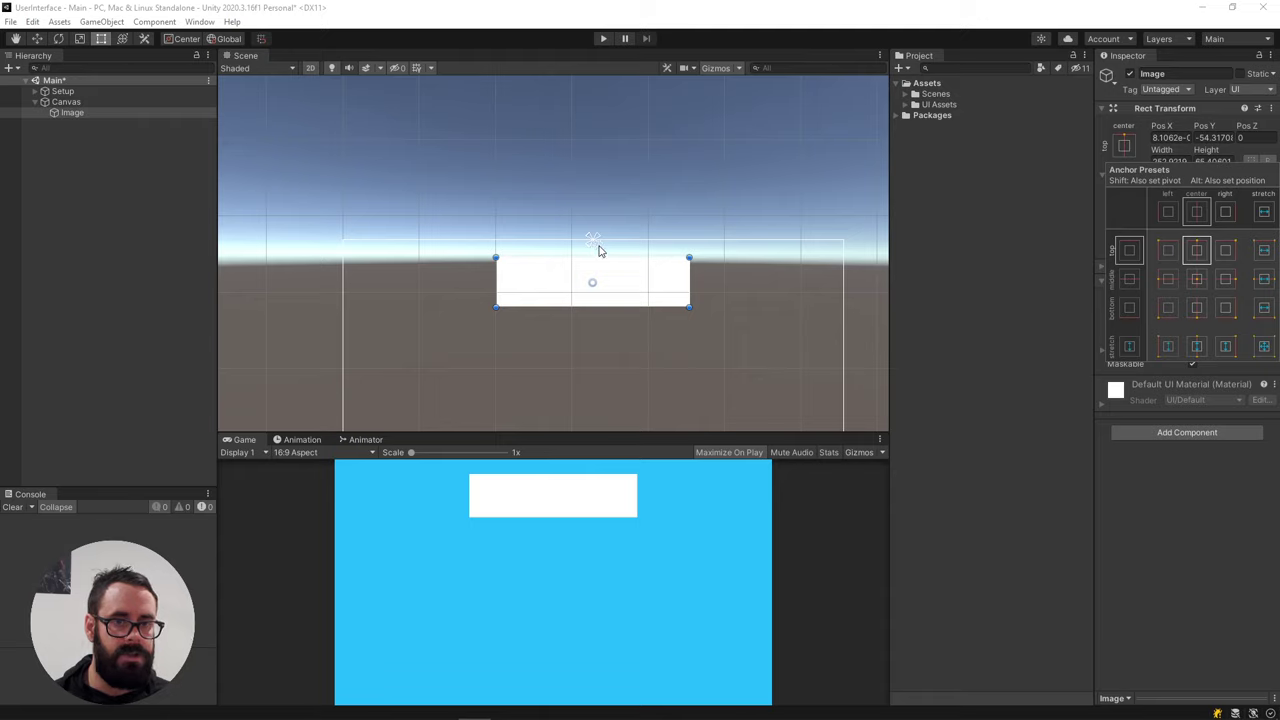
{"action": "left_click", "coordinate": [327, 452]}
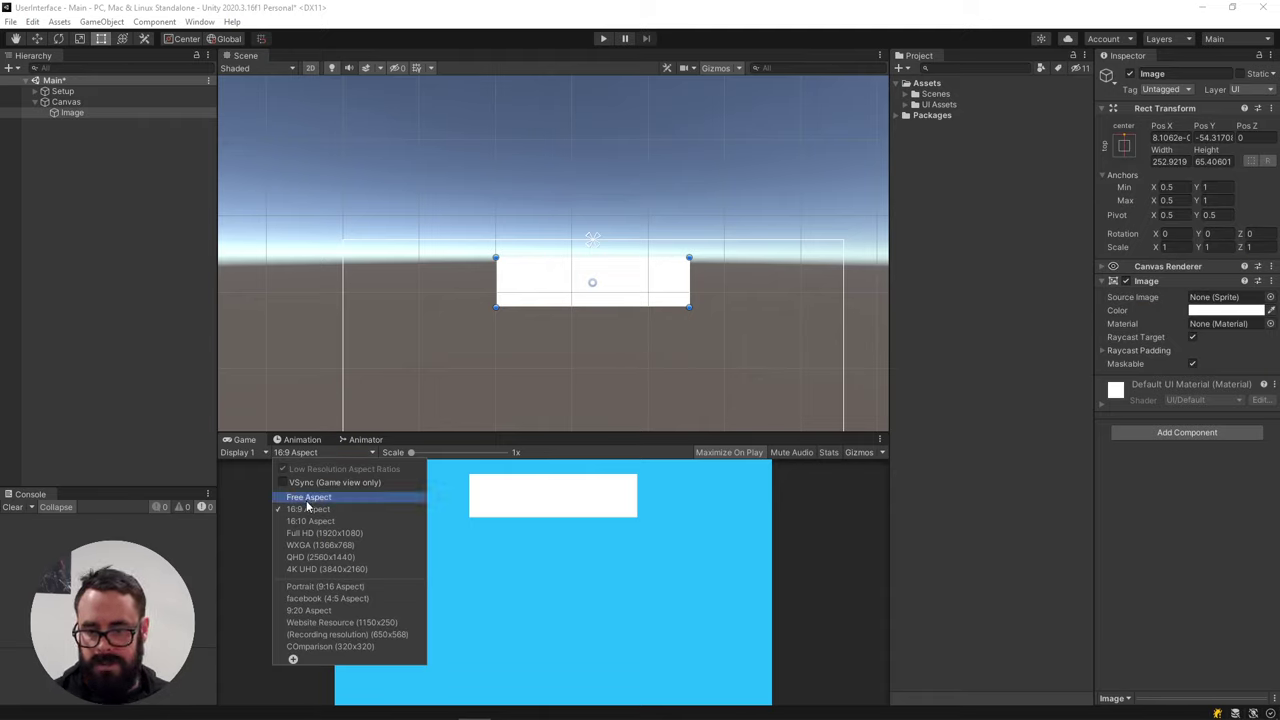
{"action": "left_click", "coordinate": [310, 497]}
{"action": "left_click_drag", "start_coordinate": [520, 432], "coordinate": [611, 393]}
{"action": "left_click", "coordinate": [330, 408]}
{"action": "left_click", "coordinate": [317, 464]}
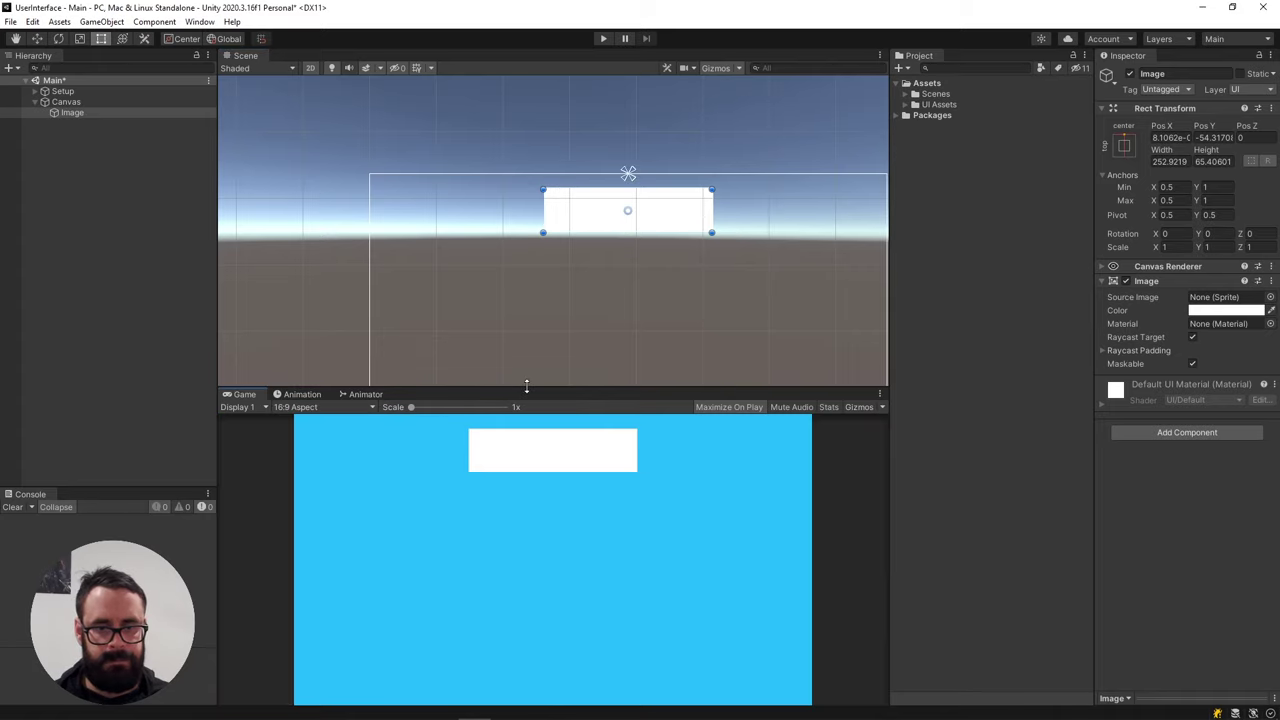
{"action": "left_click_drag", "start_coordinate": [526, 388], "coordinate": [524, 434]}
{"action": "left_click_drag", "start_coordinate": [593, 313], "coordinate": [626, 240]}
{"action": "key", "text": "t"}
With Shift held, try the anchor-and-pivot presets on the Image, ending on bottom centre
{"action": "left_click", "coordinate": [1124, 146]}
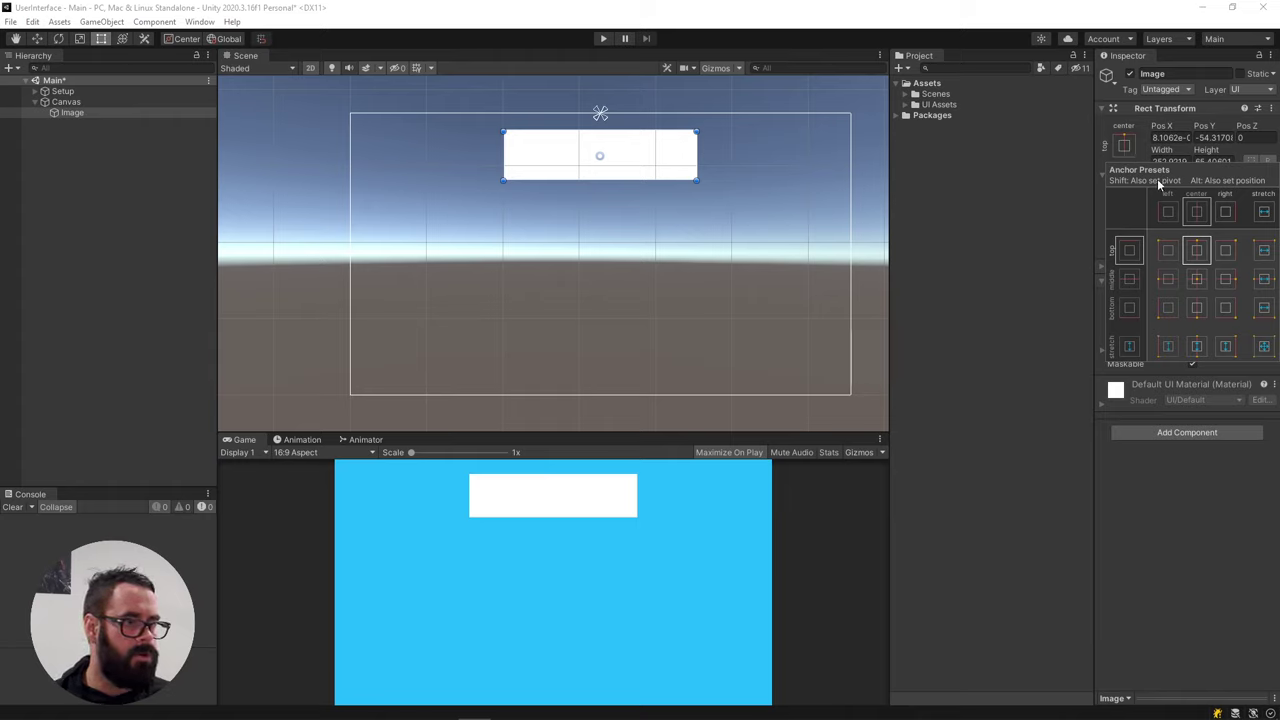
{"action": "key", "text": "shift"}
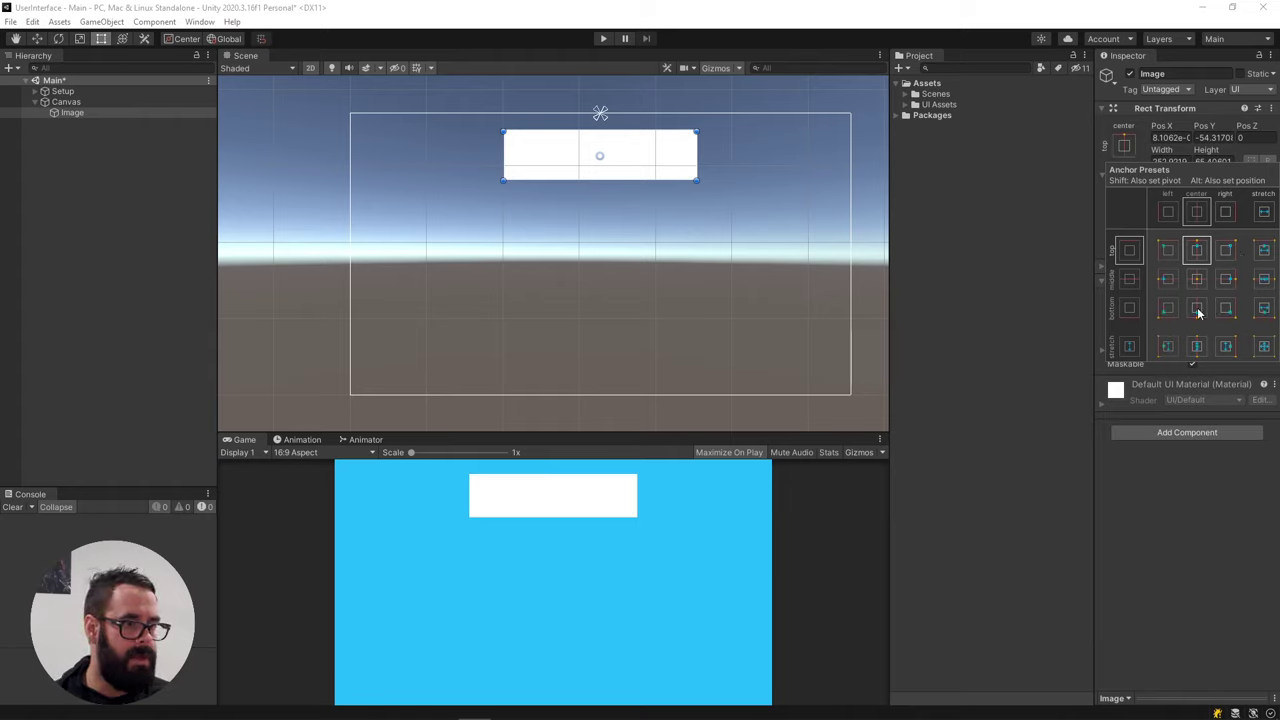
{"action": "left_click", "coordinate": [1167, 308], "text": "shift"}
{"action": "left_click", "coordinate": [1197, 308], "text": "shift"}
{"action": "left_click", "coordinate": [1228, 312], "text": "shift"}
{"action": "left_click", "coordinate": [1193, 281], "text": "shift"}
{"action": "left_click", "coordinate": [1194, 256], "text": "shift"}
{"action": "left_click", "coordinate": [1171, 250]}
{"action": "left_click", "coordinate": [1168, 280]}
{"action": "left_click", "coordinate": [1168, 307]}
{"action": "left_click", "coordinate": [1199, 312]}
{"action": "left_click", "coordinate": [1193, 284]}
{"action": "left_click", "coordinate": [1198, 308]}
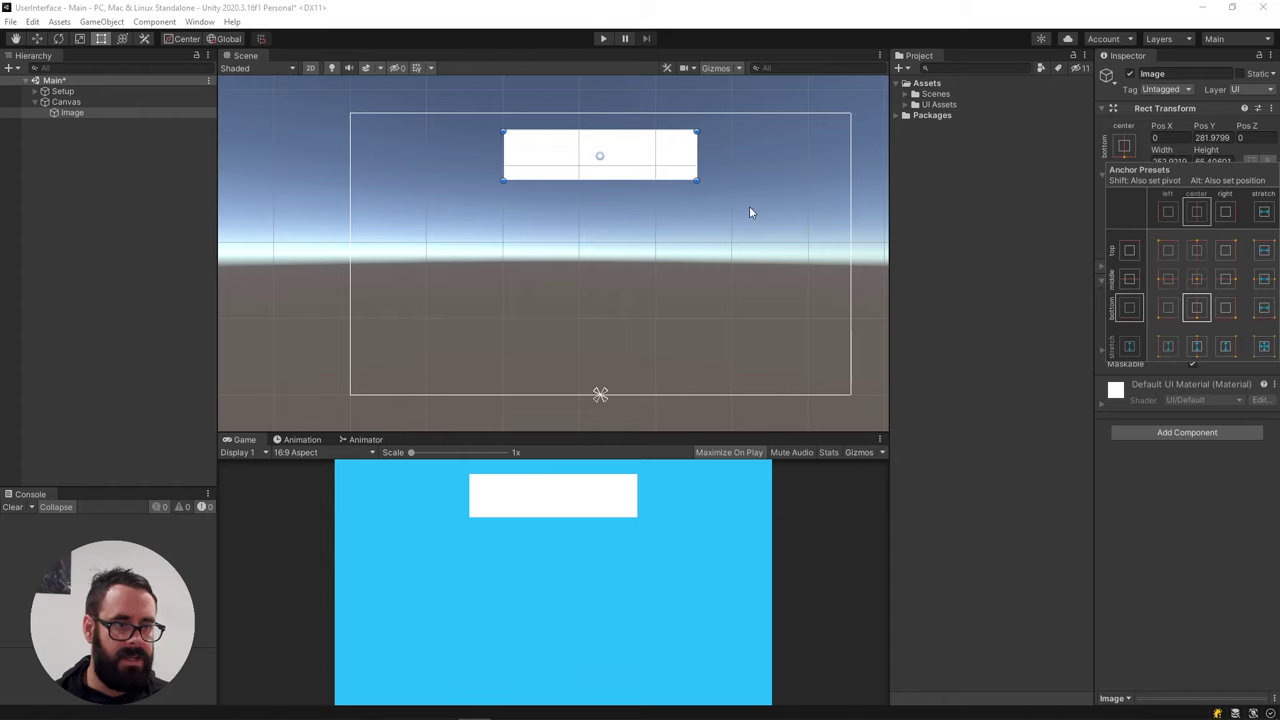
With Alt held, snap the Image through position presets, finishing at the top-left corner
{"action": "key", "text": "alt"}
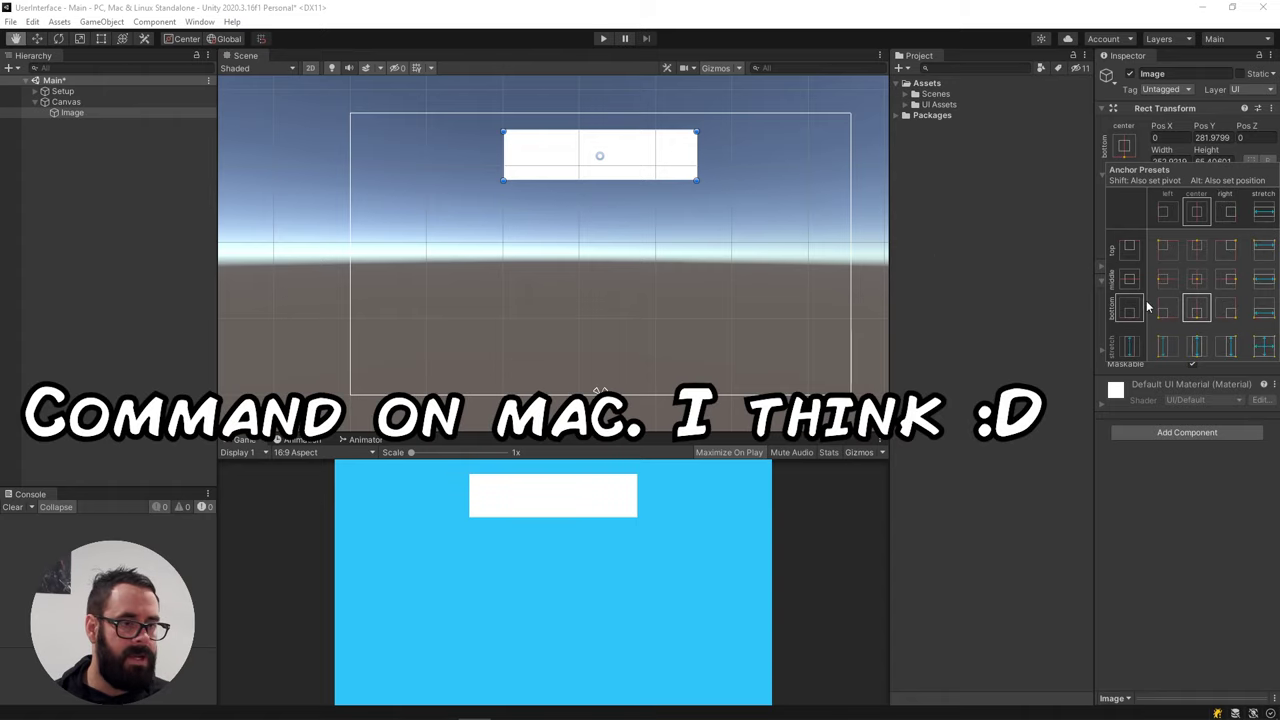
{"action": "left_click", "coordinate": [1163, 279], "text": "alt"}
{"action": "left_click", "coordinate": [1229, 279], "text": "alt"}
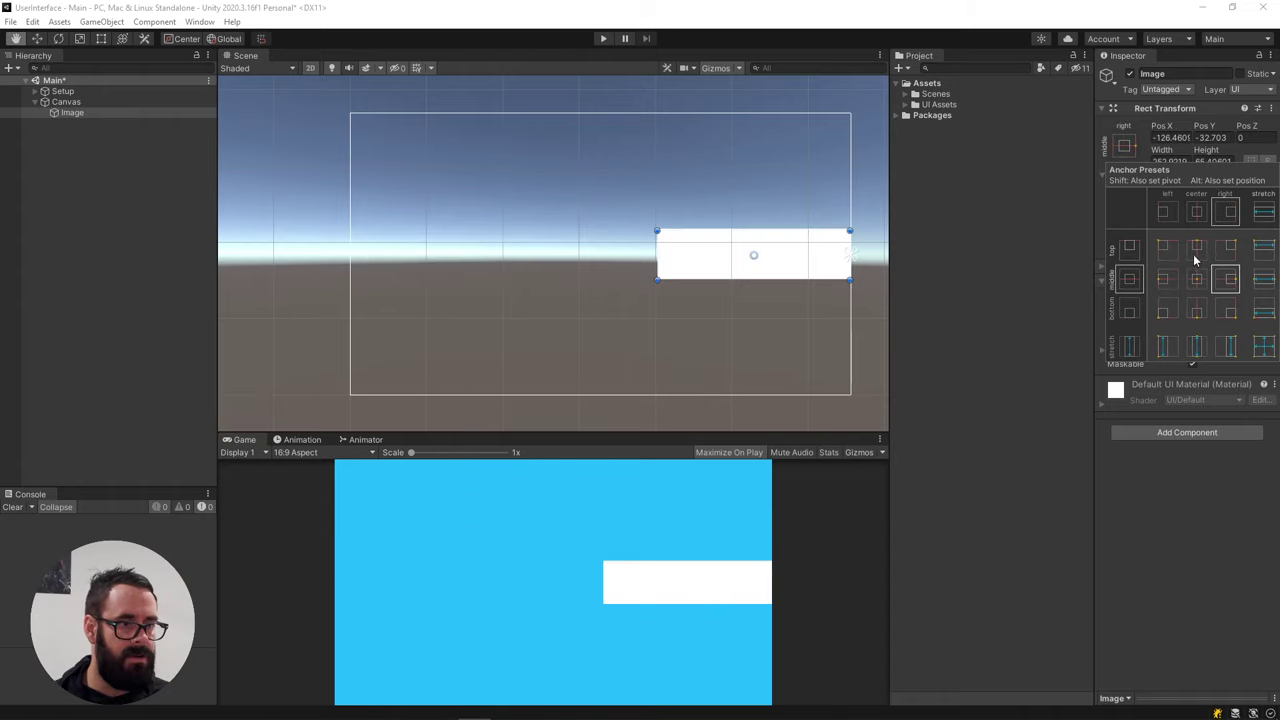
{"action": "left_click", "coordinate": [1196, 246], "text": "alt"}
{"action": "left_click", "coordinate": [1196, 312], "text": "alt"}
{"action": "left_click", "coordinate": [1163, 312], "text": "alt"}
{"action": "left_click", "coordinate": [1196, 279], "text": "alt"}
{"action": "left_click", "coordinate": [1197, 312], "text": "alt"}
{"action": "left_click", "coordinate": [1229, 312], "text": "alt"}
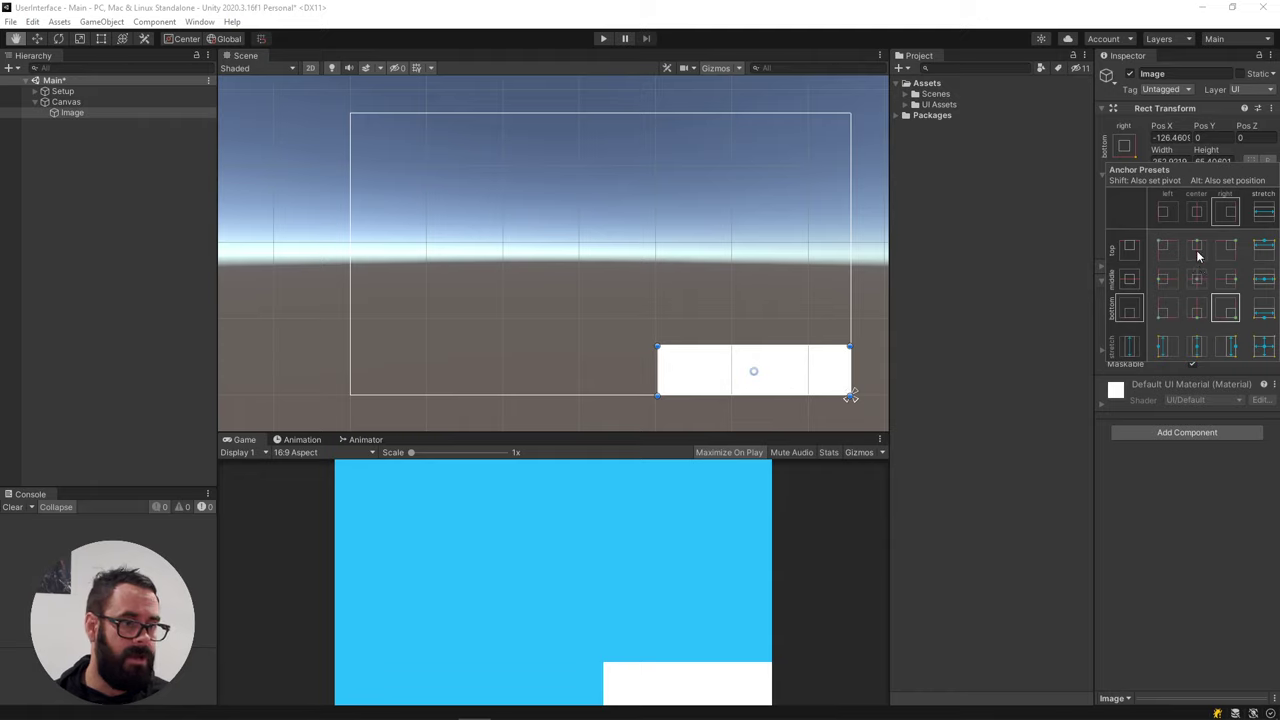
{"action": "left_click", "coordinate": [1168, 254], "text": "alt"}
{"action": "left_click", "coordinate": [1198, 249], "text": "alt"}
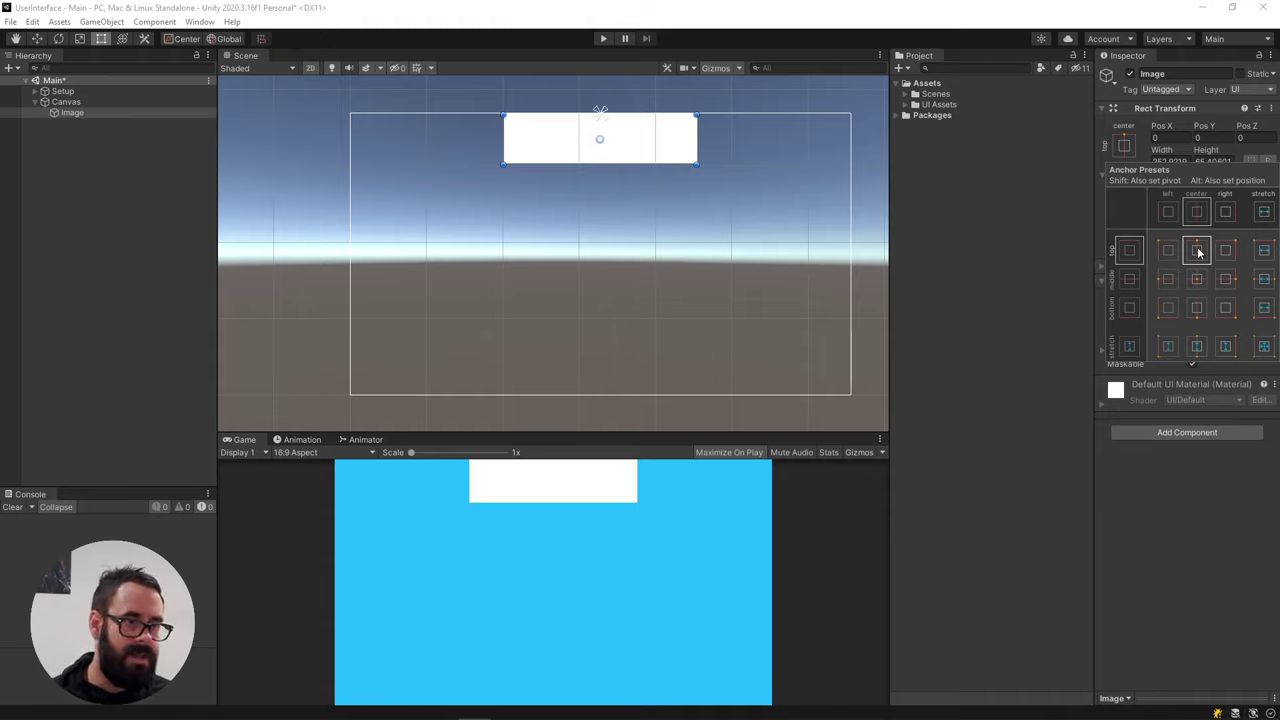
{"action": "left_click", "coordinate": [1198, 310], "text": "alt"}
{"action": "left_click", "coordinate": [1189, 254], "text": "alt"}
{"action": "left_click", "coordinate": [1168, 249], "text": "alt"}
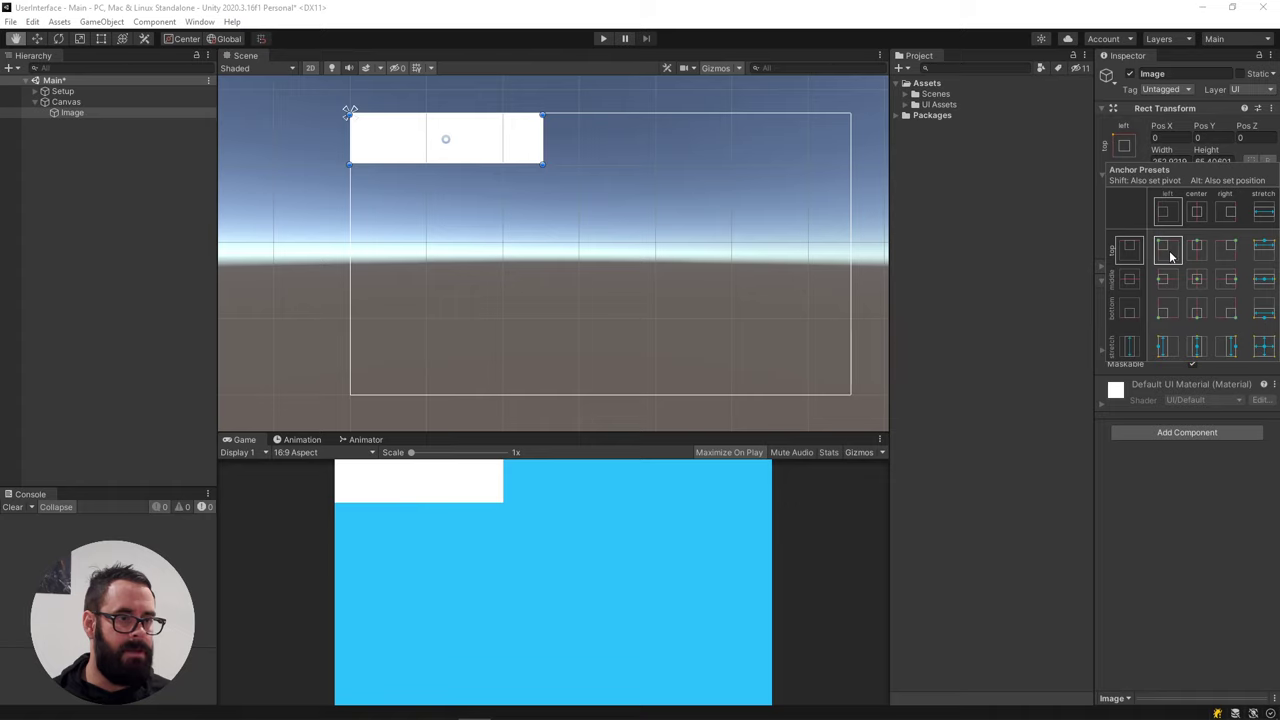
Set the Game preview to Free Aspect and resize the Scene/Game split
{"action": "left_click", "coordinate": [309, 457]}
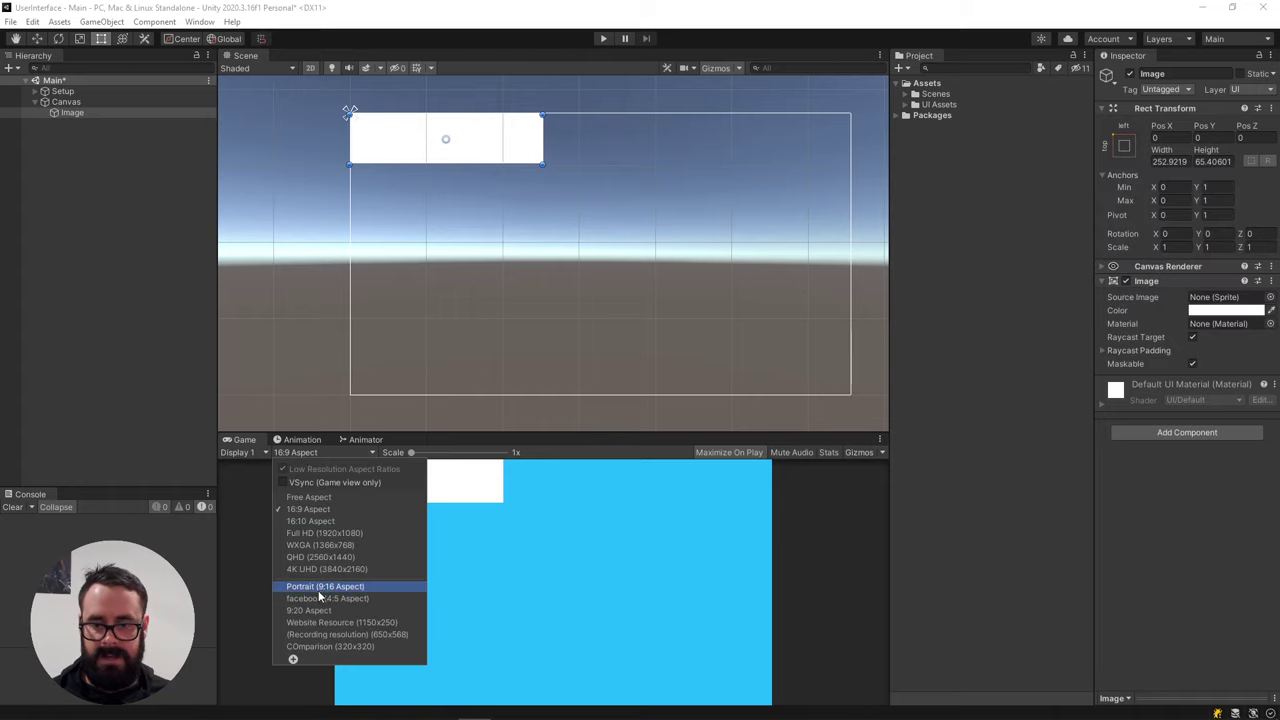
{"action": "left_click", "coordinate": [309, 497]}
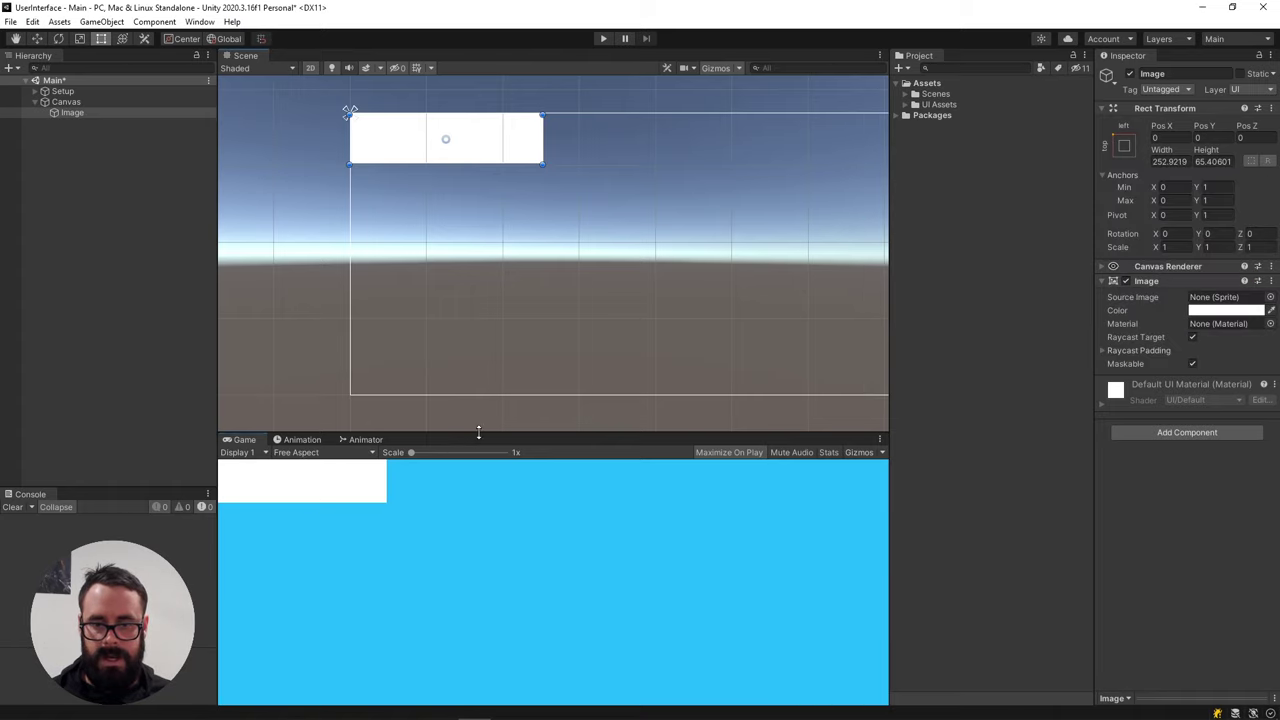
{"action": "left_click_drag", "start_coordinate": [477, 434], "coordinate": [586, 400]}
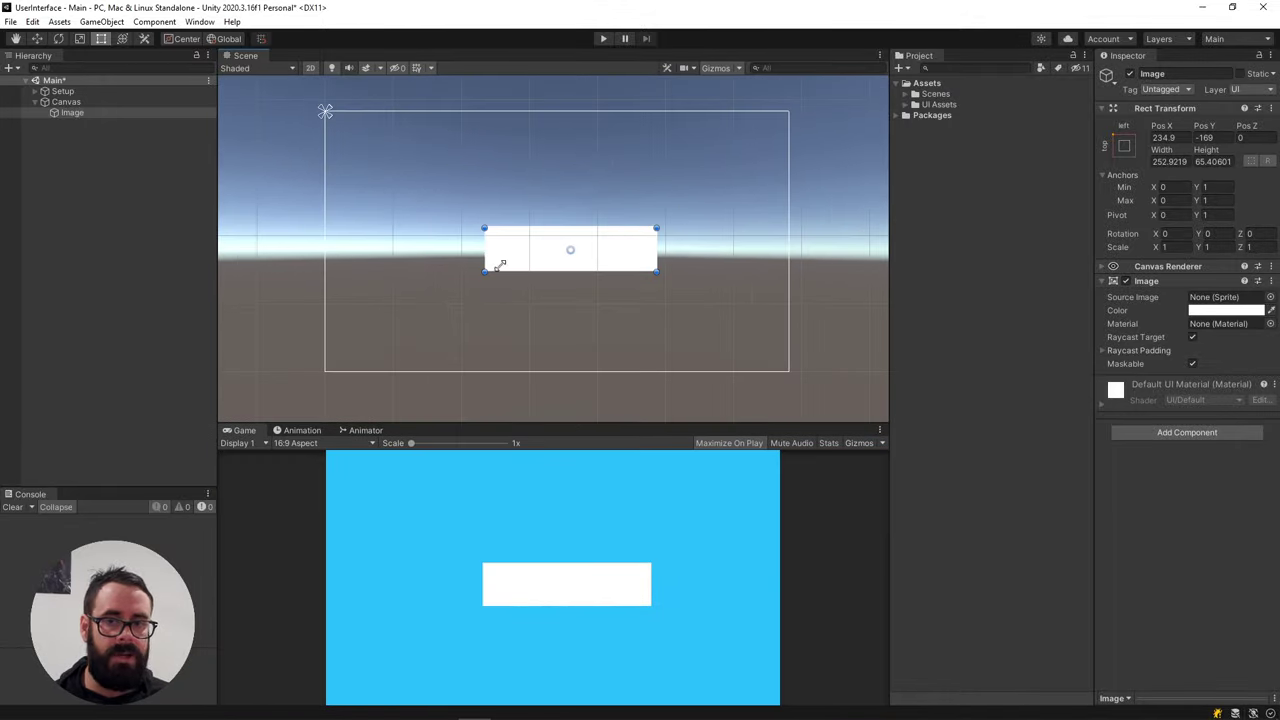
Try the stretch anchor presets for full width, full height and full canvas
{"action": "left_click", "coordinate": [1124, 145]}
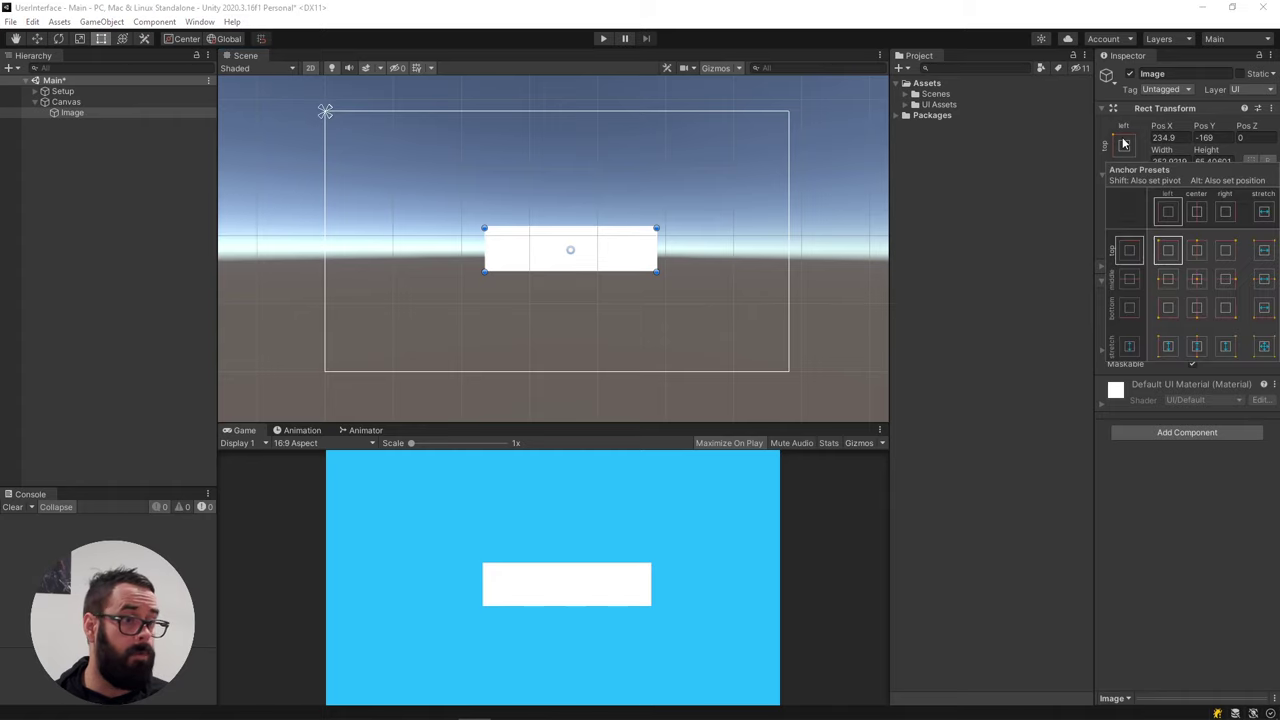
{"action": "left_click", "coordinate": [1262, 284], "text": "alt"}
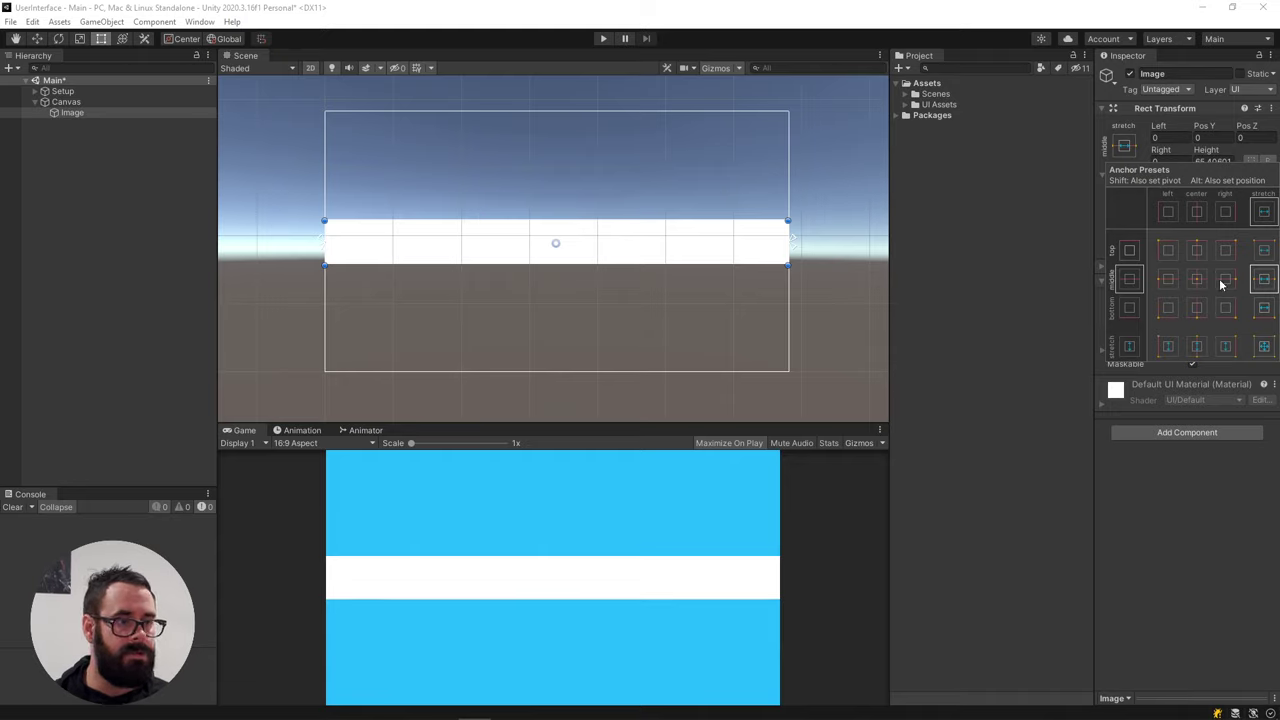
{"action": "key", "text": "ctrl+z"}
{"action": "left_click", "coordinate": [1197, 346], "text": "alt"}
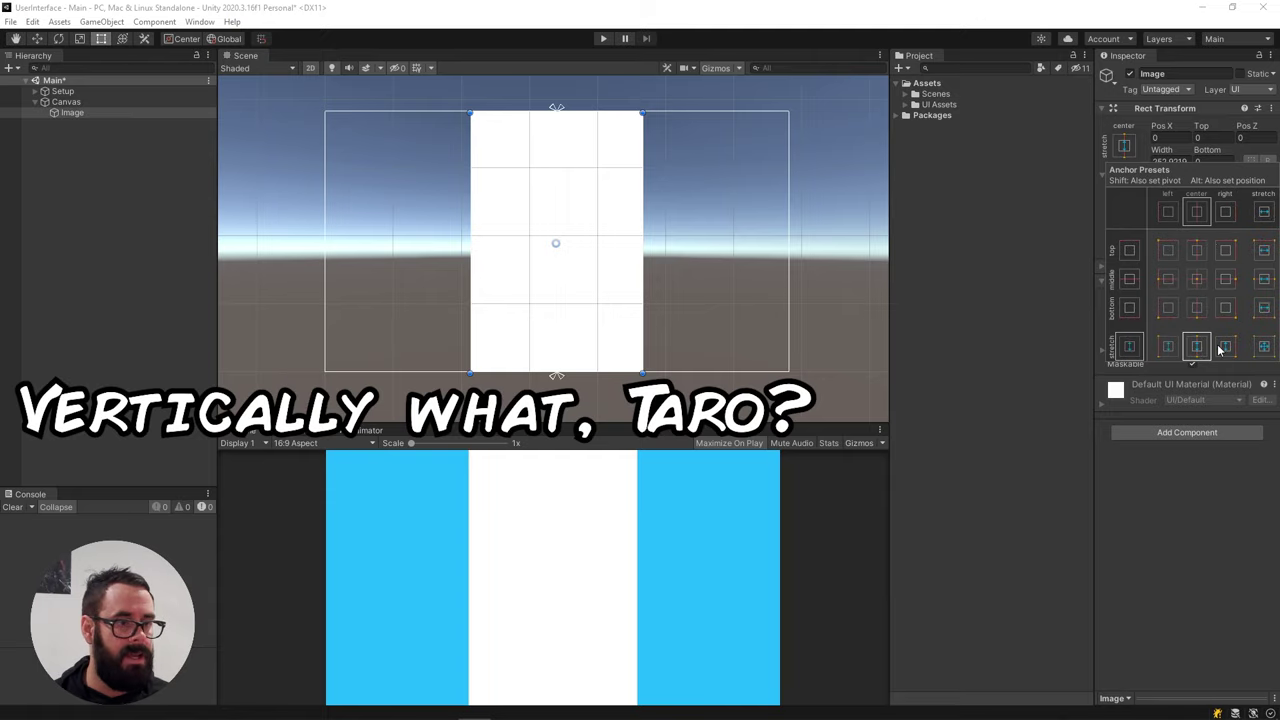
{"action": "key", "text": "shift+alt"}
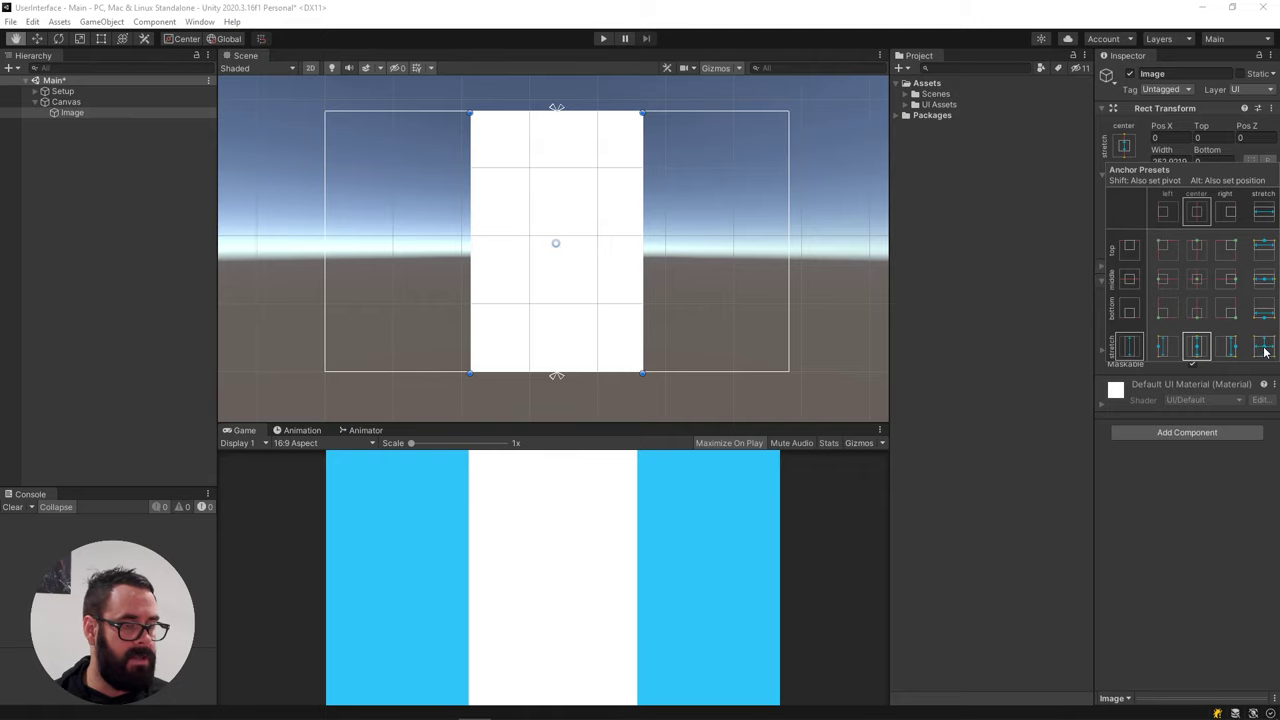
{"action": "left_click", "coordinate": [1264, 350], "text": "alt+shift"}
{"action": "key", "text": "t"}
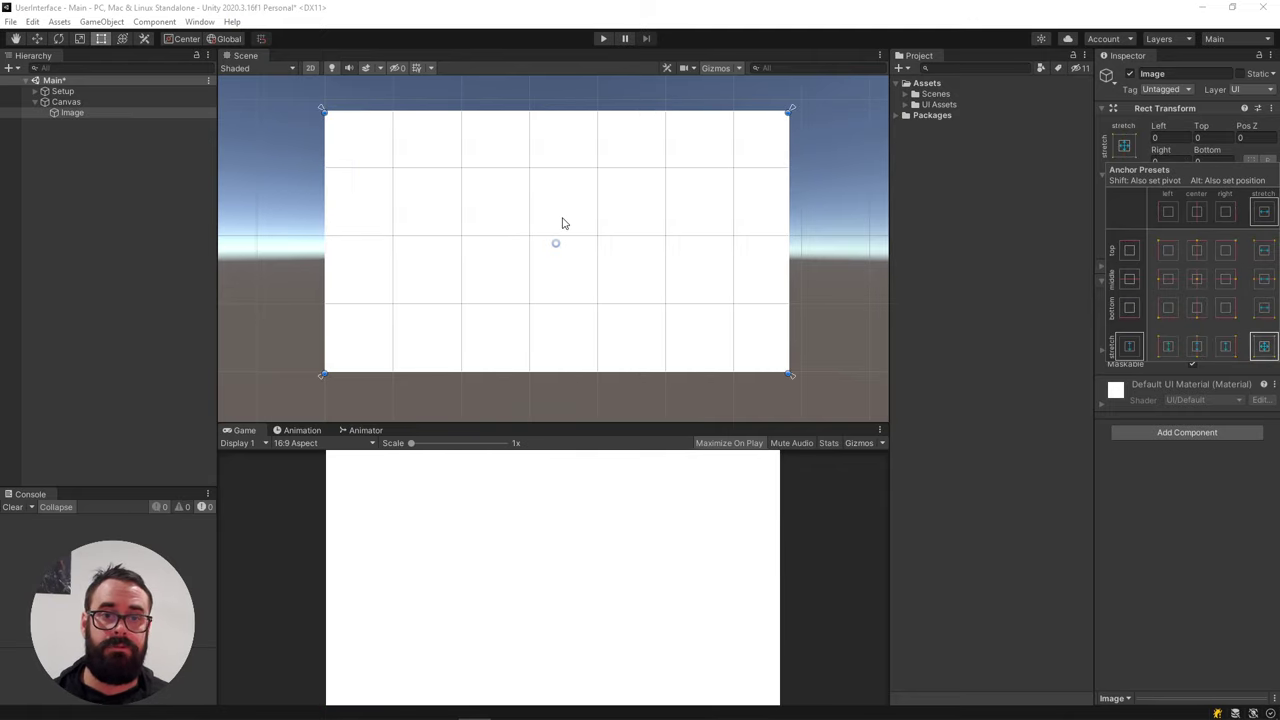
Set the Game preview to Free Aspect, enlarge the Animator panel, and return to the Game tab
{"action": "left_click", "coordinate": [300, 443]}
{"action": "left_click", "coordinate": [310, 503]}
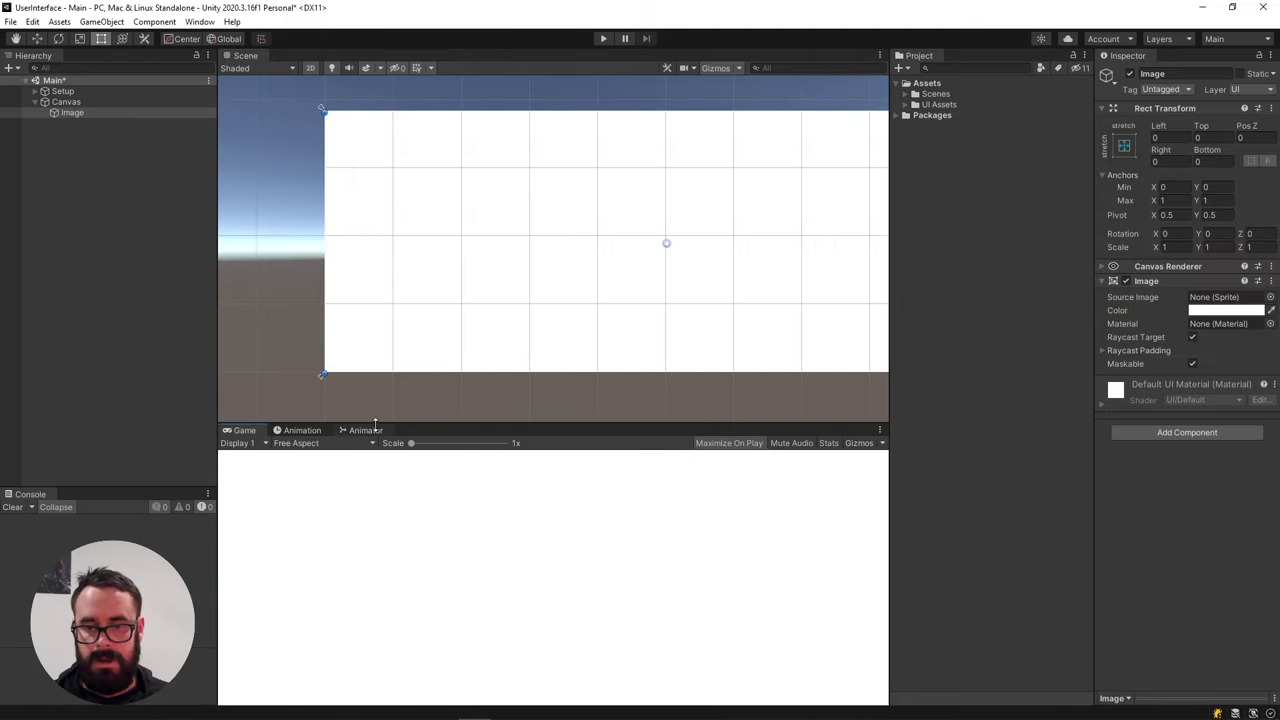
{"action": "left_click", "coordinate": [375, 430]}
{"action": "left_click_drag", "start_coordinate": [412, 424], "coordinate": [249, 450]}
{"action": "left_click", "coordinate": [244, 456]}
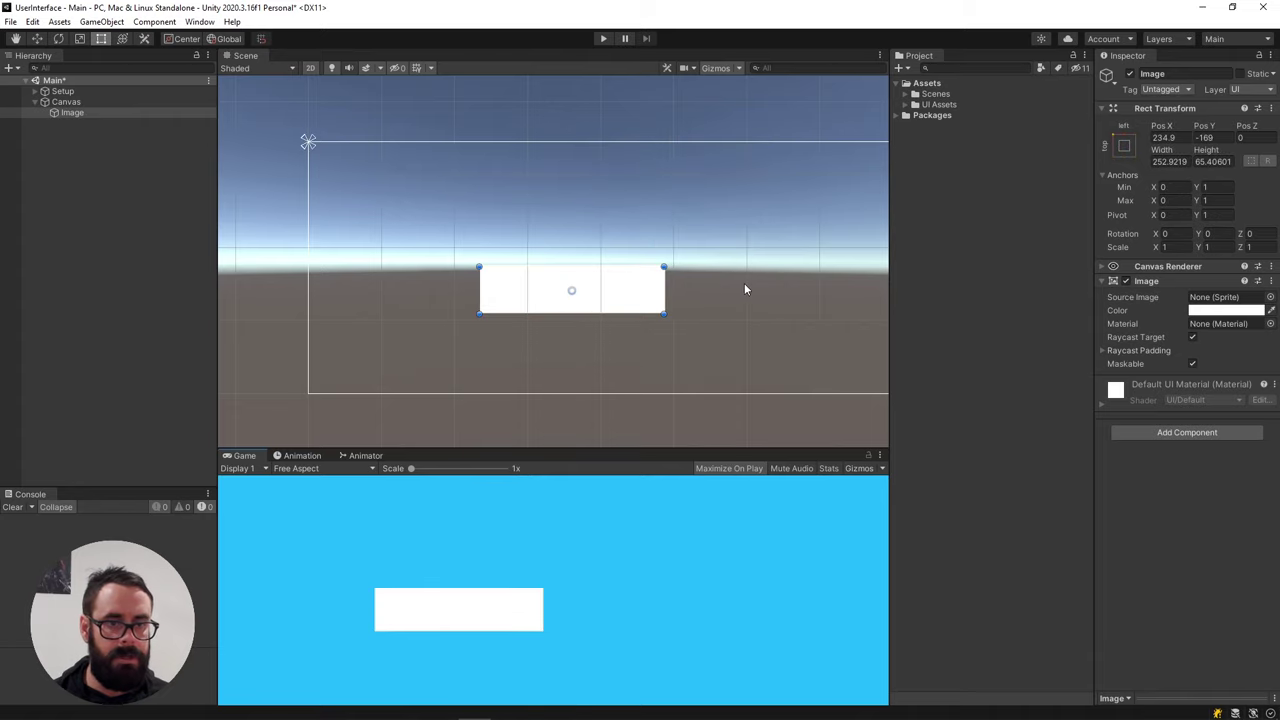
Recentre the Scene view on the canvas, set the Game preview to 16:9, and select the Image
{"action": "middle_click_drag", "start_coordinate": [744, 289], "coordinate": [626, 266]}
{"action": "scroll", "coordinate": [620, 266], "scroll_direction": "down", "scroll_amount": 4}
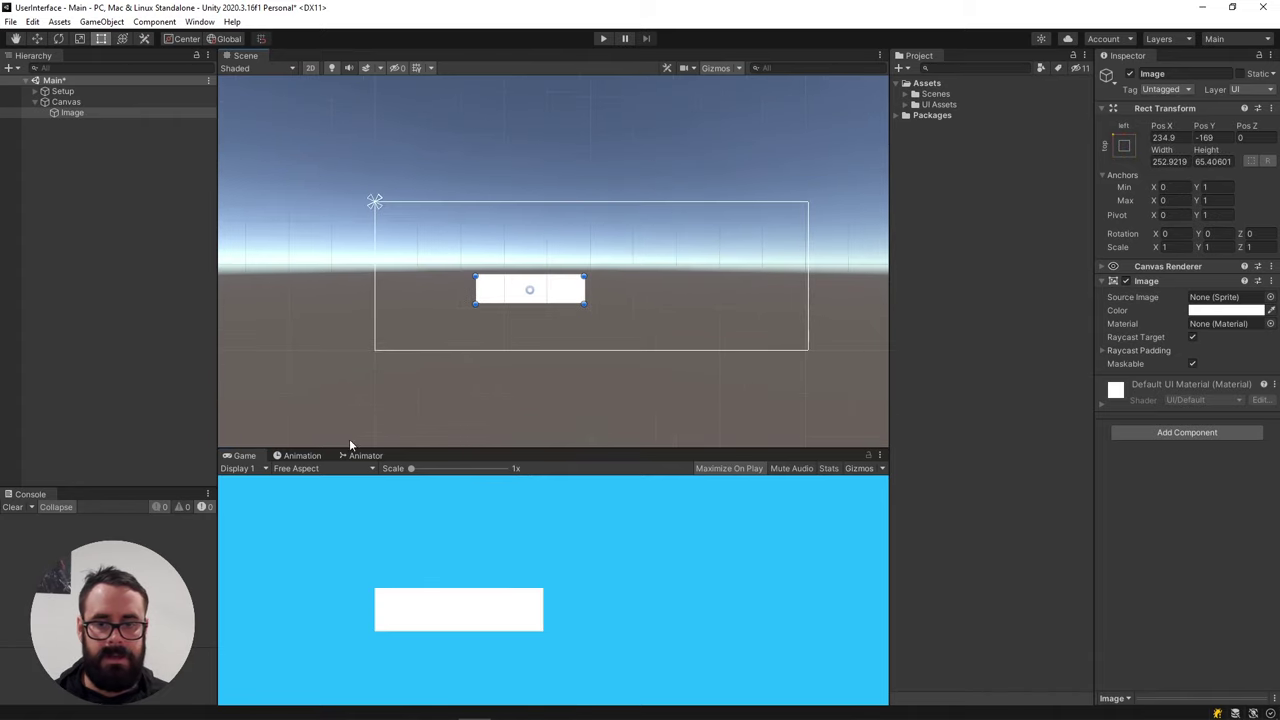
{"action": "left_click", "coordinate": [300, 468]}
{"action": "left_click", "coordinate": [314, 588]}
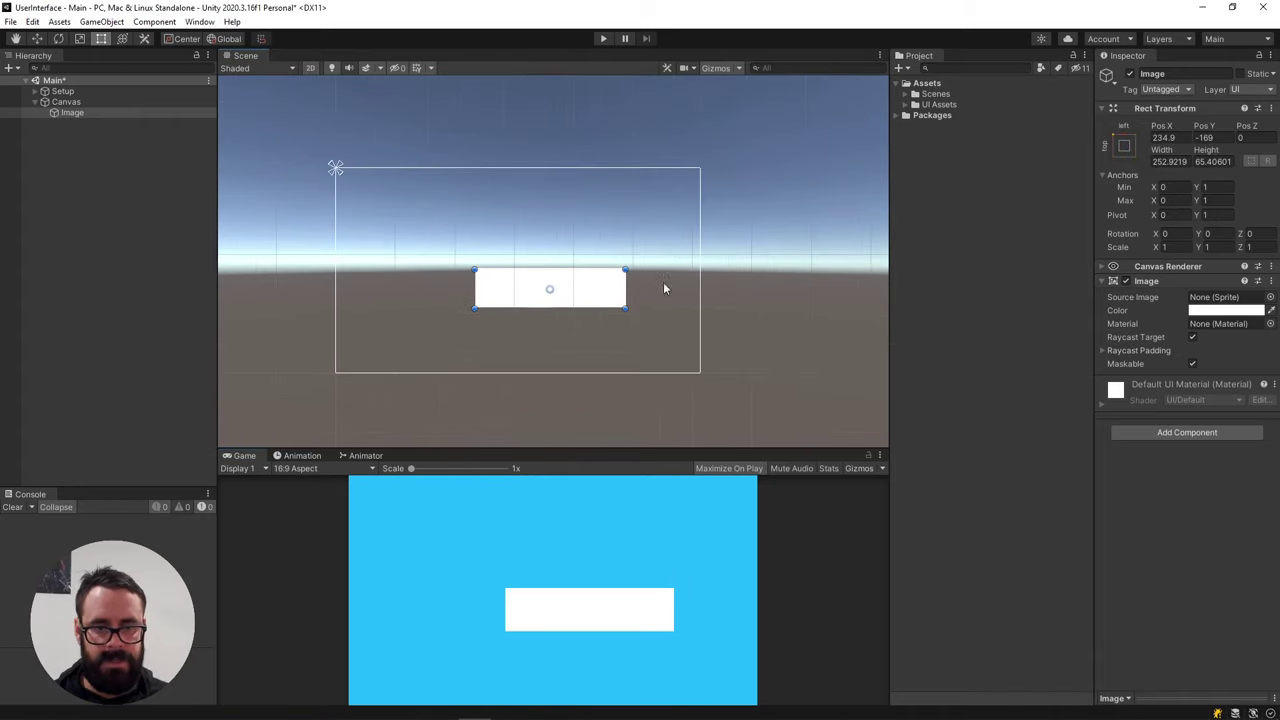
{"action": "scroll", "coordinate": [663, 288], "scroll_direction": "up", "scroll_amount": 2}
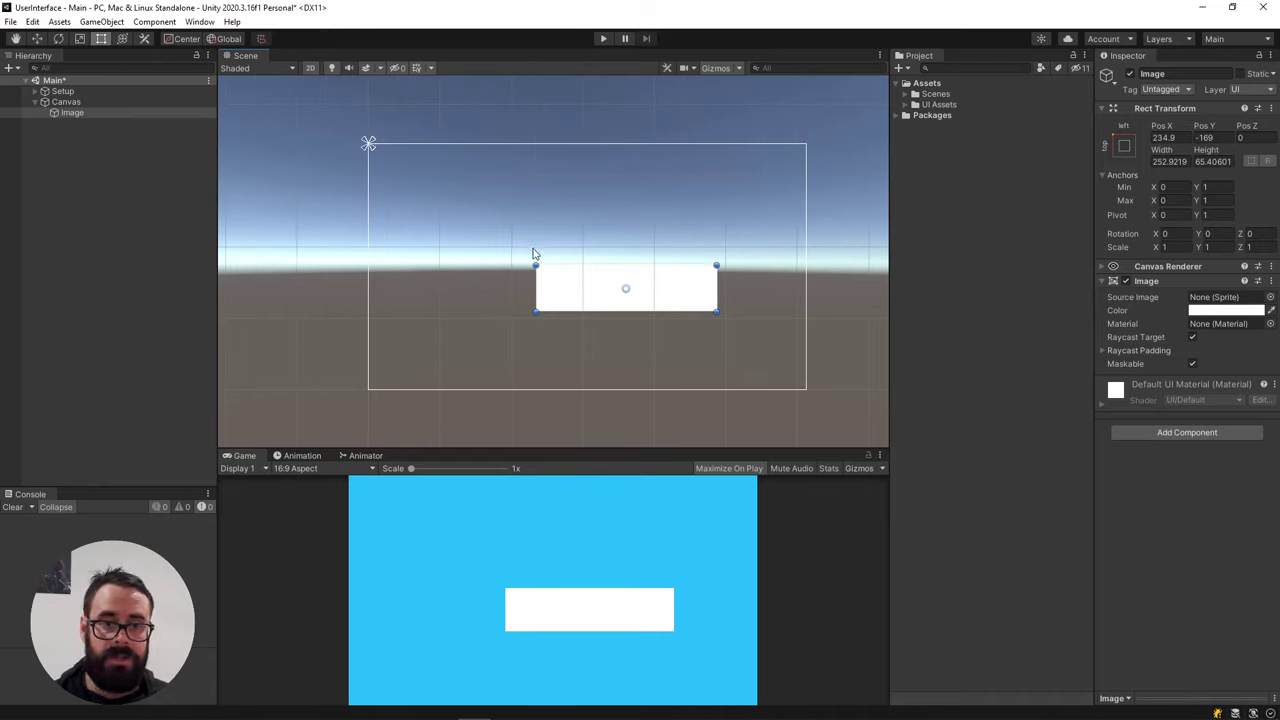
{"action": "middle_click_drag", "start_coordinate": [600, 246], "coordinate": [567, 262]}
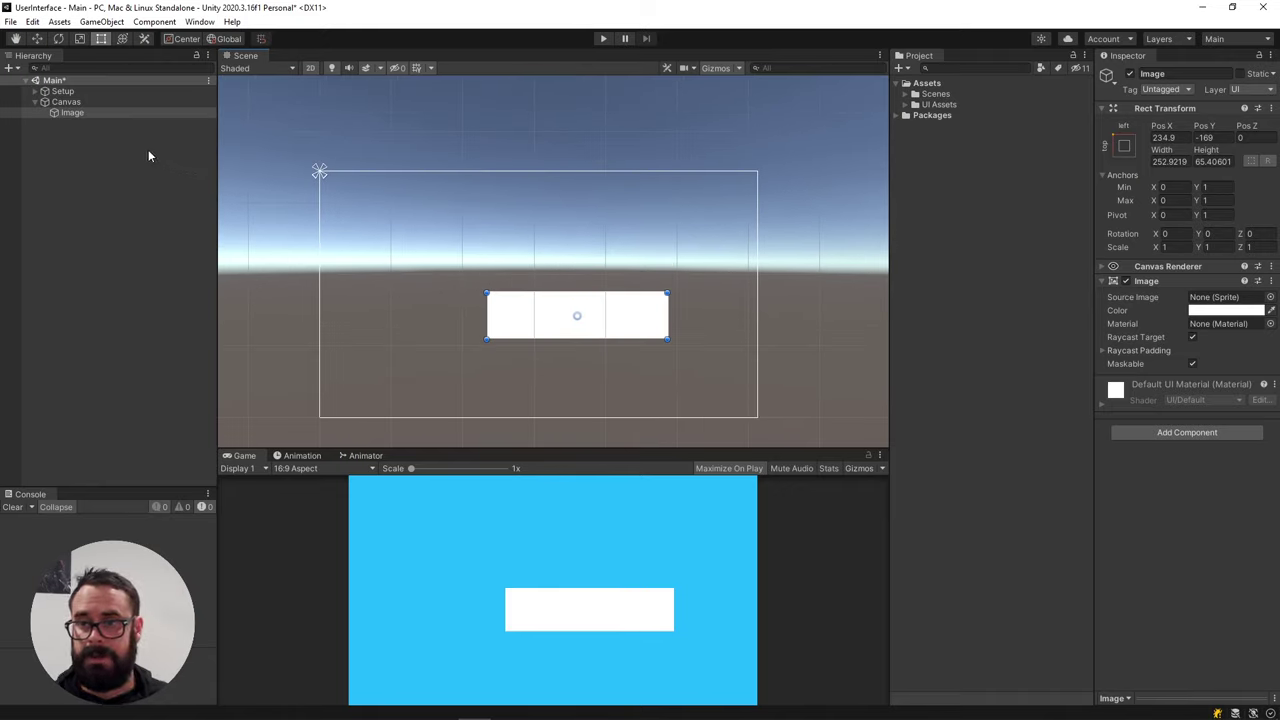
{"action": "left_click", "coordinate": [77, 112]}
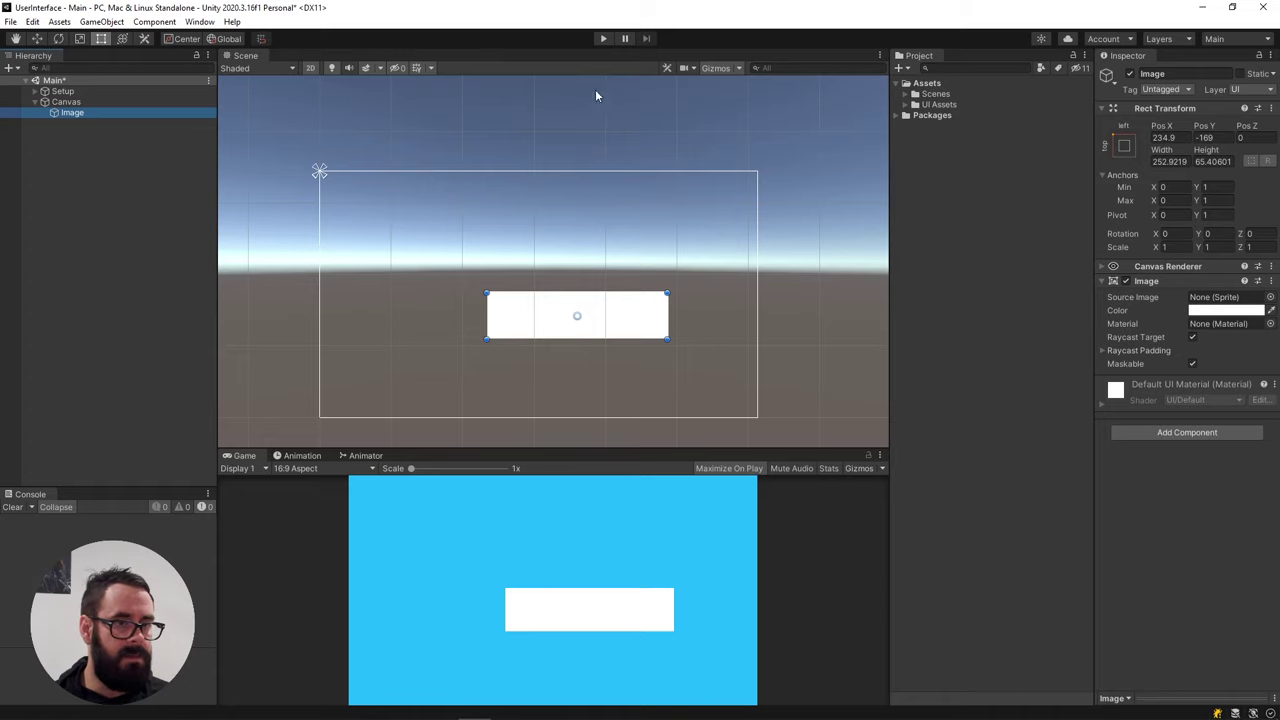
Select all nine textures in UI Assets > Sprites, set Texture Type to Sprite (2D and UI), and Apply
{"action": "left_click", "coordinate": [906, 106]}
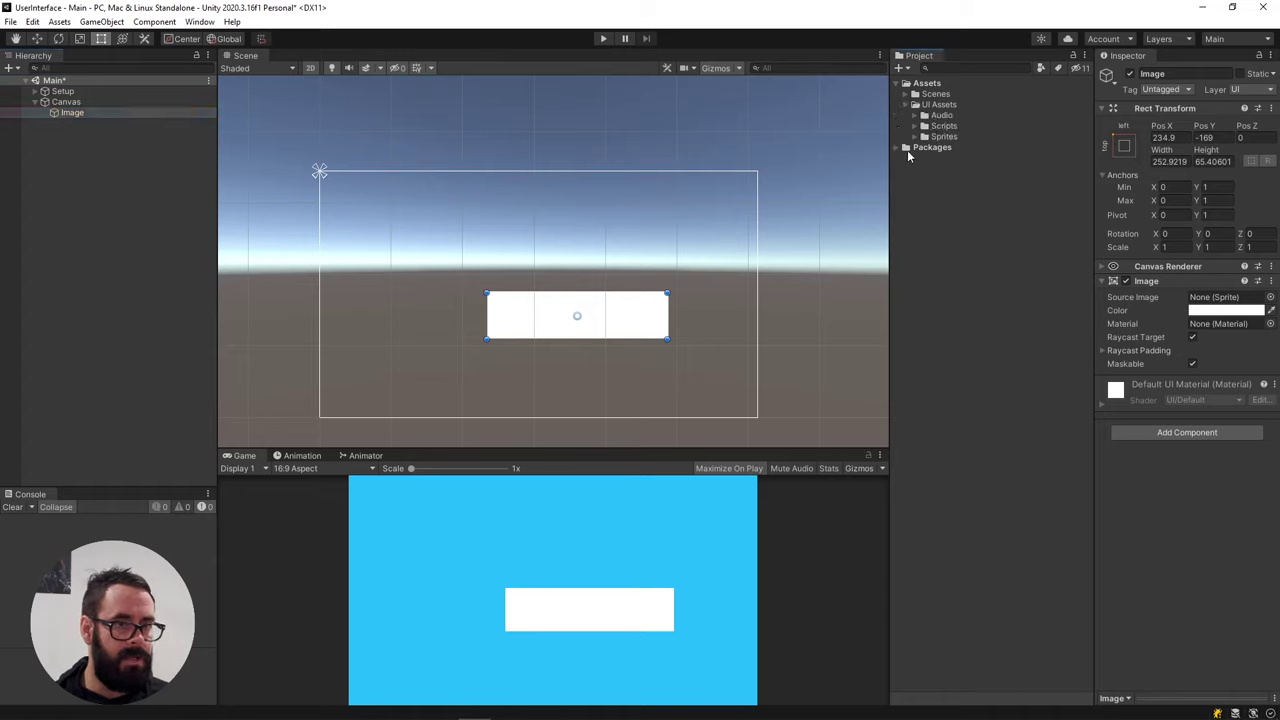
{"action": "left_click", "coordinate": [915, 136]}
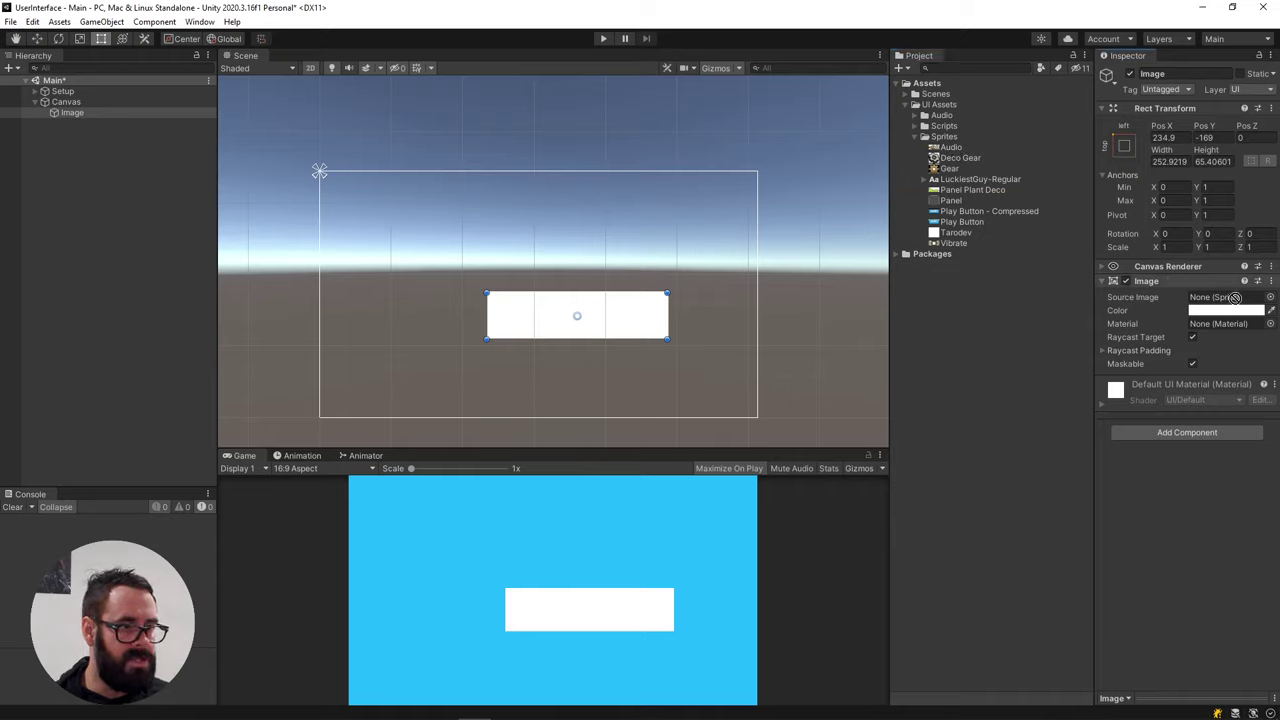
{"action": "left_click", "coordinate": [955, 200]}
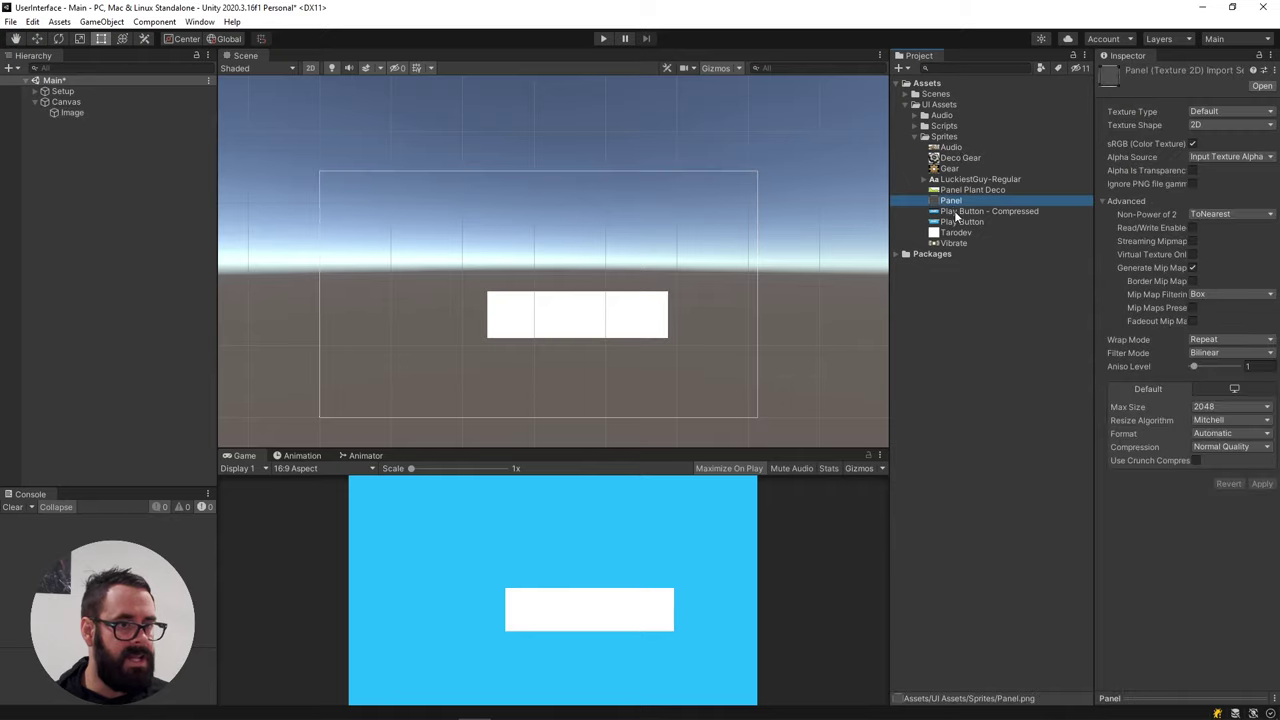
{"action": "left_click", "coordinate": [1220, 110]}
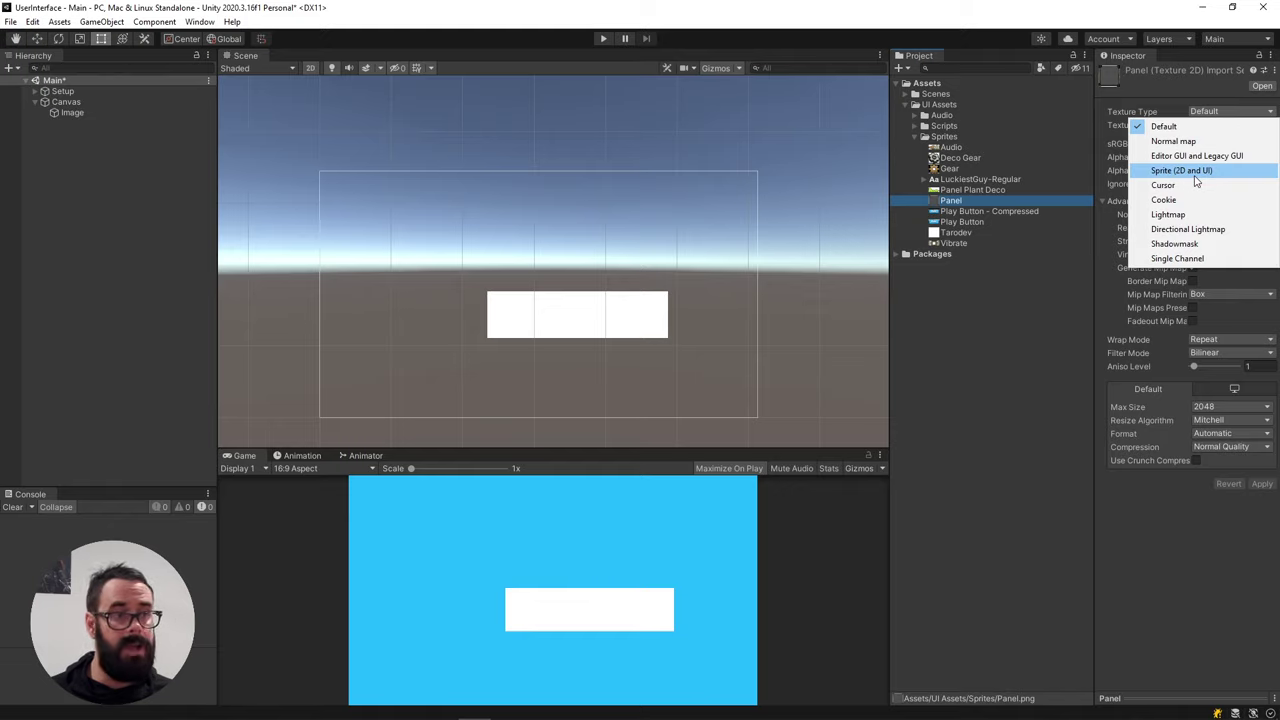
{"action": "left_click", "coordinate": [955, 245]}
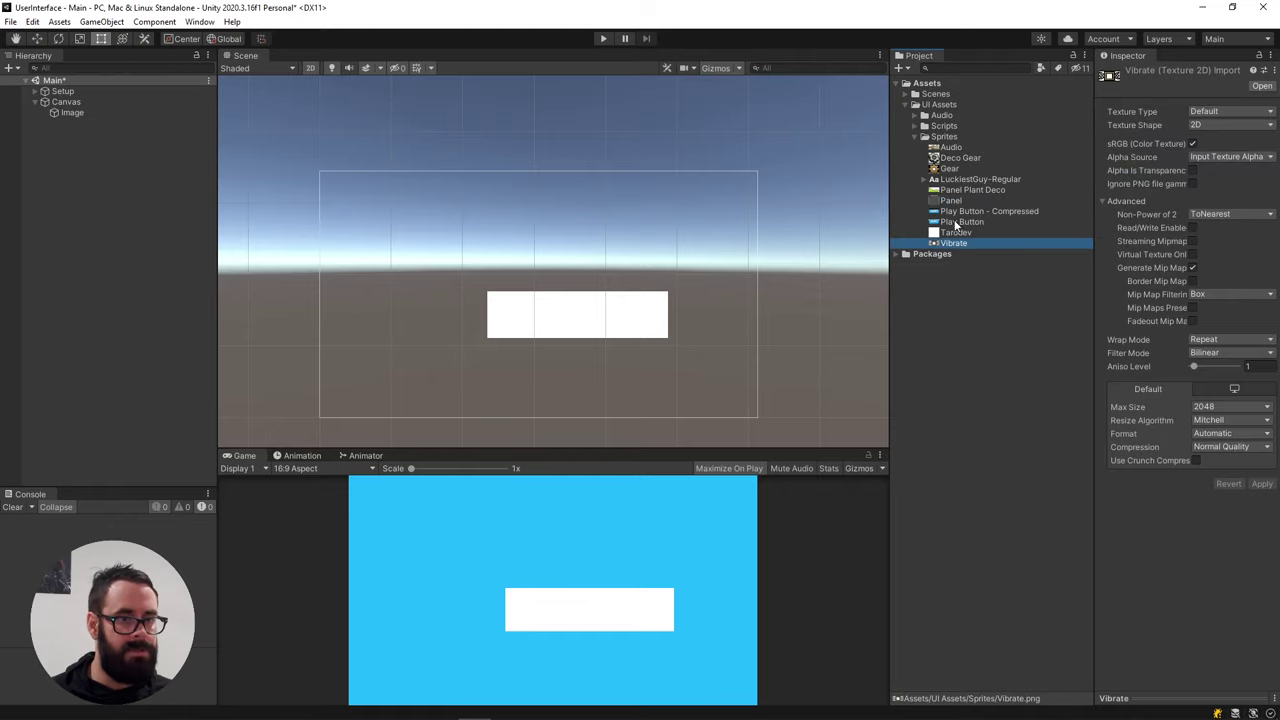
{"action": "left_click", "coordinate": [951, 148], "text": "shift"}
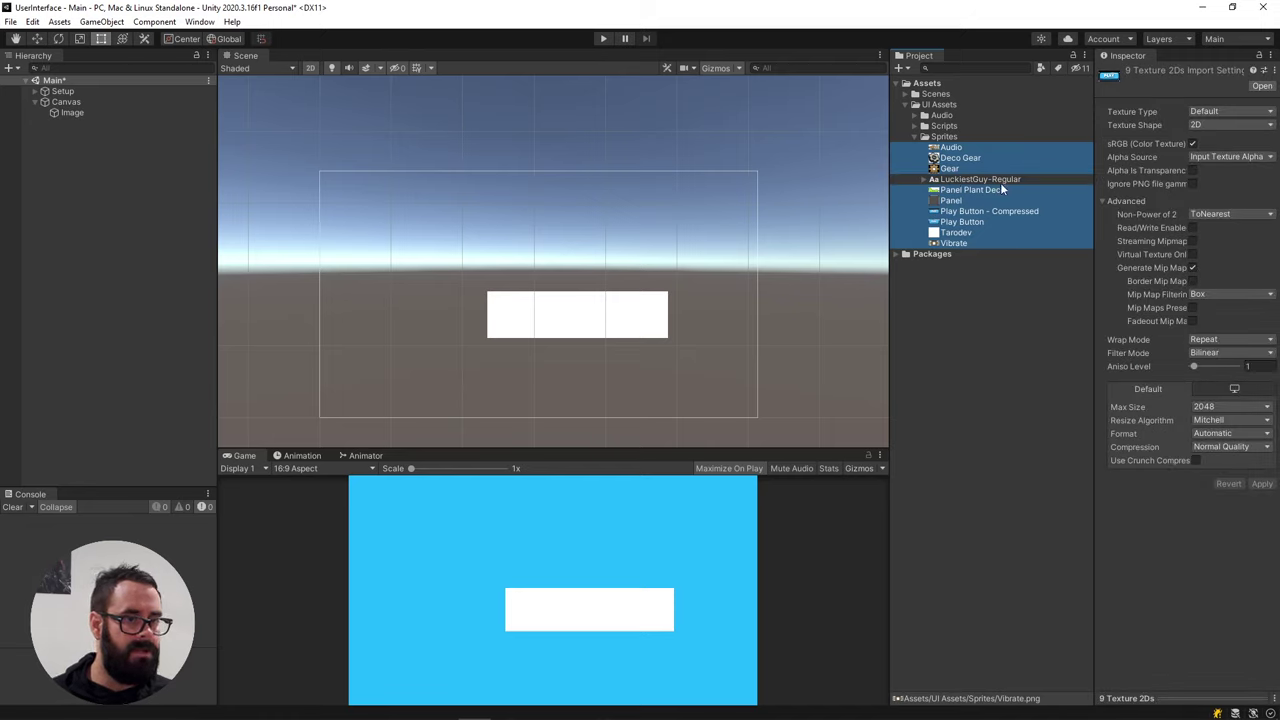
{"action": "left_click", "coordinate": [1216, 112]}
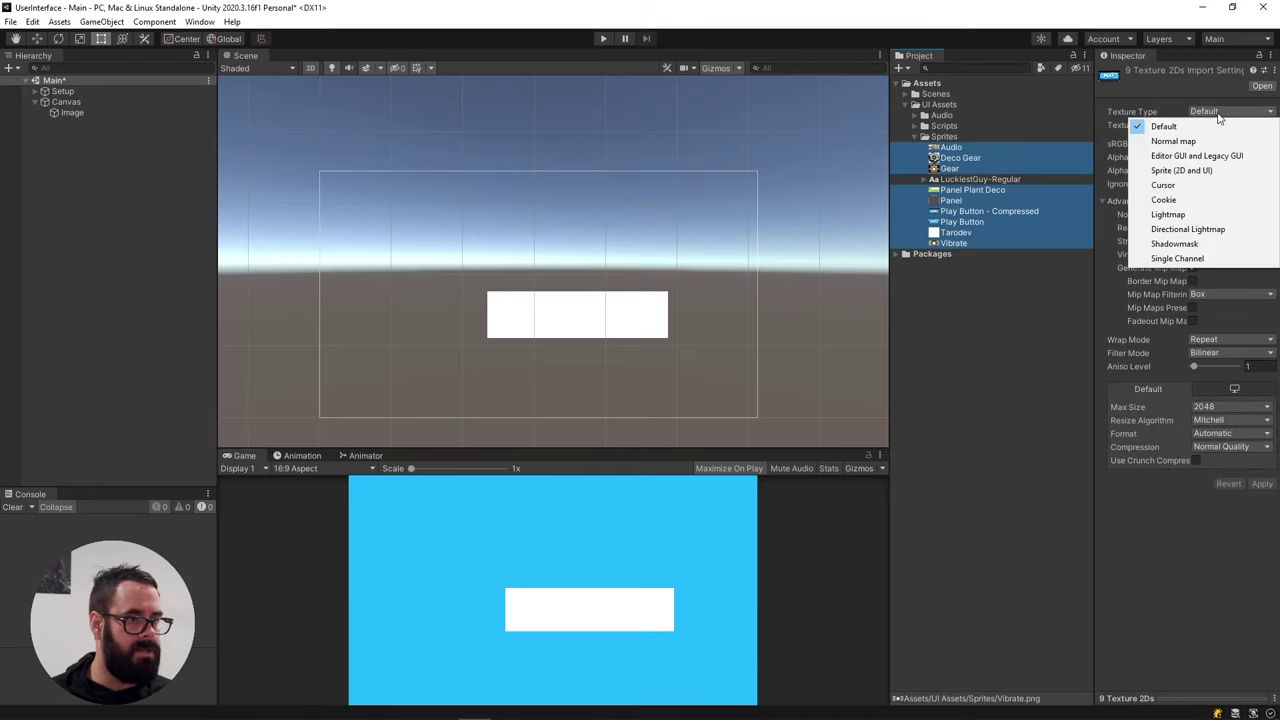
{"action": "left_click", "coordinate": [1195, 171]}
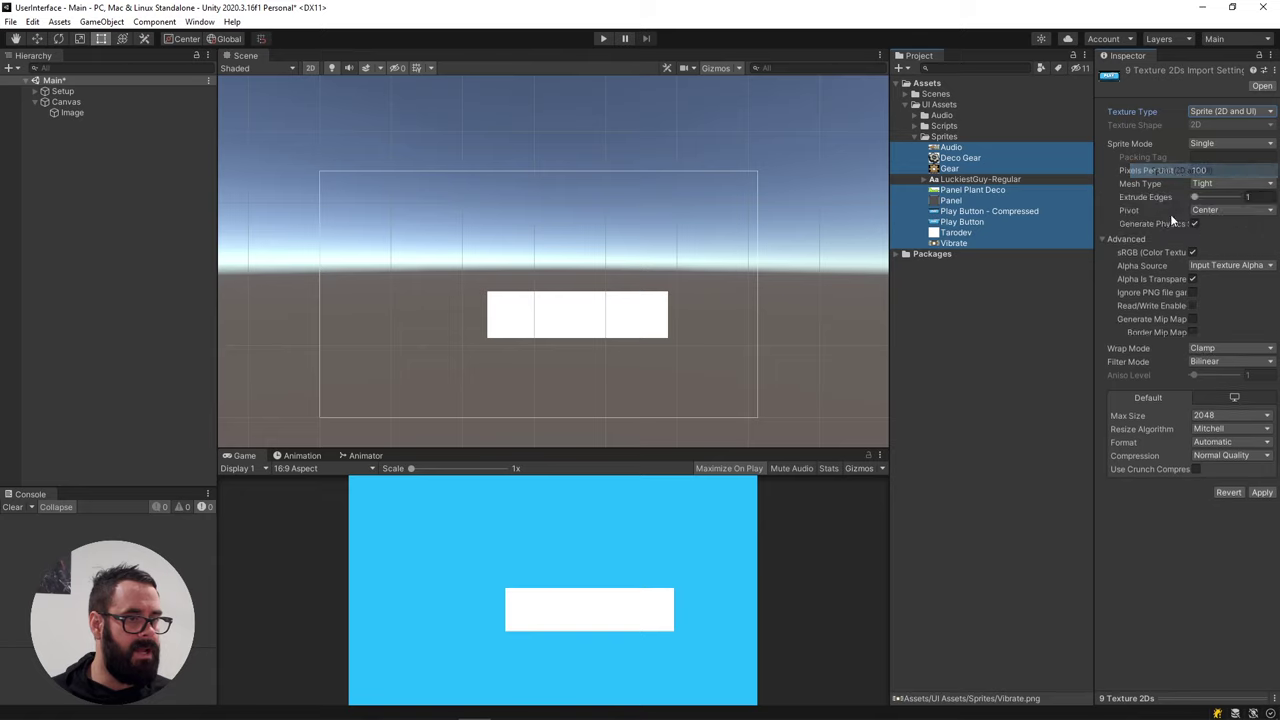
{"action": "left_click", "coordinate": [1262, 498]}
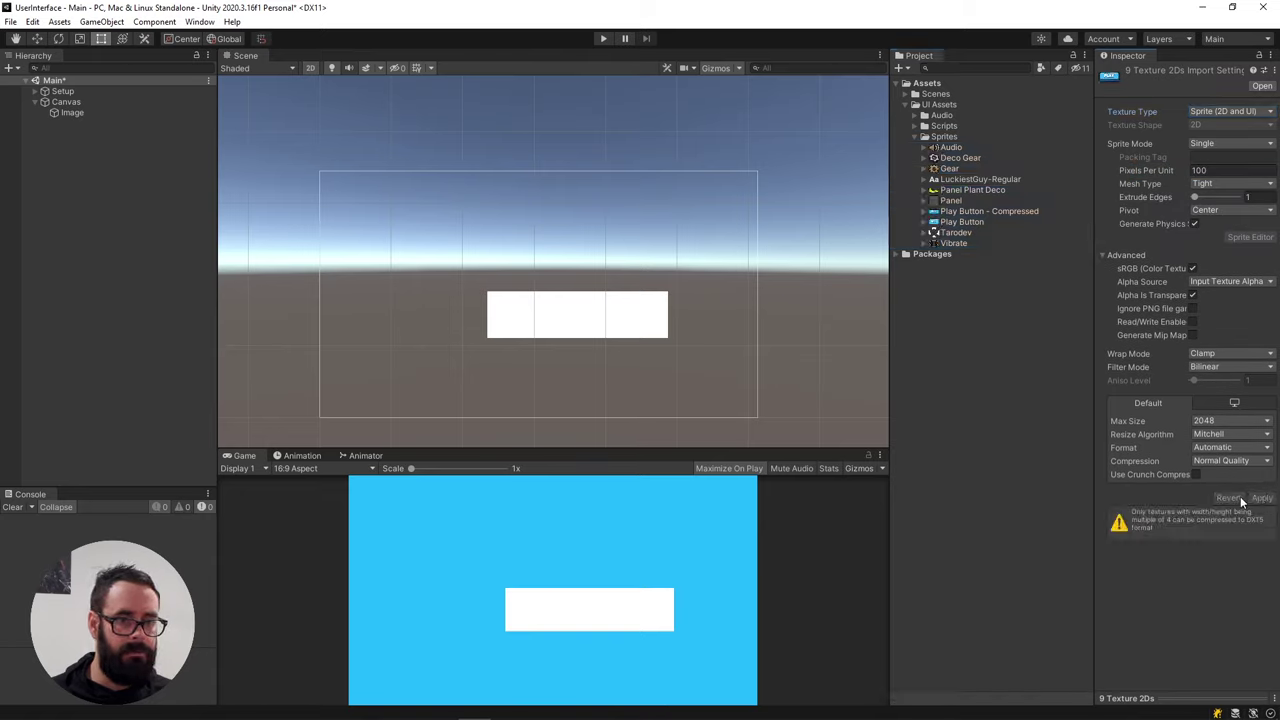
Assign the Panel sprite as the Image's Source Image and set it to its native size
{"action": "left_click", "coordinate": [72, 112]}
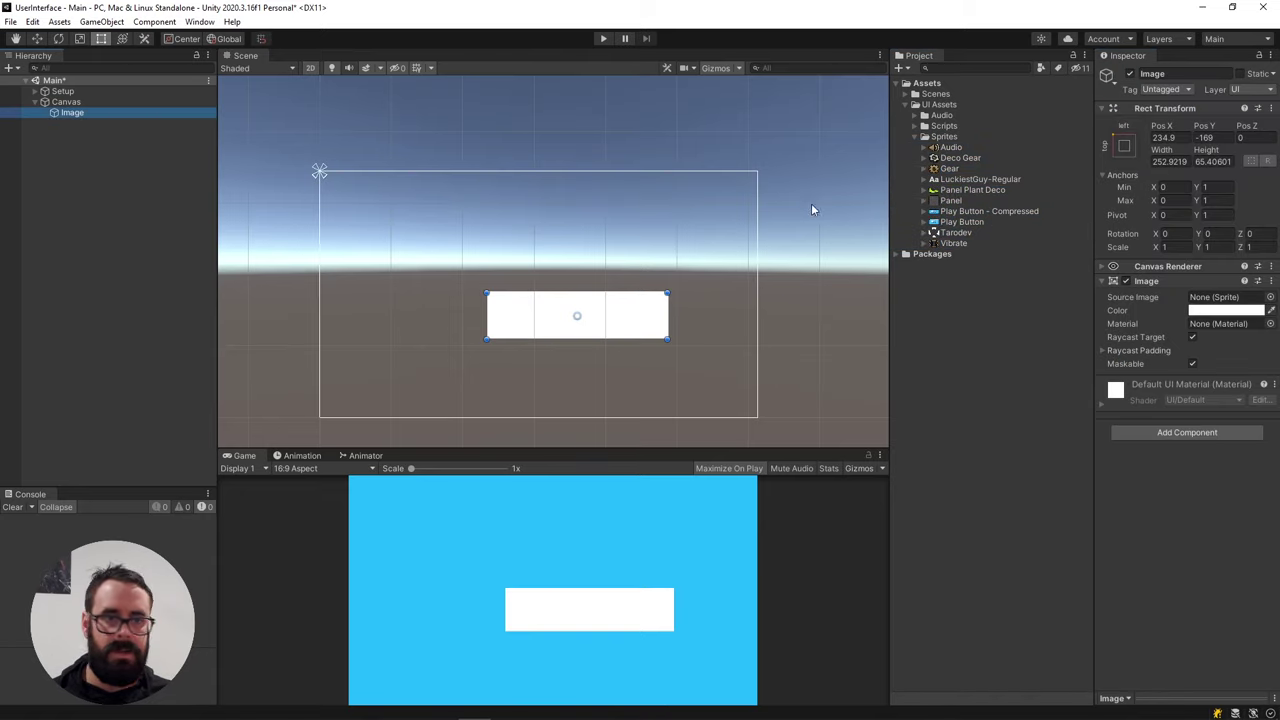
{"action": "left_click_drag", "start_coordinate": [948, 202], "coordinate": [1227, 303]}
{"action": "scroll", "coordinate": [627, 356], "scroll_direction": "up", "scroll_amount": 4}
{"action": "mouse_move", "coordinate": [623, 363]}
{"action": "middle_mouse_down"}
{"action": "mouse_move", "coordinate": [749, 374]}
{"action": "mouse_move", "coordinate": [648, 365]}
{"action": "middle_mouse_up"}
{"action": "scroll", "coordinate": [646, 331], "scroll_direction": "down", "scroll_amount": 3}
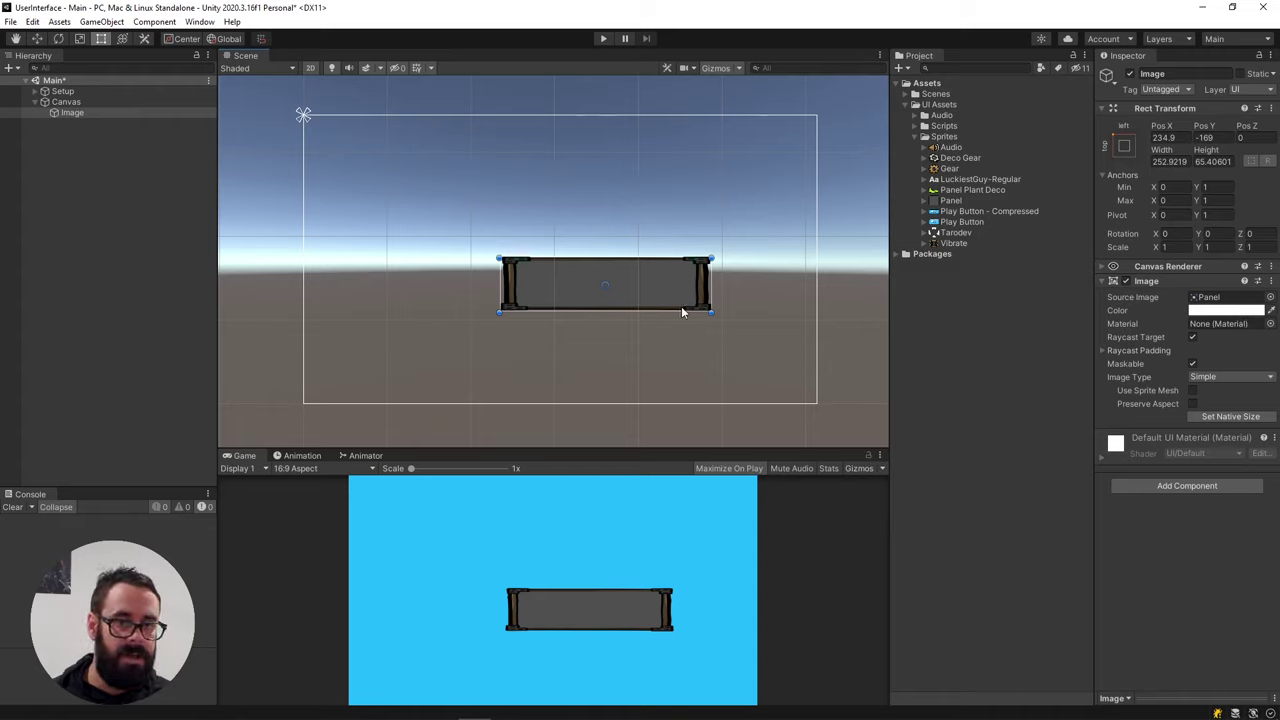
{"action": "left_click", "coordinate": [1236, 417]}
Move the wooden frame up and left, then shrink it to about 195 × 122
{"action": "scroll", "coordinate": [700, 240], "scroll_direction": "down", "scroll_amount": 2}
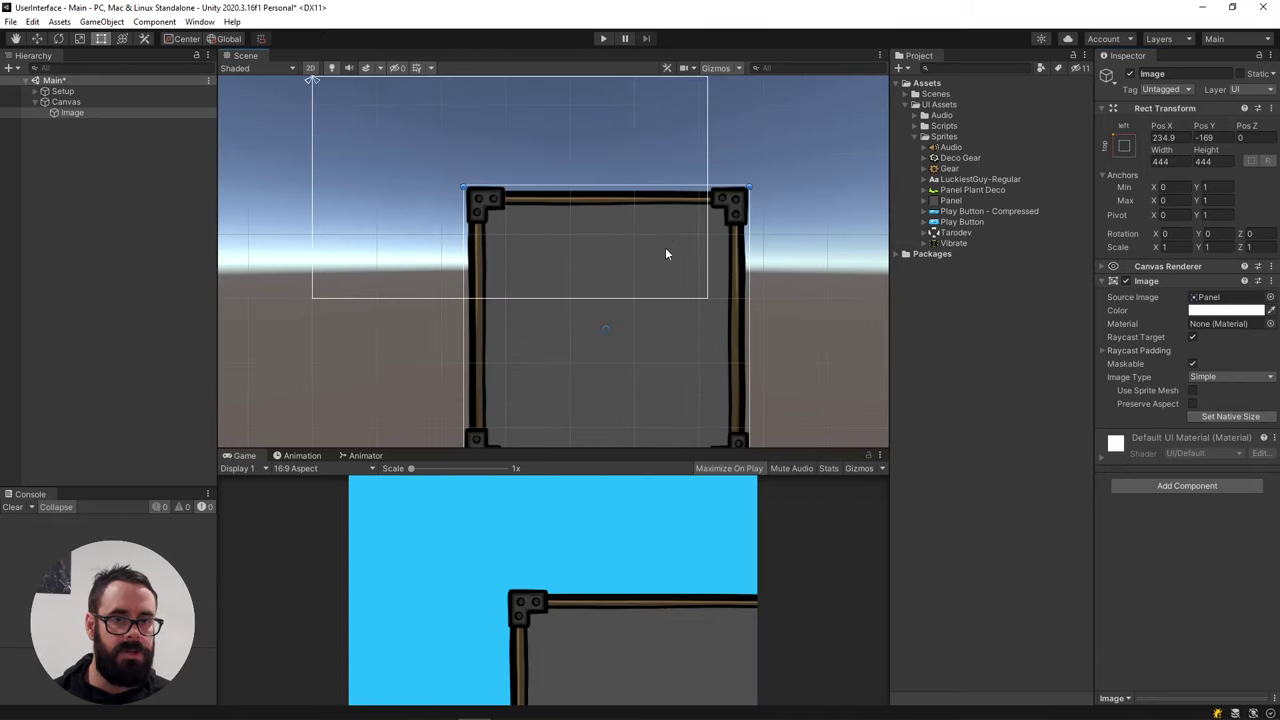
{"action": "left_click_drag", "start_coordinate": [664, 260], "coordinate": [589, 177]}
{"action": "key", "text": "f"}
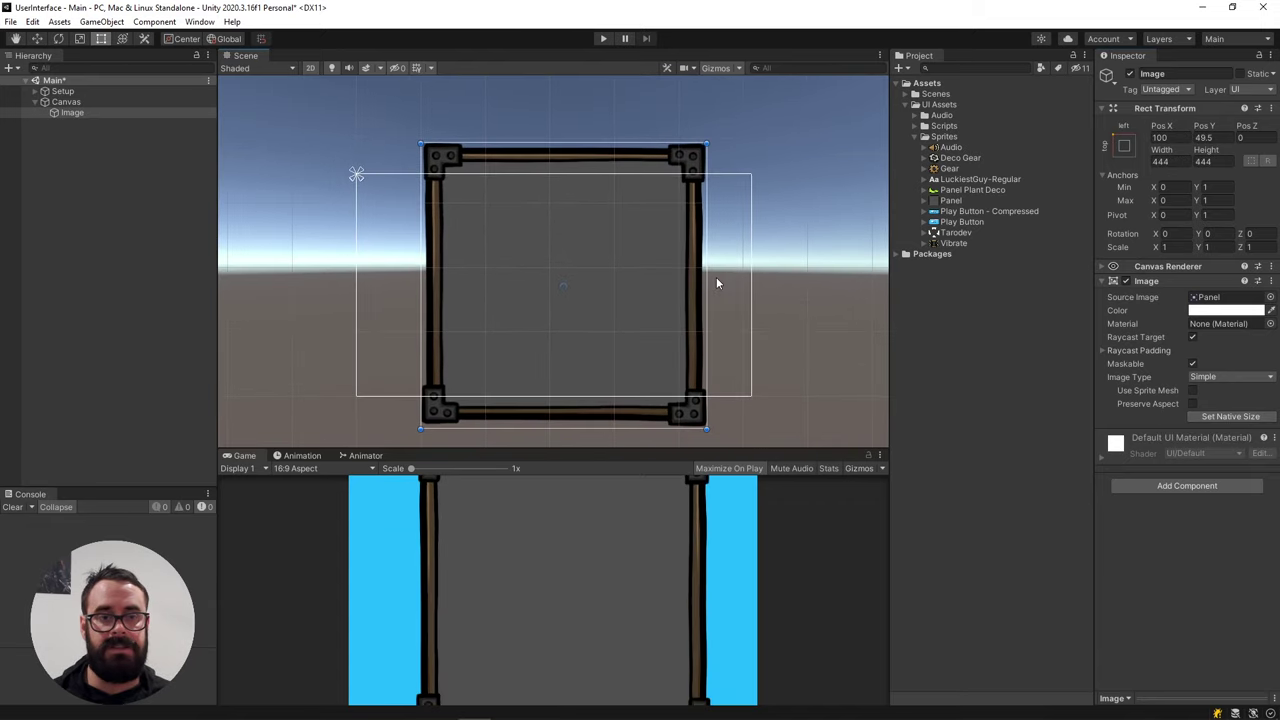
{"action": "left_click_drag", "start_coordinate": [713, 281], "coordinate": [725, 231], "text": "alt+shift"}
{"action": "scroll", "coordinate": [591, 273], "scroll_direction": "up", "scroll_amount": 2}
{"action": "scroll", "coordinate": [600, 312], "scroll_direction": "up", "scroll_amount": 2}
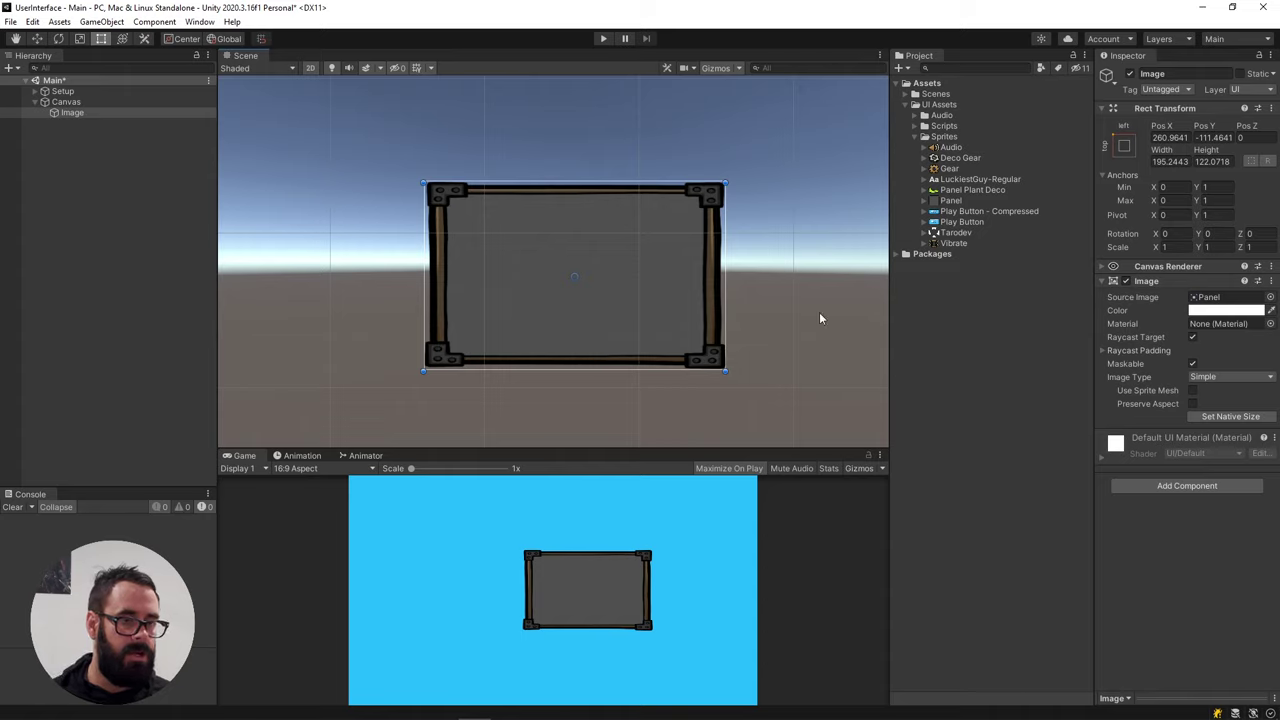
Select the Panel texture's import settings, then bring up the Package Manager
{"action": "left_click", "coordinate": [950, 201]}
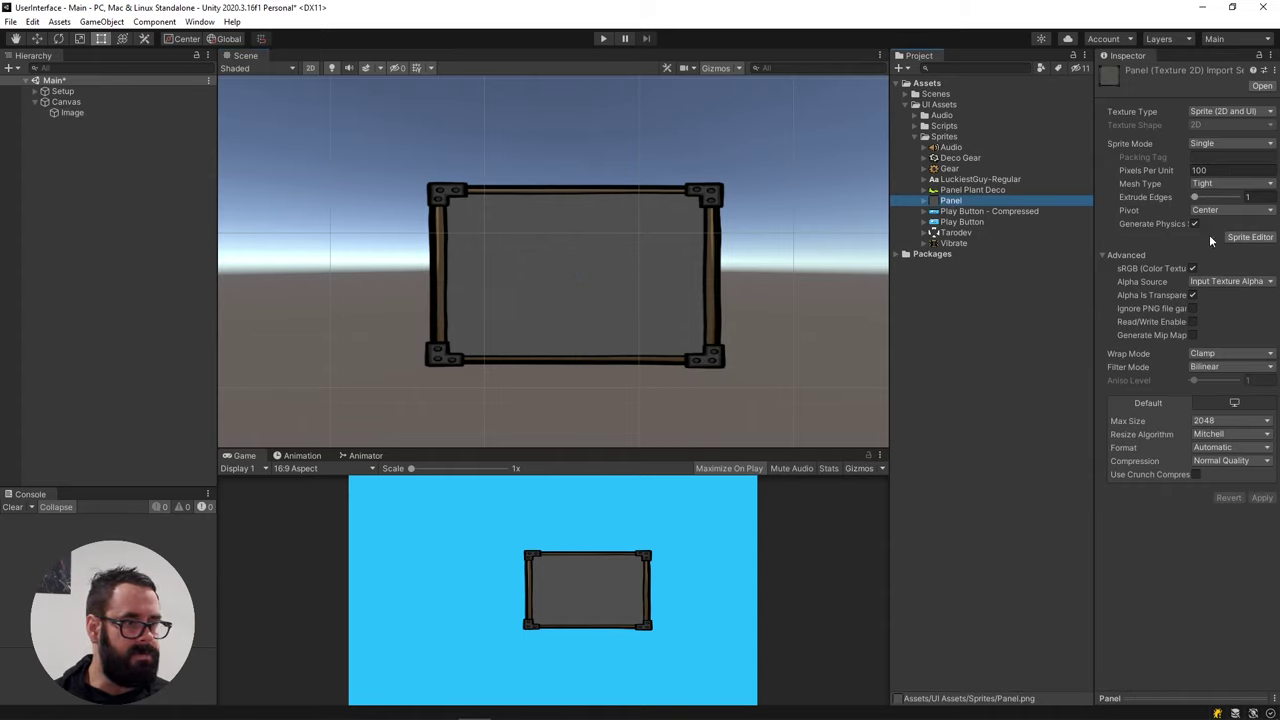
{"action": "left_click", "coordinate": [1254, 241]}
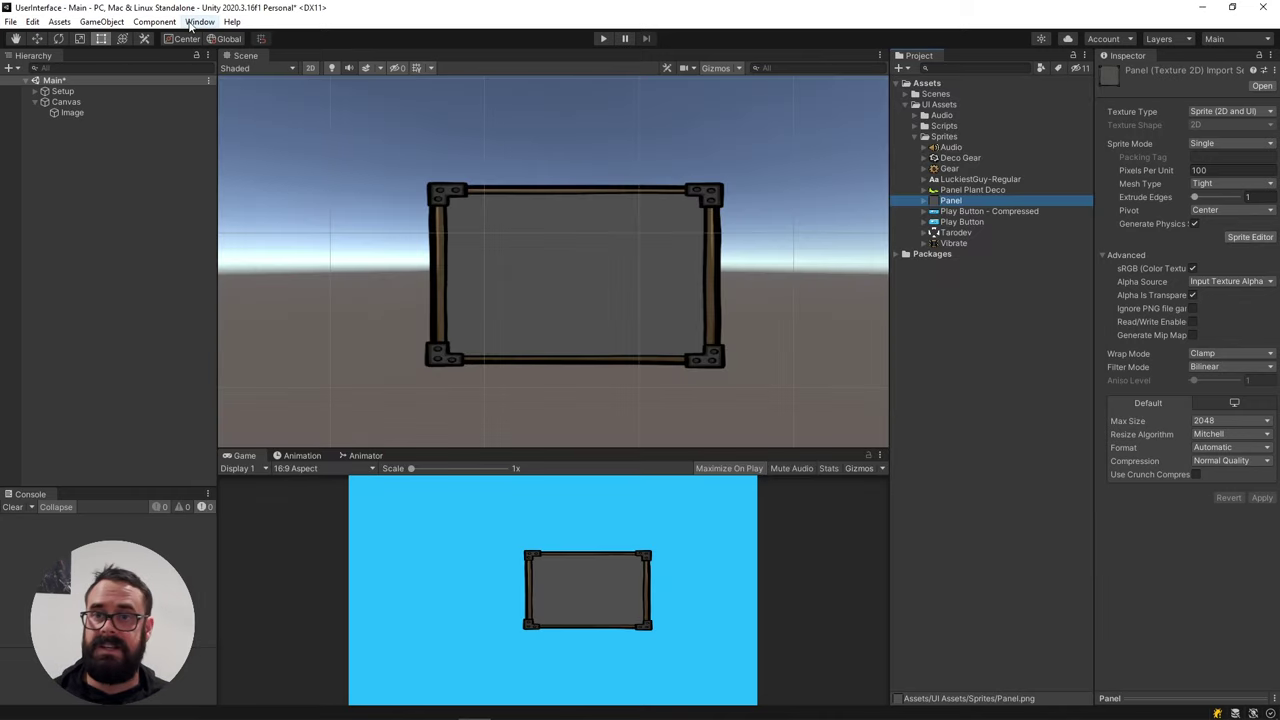
{"action": "left_click", "coordinate": [199, 21]}
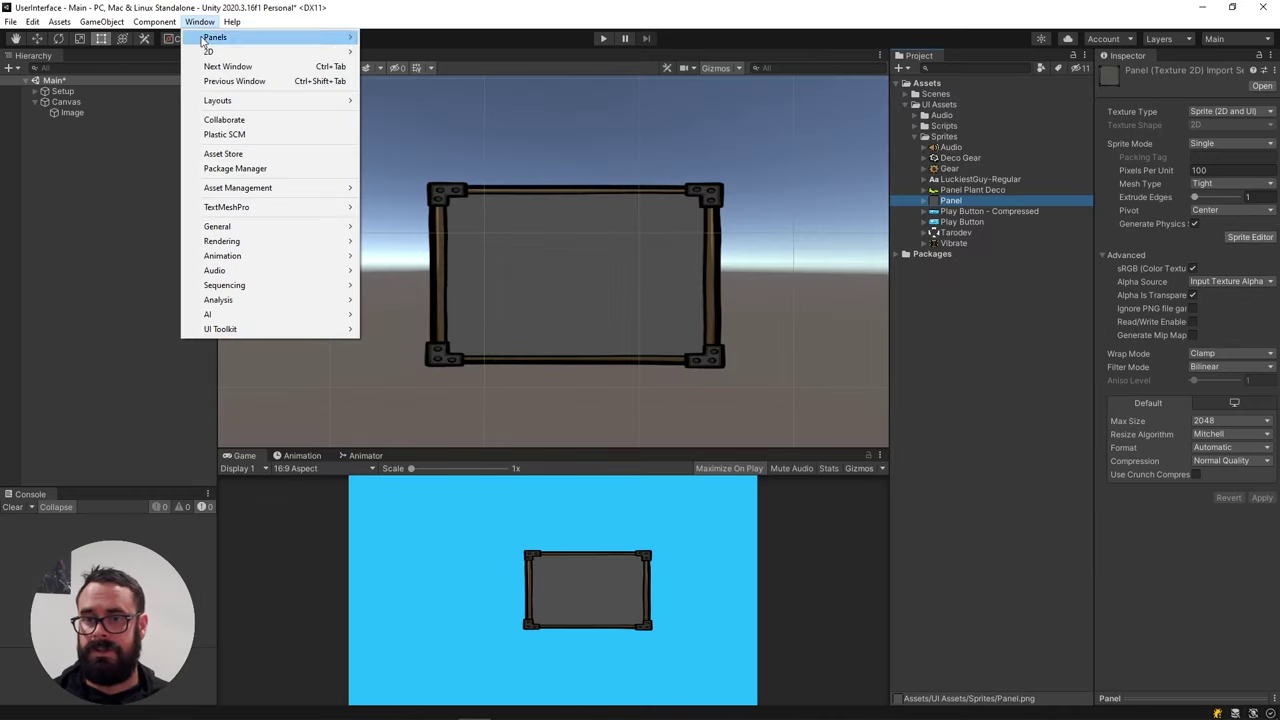
{"action": "left_click", "coordinate": [246, 174]}
Confirm 2D Sprite is installed under Unity Registry and reselect the Panel texture
{"action": "left_click", "coordinate": [254, 220]}
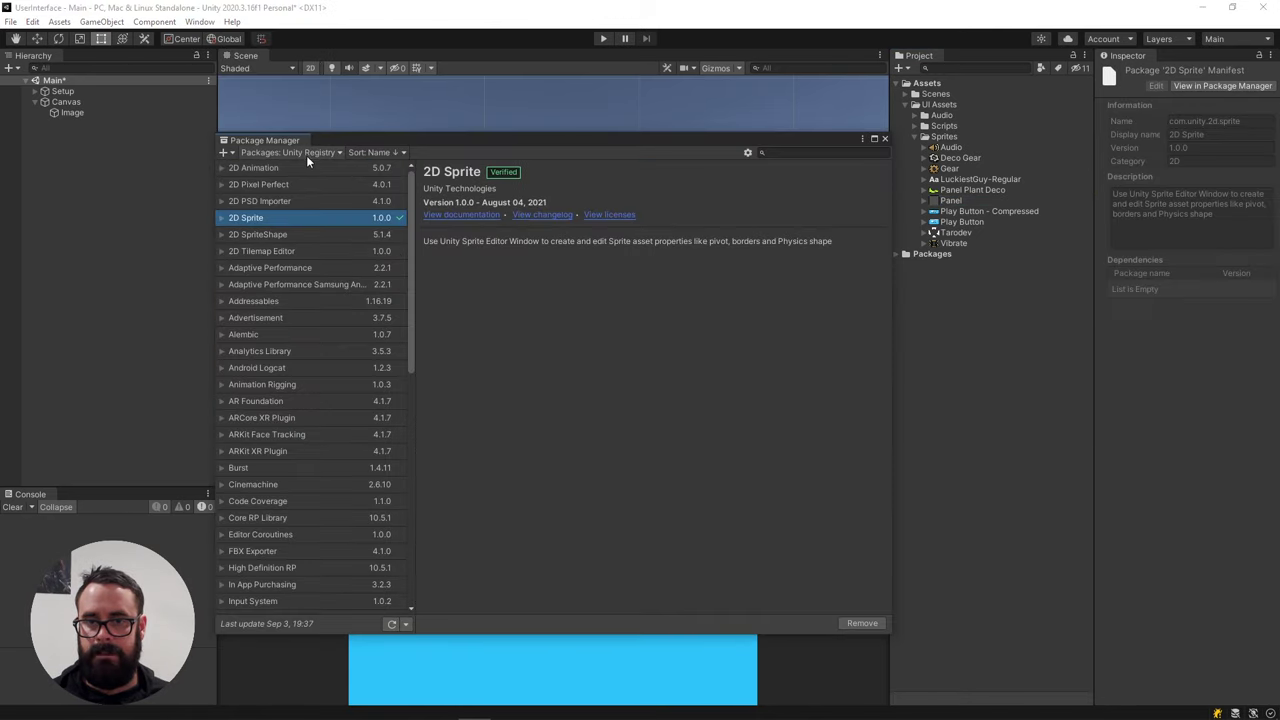
{"action": "left_click", "coordinate": [306, 153]}
{"action": "left_click", "coordinate": [285, 168]}
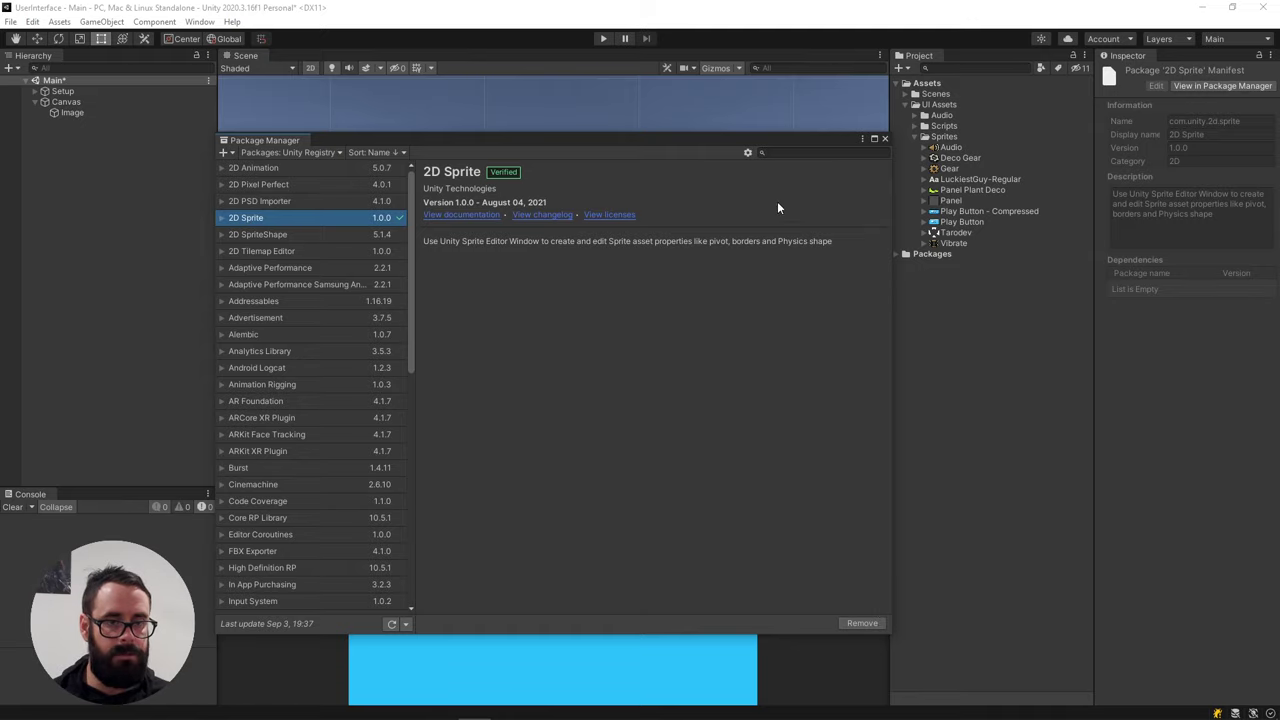
{"action": "left_click", "coordinate": [884, 139]}
{"action": "left_click", "coordinate": [952, 201]}
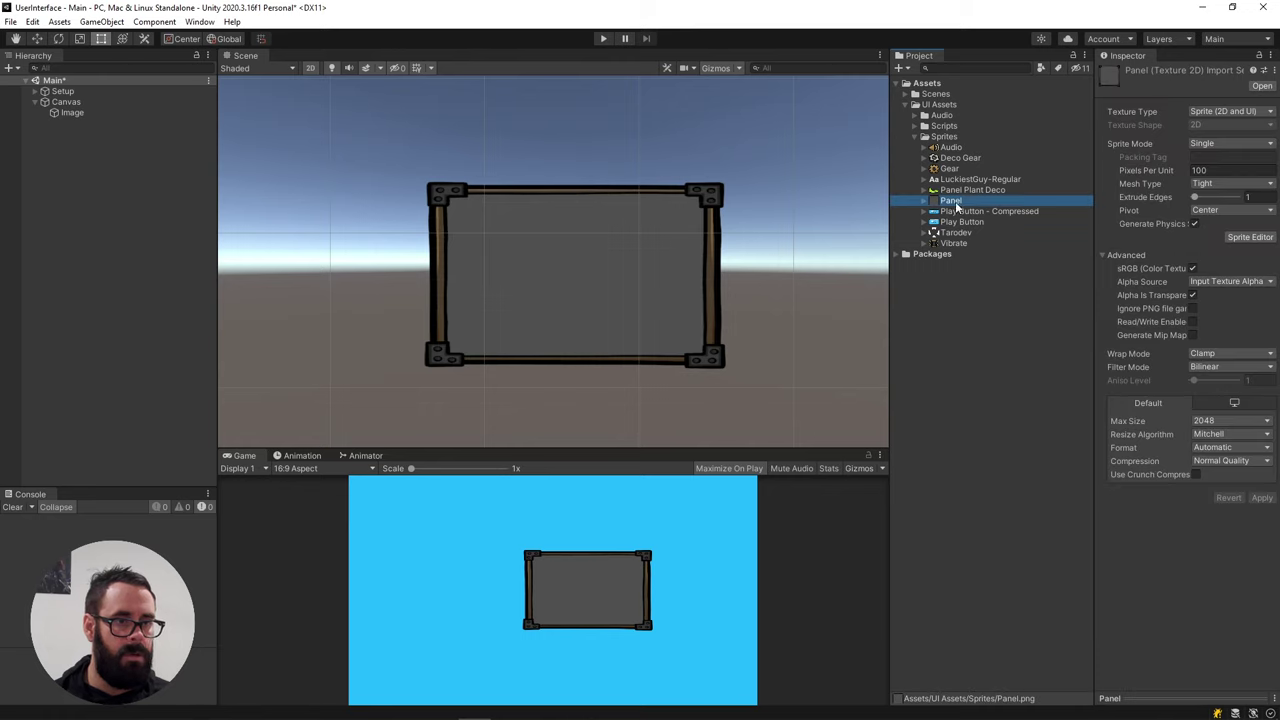
In the Sprite Editor, set Panel borders to left 77, right 76, top 79, bottom 85 and apply
{"action": "left_click", "coordinate": [1250, 237]}
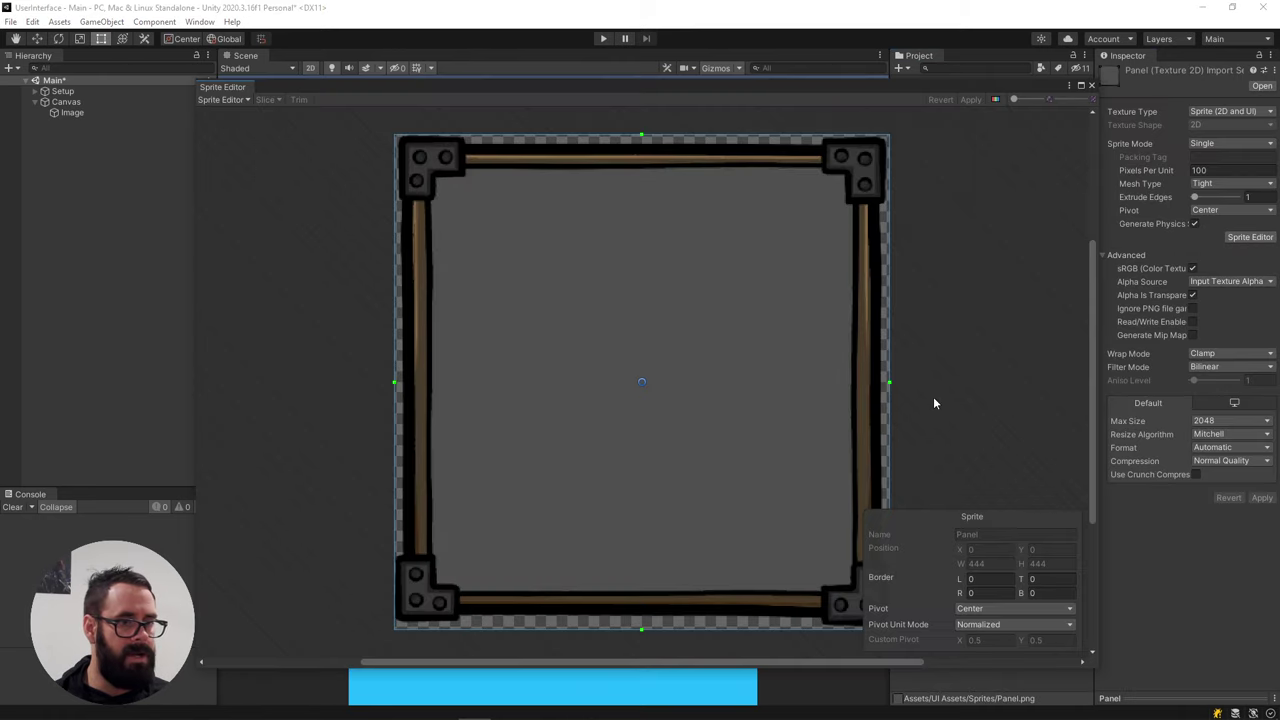
{"action": "left_click_drag", "start_coordinate": [504, 92], "coordinate": [405, 85]}
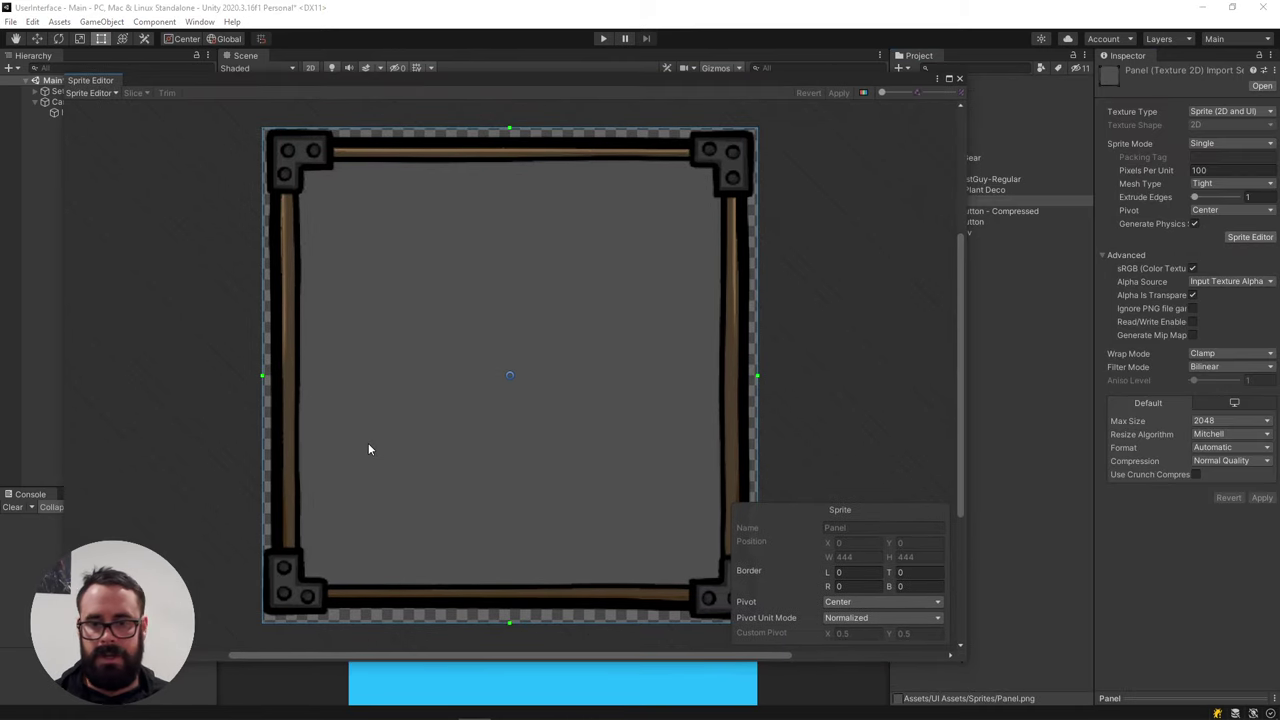
{"action": "left_click_drag", "start_coordinate": [260, 281], "coordinate": [365, 283]}
{"action": "left_click_drag", "start_coordinate": [759, 254], "coordinate": [673, 253]}
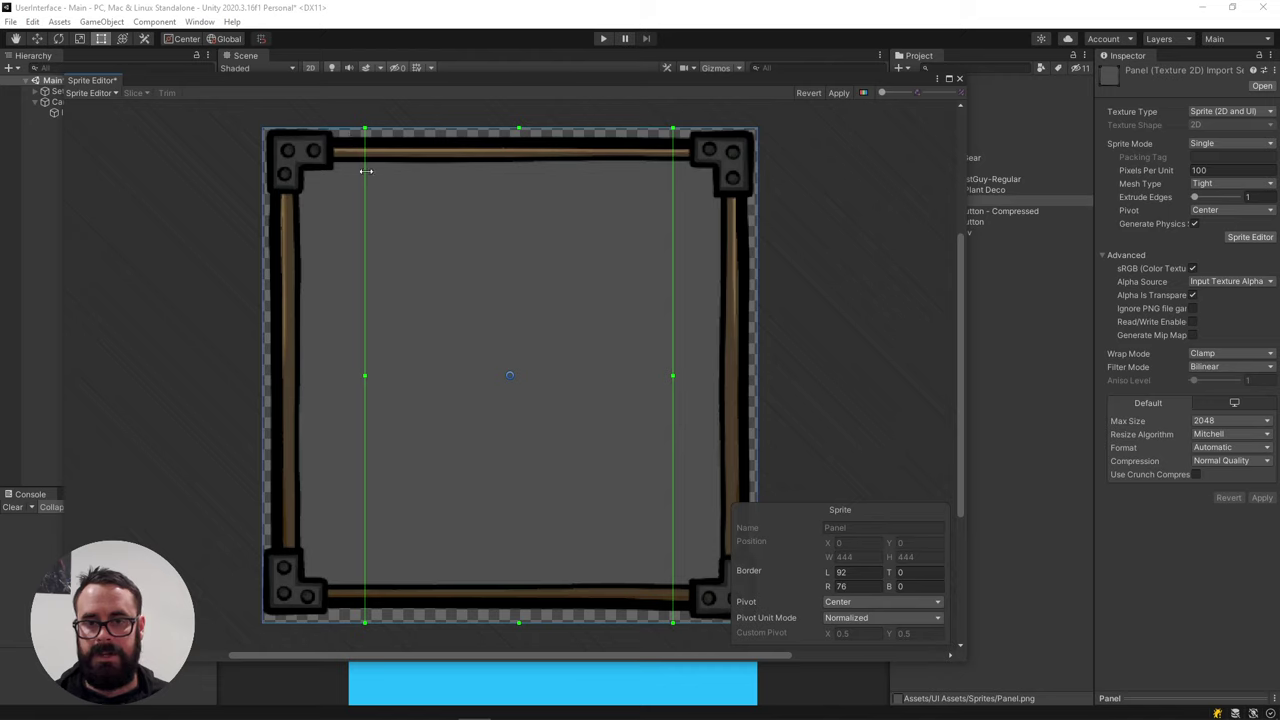
{"action": "left_click_drag", "start_coordinate": [366, 171], "coordinate": [349, 171]}
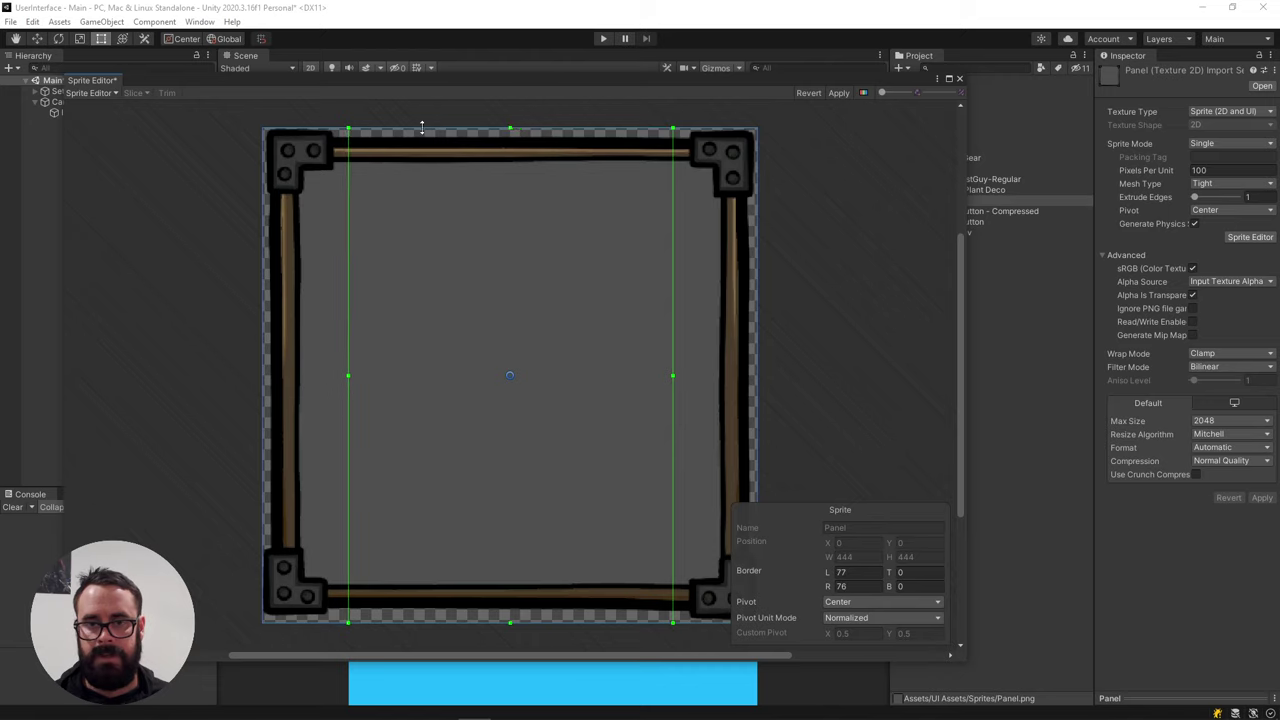
{"action": "left_click_drag", "start_coordinate": [421, 127], "coordinate": [418, 215]}
{"action": "left_click_drag", "start_coordinate": [425, 621], "coordinate": [439, 528]}
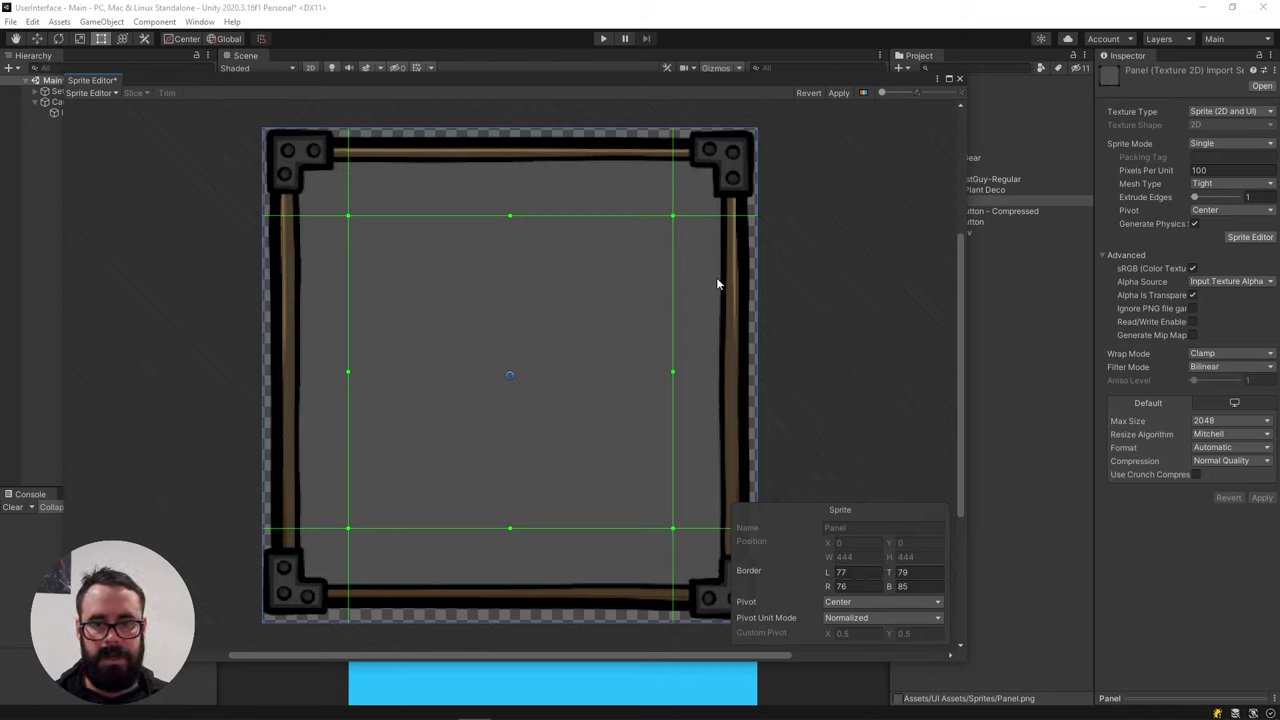
{"action": "left_click", "coordinate": [838, 93]}
Select the panel image, reset it to native size and shrink it to about 205 square
{"action": "left_click", "coordinate": [959, 78]}
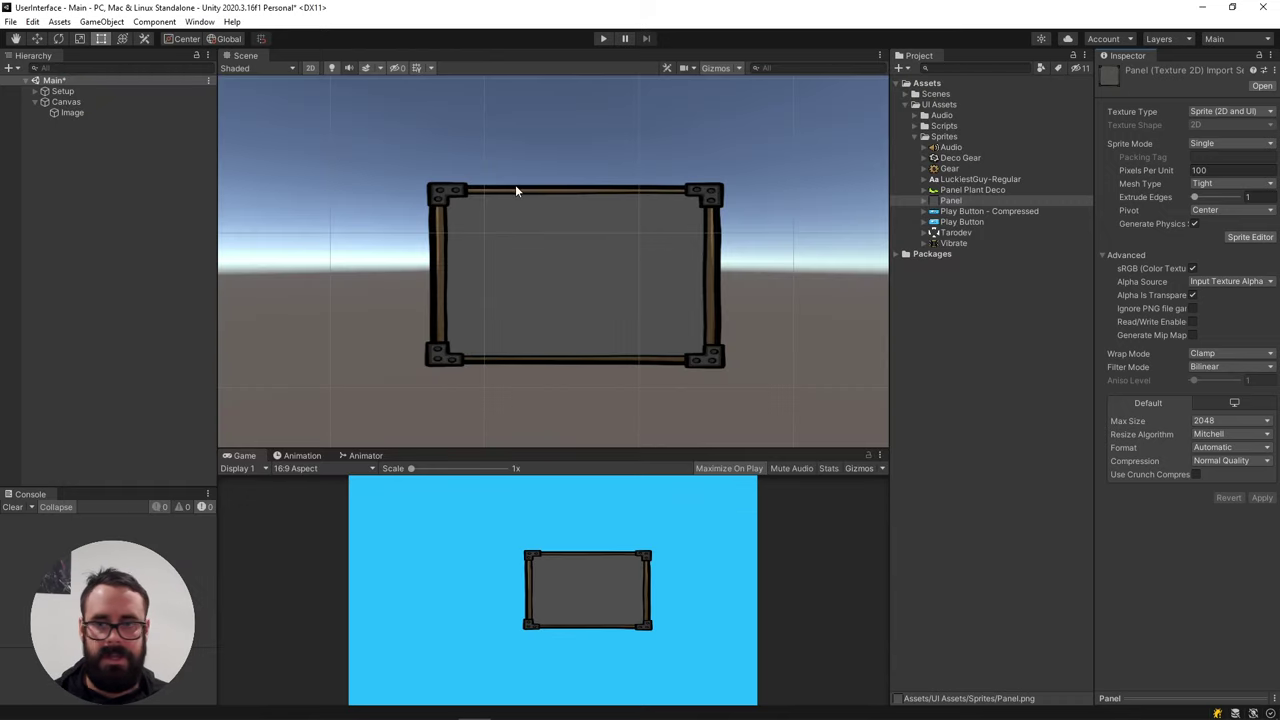
{"action": "left_click", "coordinate": [641, 246]}
{"action": "left_click", "coordinate": [1230, 416]}
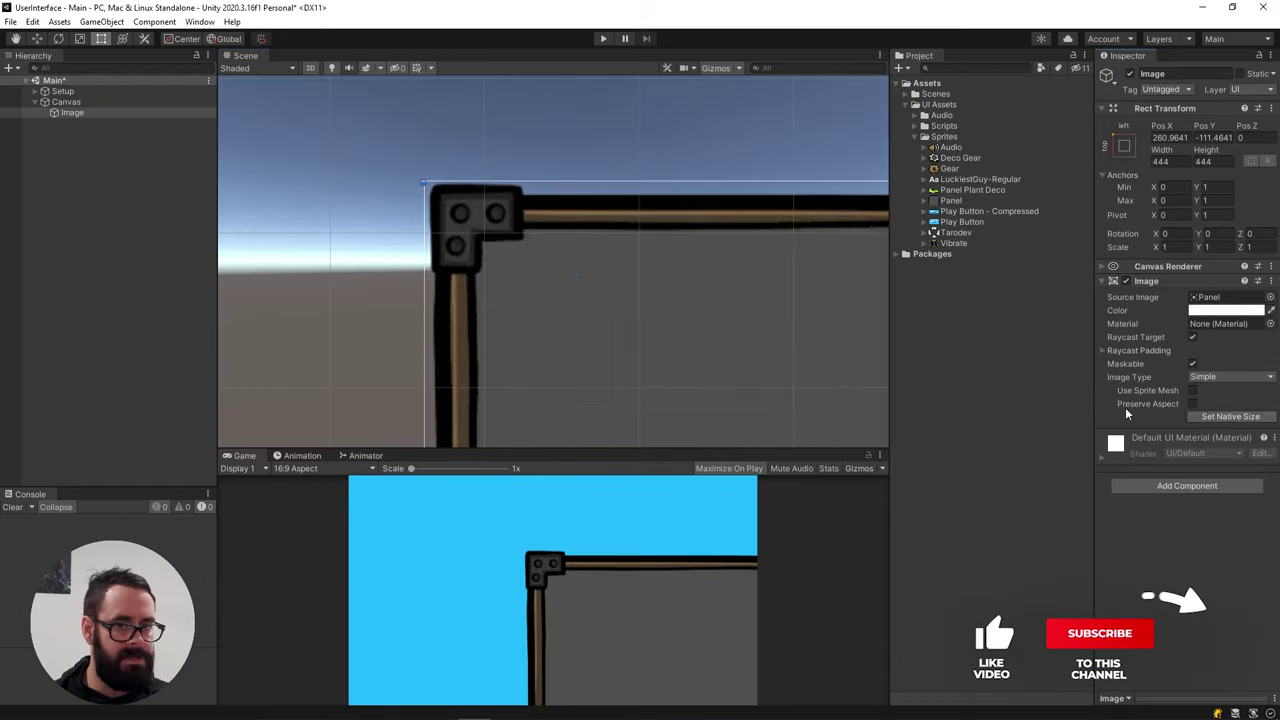
{"action": "left_click_drag", "start_coordinate": [424, 184], "coordinate": [490, 222]}
{"action": "scroll", "coordinate": [657, 301], "scroll_direction": "down", "scroll_amount": 3}
{"action": "scroll", "coordinate": [661, 263], "scroll_direction": "up", "scroll_amount": 2}
Set the Image Type to Sliced and widen the panel to about 496
{"action": "left_click_drag", "start_coordinate": [640, 263], "coordinate": [855, 257]}
{"action": "key", "text": "ctrl+z"}
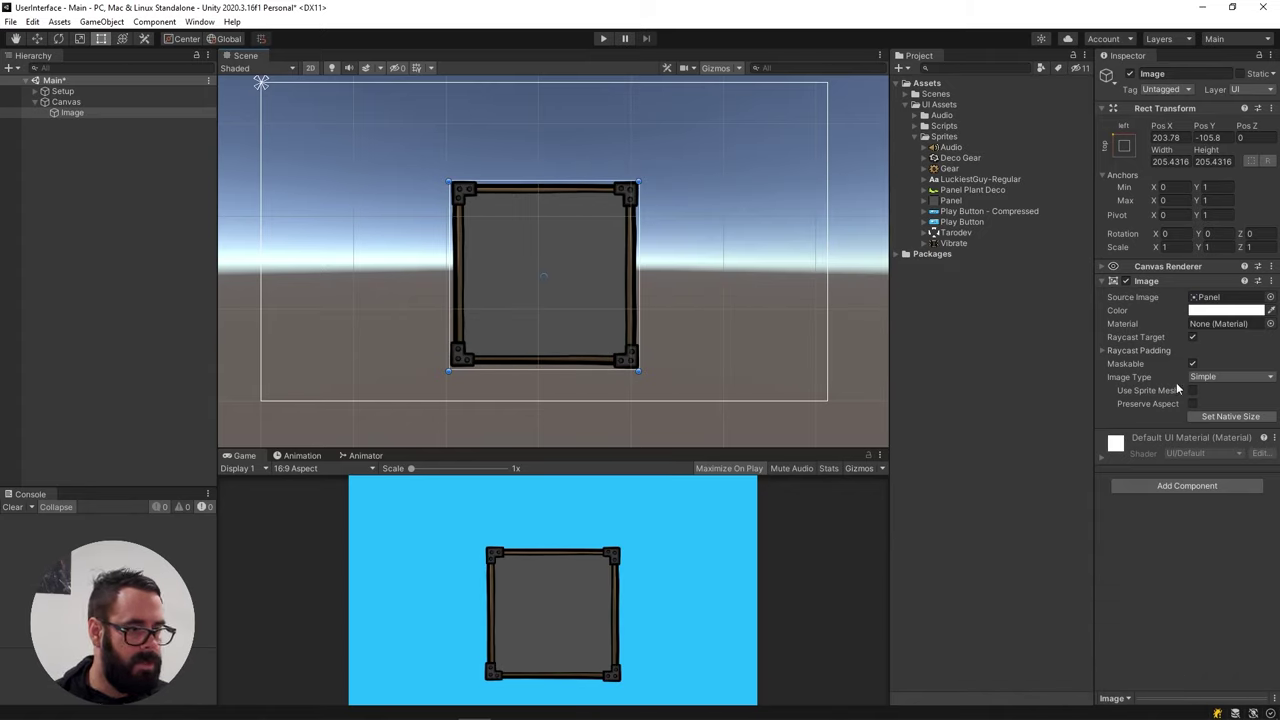
{"action": "left_click", "coordinate": [1240, 377]}
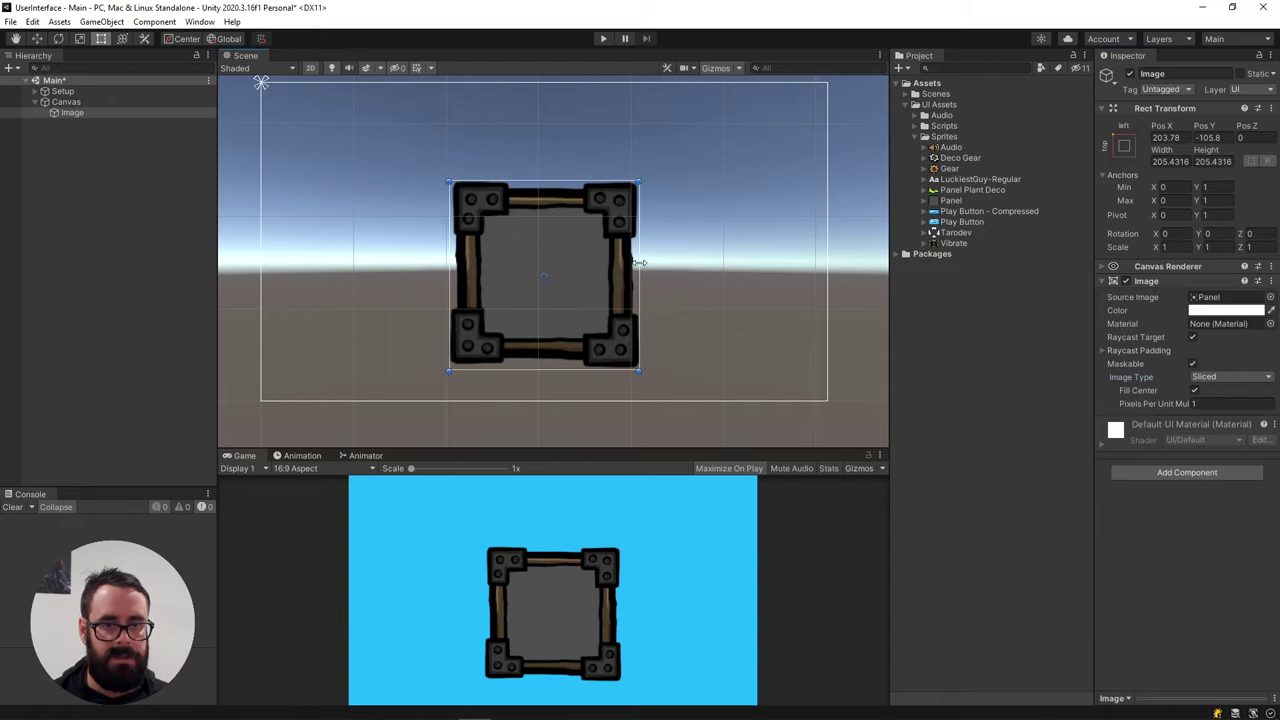
{"action": "left_click_drag", "start_coordinate": [640, 260], "coordinate": [696, 268], "text": "alt"}
Scale the image to 0.5 on X, Y and Z and enlarge it to about 835 by 522
{"action": "left_click", "coordinate": [1168, 247]}
{"action": "type", "text": ".5"}
{"action": "key", "text": "Tab"}
{"action": "type", "text": ".5"}
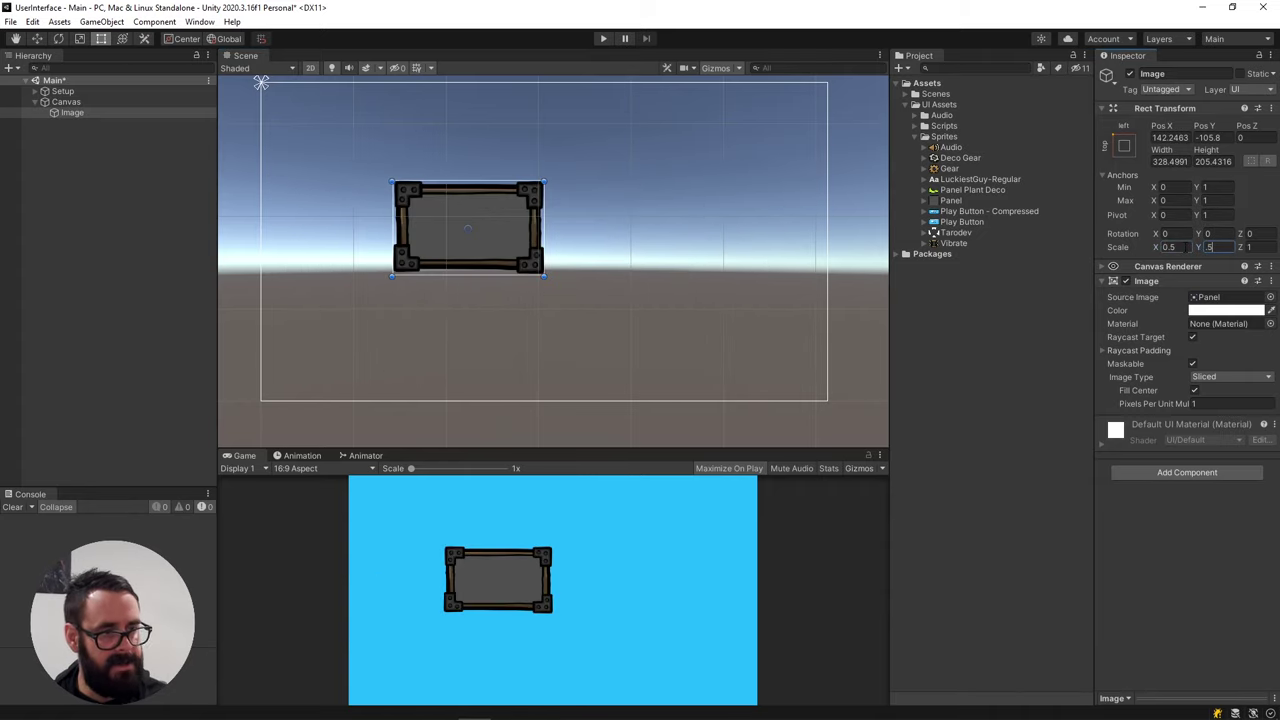
{"action": "key", "text": "Tab"}
{"action": "type", "text": ".5"}
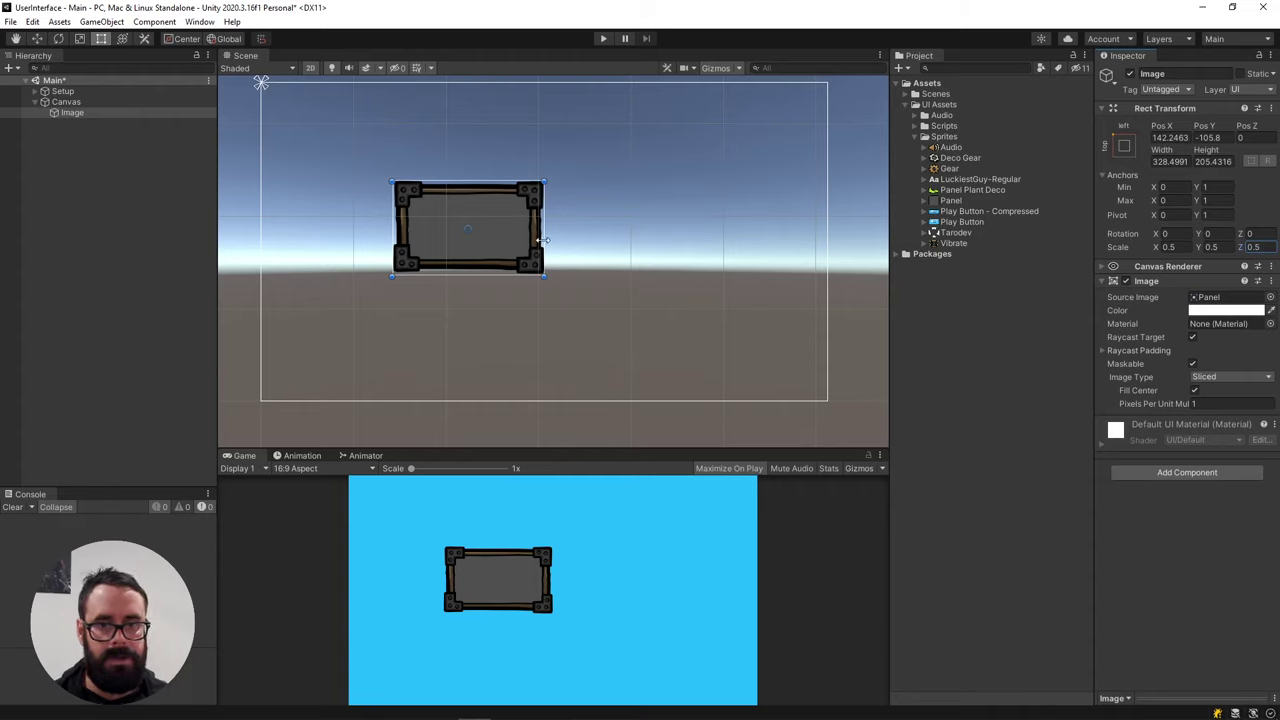
{"action": "left_click_drag", "start_coordinate": [543, 236], "coordinate": [677, 284], "text": "alt+shift"}
Apply the middle-center anchor preset and resize the image to about 712 by 357
{"action": "left_click", "coordinate": [1125, 146]}
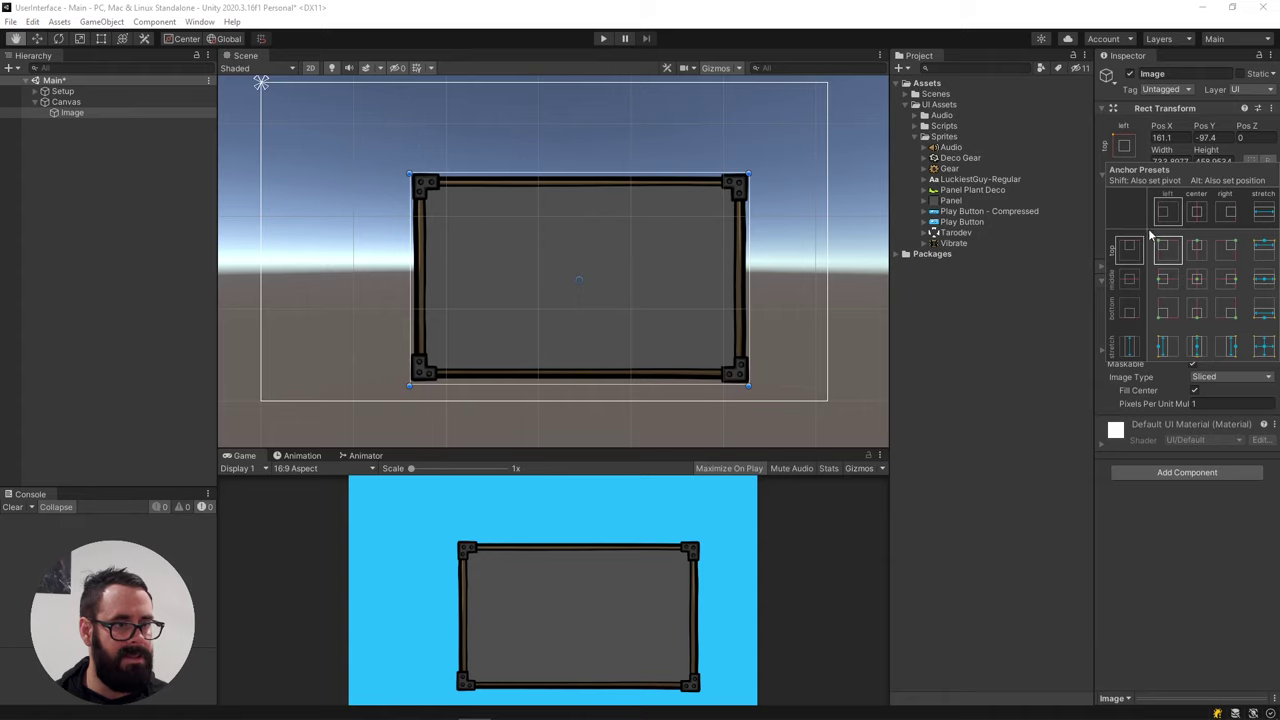
{"action": "left_click", "coordinate": [1197, 280], "text": "alt"}
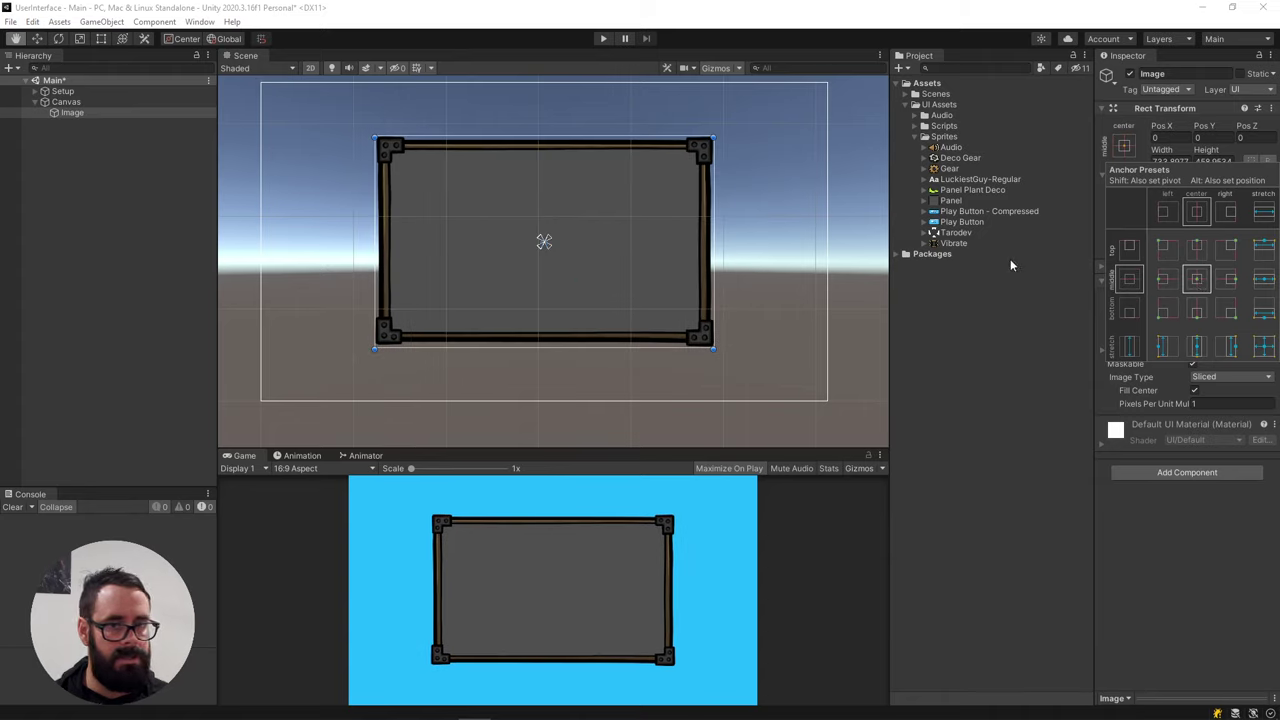
{"action": "key", "text": "alt"}
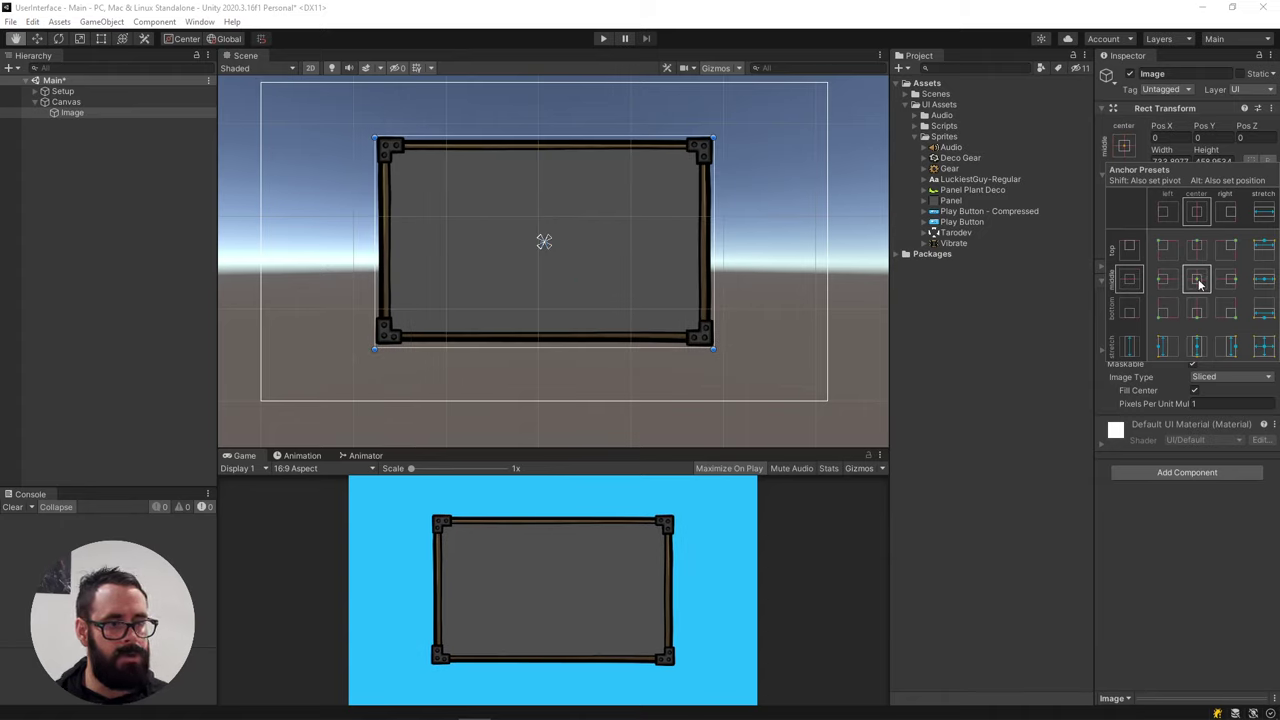
{"action": "scroll", "coordinate": [566, 200], "scroll_direction": "down", "scroll_amount": 2}
{"action": "middle_click_drag", "start_coordinate": [599, 223], "coordinate": [591, 315]}
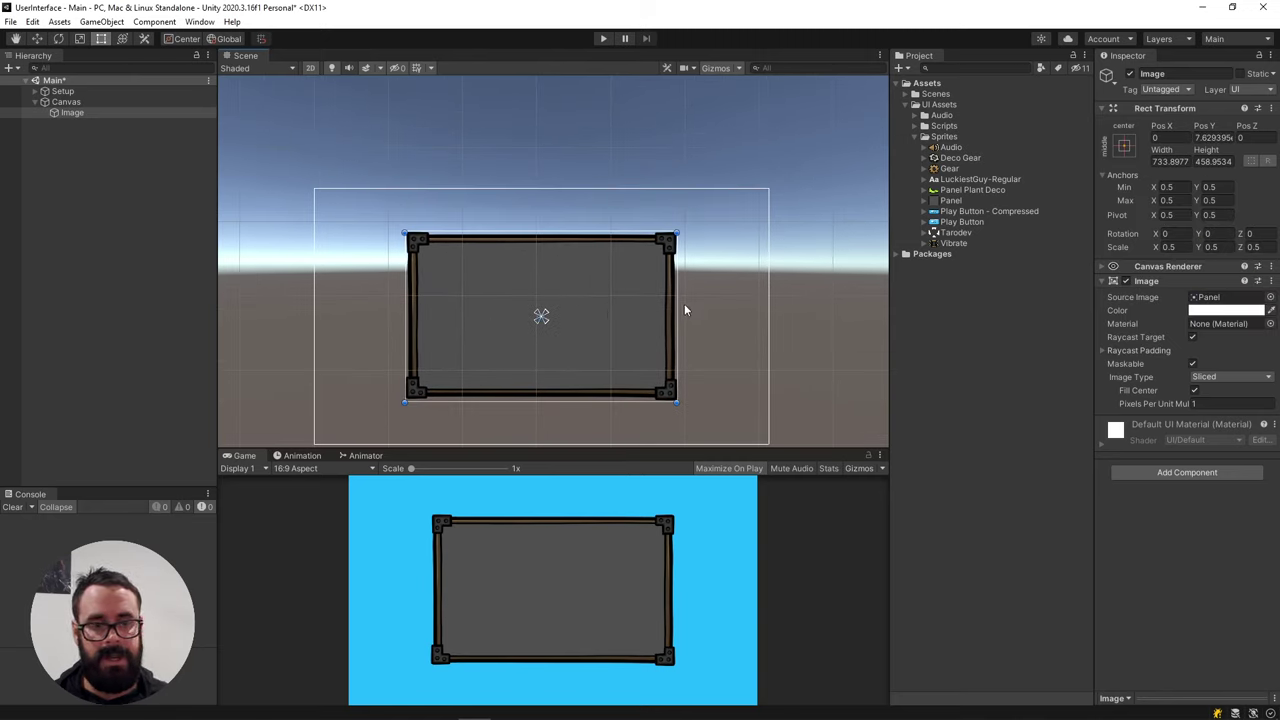
{"action": "left_click_drag", "start_coordinate": [679, 318], "coordinate": [634, 350], "text": "alt+shift"}
{"action": "left_click", "coordinate": [650, 328]}
{"action": "left_click", "coordinate": [586, 329]}
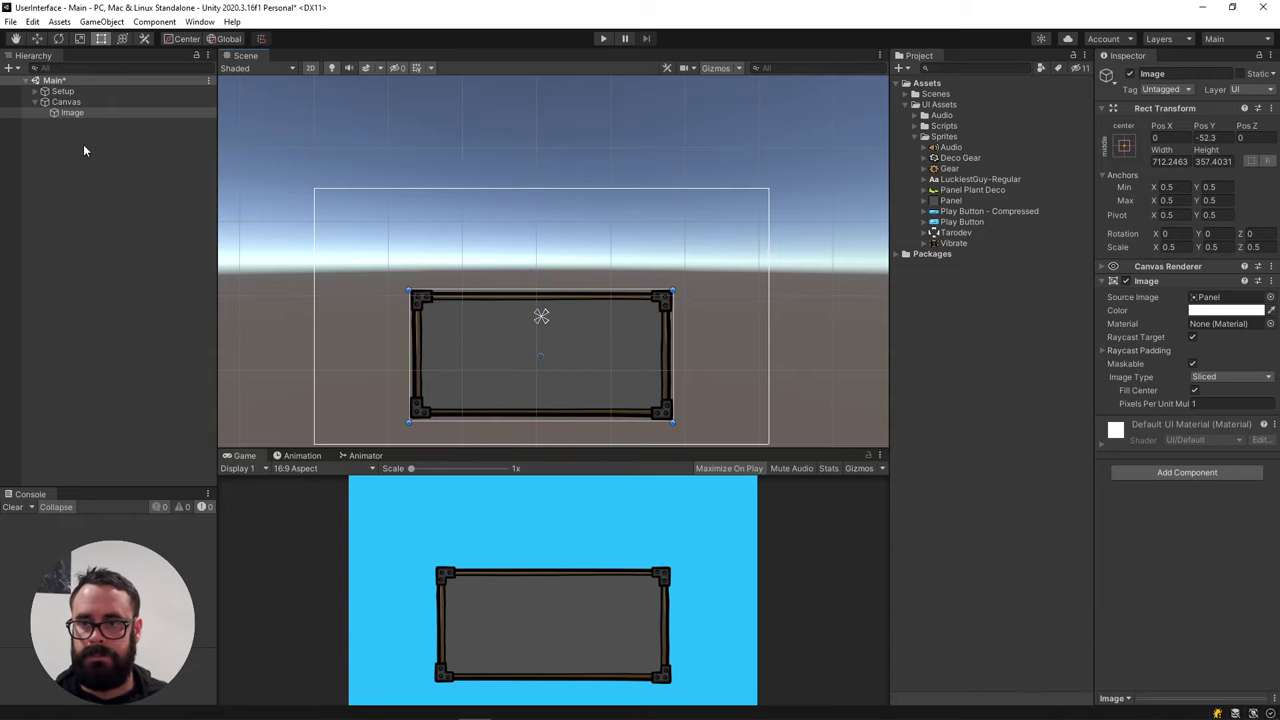
Rename the Image object in the hierarchy to 'Panel'
{"action": "left_click", "coordinate": [69, 113]}
{"action": "key", "text": "F2"}
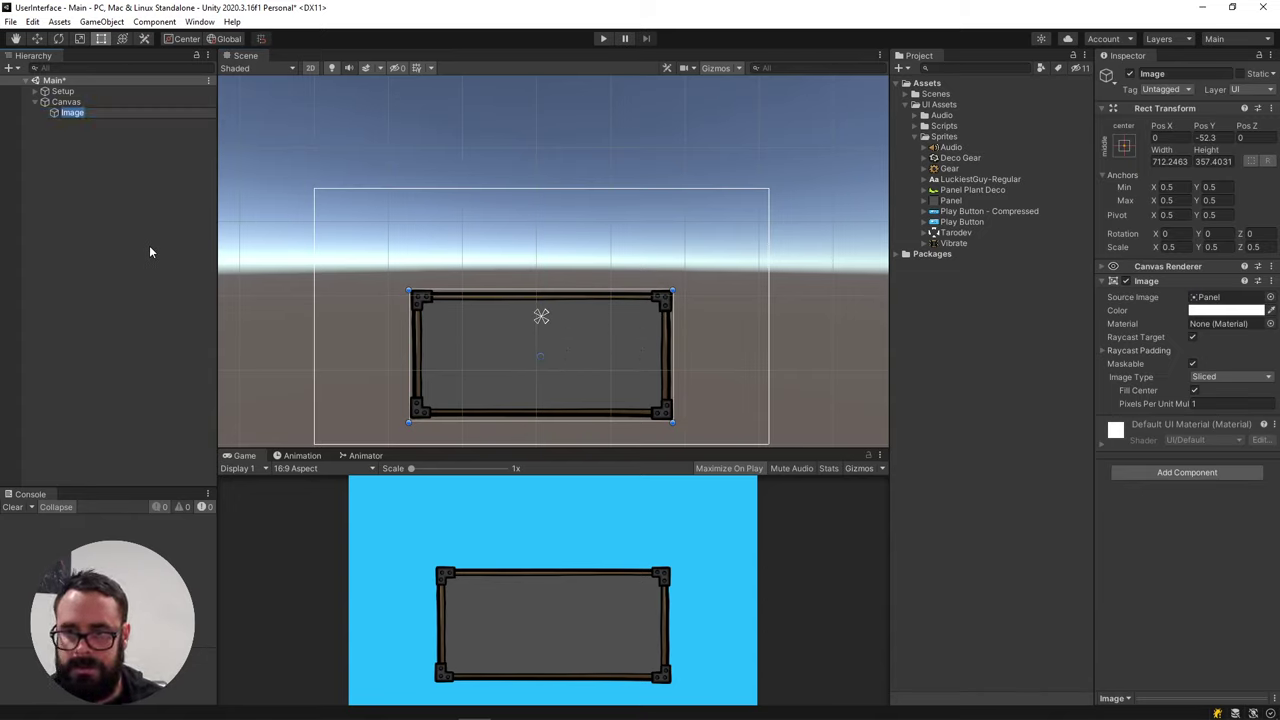
{"action": "type", "text": "Panel"}
{"action": "key", "text": "Return"}
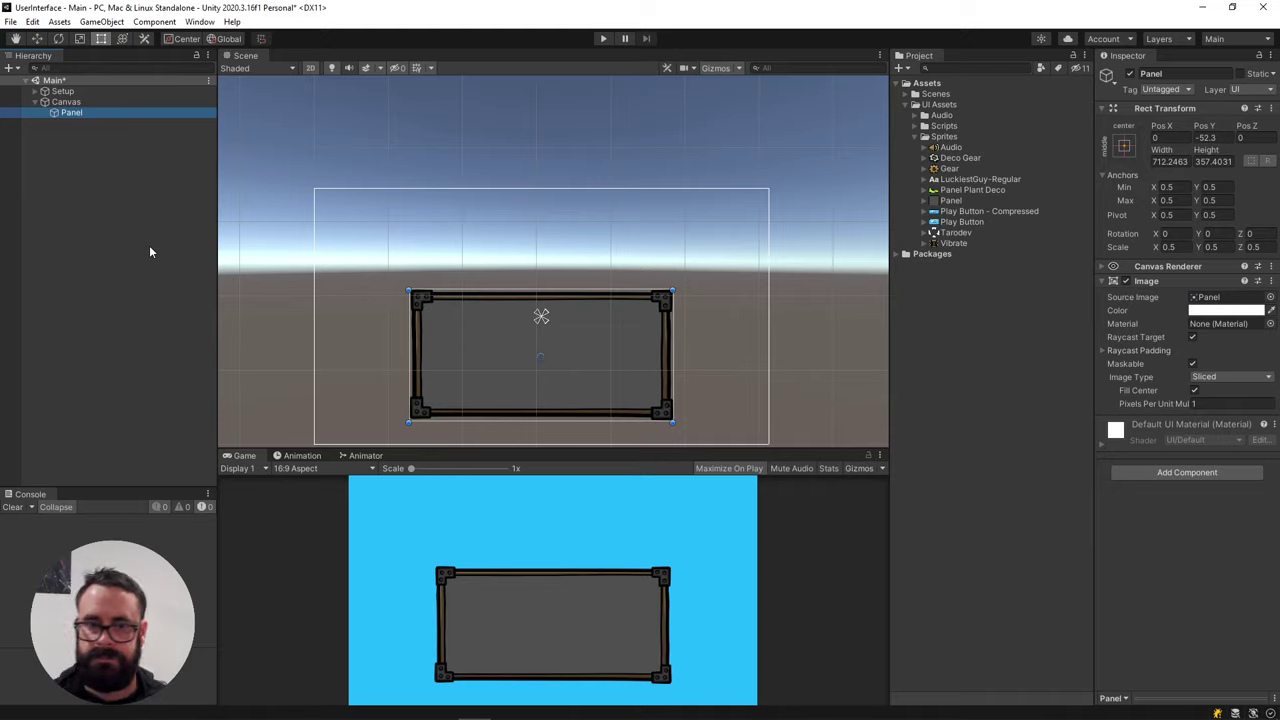
{"action": "left_click", "coordinate": [150, 250]}
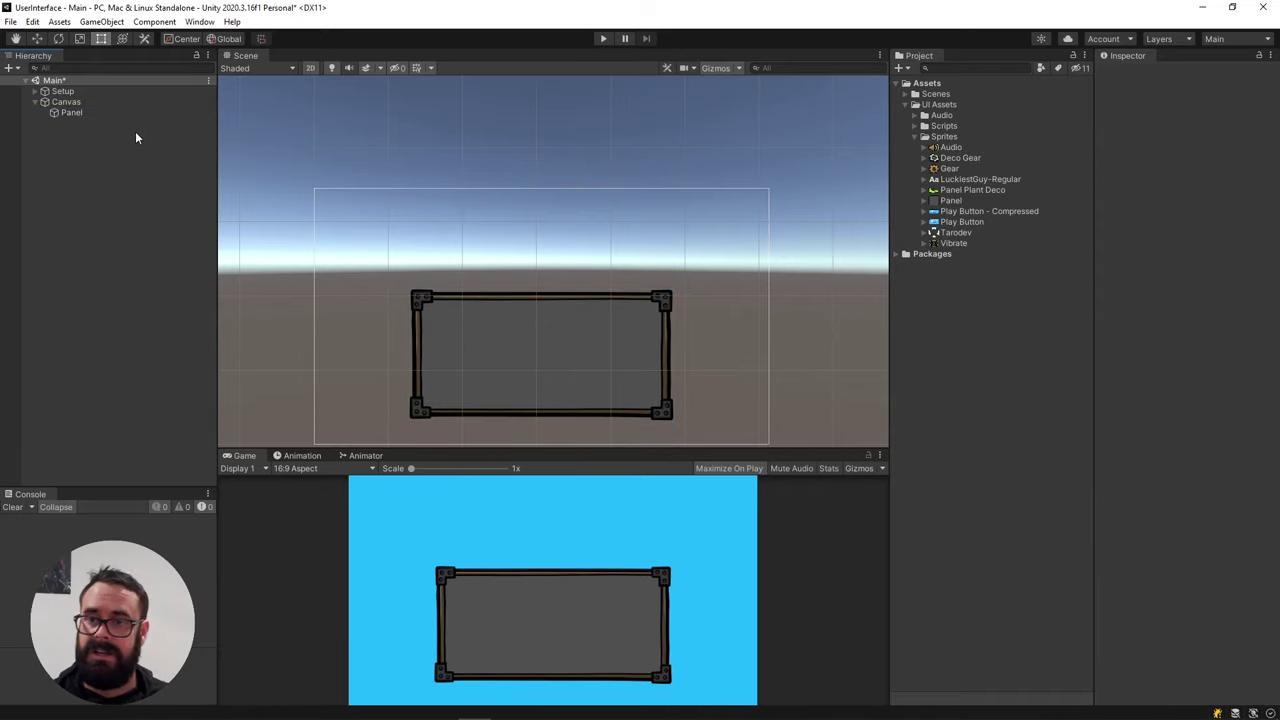
{"action": "right_click", "coordinate": [66, 103]}
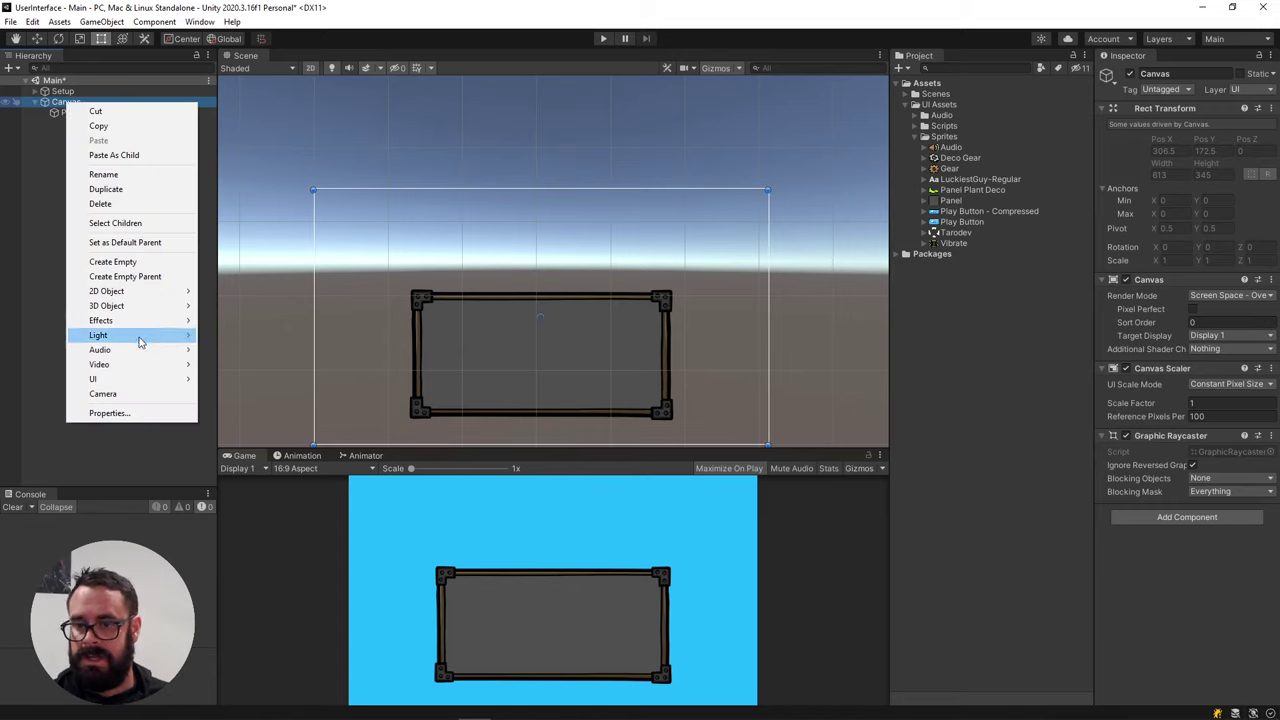
{"action": "mouse_move", "coordinate": [118, 384]}
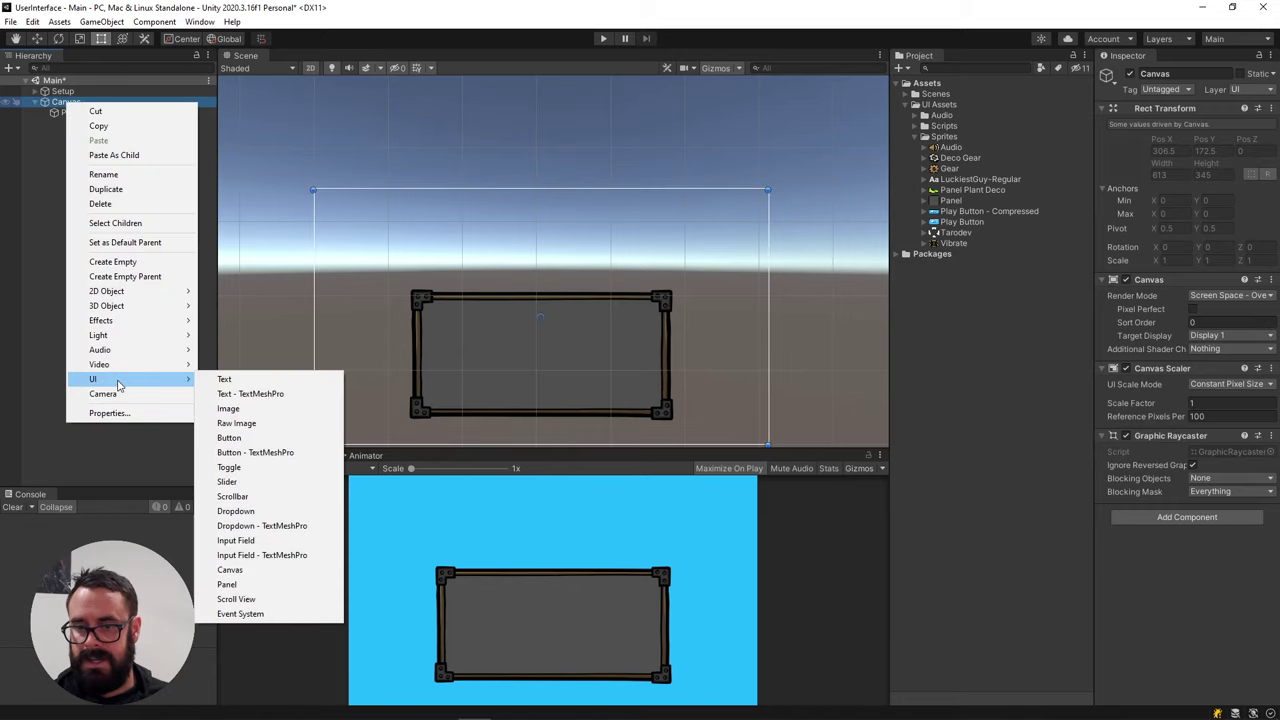
{"action": "left_click", "coordinate": [249, 384]}
{"action": "scroll", "coordinate": [530, 310], "scroll_direction": "up", "scroll_amount": 3}
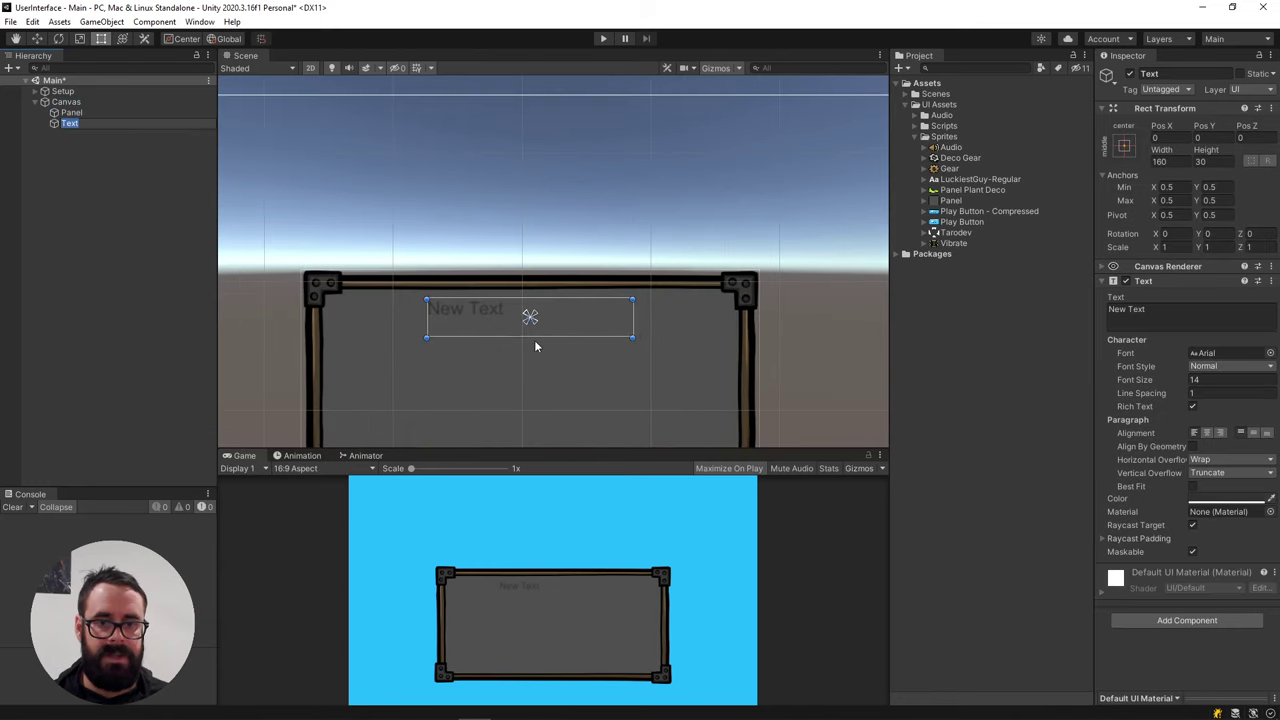
{"action": "left_click_drag", "start_coordinate": [484, 316], "coordinate": [488, 201]}
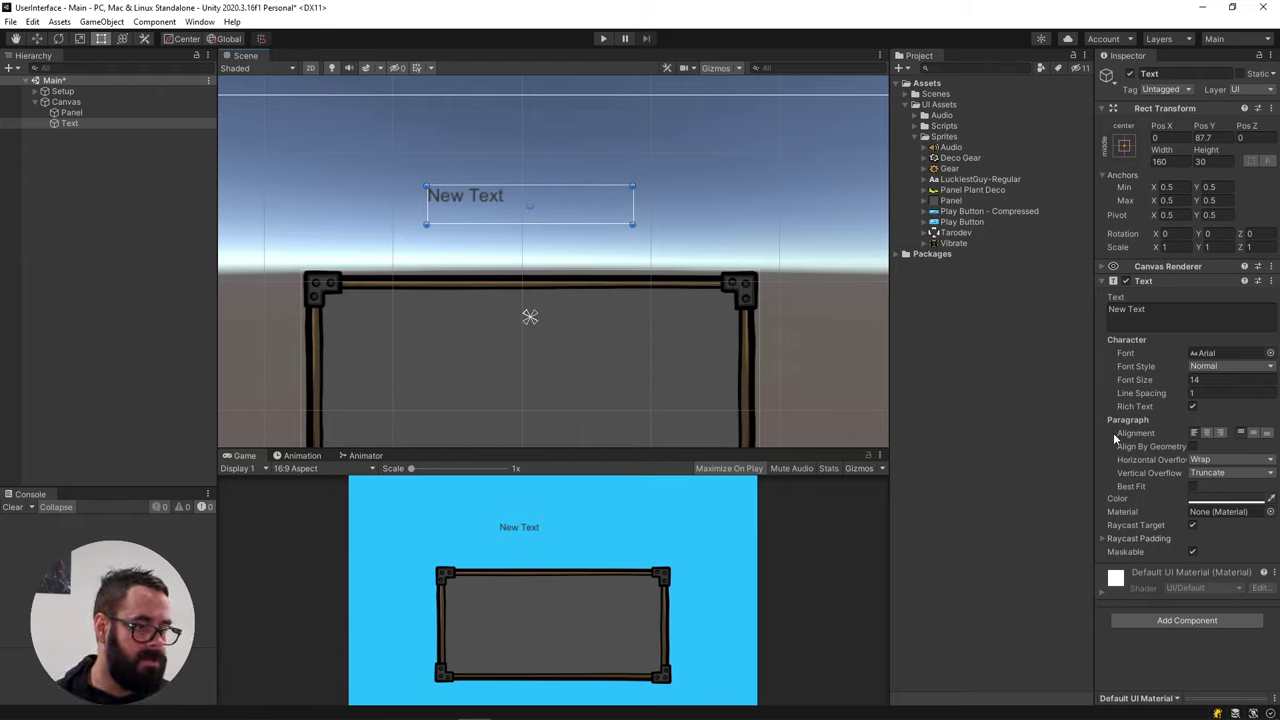
{"action": "left_click", "coordinate": [1206, 432]}
{"action": "left_click", "coordinate": [1253, 432]}
{"action": "left_click", "coordinate": [1228, 498]}
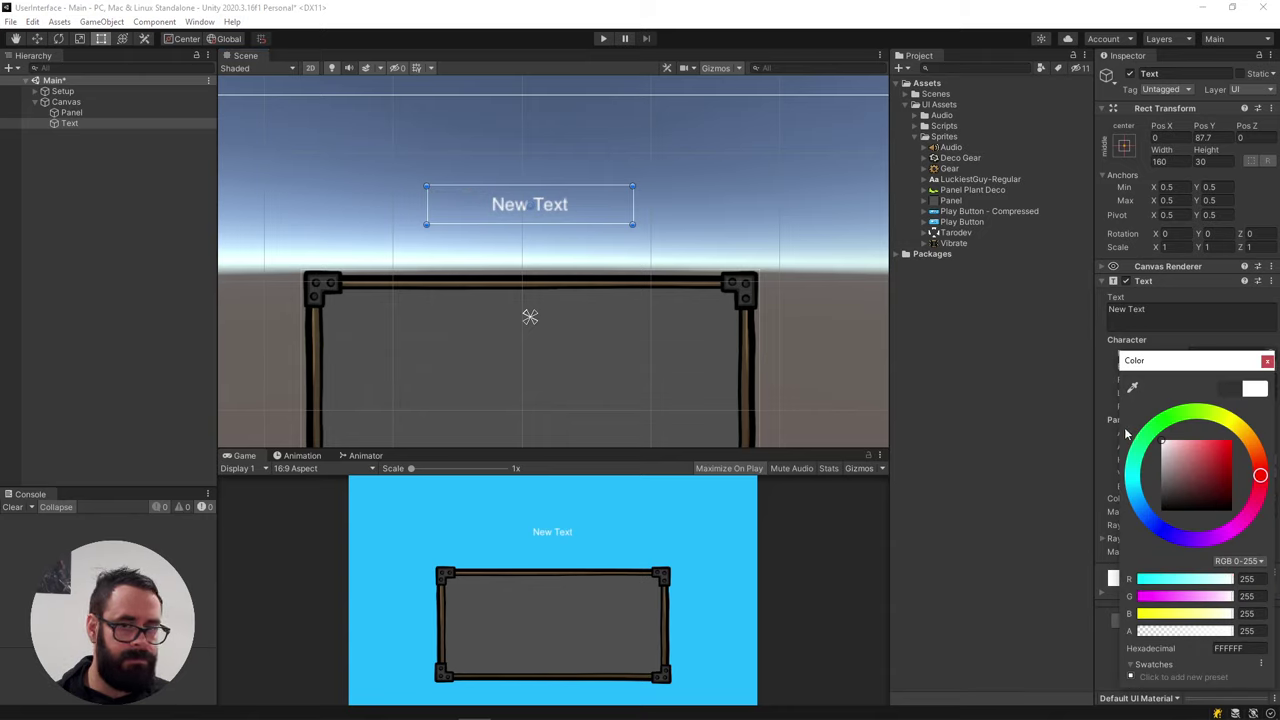
{"action": "left_click", "coordinate": [1267, 361]}
{"action": "left_click", "coordinate": [1150, 312]}
{"action": "type", "text": "sk"}
{"action": "key", "text": "BackSpace"}
{"action": "key", "text": "BackSpace"}
{"action": "type", "text": "Hel;looo"}
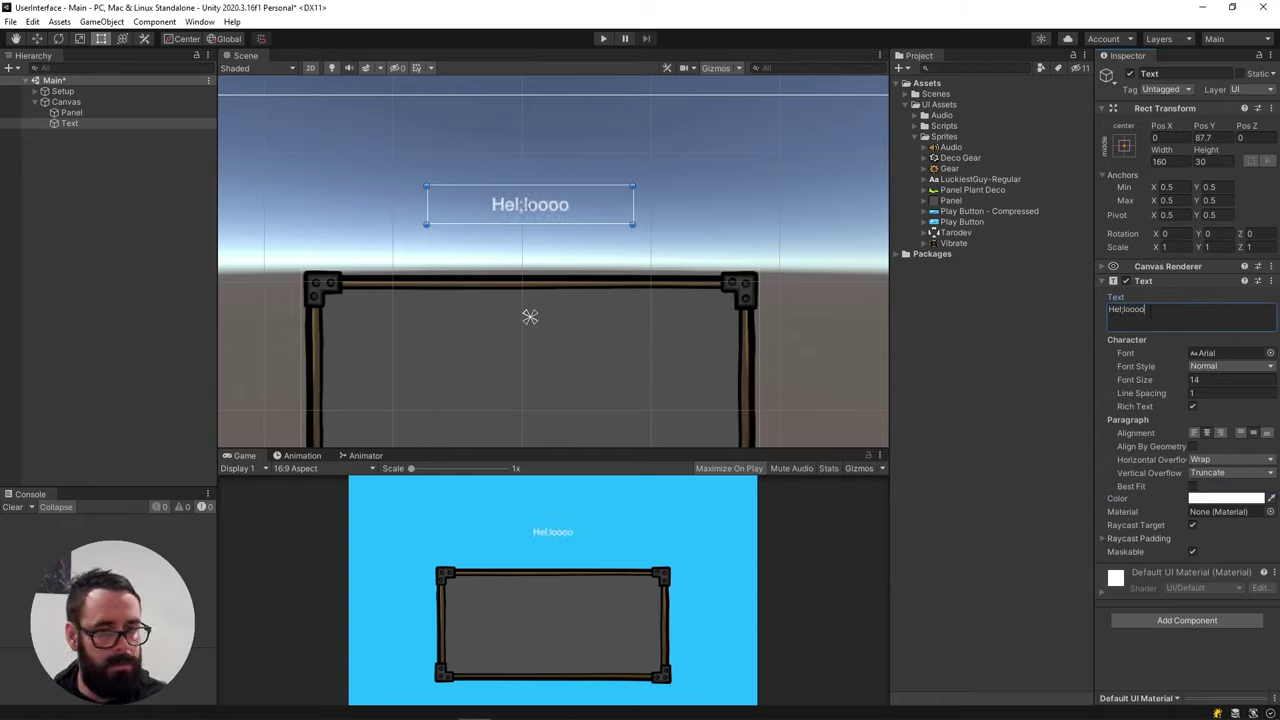
{"action": "type", "text": "o"}
{"action": "left_click_drag", "start_coordinate": [632, 205], "coordinate": [745, 206], "text": "alt+shift"}
{"action": "scroll", "coordinate": [496, 182], "scroll_direction": "up", "scroll_amount": 2}
{"action": "scroll", "coordinate": [498, 185], "scroll_direction": "up", "scroll_amount": 3}
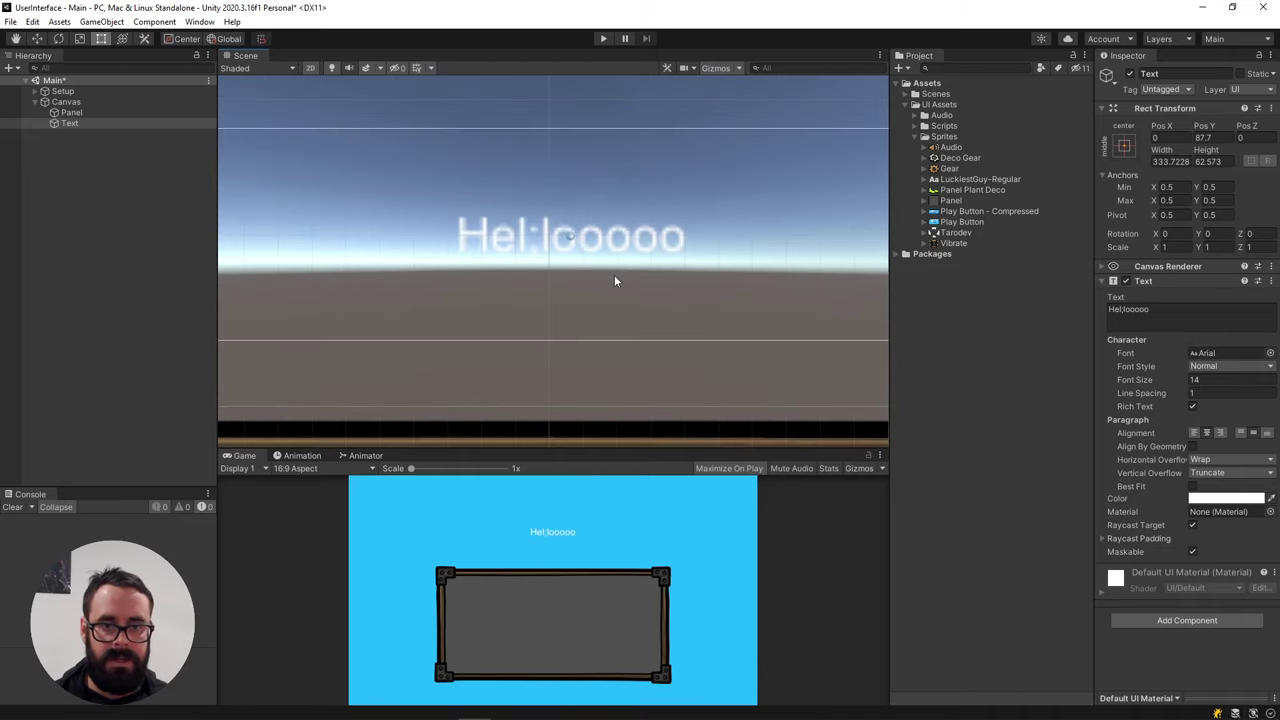
{"action": "scroll", "coordinate": [614, 276], "scroll_direction": "down", "scroll_amount": 5}
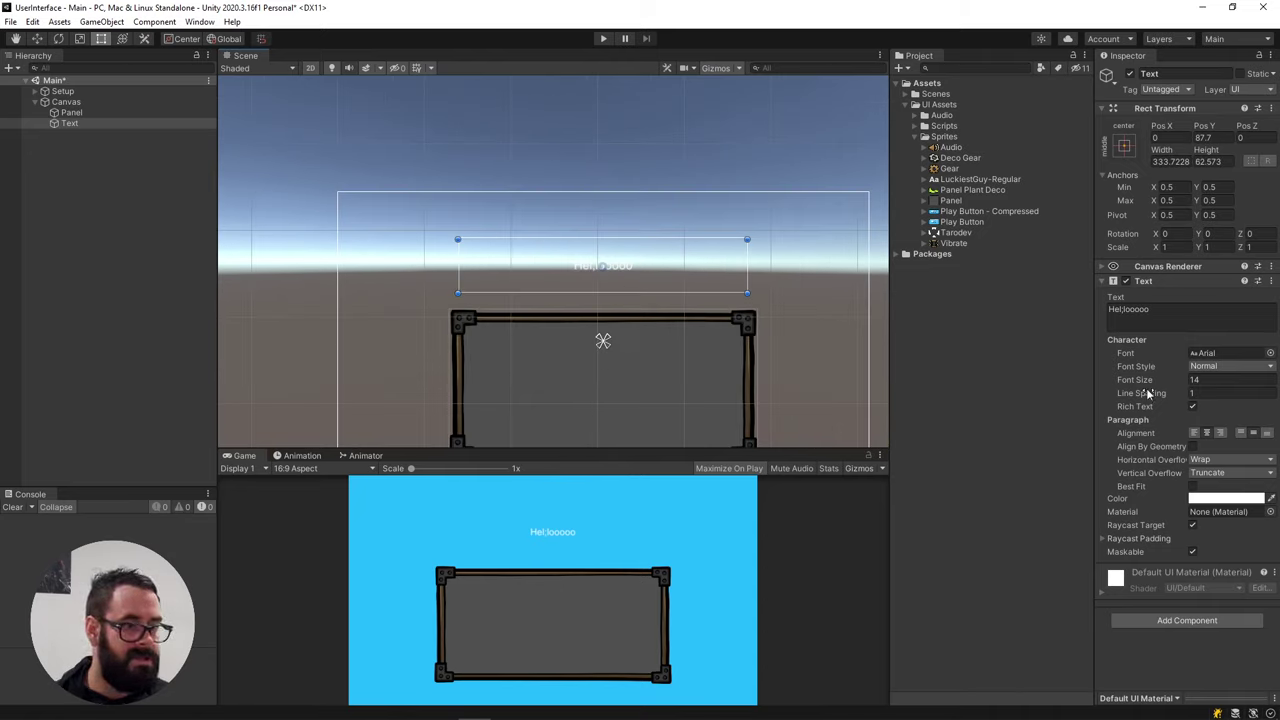
{"action": "left_click_drag", "start_coordinate": [1142, 381], "coordinate": [1213, 387]}
{"action": "key", "text": "r"}
{"action": "mouse_move", "coordinate": [603, 266]}
{"action": "left_mouse_down"}
{"action": "mouse_move", "coordinate": [839, 344]}
{"action": "mouse_move", "coordinate": [604, 273]}
{"action": "left_mouse_up"}
{"action": "key", "text": "f"}
{"action": "key", "text": "w"}
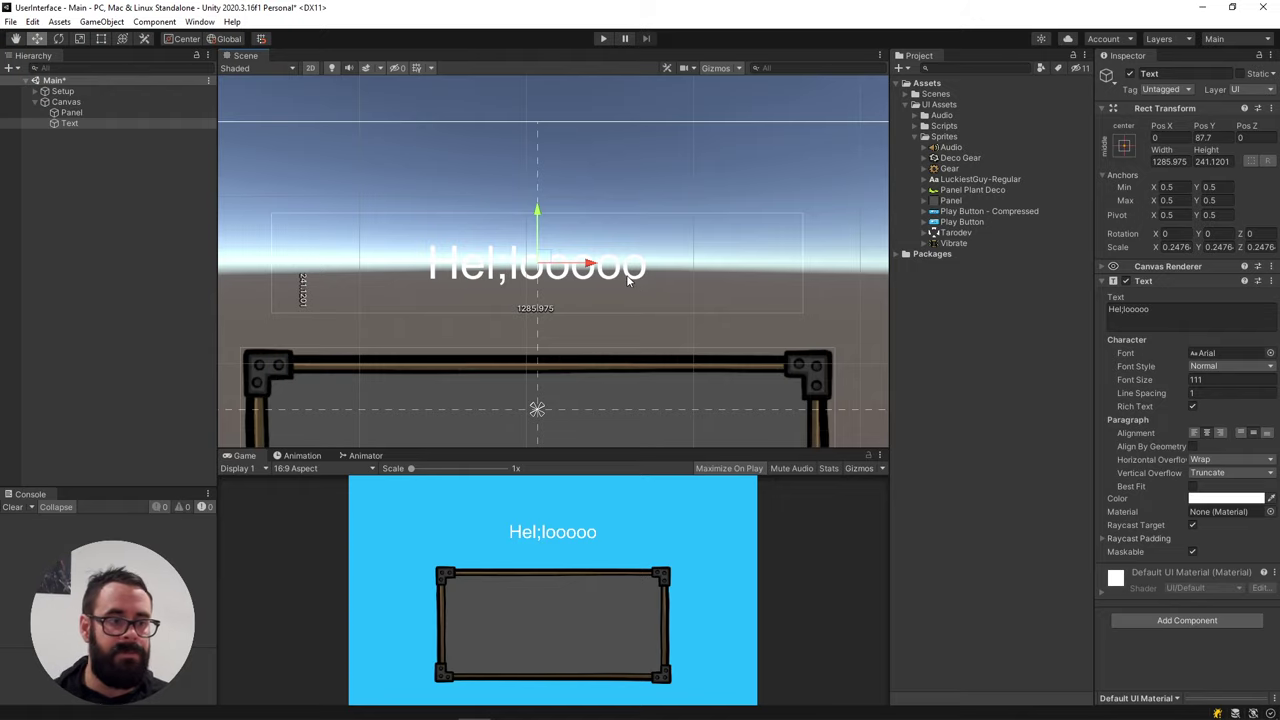
{"action": "key", "text": "Delete"}
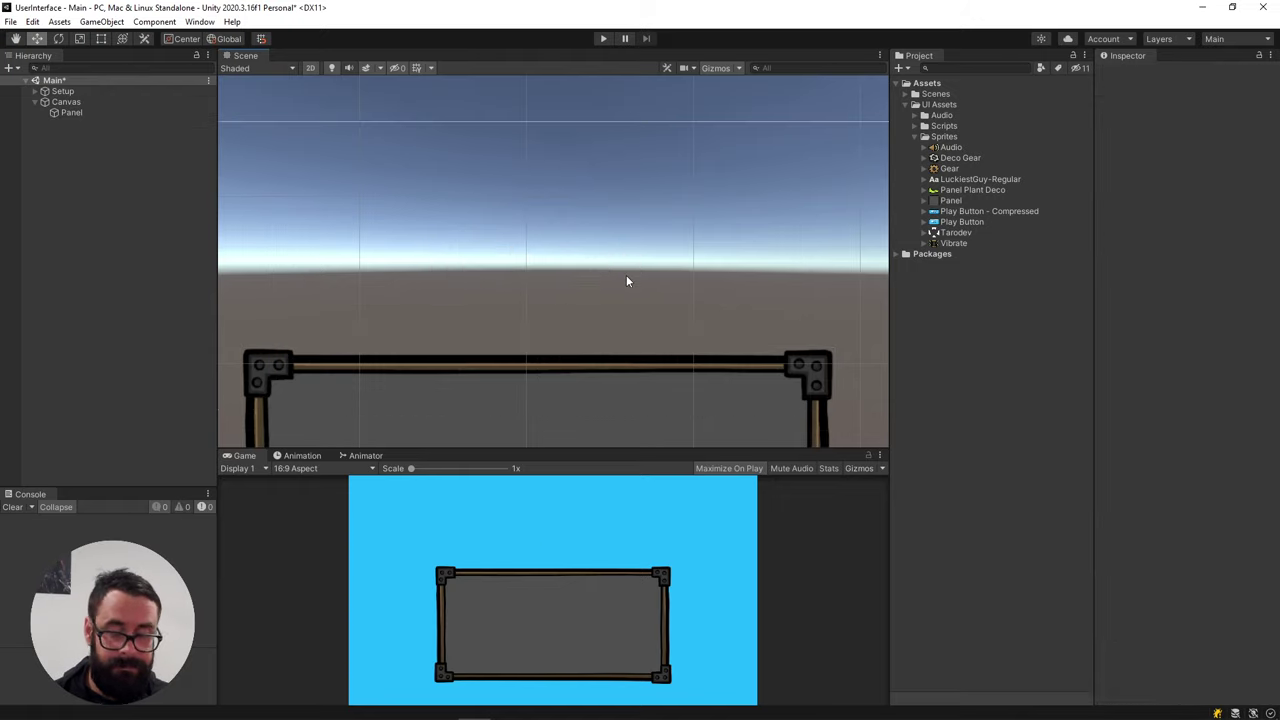
Add a Text - TextMeshPro object under Canvas and import the TMP Essentials
{"action": "right_click", "coordinate": [74, 102]}
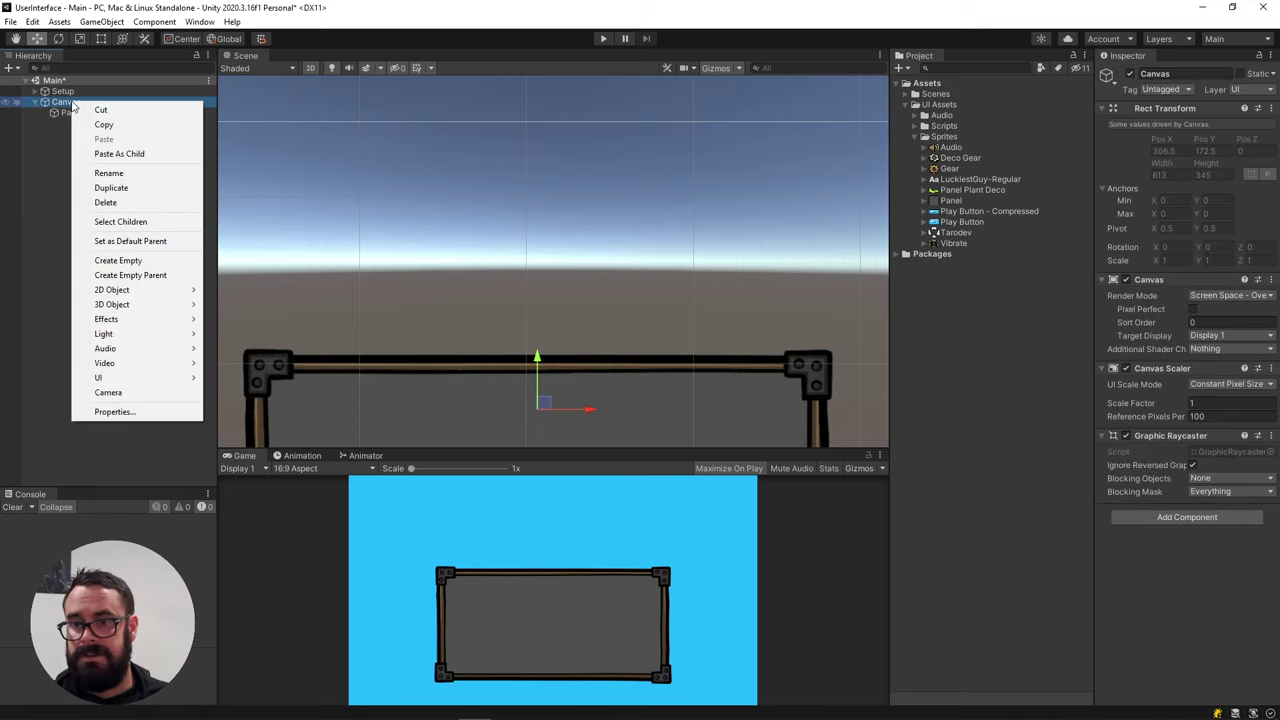
{"action": "mouse_move", "coordinate": [117, 379]}
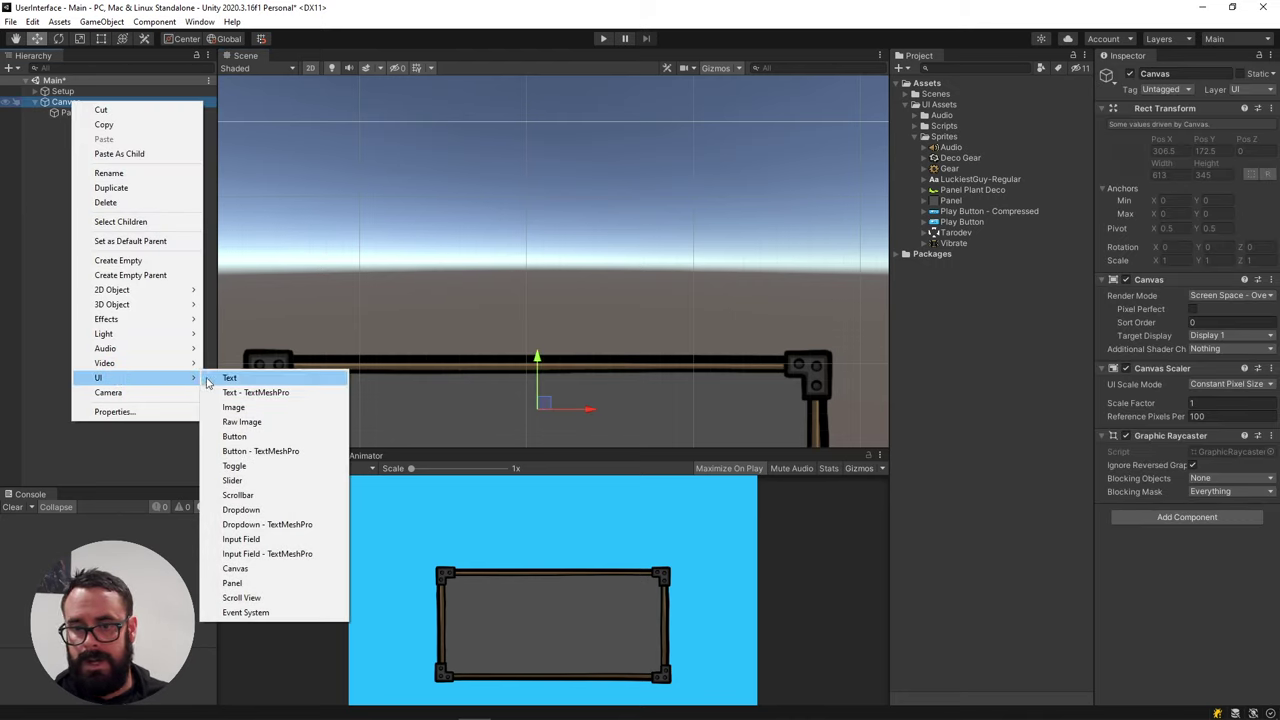
{"action": "left_click", "coordinate": [278, 393]}
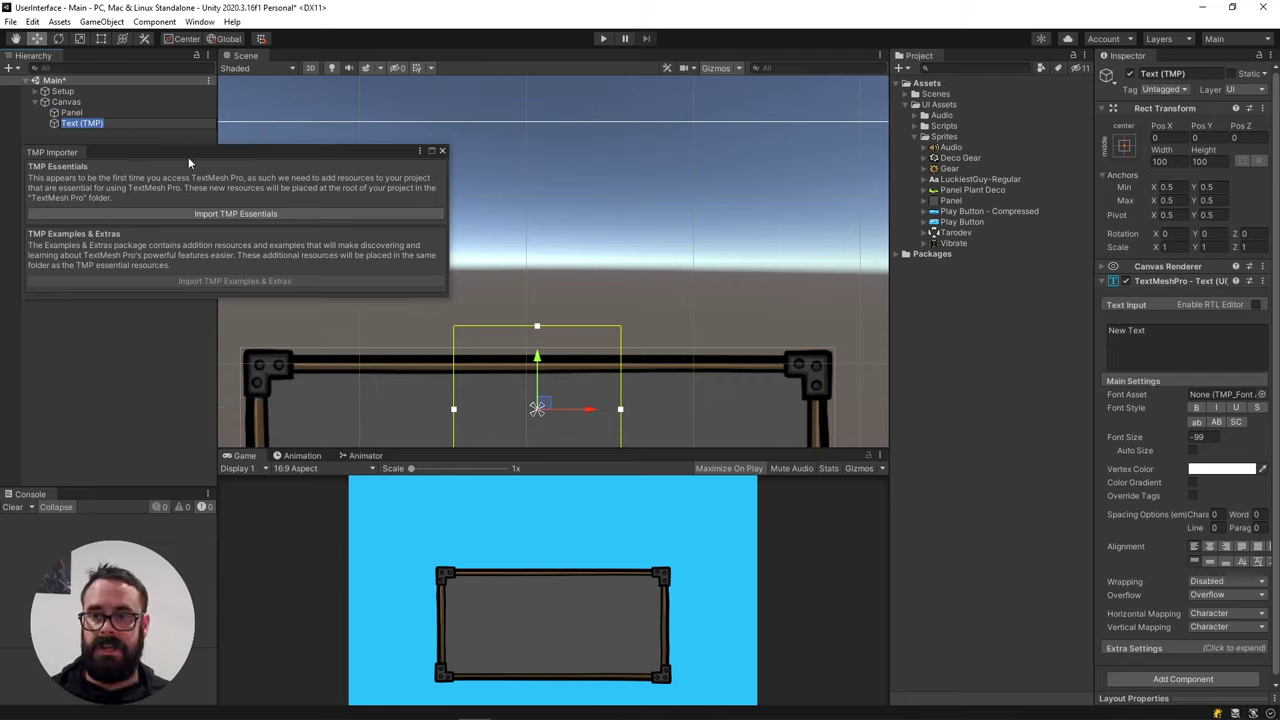
{"action": "left_click_drag", "start_coordinate": [188, 153], "coordinate": [214, 157]}
{"action": "left_click", "coordinate": [258, 216]}
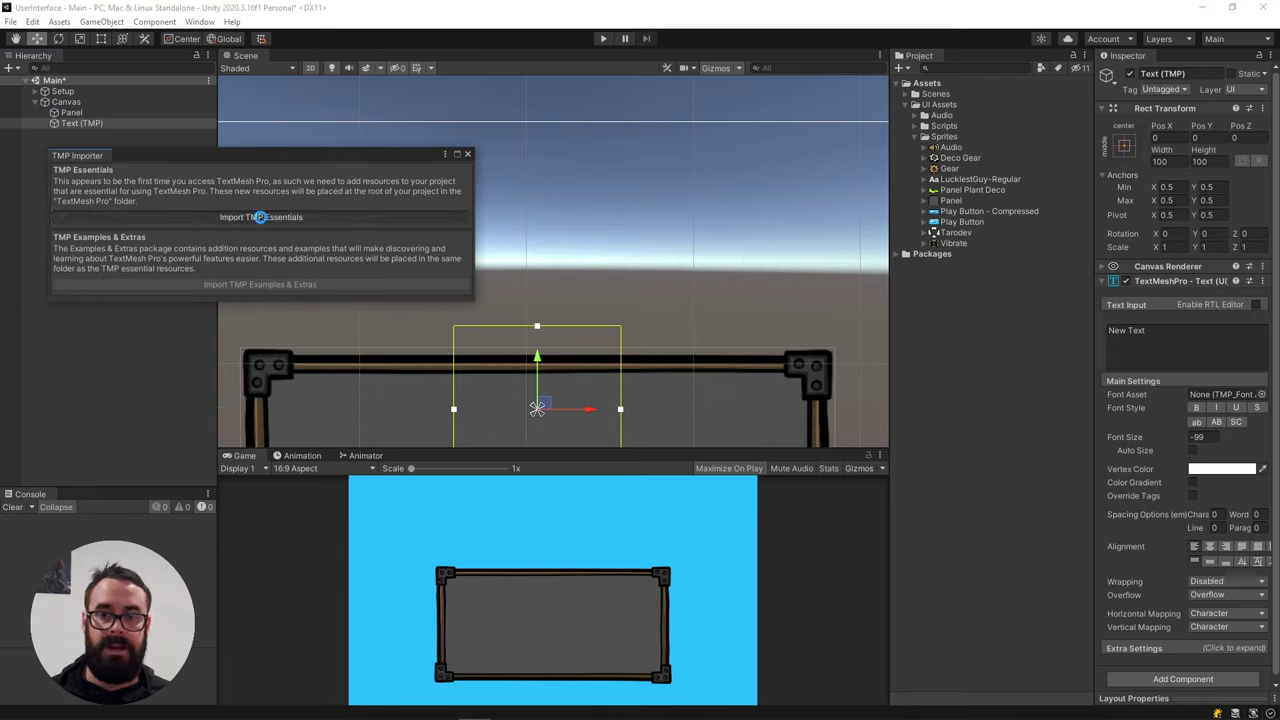
{"action": "left_click", "coordinate": [467, 155]}
Move the 'New Text' object above the panel
{"action": "middle_click_drag", "start_coordinate": [623, 262], "coordinate": [607, 151]}
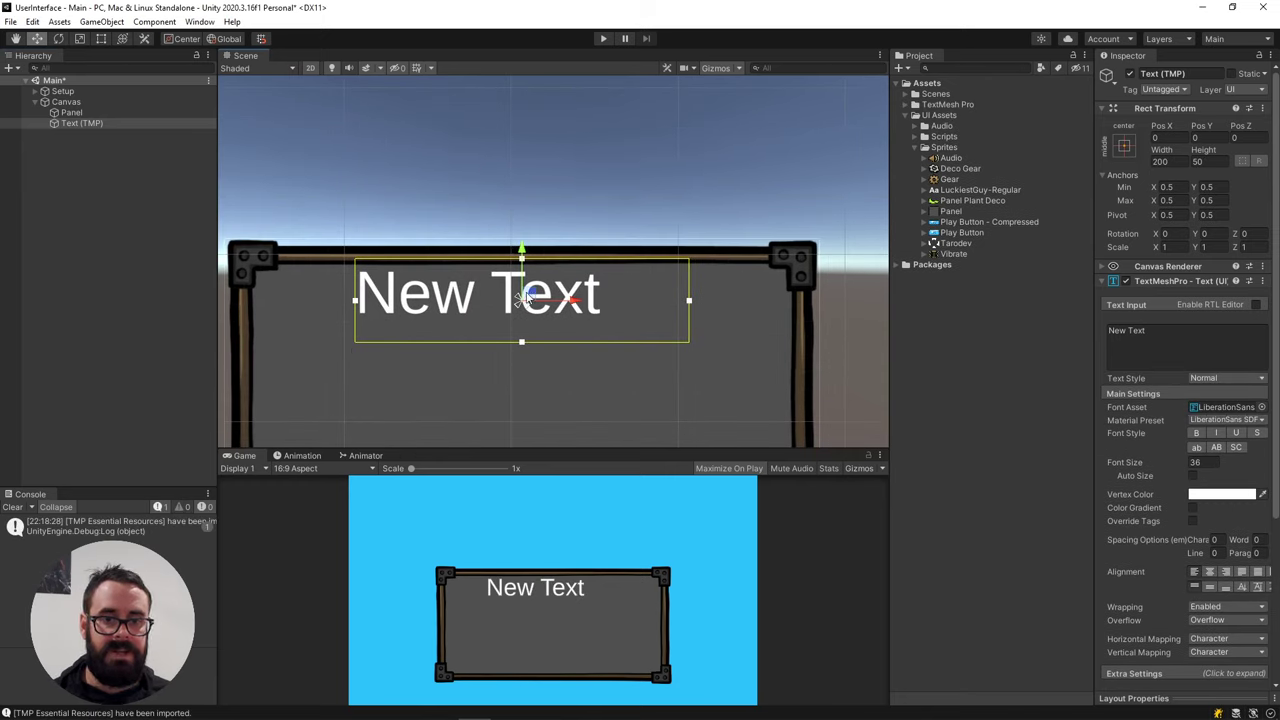
{"action": "left_click_drag", "start_coordinate": [523, 297], "coordinate": [535, 150]}
{"action": "middle_click_drag", "start_coordinate": [481, 186], "coordinate": [489, 266]}
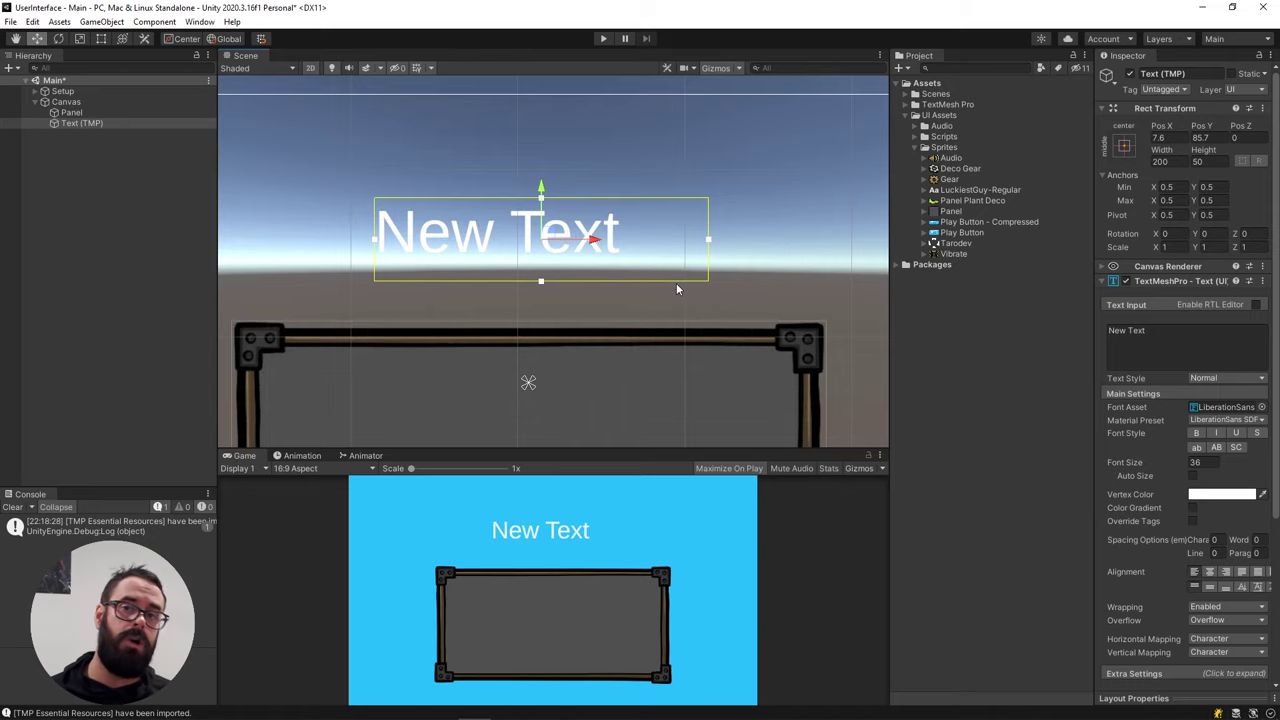
Set up the Font Asset Creator with LuckiestGuy-Regular as the source font
{"action": "left_click", "coordinate": [996, 190]}
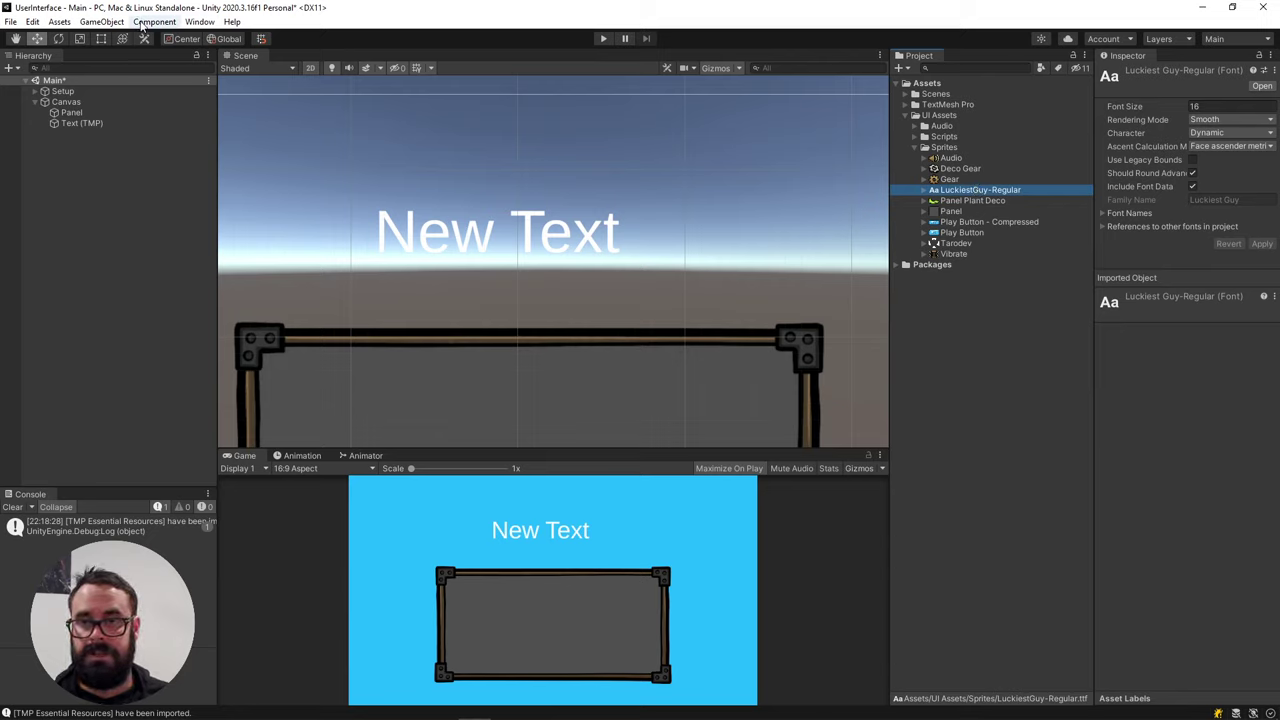
{"action": "left_click", "coordinate": [485, 237]}
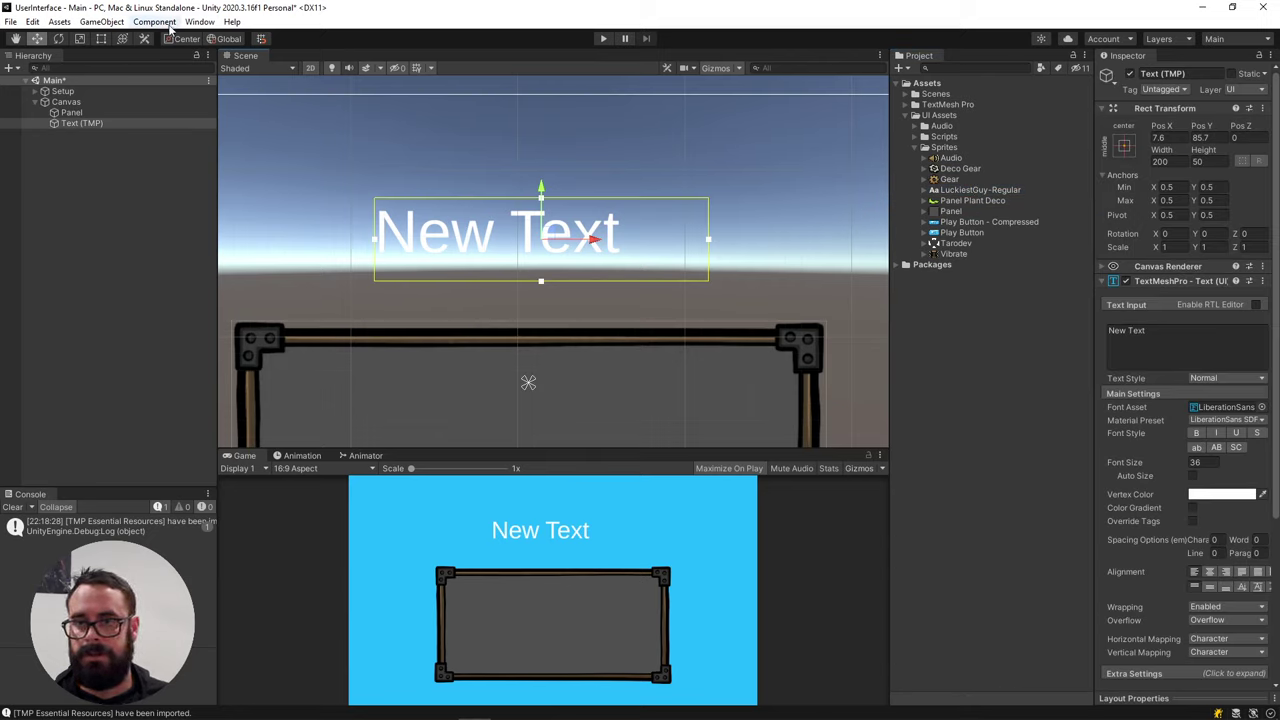
{"action": "left_click", "coordinate": [199, 22]}
{"action": "mouse_move", "coordinate": [270, 208]}
{"action": "left_click", "coordinate": [381, 210]}
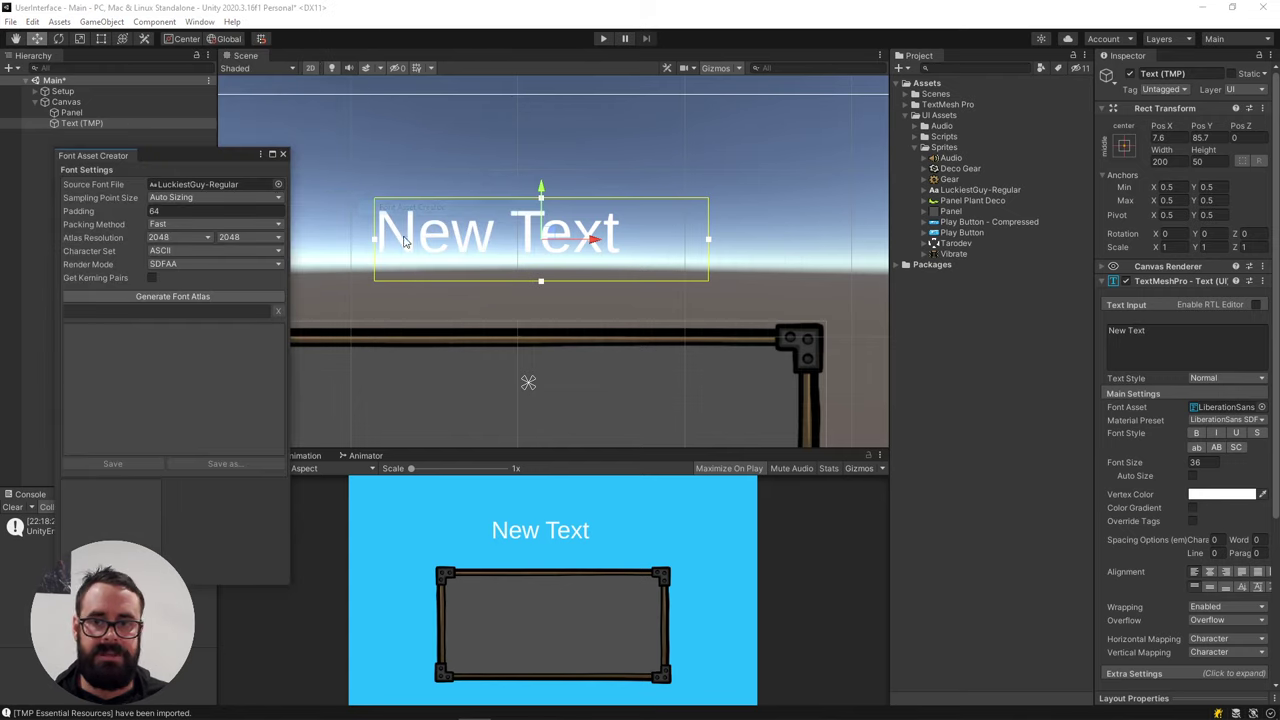
{"action": "left_click", "coordinate": [202, 186]}
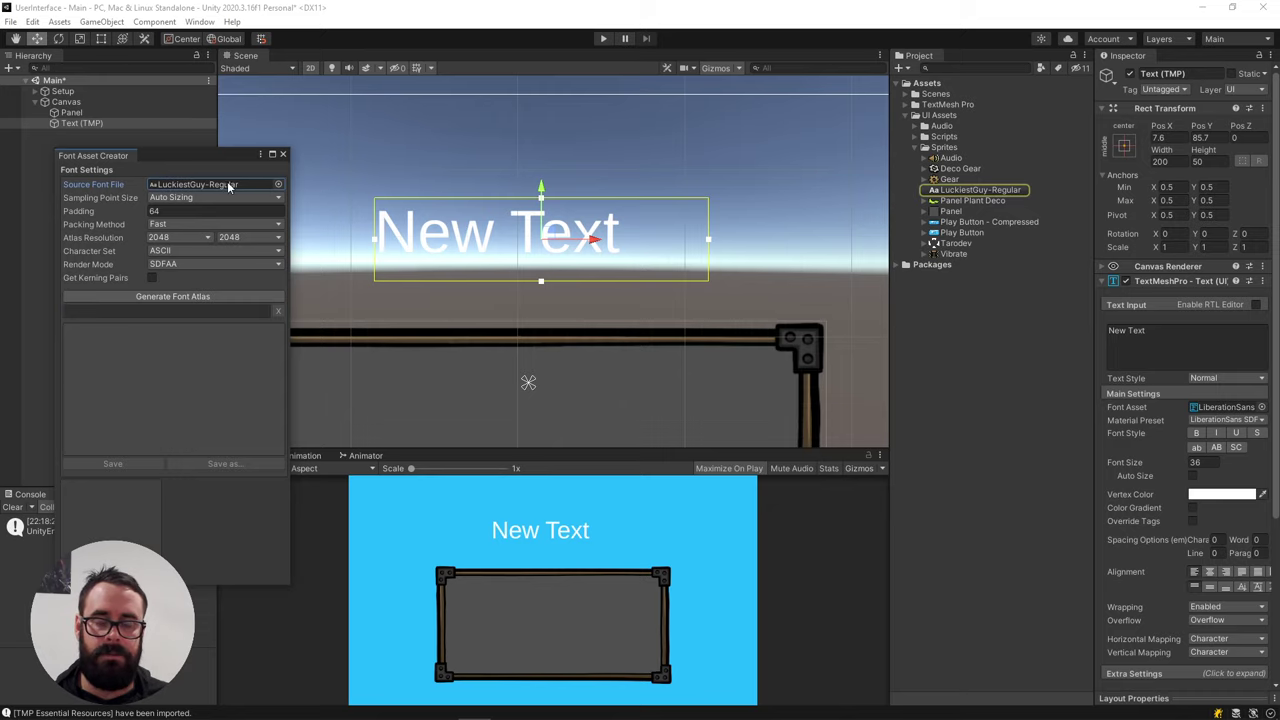
{"action": "left_click", "coordinate": [278, 184]}
{"action": "double_click", "coordinate": [409, 242]}
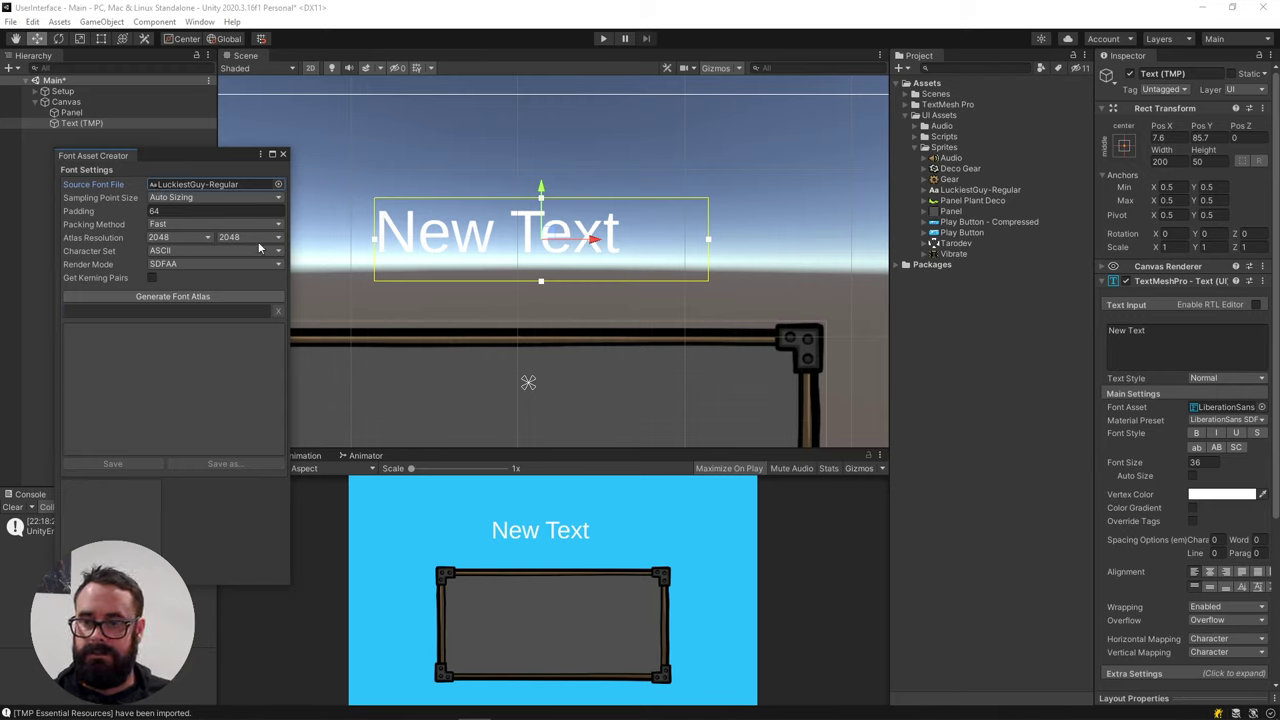
Generate the atlas and save LuckiestGuy-Regular SDF into the UI Assets folder
{"action": "left_click", "coordinate": [172, 297]}
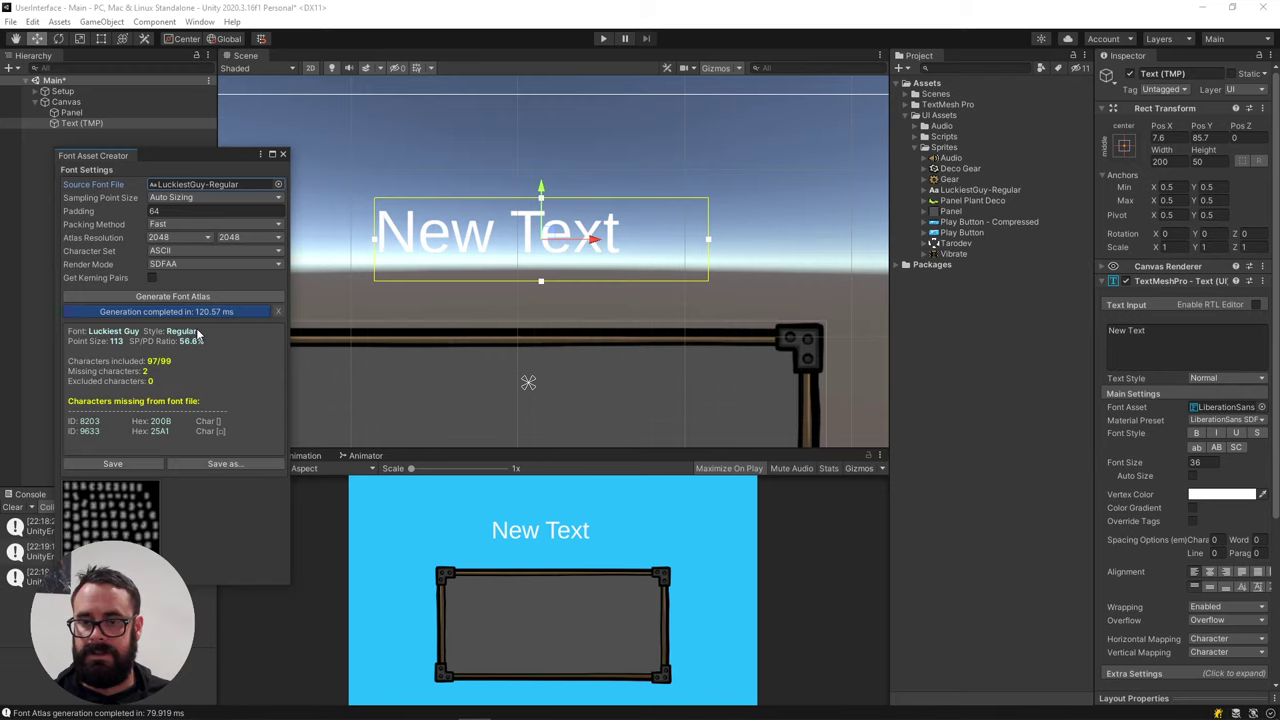
{"action": "left_click", "coordinate": [243, 463]}
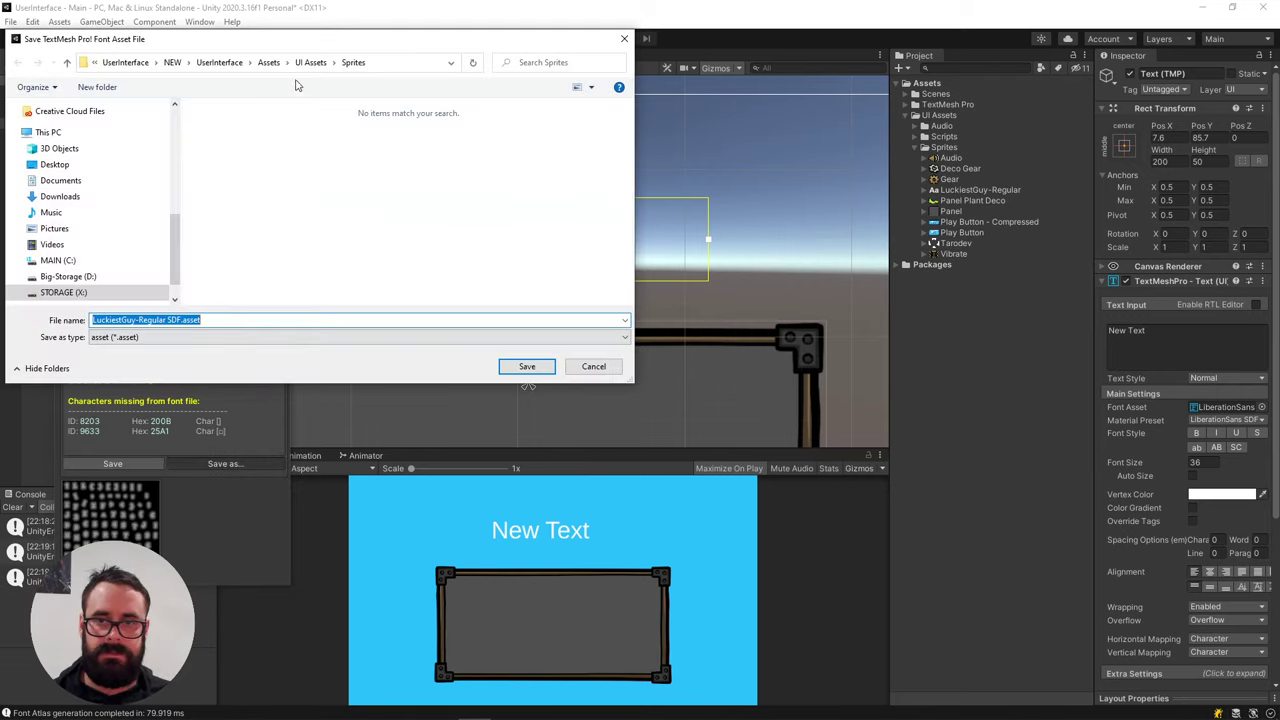
{"action": "left_click", "coordinate": [310, 64]}
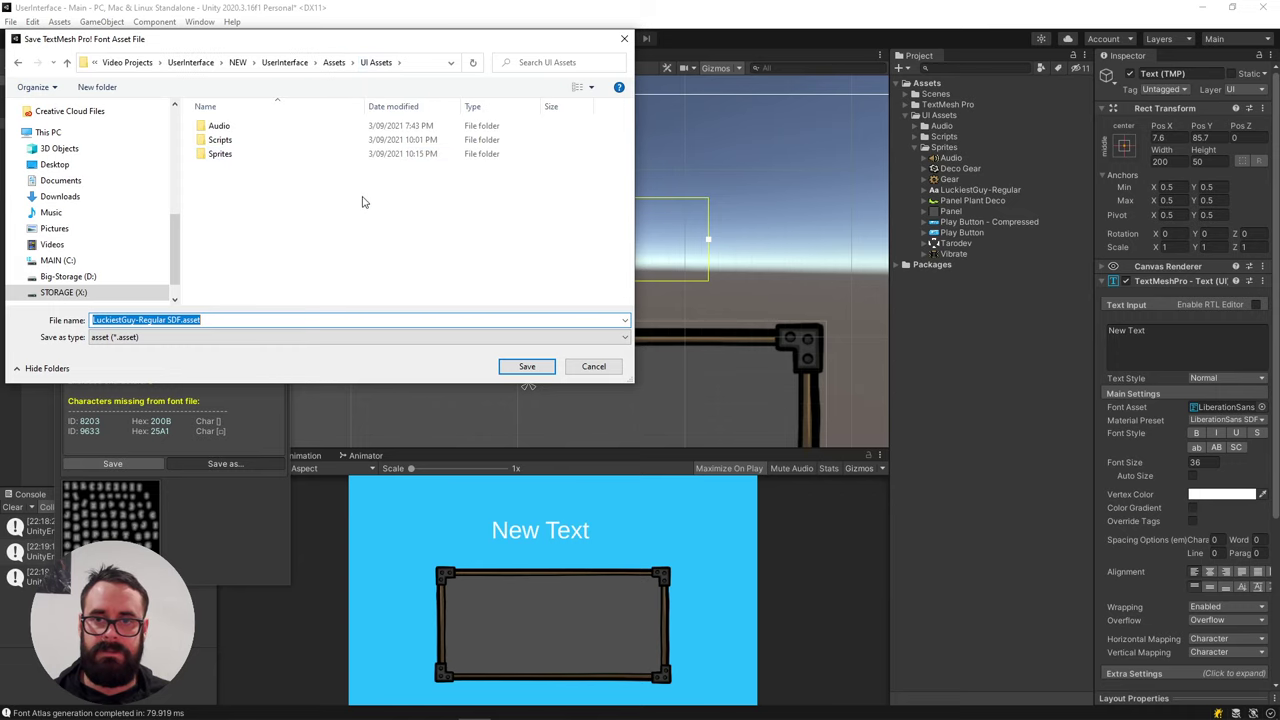
{"action": "left_click", "coordinate": [527, 366]}
{"action": "left_click", "coordinate": [281, 156]}
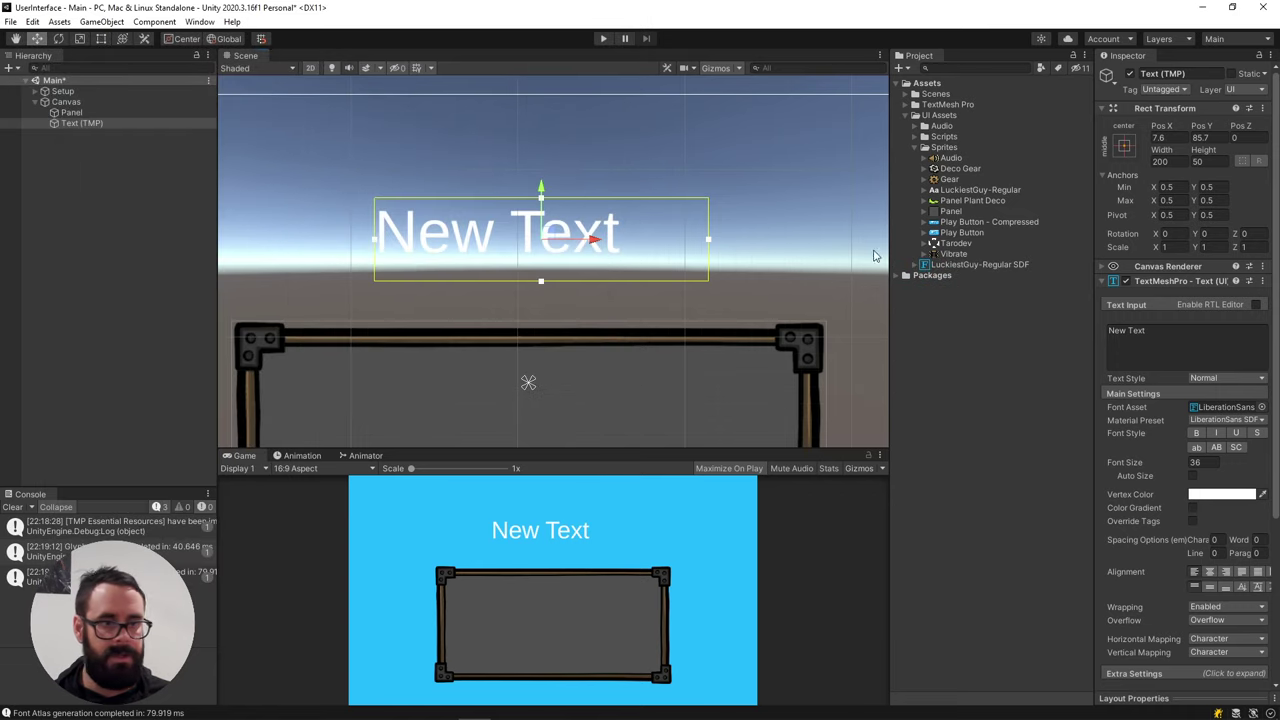
{"action": "left_click", "coordinate": [940, 266]}
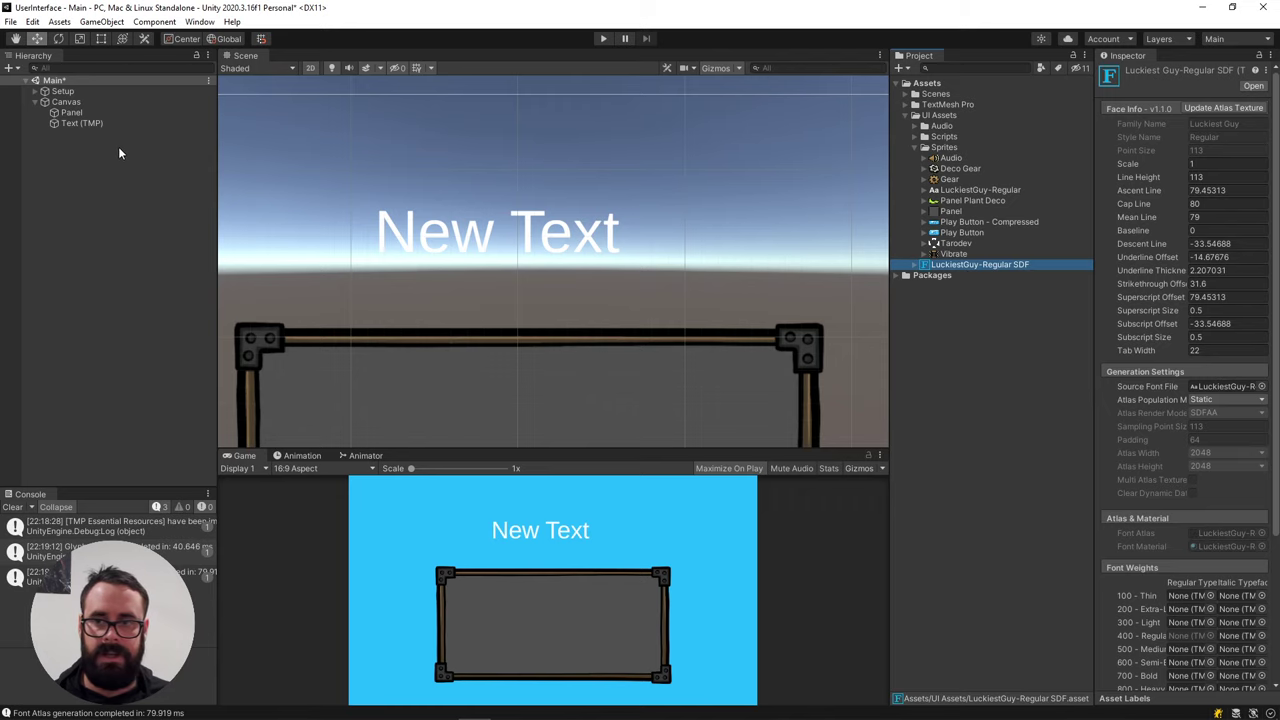
Assign the LuckiestGuy-Regular SDF font to the Text (TMP) and centre-align it
{"action": "left_click", "coordinate": [100, 124]}
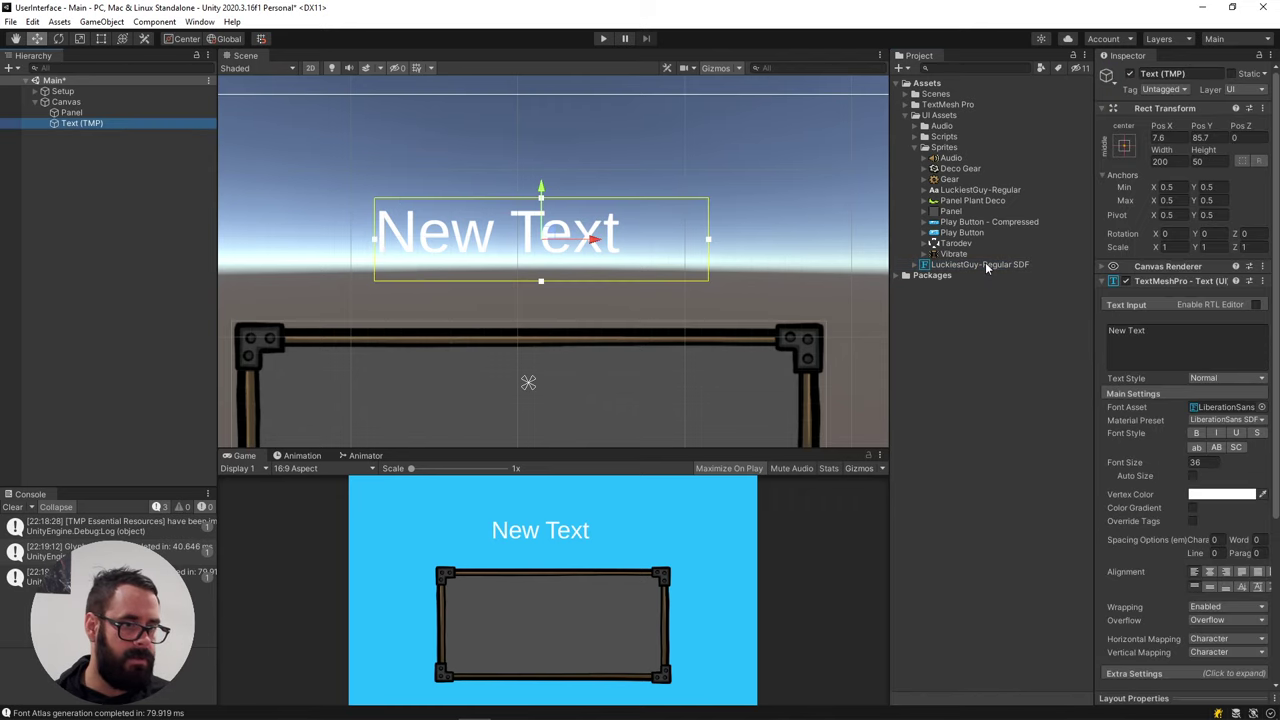
{"action": "left_click_drag", "start_coordinate": [957, 270], "coordinate": [1214, 410]}
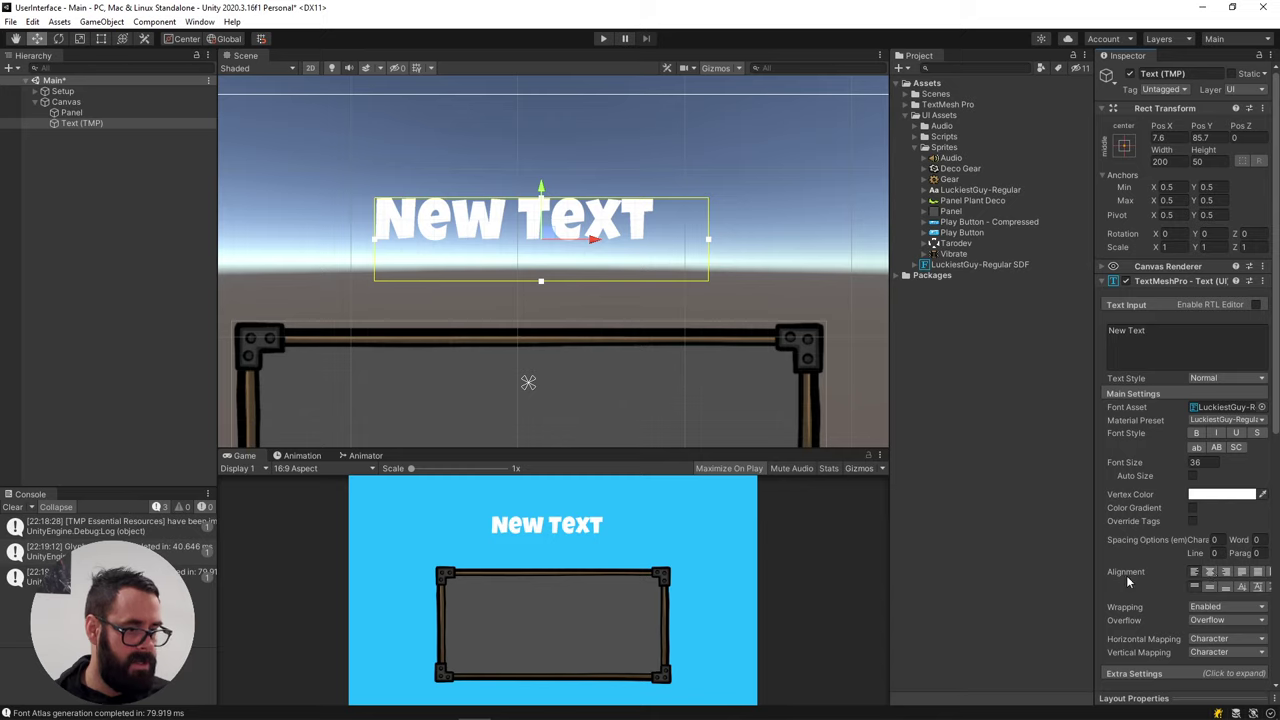
{"action": "left_click", "coordinate": [1210, 572]}
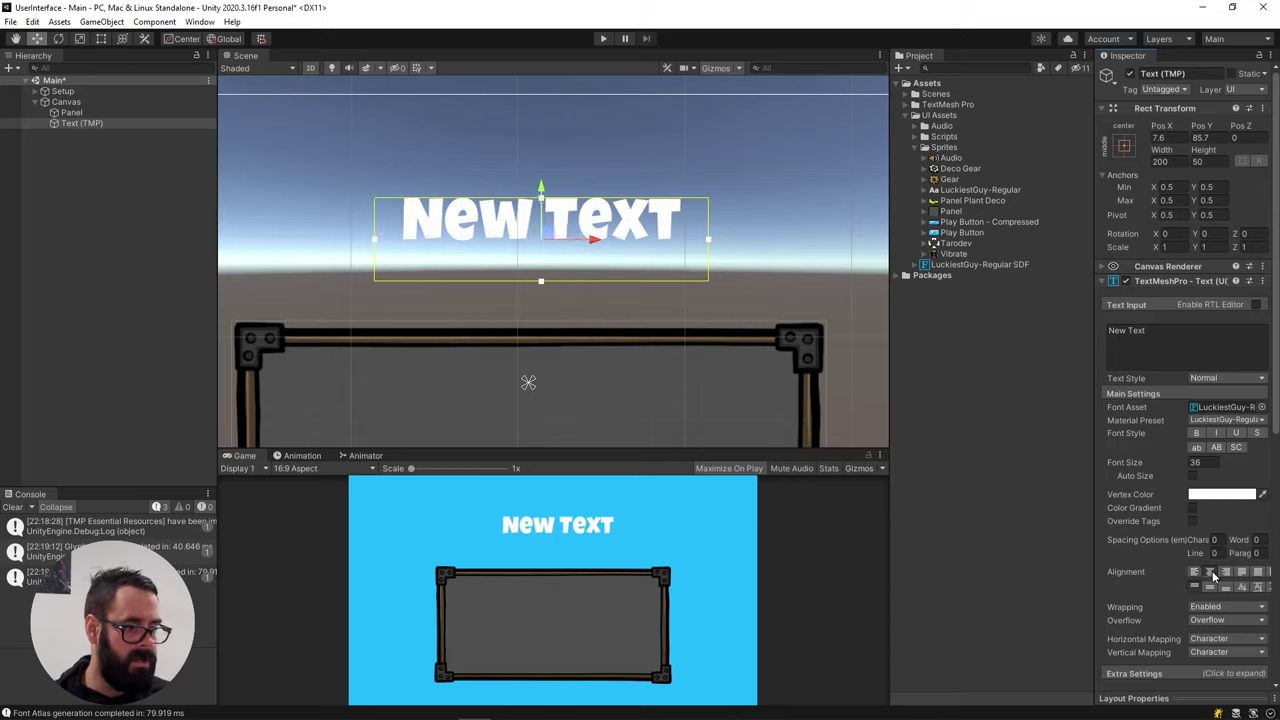
Widen the text box to about 500 and change the text to 'Building a UI!'
{"action": "key", "text": "t"}
{"action": "scroll", "coordinate": [614, 270], "scroll_direction": "down", "scroll_amount": 3}
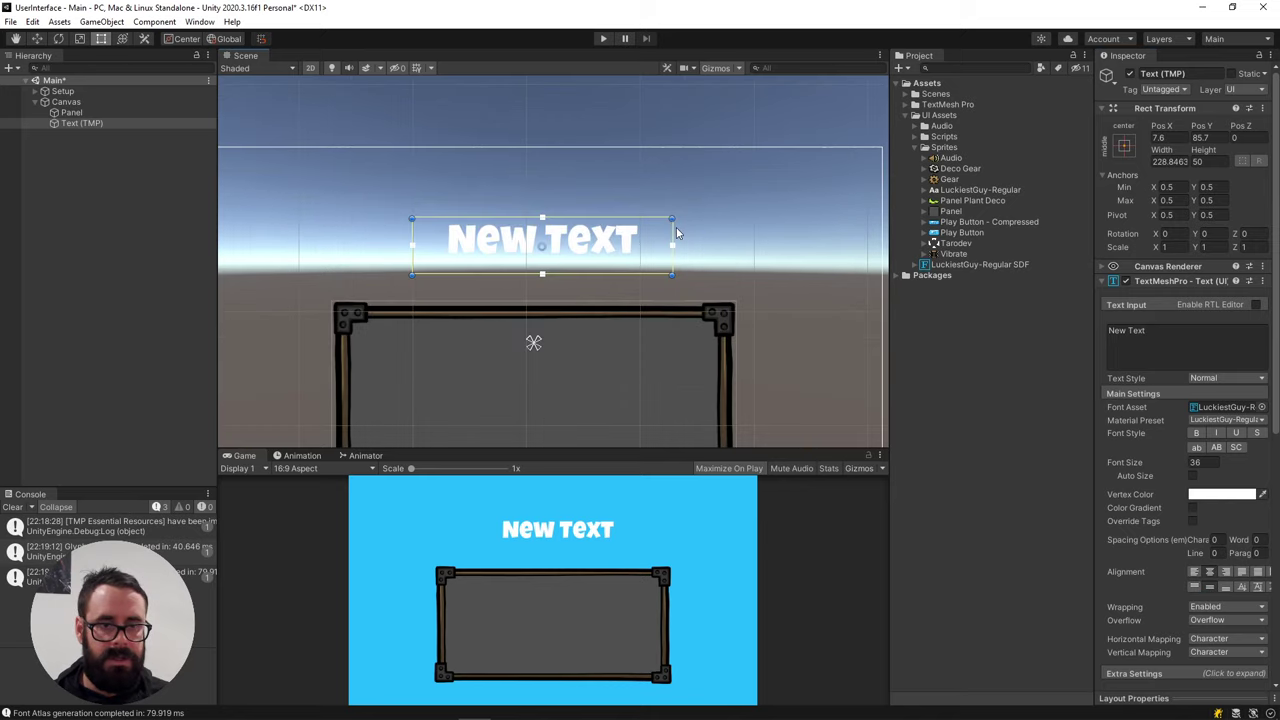
{"action": "left_click_drag", "start_coordinate": [672, 230], "coordinate": [828, 244], "text": "alt"}
{"action": "left_click_drag", "start_coordinate": [679, 245], "coordinate": [670, 239]}
{"action": "left_click", "coordinate": [1127, 330]}
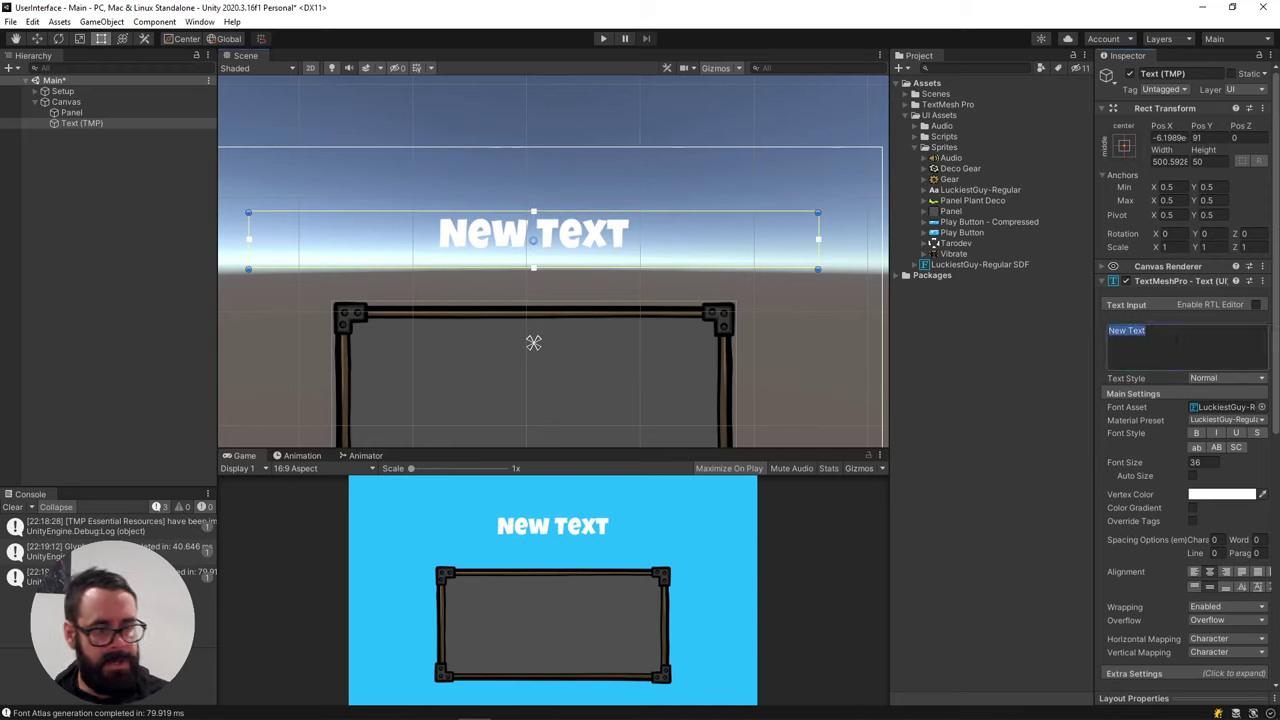
{"action": "type", "text": "Building a UI!"}
{"action": "scroll", "coordinate": [1157, 402], "scroll_direction": "down", "scroll_amount": 3}
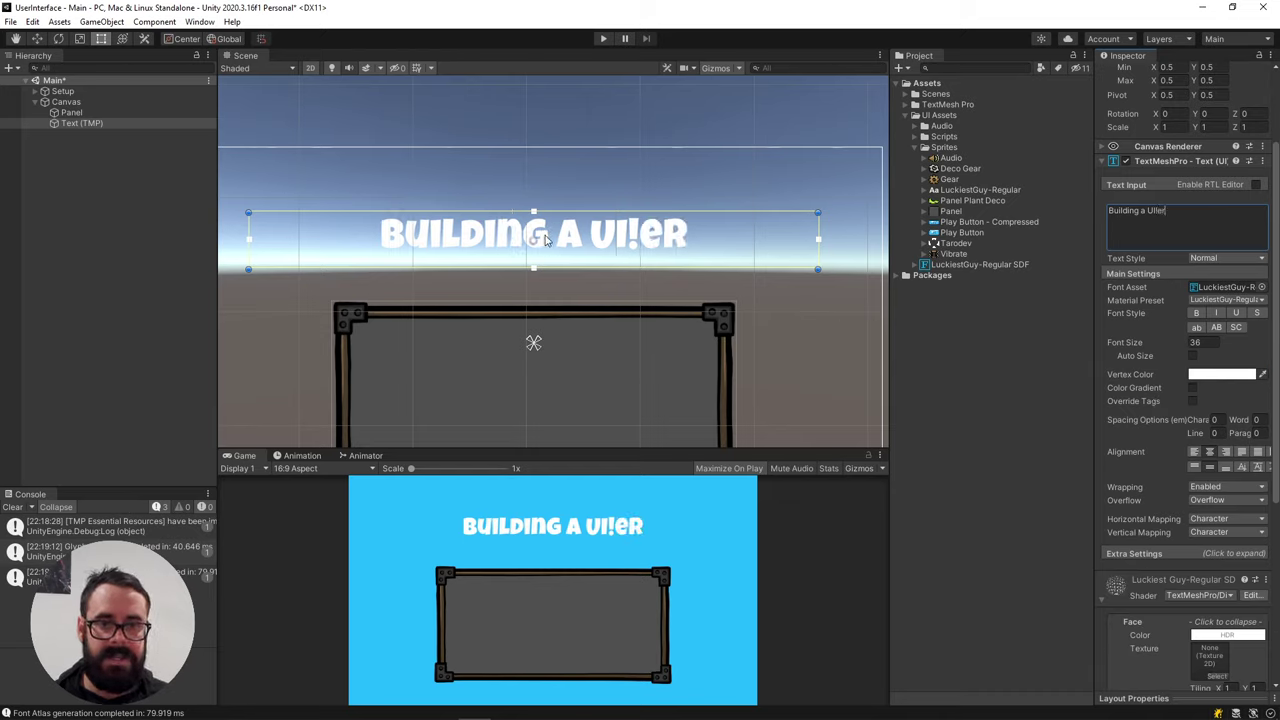
Scale the title text up to about 1.8 with the Scale tool
{"action": "left_click", "coordinate": [102, 122]}
{"action": "key", "text": "e"}
{"action": "key", "text": "r"}
{"action": "left_click_drag", "start_coordinate": [534, 240], "coordinate": [624, 247]}
{"action": "scroll", "coordinate": [1134, 429], "scroll_direction": "down", "scroll_amount": 5}
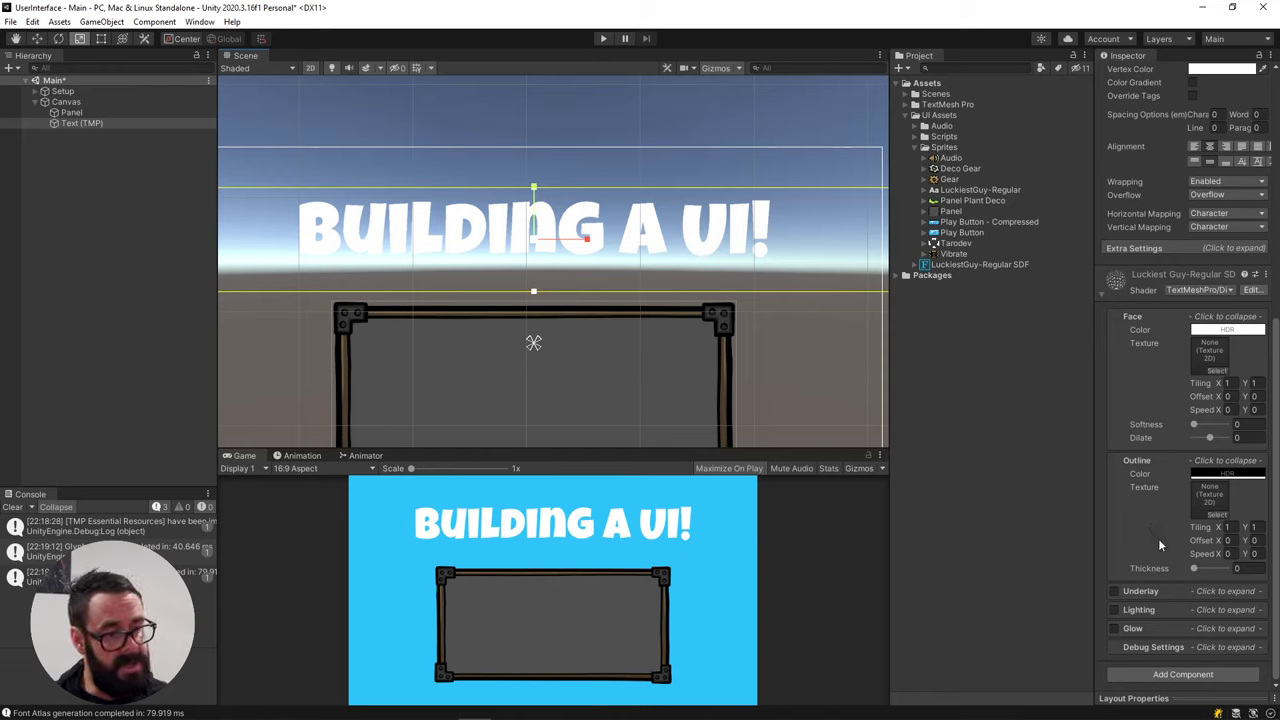
Give the title a 0.02 dark outline and an underlay shadow offset 0.08/-0.08
{"action": "left_click_drag", "start_coordinate": [1193, 570], "coordinate": [1195, 569]}
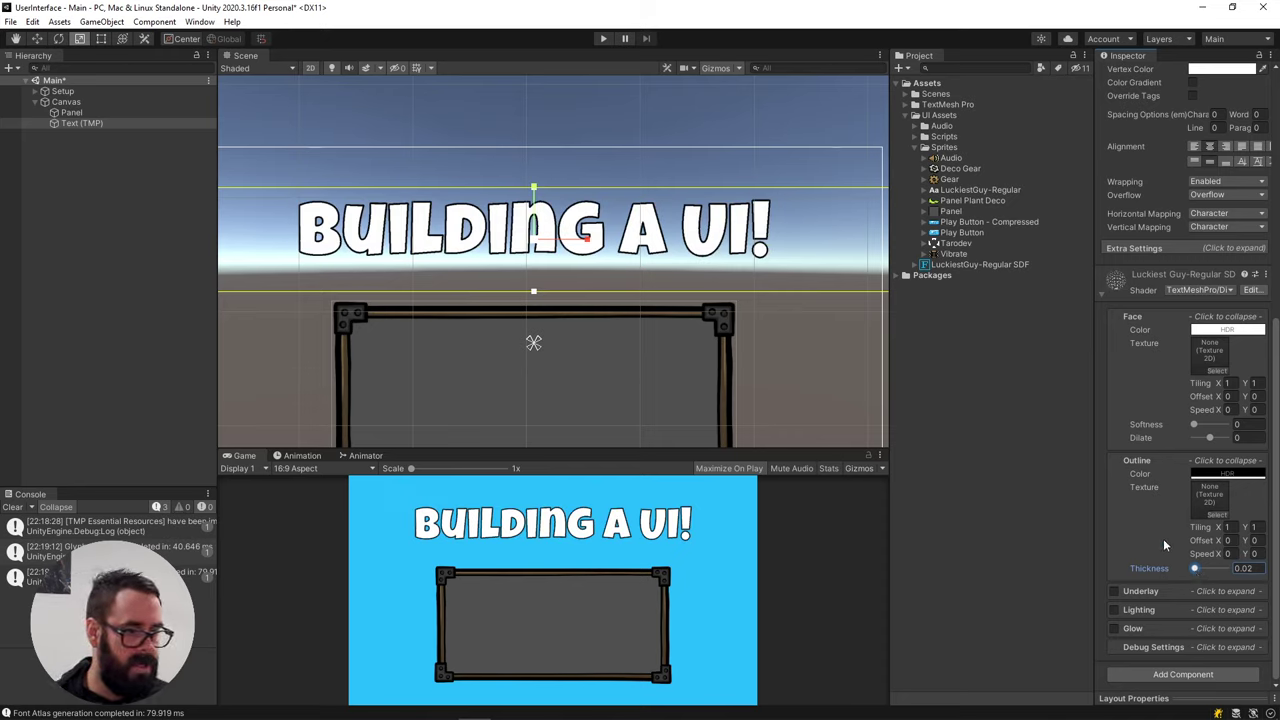
{"action": "left_click", "coordinate": [1114, 591]}
{"action": "left_click", "coordinate": [1160, 591]}
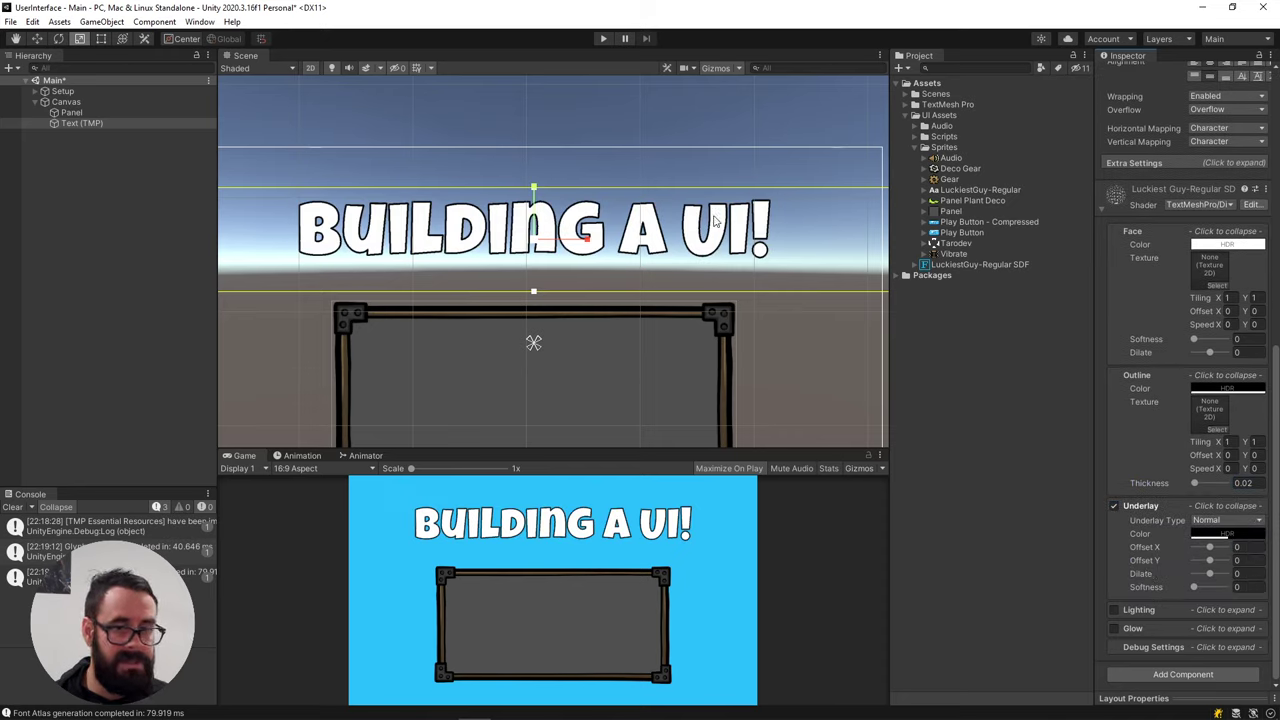
{"action": "scroll", "coordinate": [714, 222], "scroll_direction": "up", "scroll_amount": 5}
{"action": "left_click_drag", "start_coordinate": [1209, 547], "coordinate": [1210, 566]}
{"action": "scroll", "coordinate": [600, 276], "scroll_direction": "down", "scroll_amount": 6}
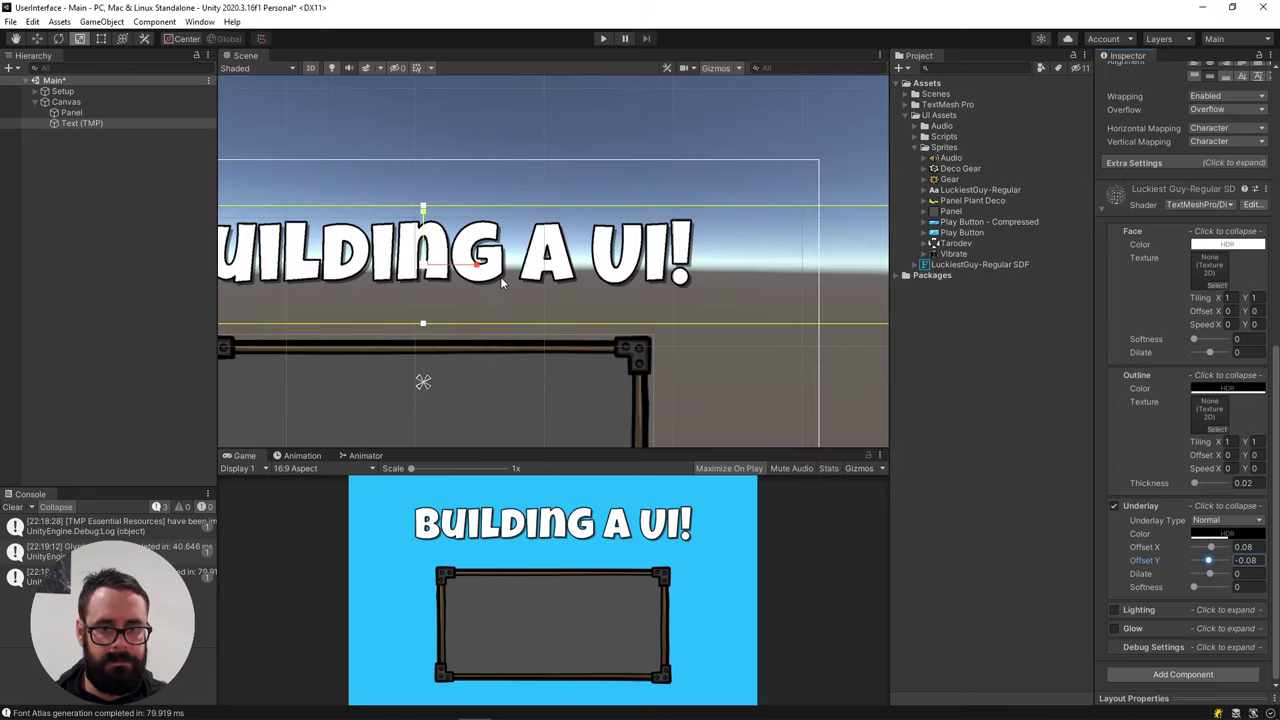
{"action": "scroll", "coordinate": [646, 273], "scroll_direction": "down", "scroll_amount": 4}
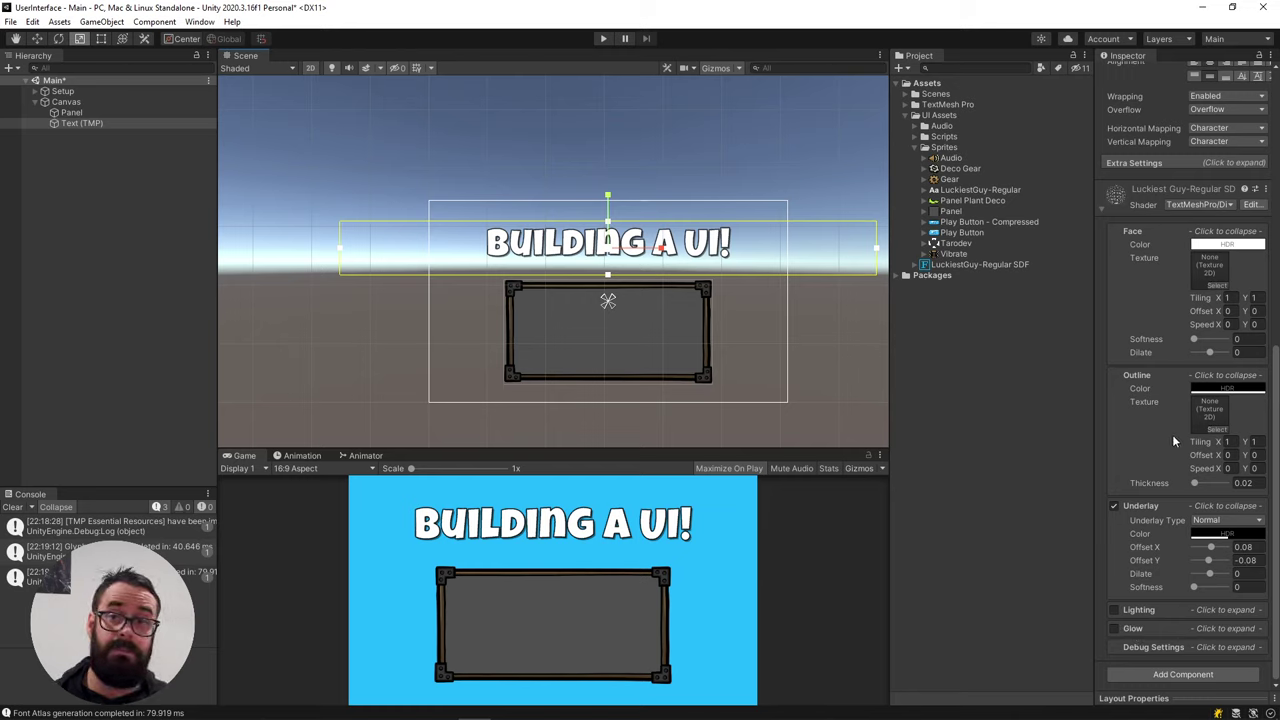
{"action": "scroll", "coordinate": [1171, 410], "scroll_direction": "up", "scroll_amount": 8}
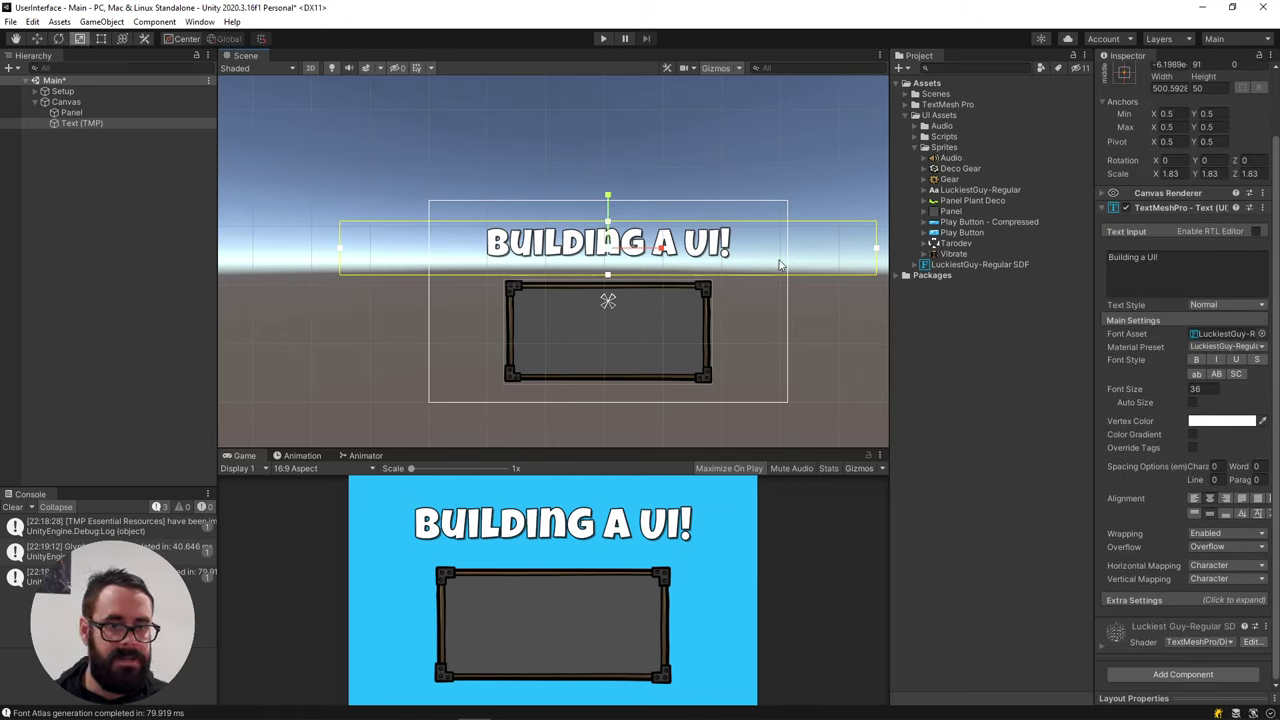
Narrow the title's text box to about 254 wide
{"action": "middle_click_drag", "start_coordinate": [877, 234], "coordinate": [834, 233]}
{"action": "key", "text": "t"}
{"action": "left_click_drag", "start_coordinate": [834, 233], "coordinate": [667, 230], "text": "alt"}
{"action": "left_click", "coordinate": [75, 207]}
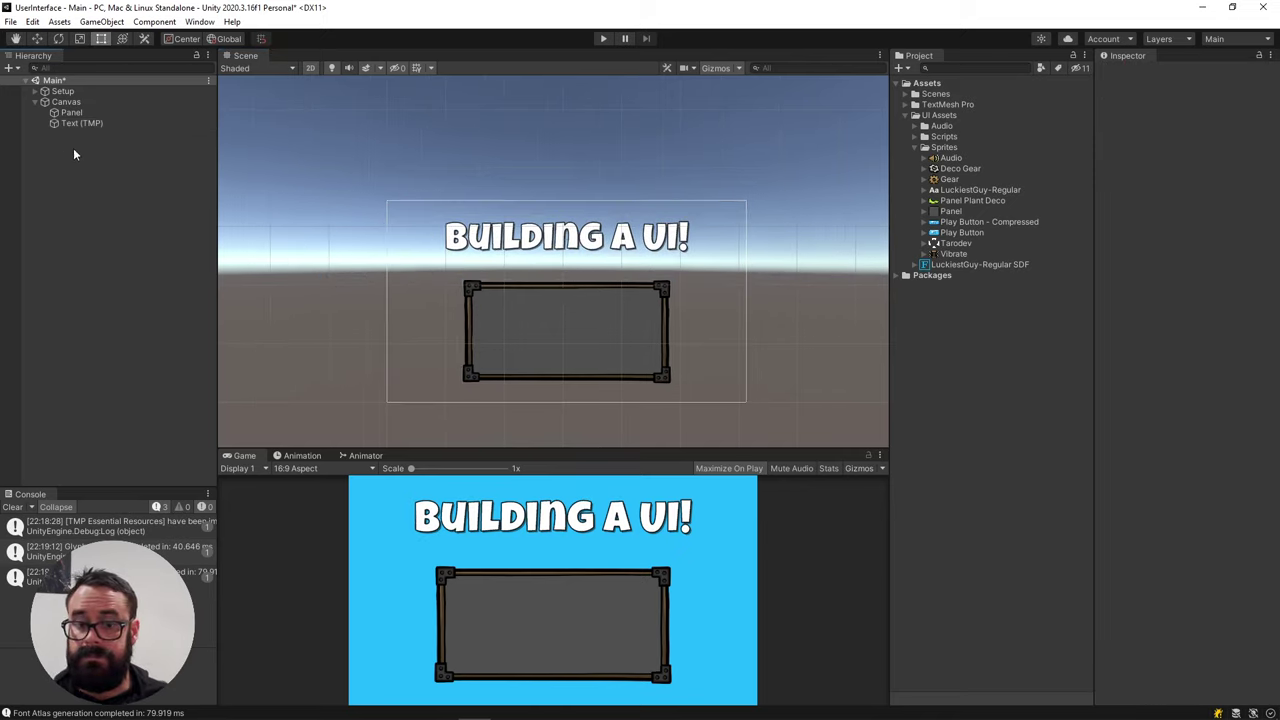
{"action": "scroll", "coordinate": [559, 298], "scroll_direction": "up", "scroll_amount": 2}
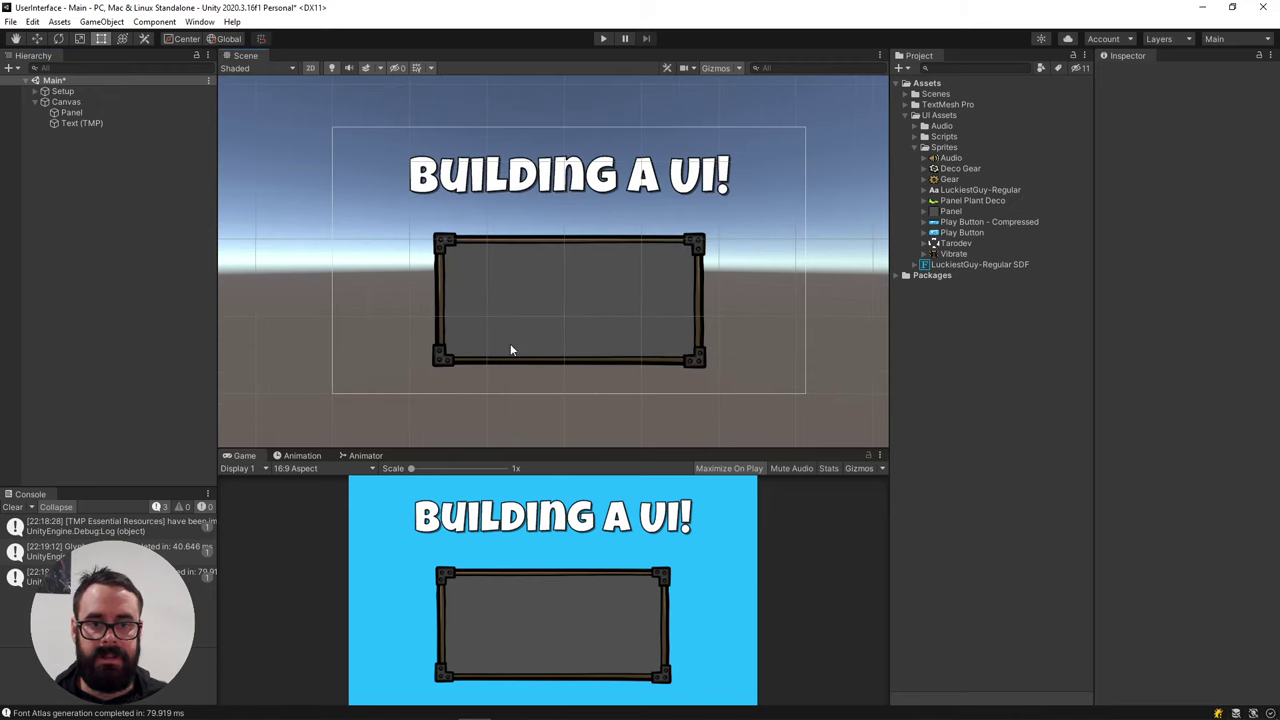
{"action": "right_click", "coordinate": [78, 114]}
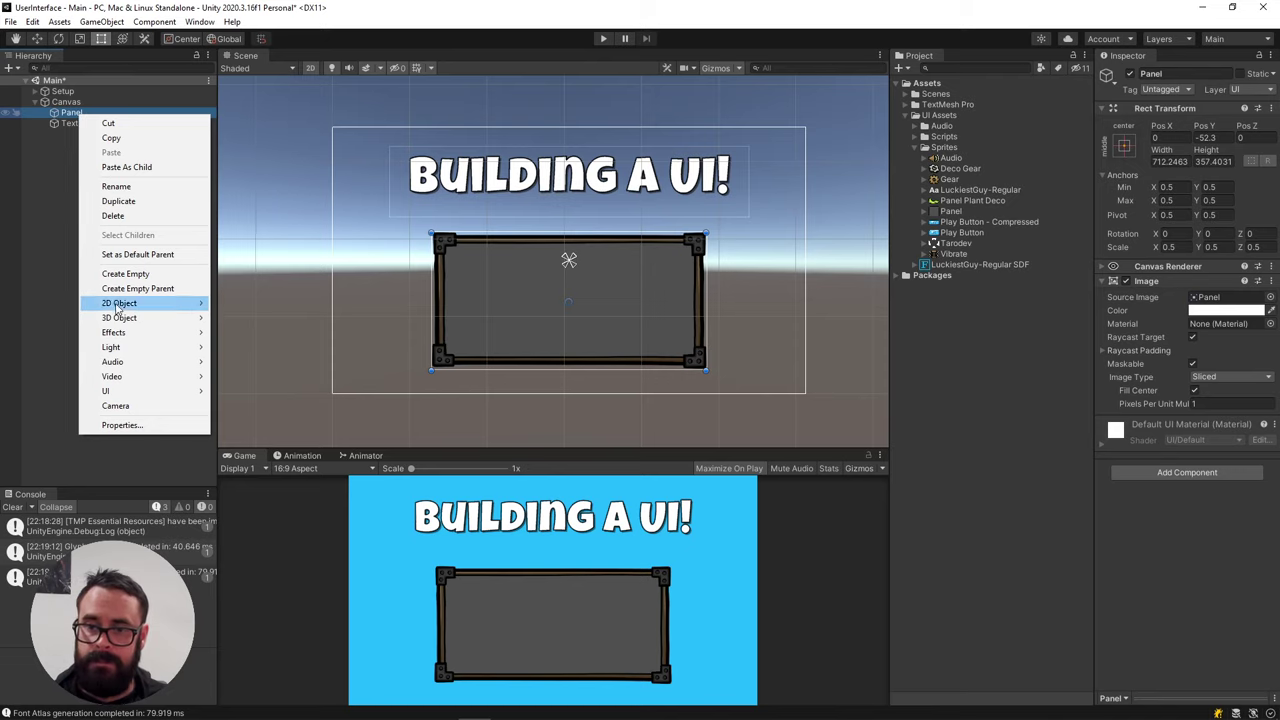
{"action": "mouse_move", "coordinate": [110, 391]}
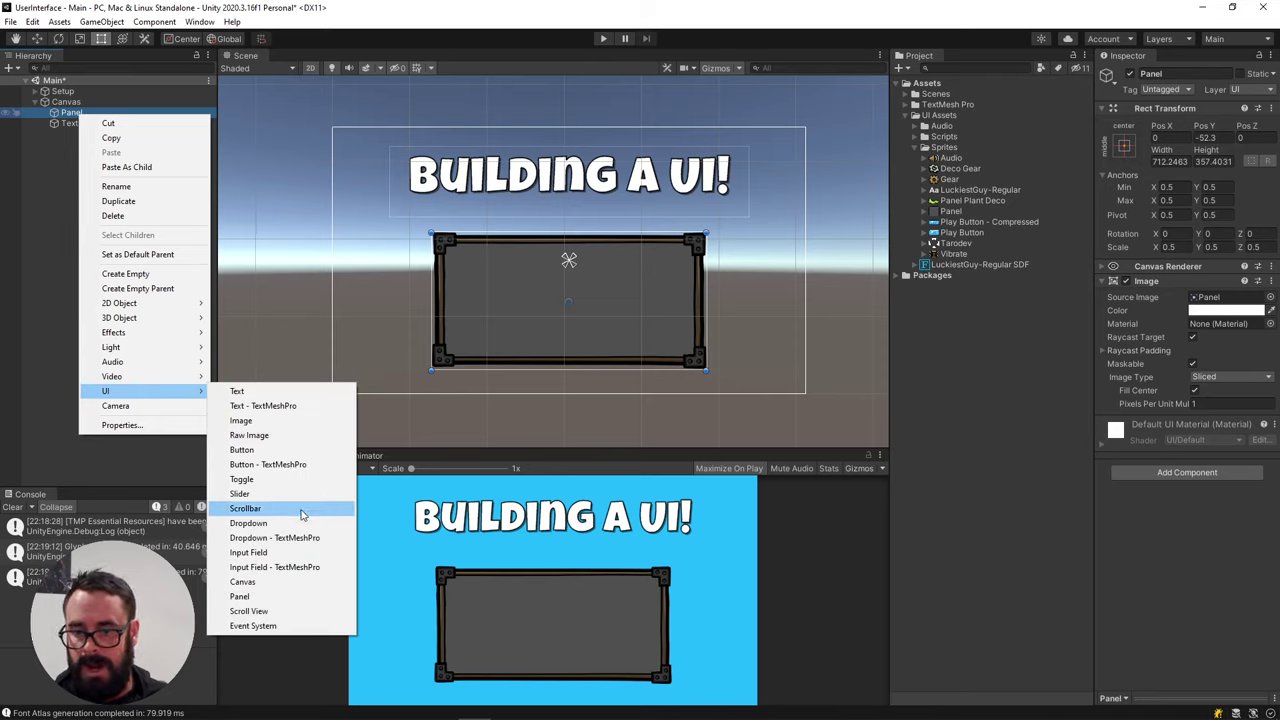
{"action": "left_click", "coordinate": [268, 464]}
{"action": "scroll", "coordinate": [519, 327], "scroll_direction": "up", "scroll_amount": 5}
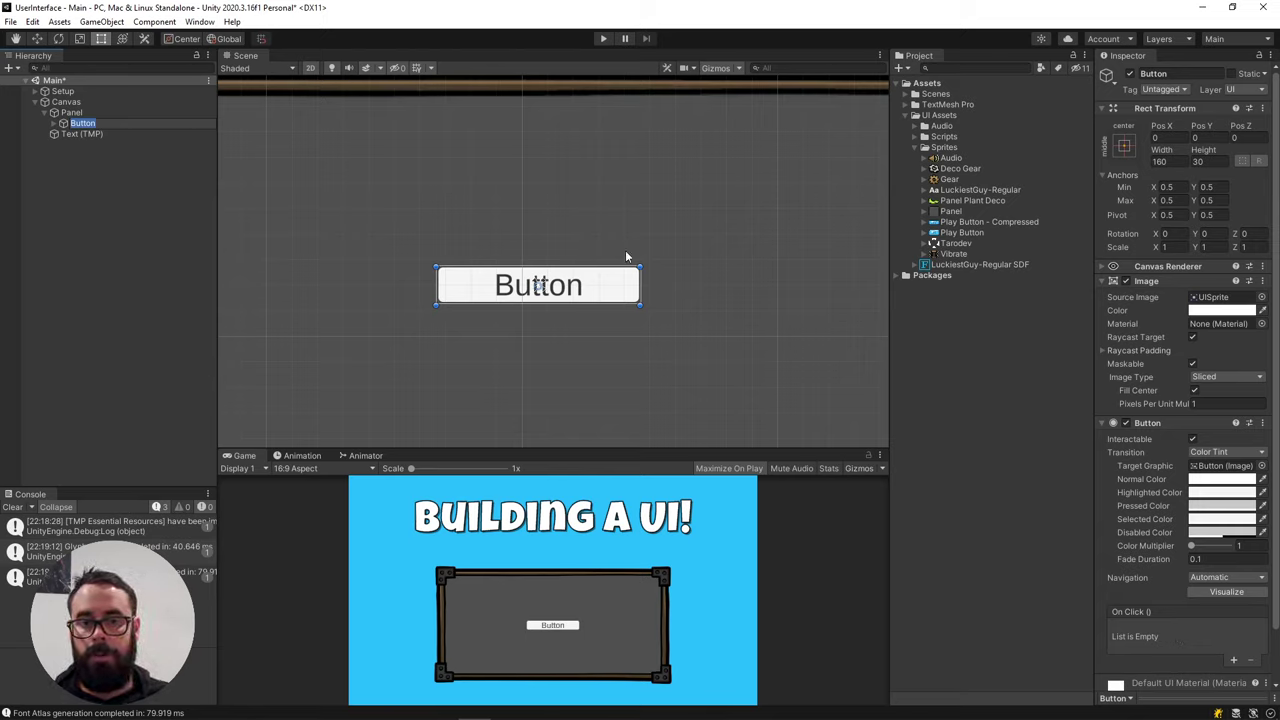
{"action": "left_click", "coordinate": [63, 123]}
{"action": "left_click", "coordinate": [100, 134]}
{"action": "left_click", "coordinate": [106, 199]}
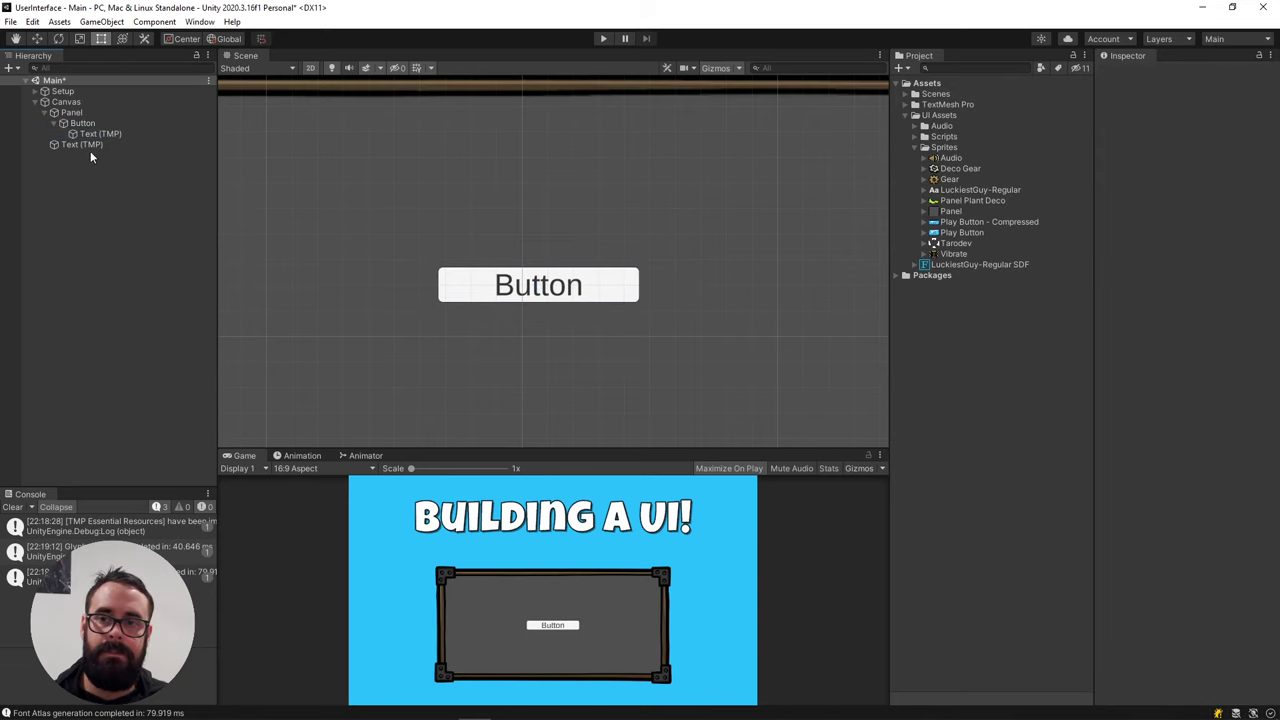
{"action": "left_click", "coordinate": [98, 123]}
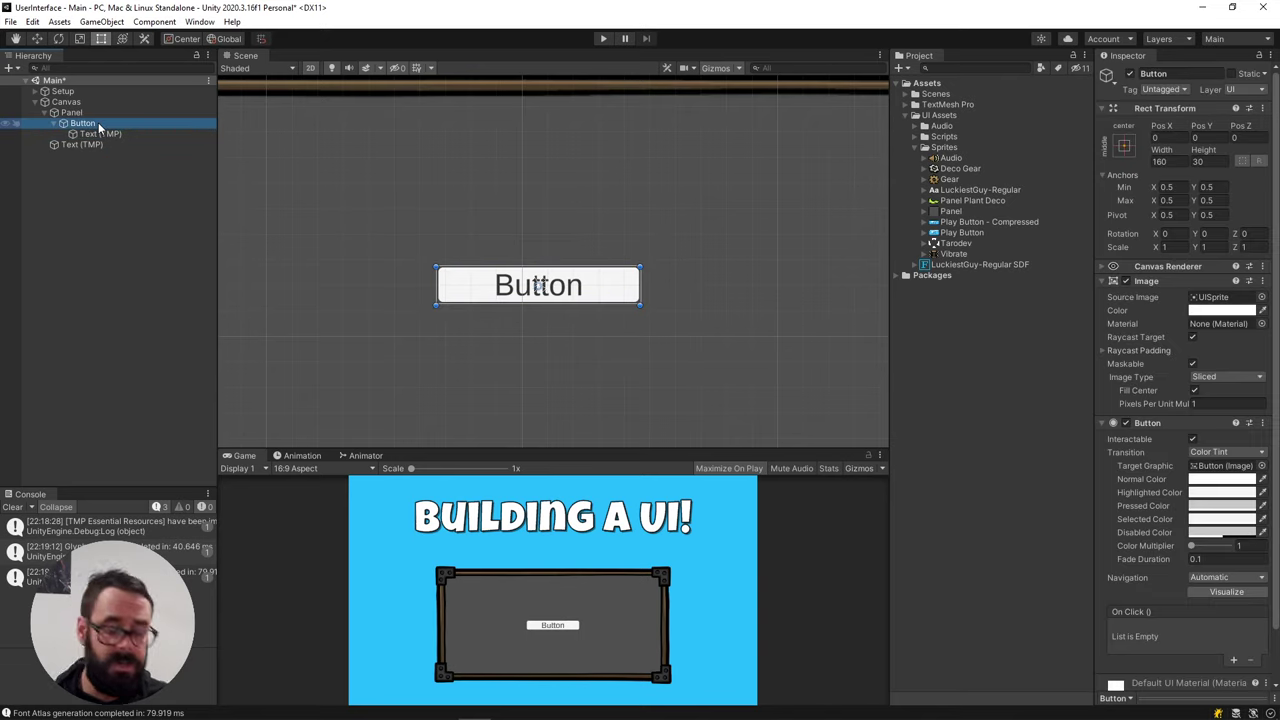
{"action": "key", "text": "Delete"}
{"action": "right_click", "coordinate": [80, 112]}
Create an Image inside Panel named 'Play Button'
{"action": "mouse_move", "coordinate": [158, 388]}
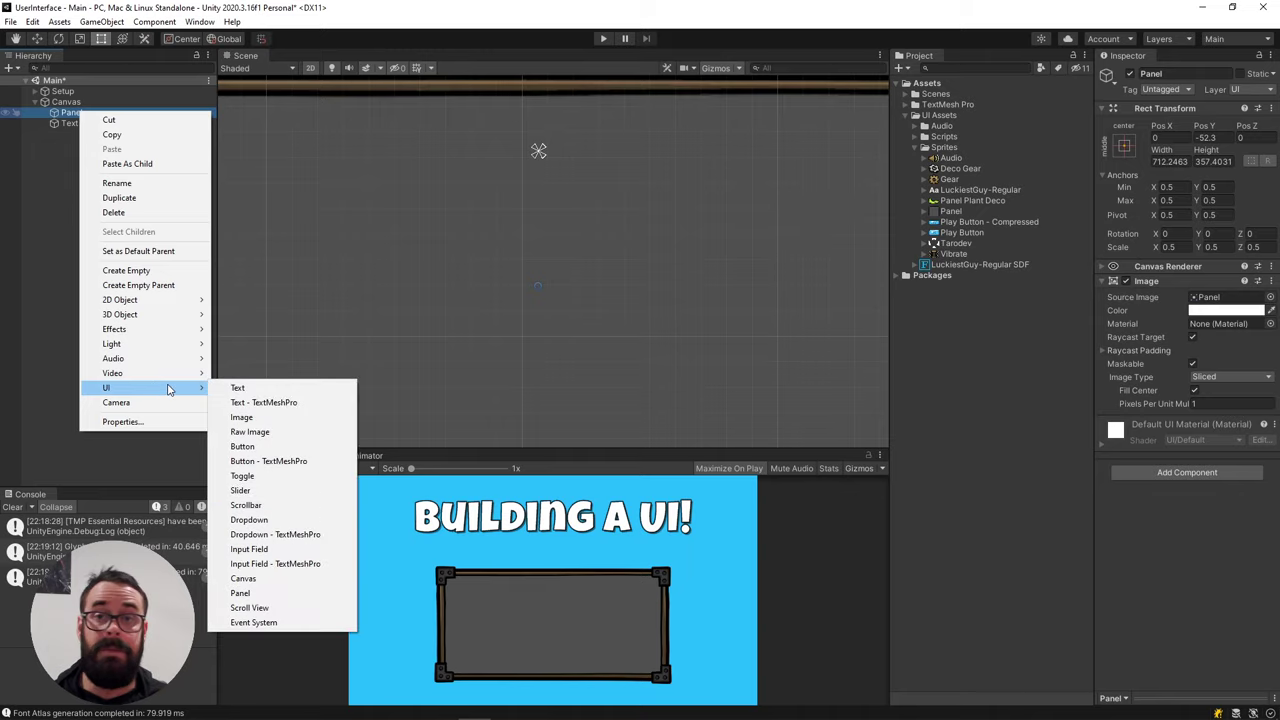
{"action": "left_click", "coordinate": [256, 418]}
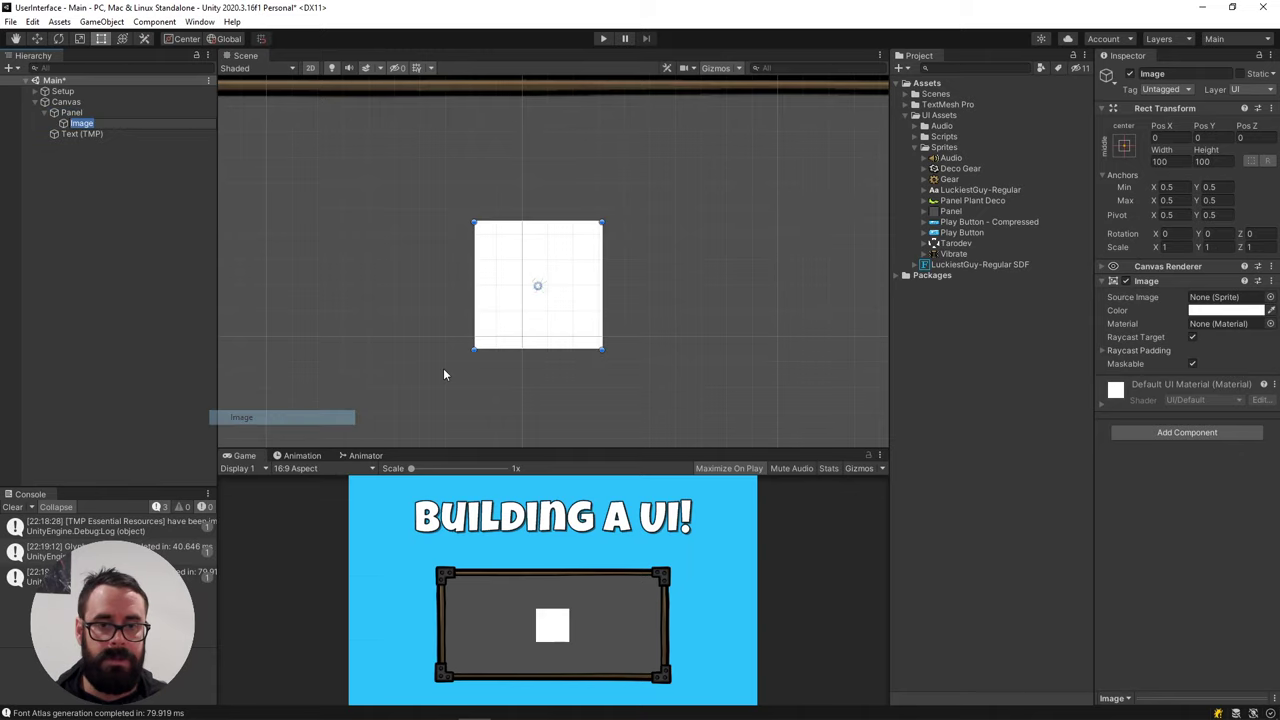
{"action": "type", "text": "Play Button"}
{"action": "key", "text": "Return"}
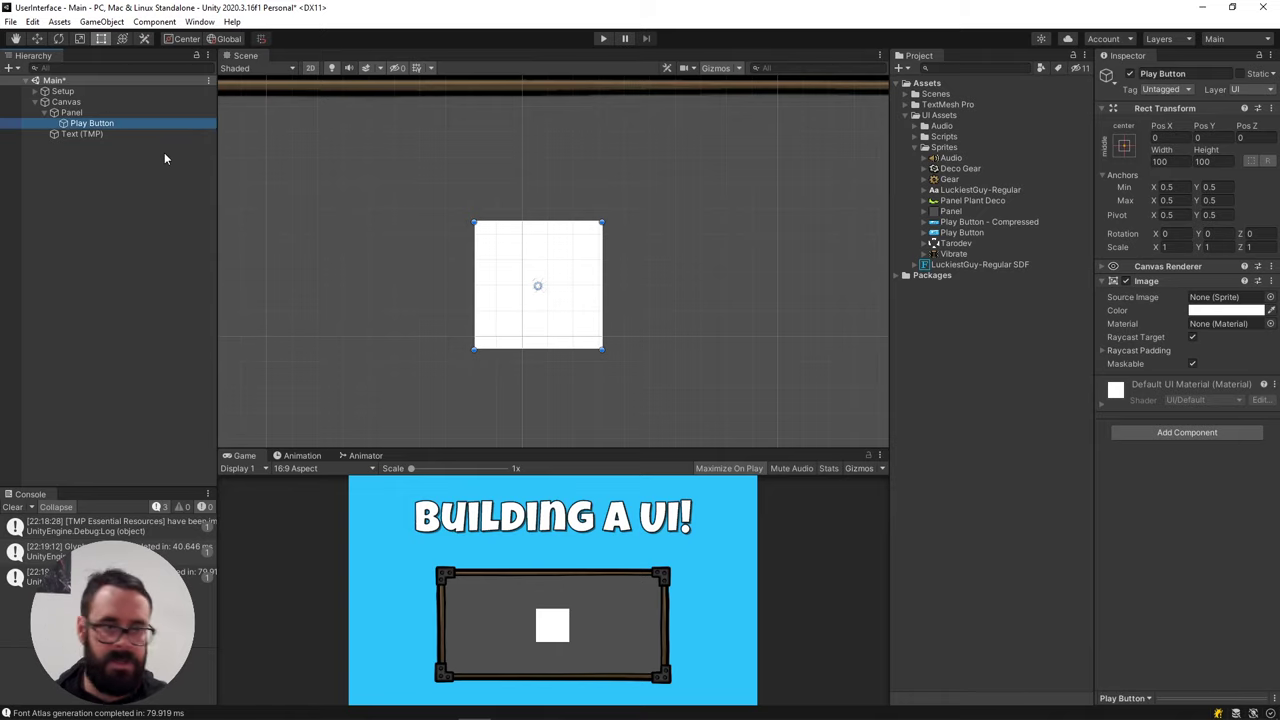
Assign the Play Button sprite, set native size and shrink it to about 252 by 138
{"action": "left_click", "coordinate": [982, 232]}
{"action": "left_click_drag", "start_coordinate": [982, 232], "coordinate": [1228, 297]}
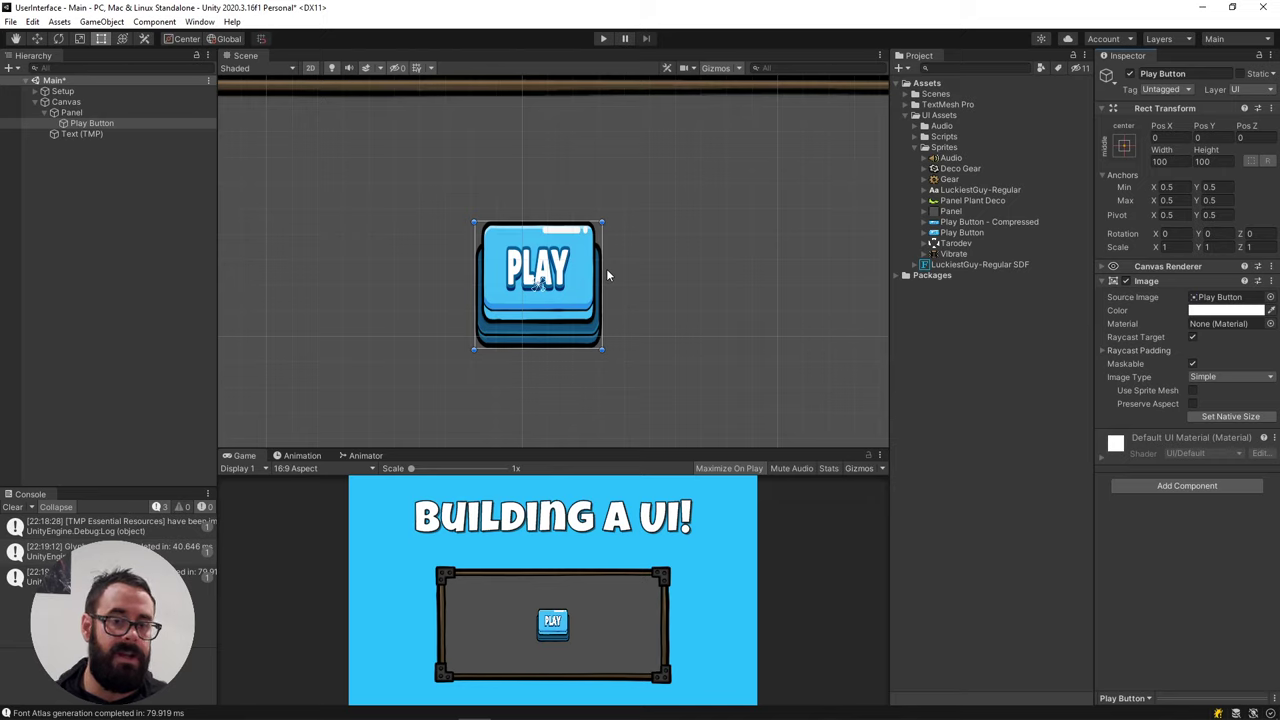
{"action": "scroll", "coordinate": [606, 268], "scroll_direction": "down", "scroll_amount": 4}
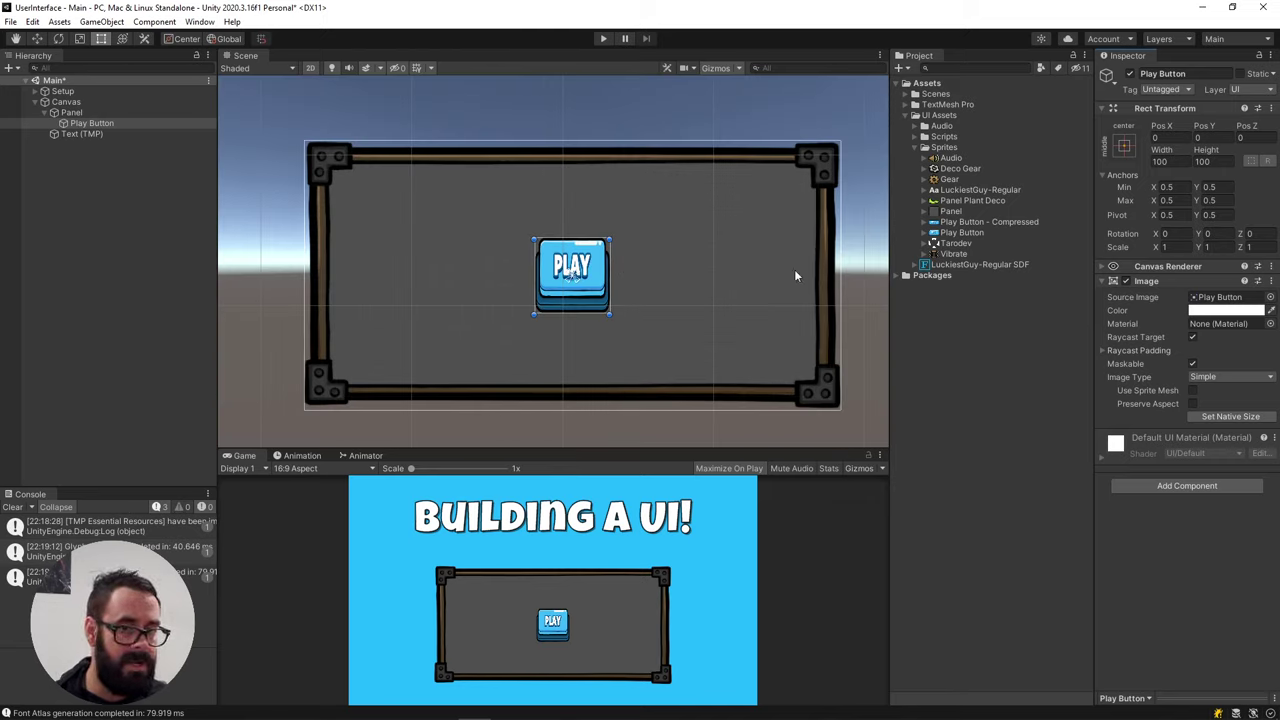
{"action": "left_click", "coordinate": [1228, 416]}
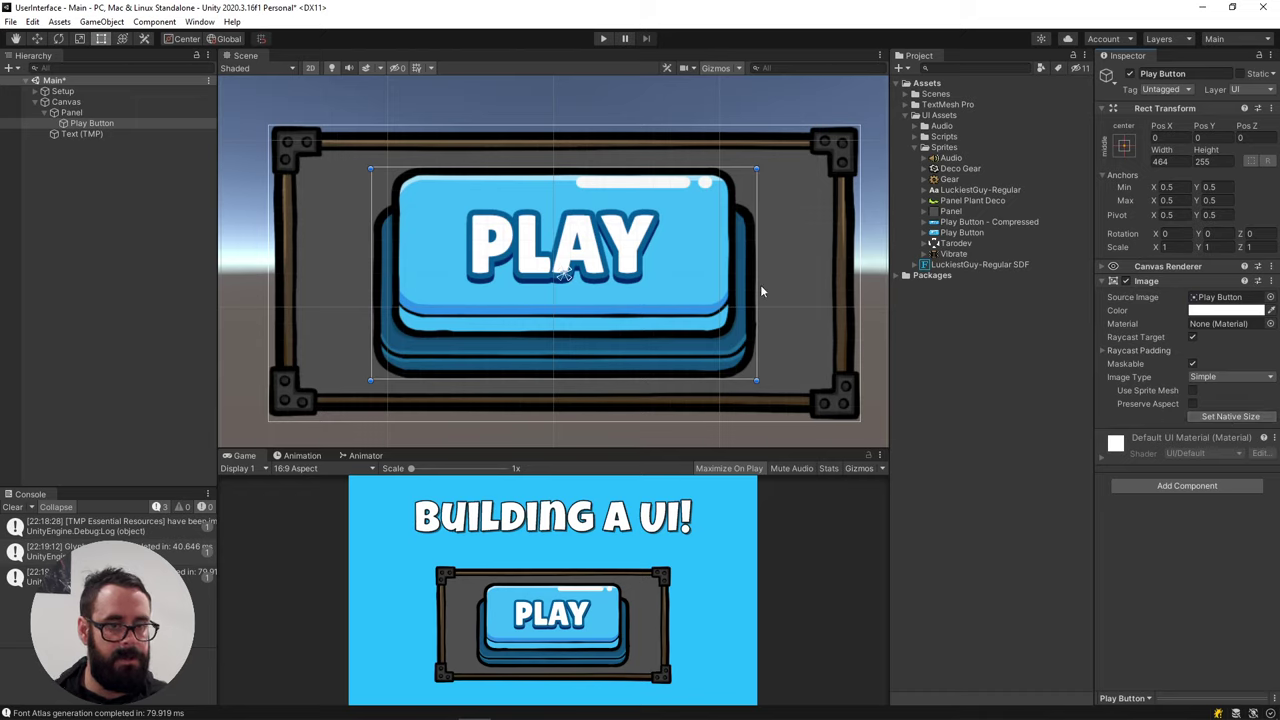
{"action": "left_click_drag", "start_coordinate": [756, 287], "coordinate": [668, 282], "text": "alt+shift"}
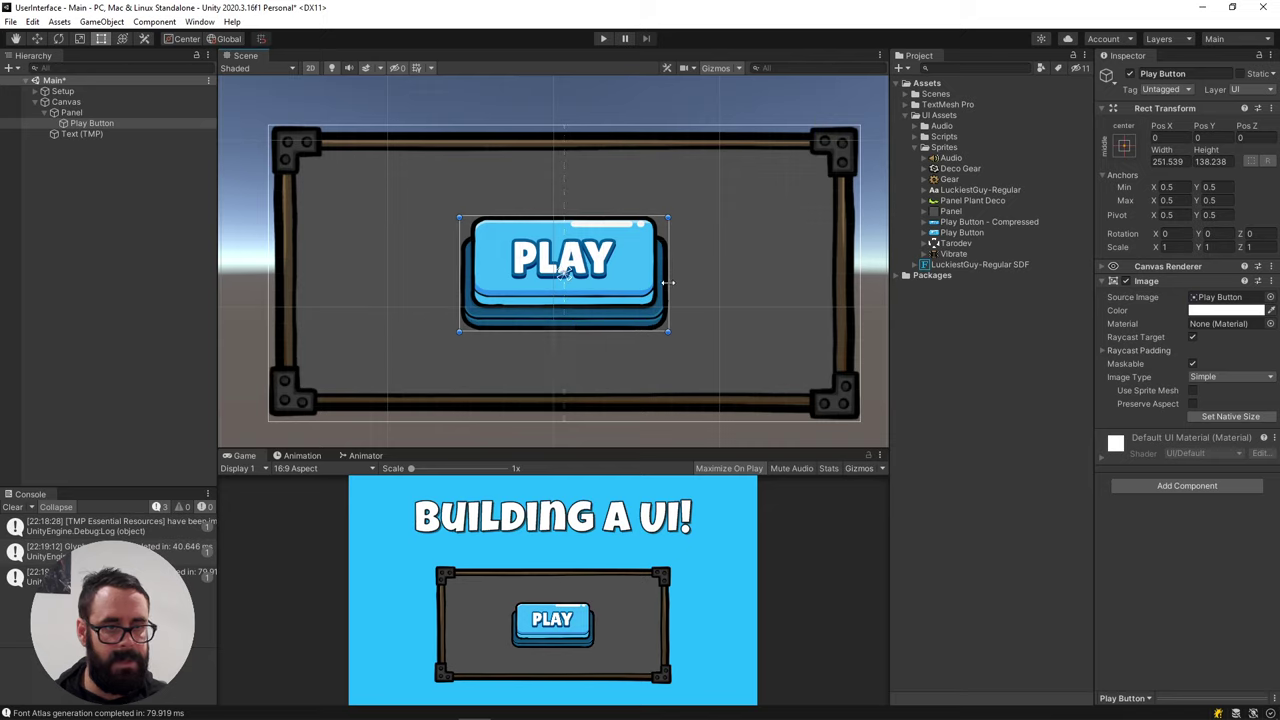
Add a Button component to Play Button
{"action": "left_click", "coordinate": [1170, 485]}
{"action": "type", "text": "but"}
{"action": "key", "text": "Return"}
Run the scene and press the PLAY button repeatedly to check its pressed tint
{"action": "left_click", "coordinate": [603, 38]}
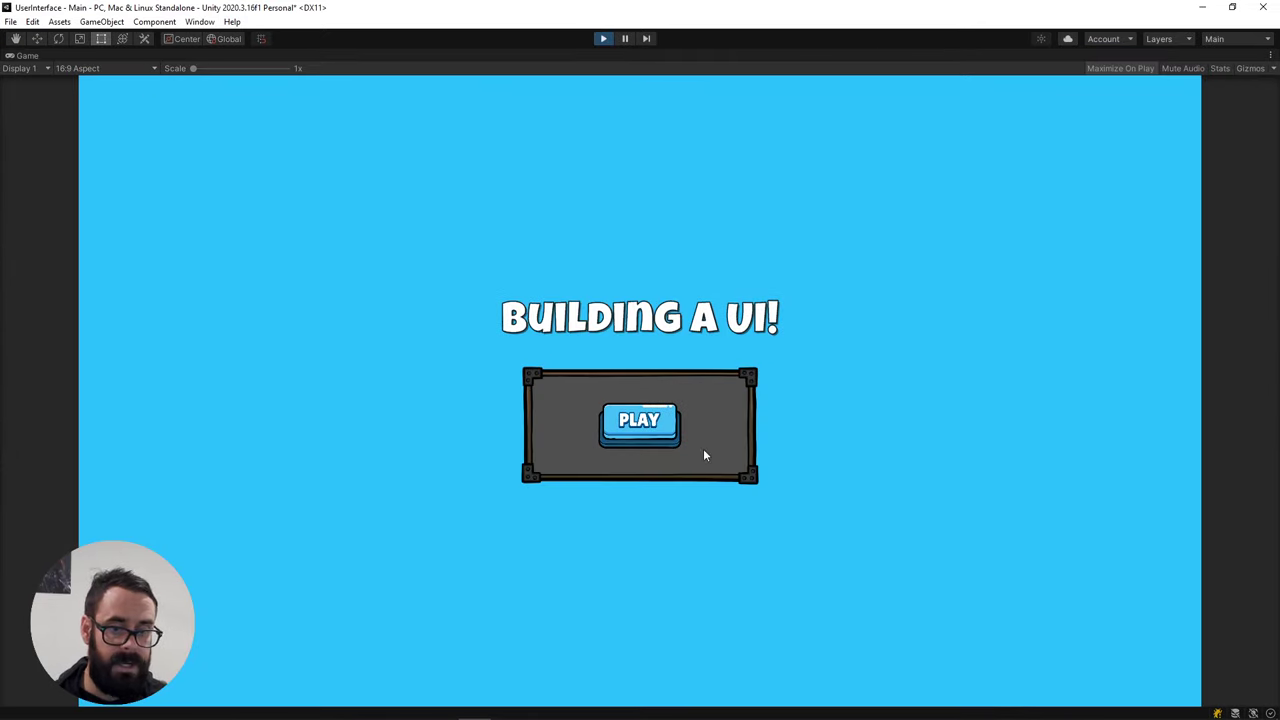
{"action": "left_click", "coordinate": [658, 427]}
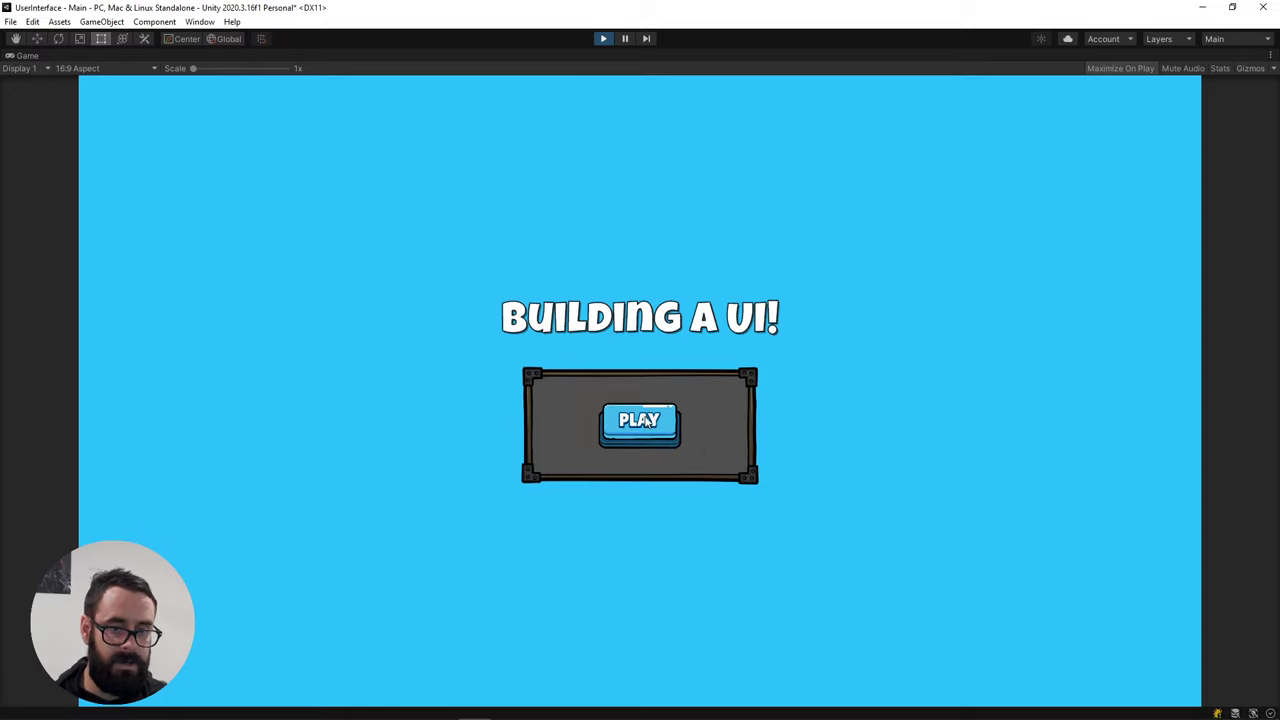
{"action": "left_click", "coordinate": [662, 425]}
{"action": "left_click", "coordinate": [665, 425]}
{"action": "left_click", "coordinate": [652, 422]}
{"action": "left_click", "coordinate": [612, 440]}
{"action": "left_click", "coordinate": [640, 437]}
{"action": "left_click", "coordinate": [648, 425]}
{"action": "left_click", "coordinate": [650, 425]}
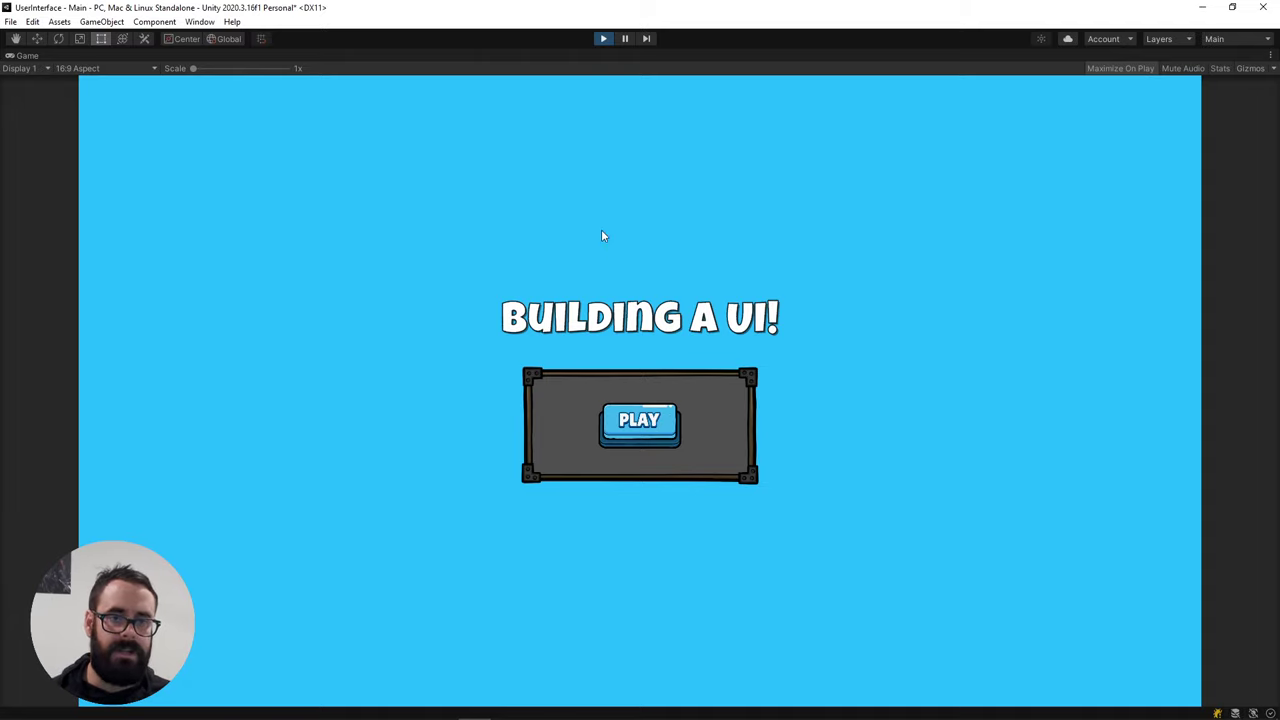
Stop the game, clear the canvas selection, and run it again
{"action": "left_click", "coordinate": [603, 38]}
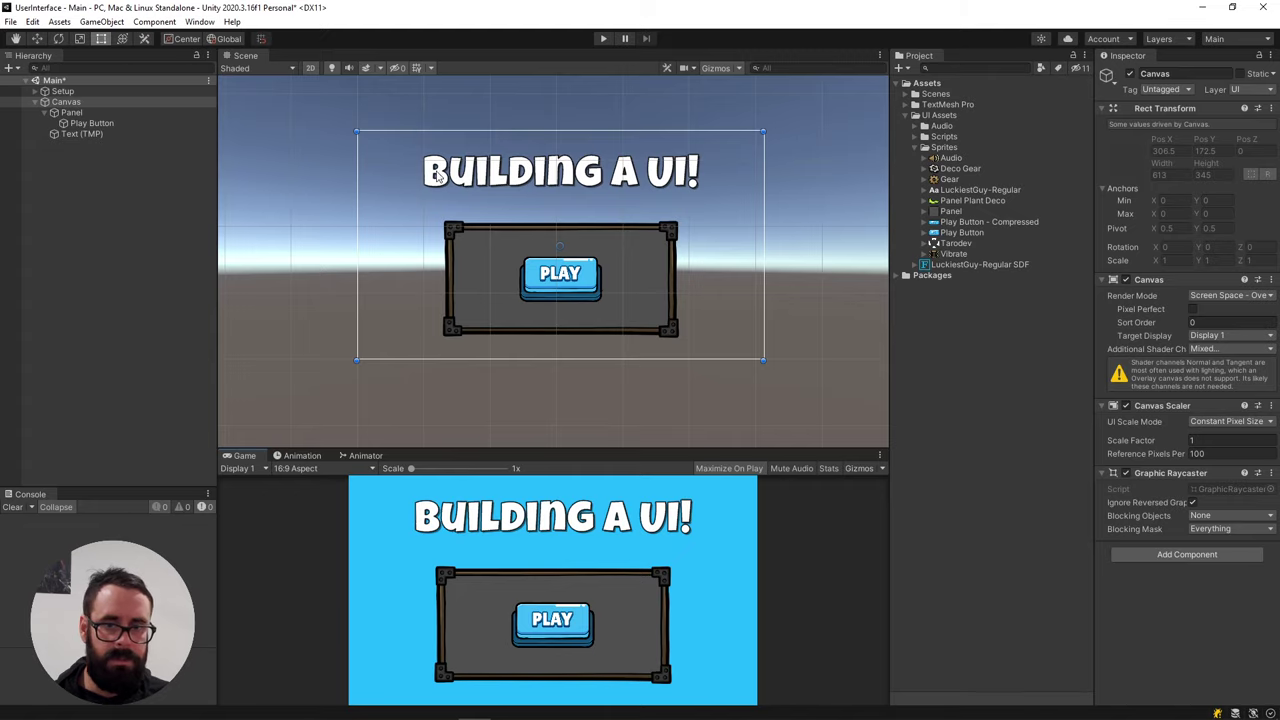
{"action": "left_click", "coordinate": [318, 257]}
{"action": "left_click", "coordinate": [604, 38]}
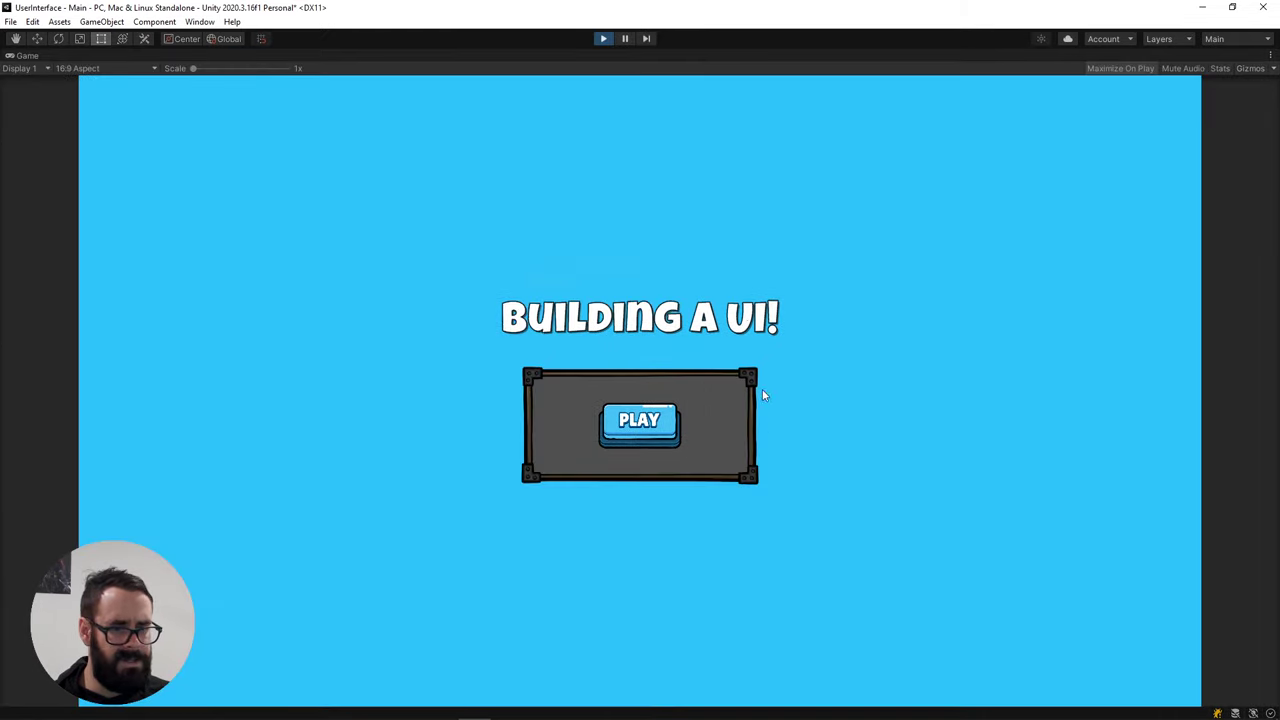
Stop the game and set the Canvas Scaler's UI Scale Mode to Scale With Screen Size
{"action": "left_click", "coordinate": [602, 39]}
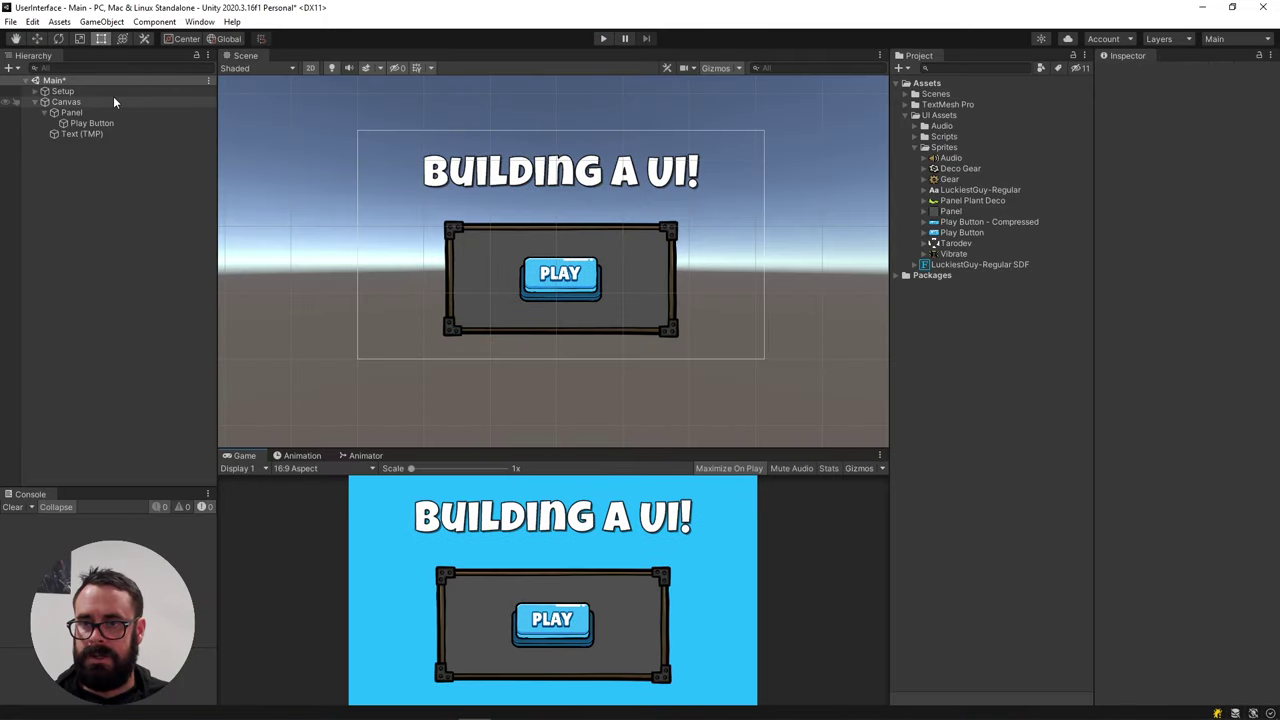
{"action": "left_click", "coordinate": [70, 102]}
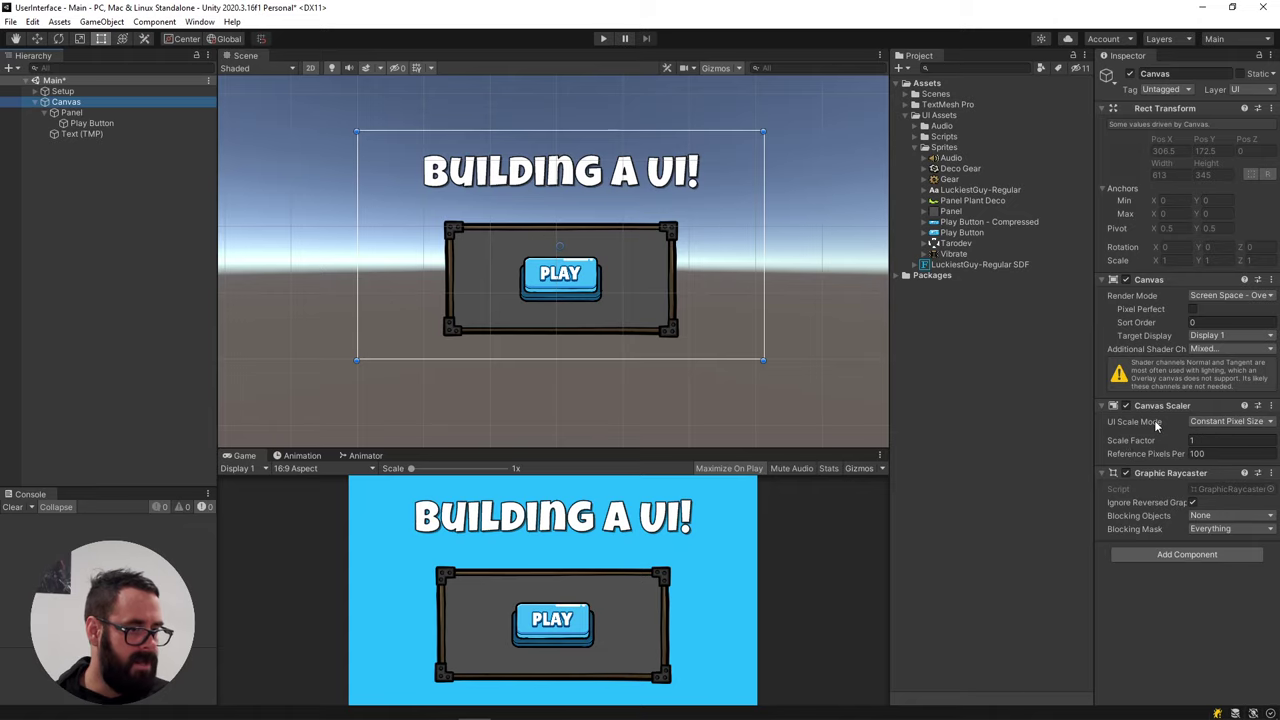
{"action": "left_click", "coordinate": [1222, 424]}
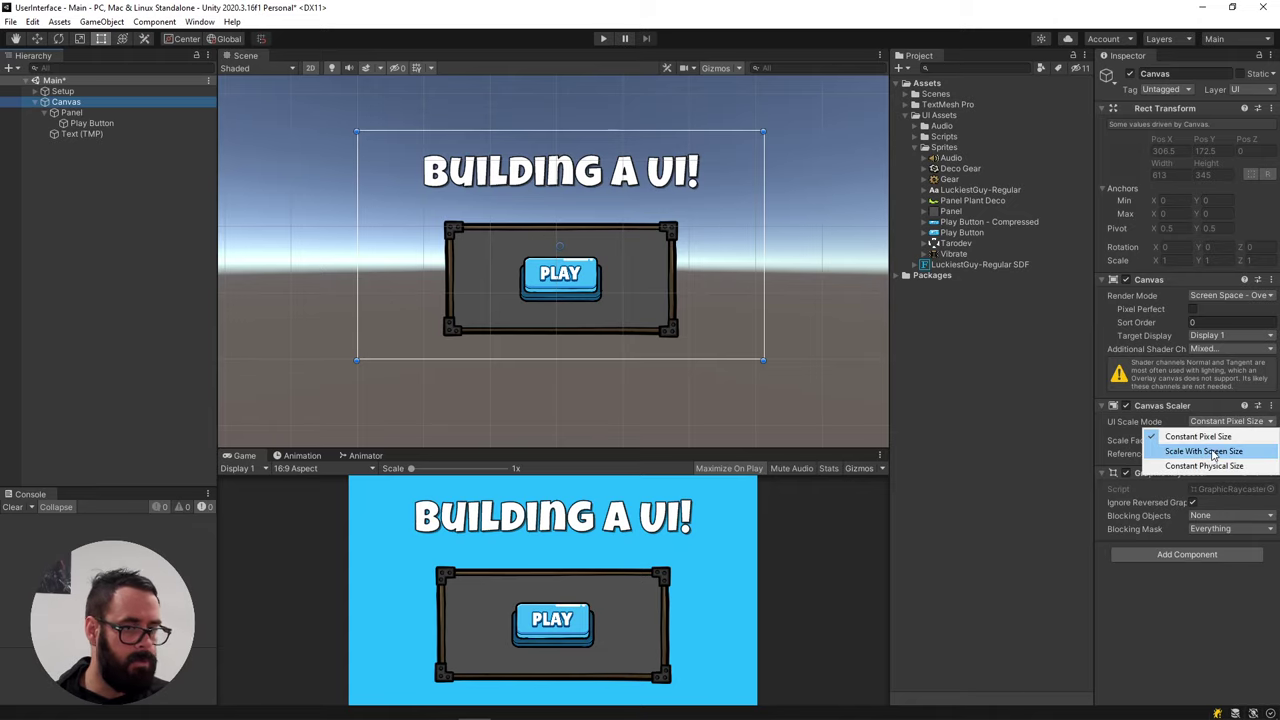
{"action": "left_click", "coordinate": [1214, 453]}
{"action": "left_click", "coordinate": [566, 125]}
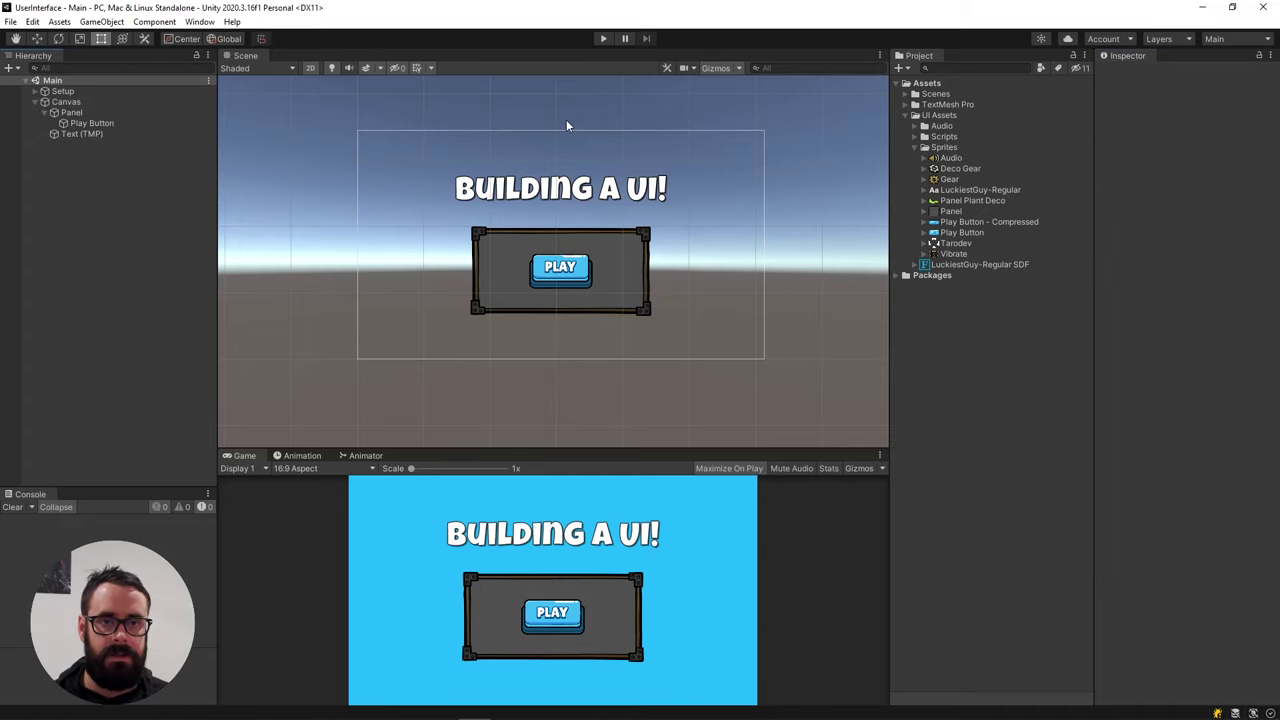
Test the new canvas scaling in Play mode, then select the Play Button
{"action": "left_click", "coordinate": [603, 39]}
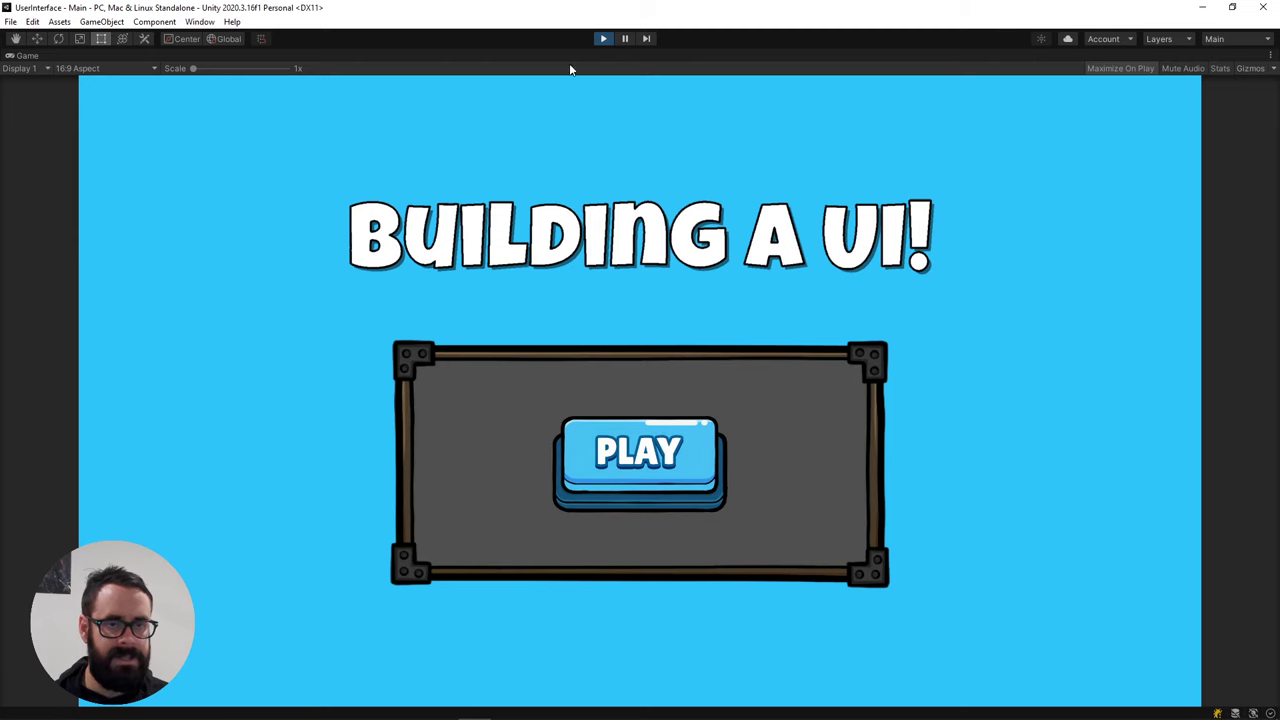
{"action": "left_click", "coordinate": [603, 39]}
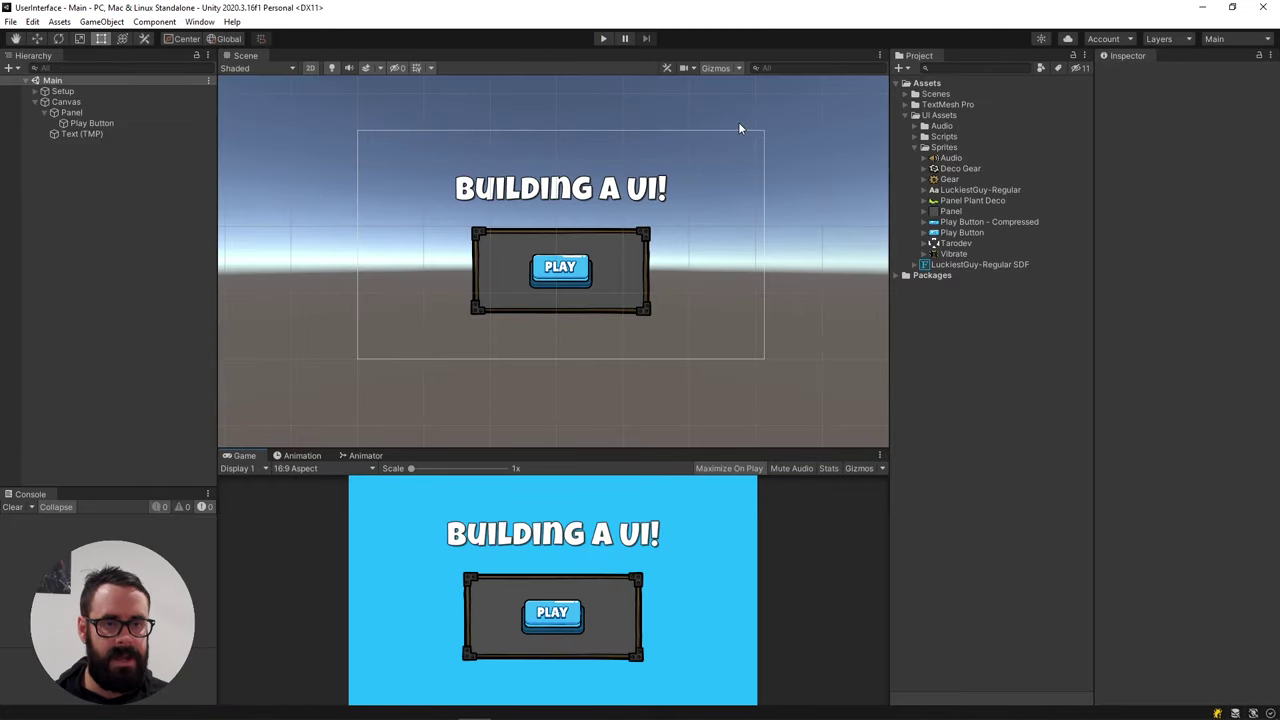
{"action": "left_click", "coordinate": [94, 123]}
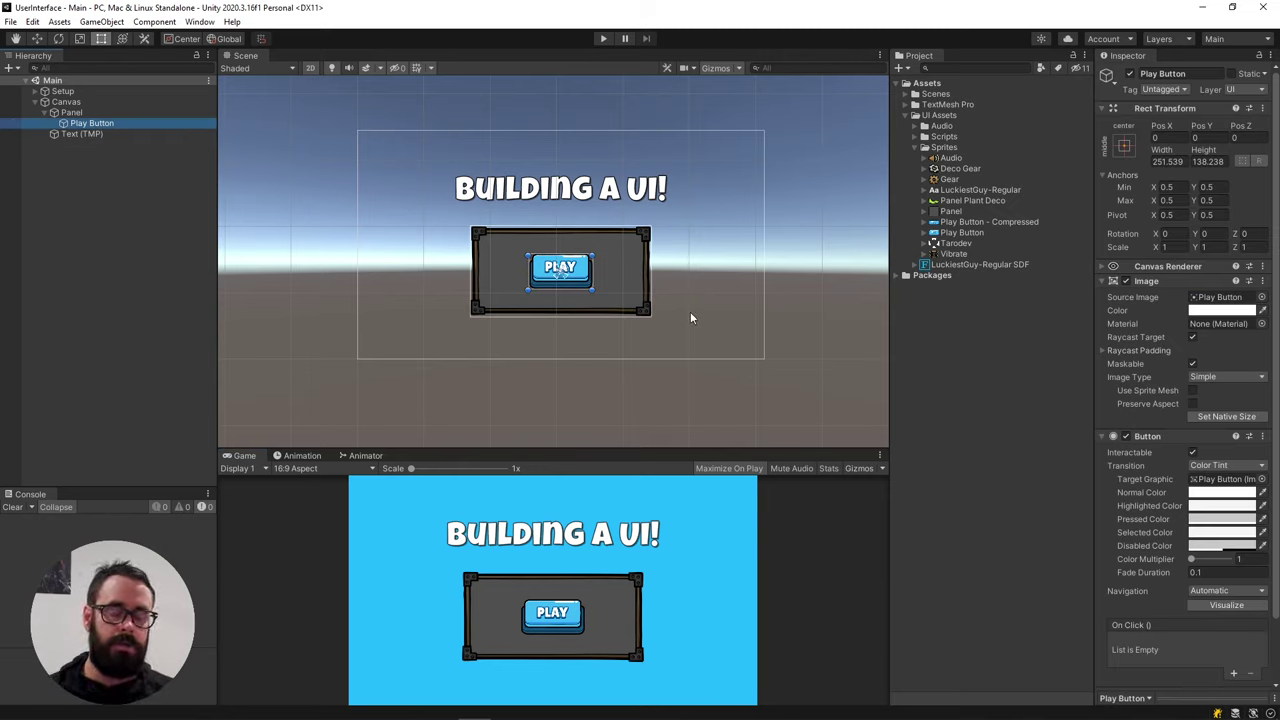
Compare the Play Button and Play Button - Compressed sprites in the Inspector preview
{"action": "left_click", "coordinate": [958, 233]}
{"action": "left_click_drag", "start_coordinate": [1182, 693], "coordinate": [1197, 496]}
{"action": "left_click", "coordinate": [976, 222]}
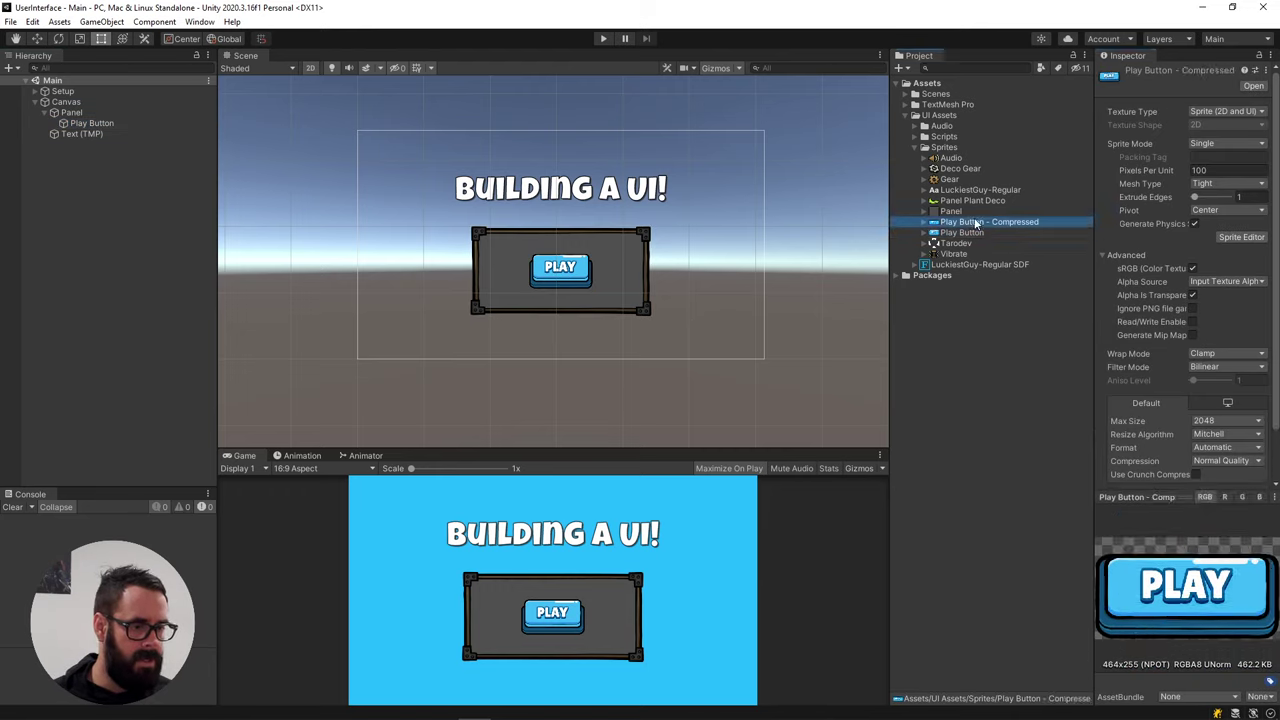
{"action": "left_click", "coordinate": [967, 234]}
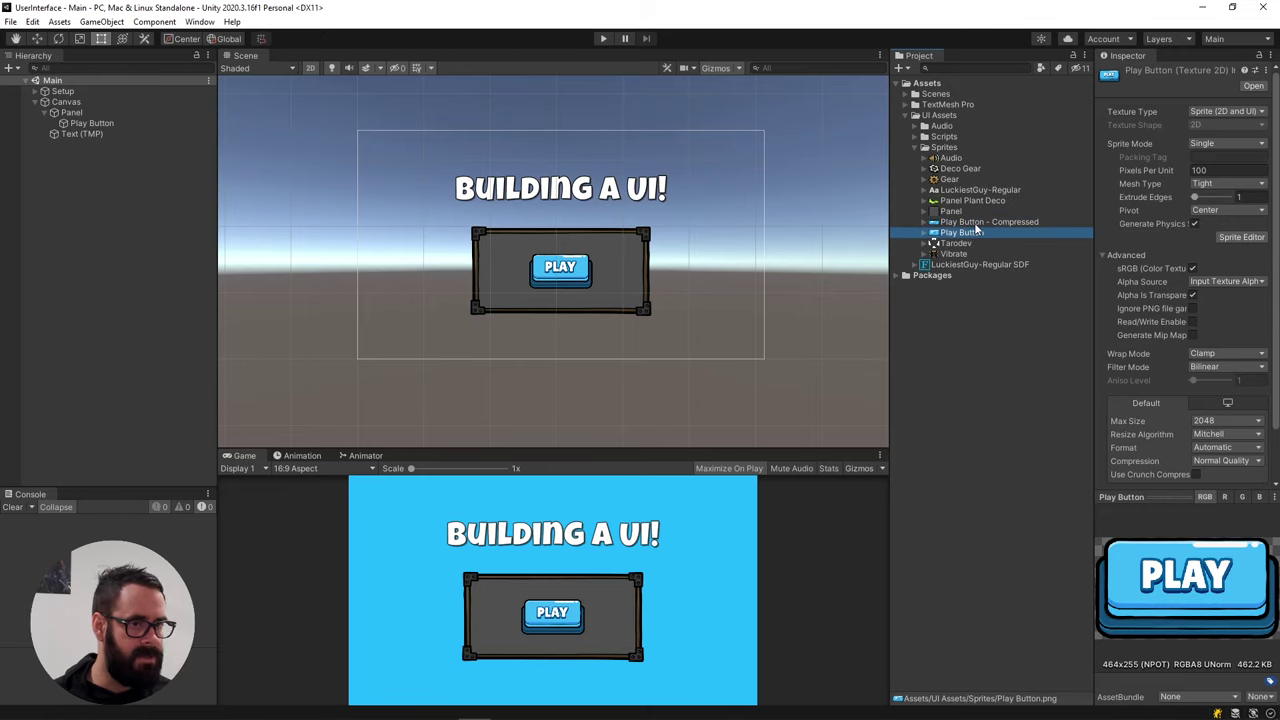
{"action": "left_click", "coordinate": [972, 222]}
Create a C# script named ClickyButton in Assets and open it in Visual Studio
{"action": "right_click", "coordinate": [926, 84]}
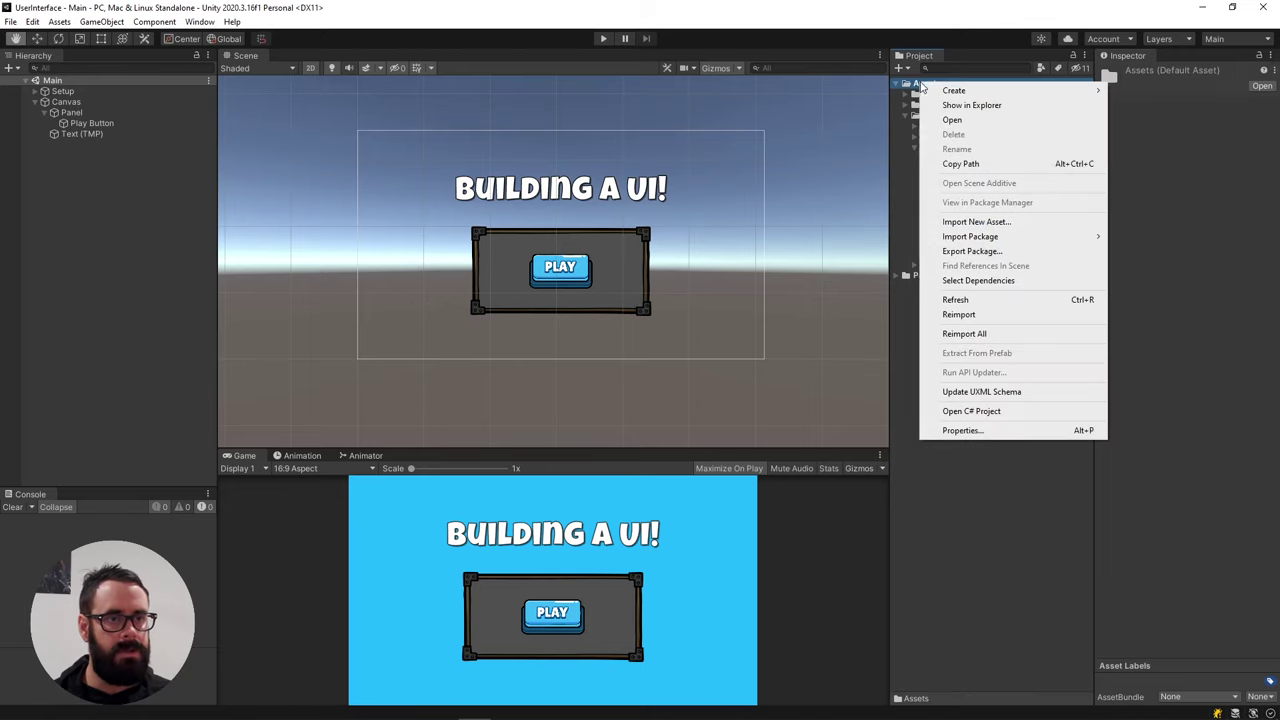
{"action": "mouse_move", "coordinate": [1050, 86]}
{"action": "left_click", "coordinate": [1151, 110]}
{"action": "type", "text": "Click"}
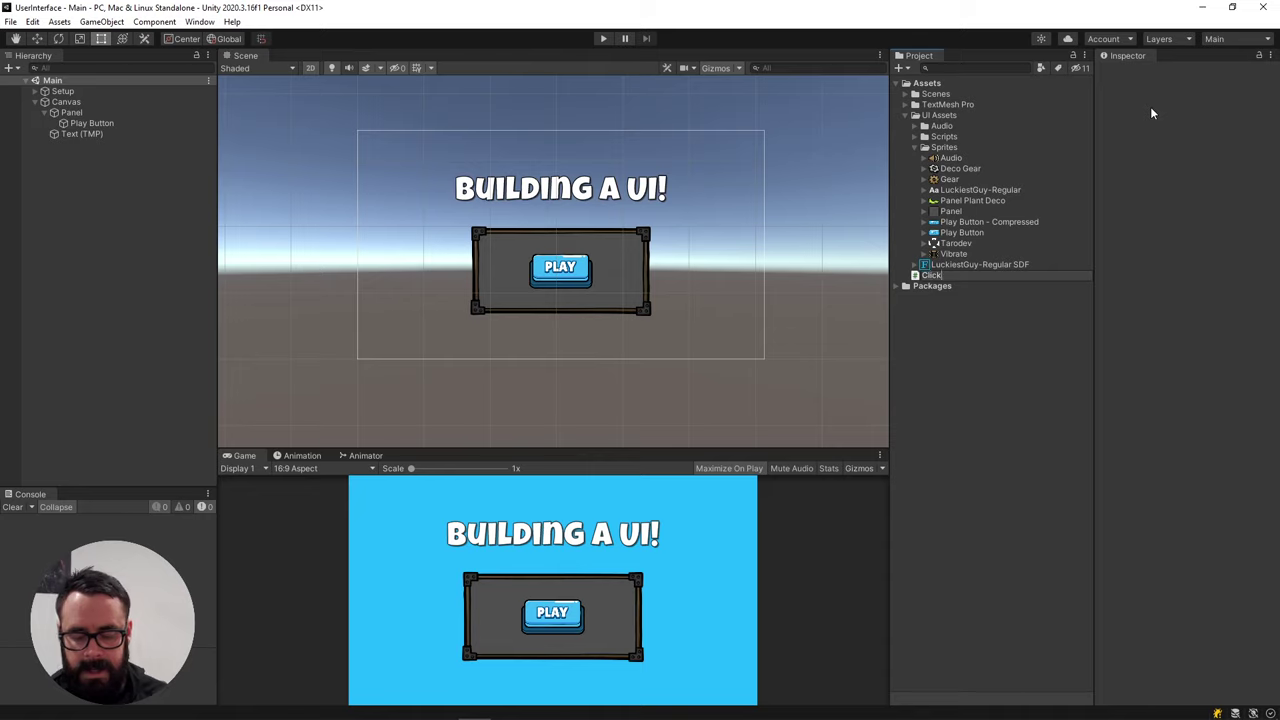
{"action": "type", "text": "yButton"}
{"action": "key", "text": "Return"}
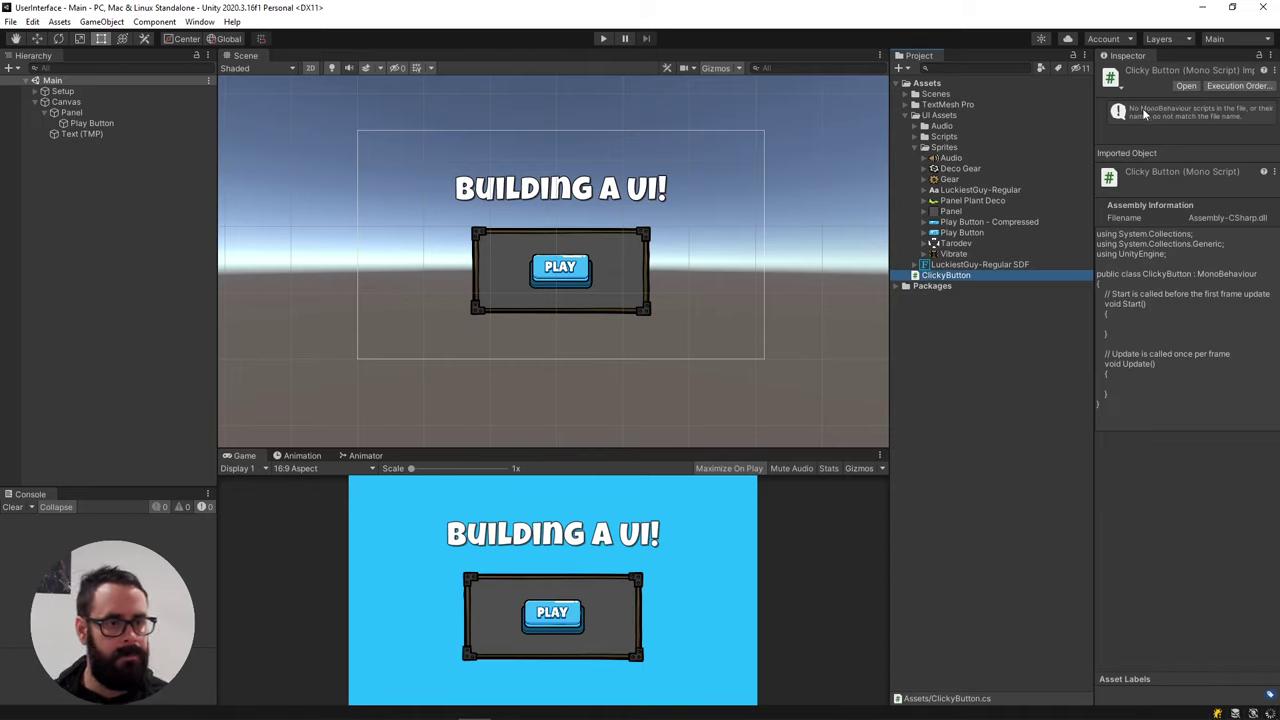
{"action": "double_click", "coordinate": [960, 278]}
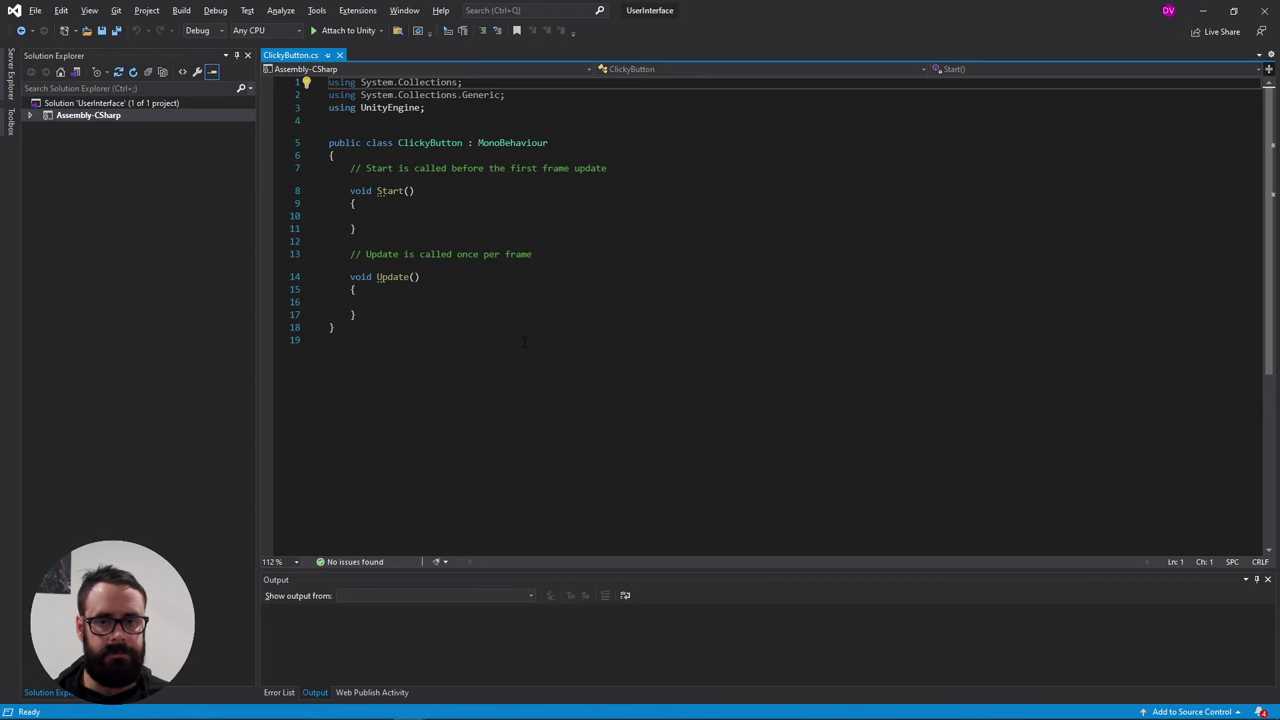
Add using directives for UnityEngine.EventSystems and UnityEngine.UI
{"action": "left_click", "coordinate": [524, 342]}
{"action": "left_click", "coordinate": [600, 108]}
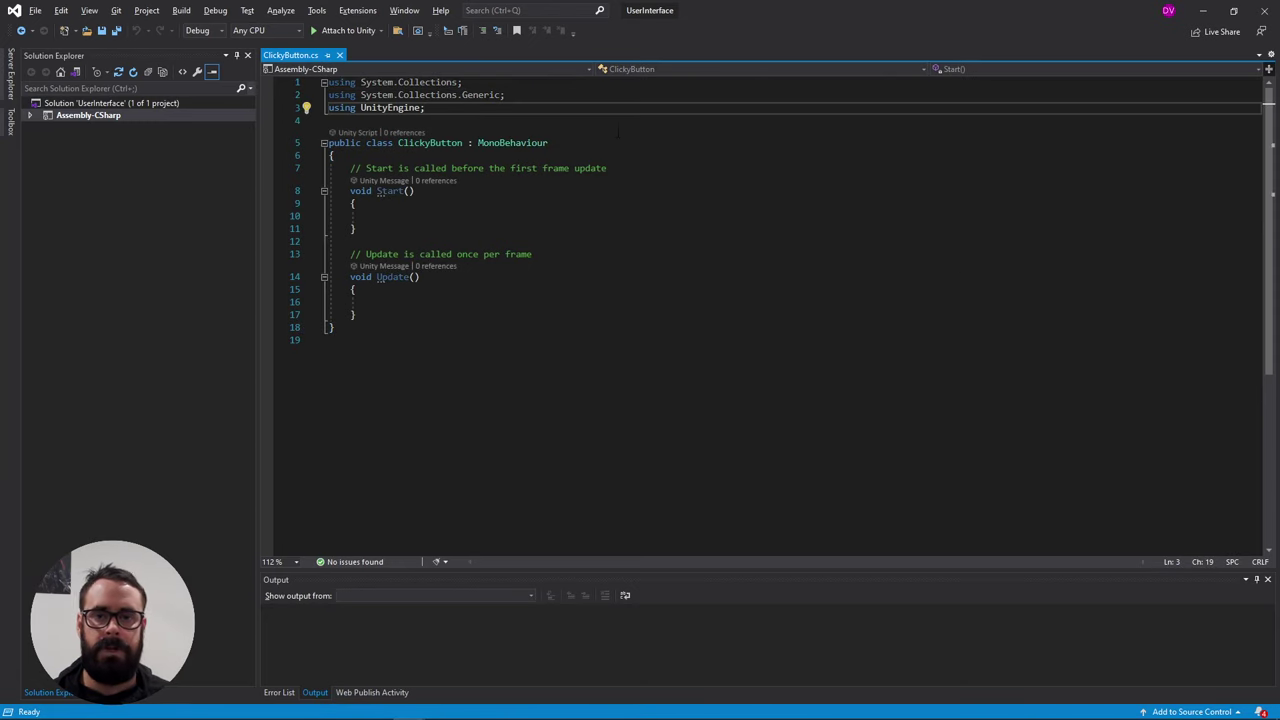
{"action": "key", "text": "Return"}
{"action": "type", "text": "using Unity"}
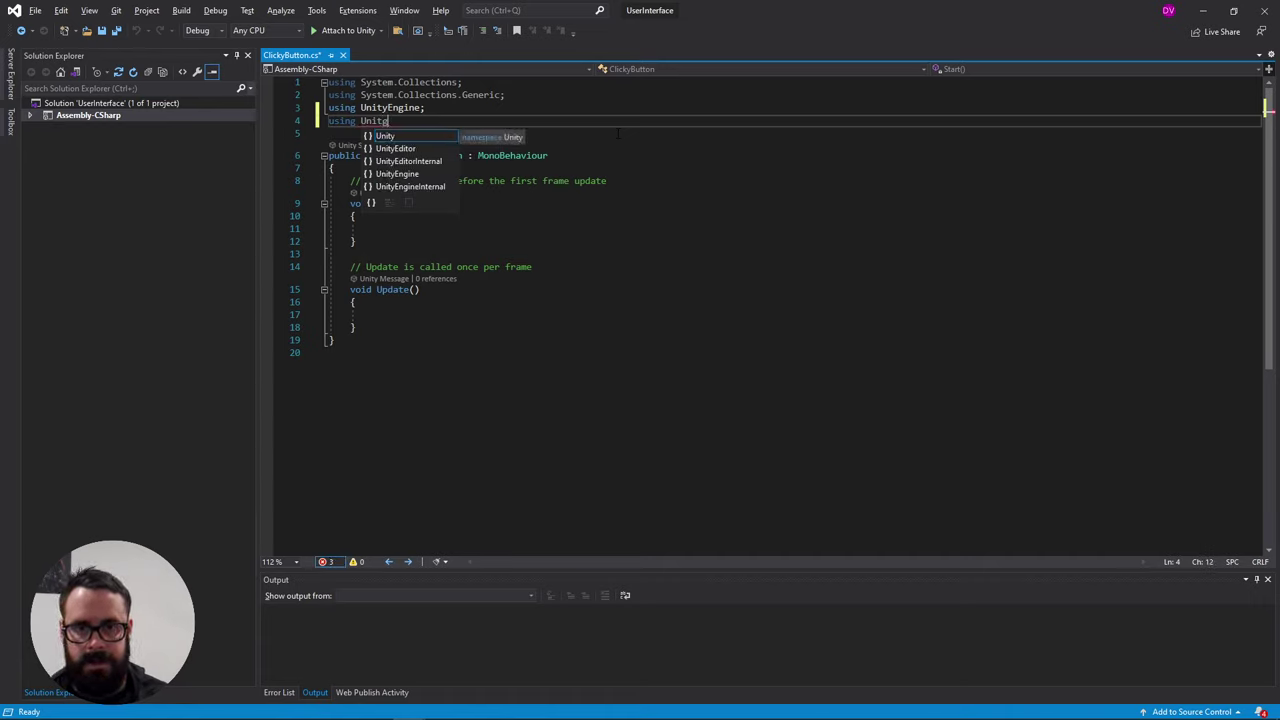
{"action": "key", "text": "Down"}
{"action": "key", "text": "Down"}
{"action": "key", "text": "Down"}
{"action": "key", "text": "Tab"}
{"action": "type", "text": ".ev"}
{"action": "key", "text": "Tab"}
{"action": "type", "text": ";"}
{"action": "key", "text": "Return"}
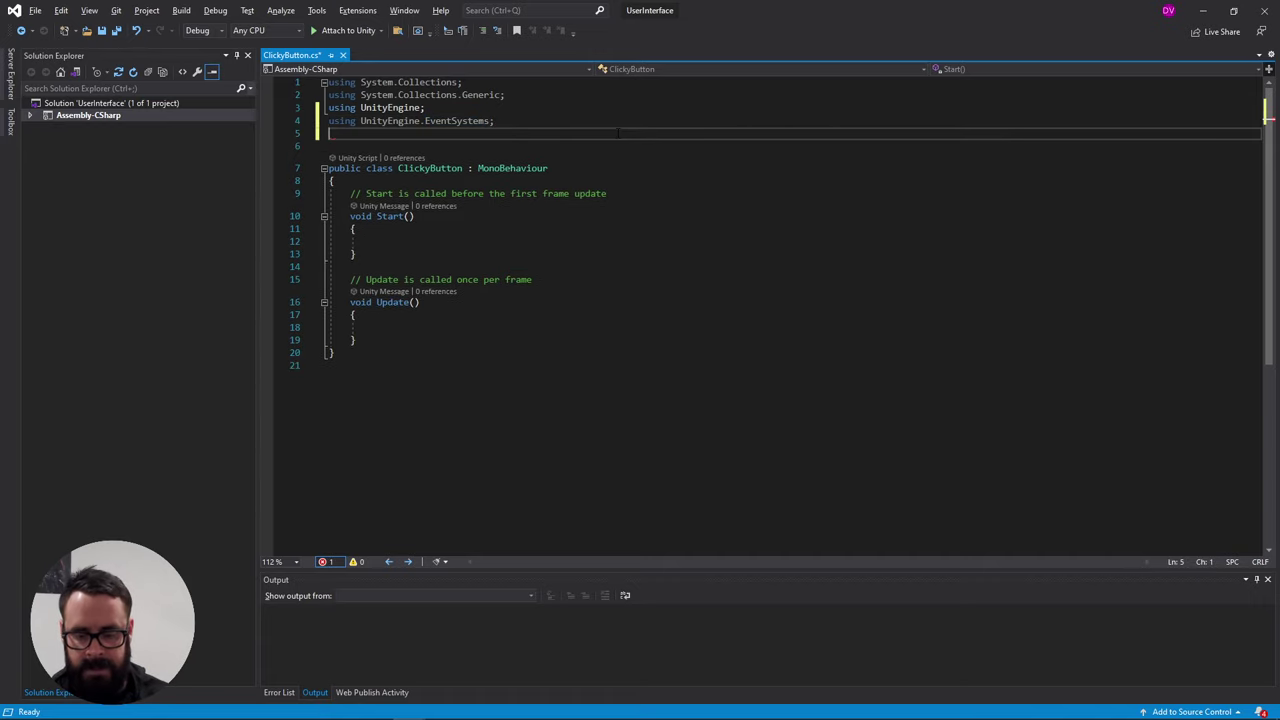
{"action": "type", "text": "using Unity"}
{"action": "key", "text": "Down"}
{"action": "key", "text": "Down"}
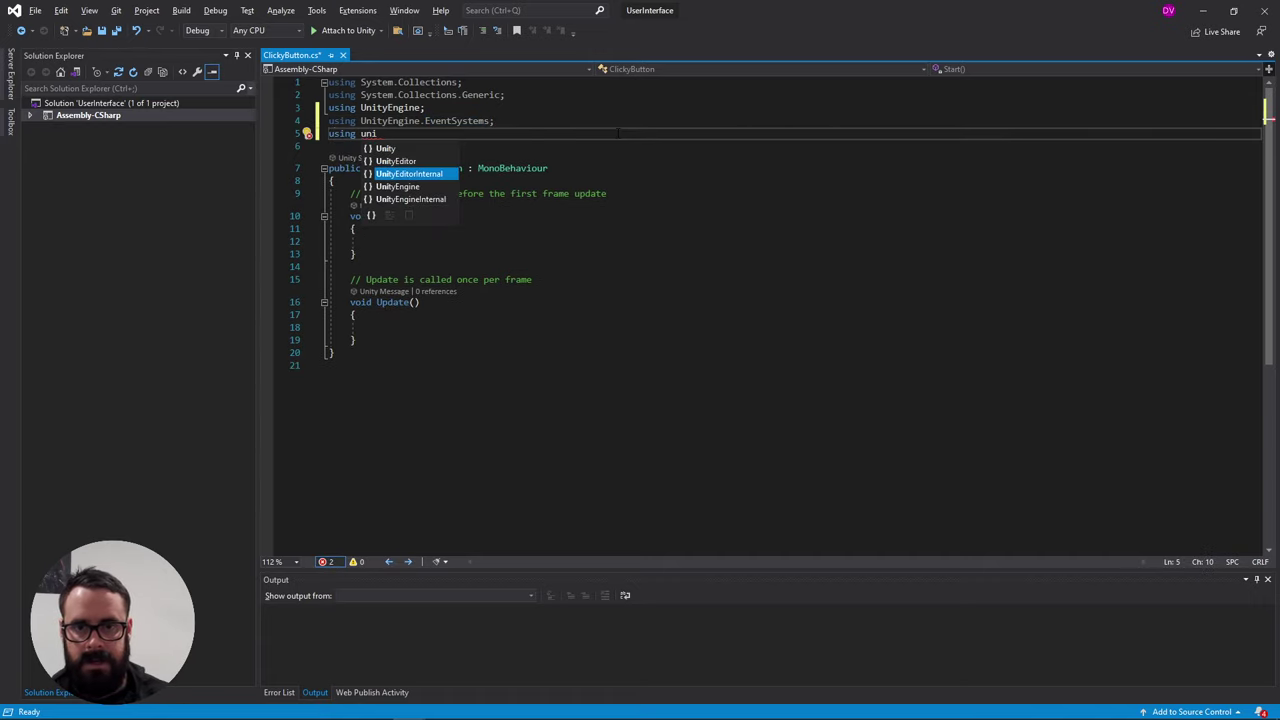
{"action": "key", "text": "Tab"}
{"action": "type", "text": ".UI;"}
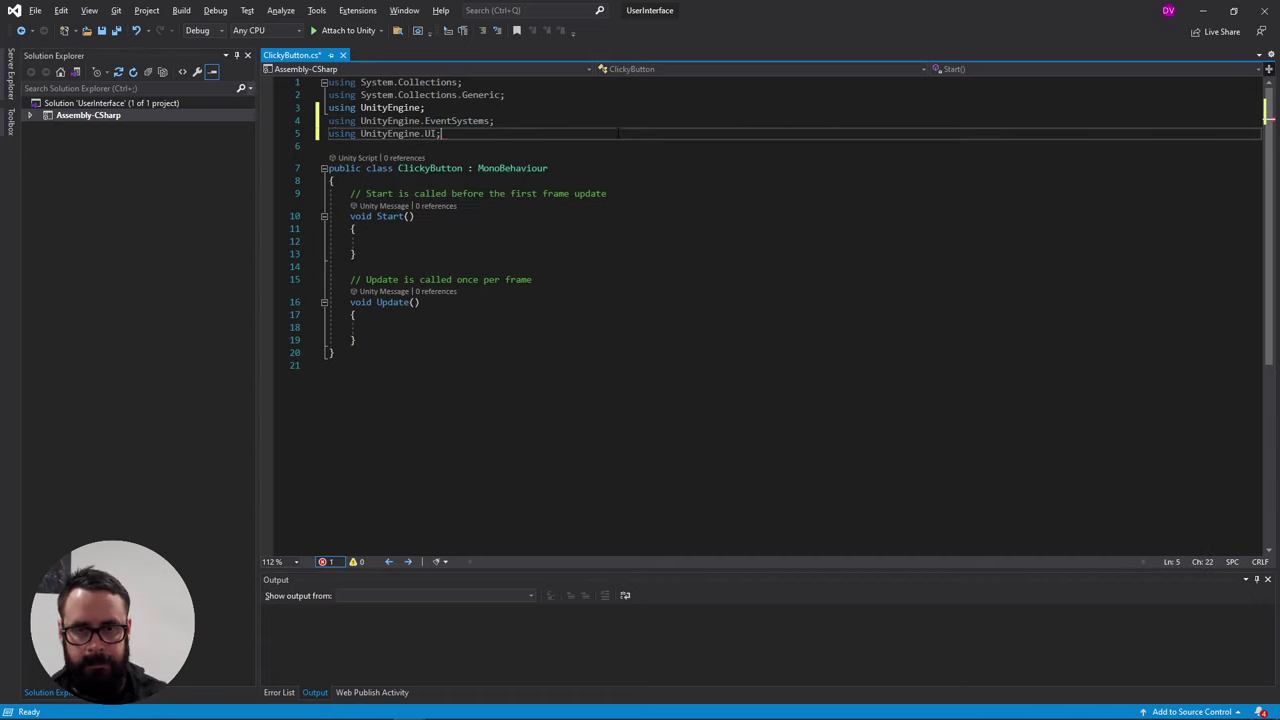
Add an OnMouseDown method after Update, then delete it again
{"action": "left_click", "coordinate": [437, 339]}
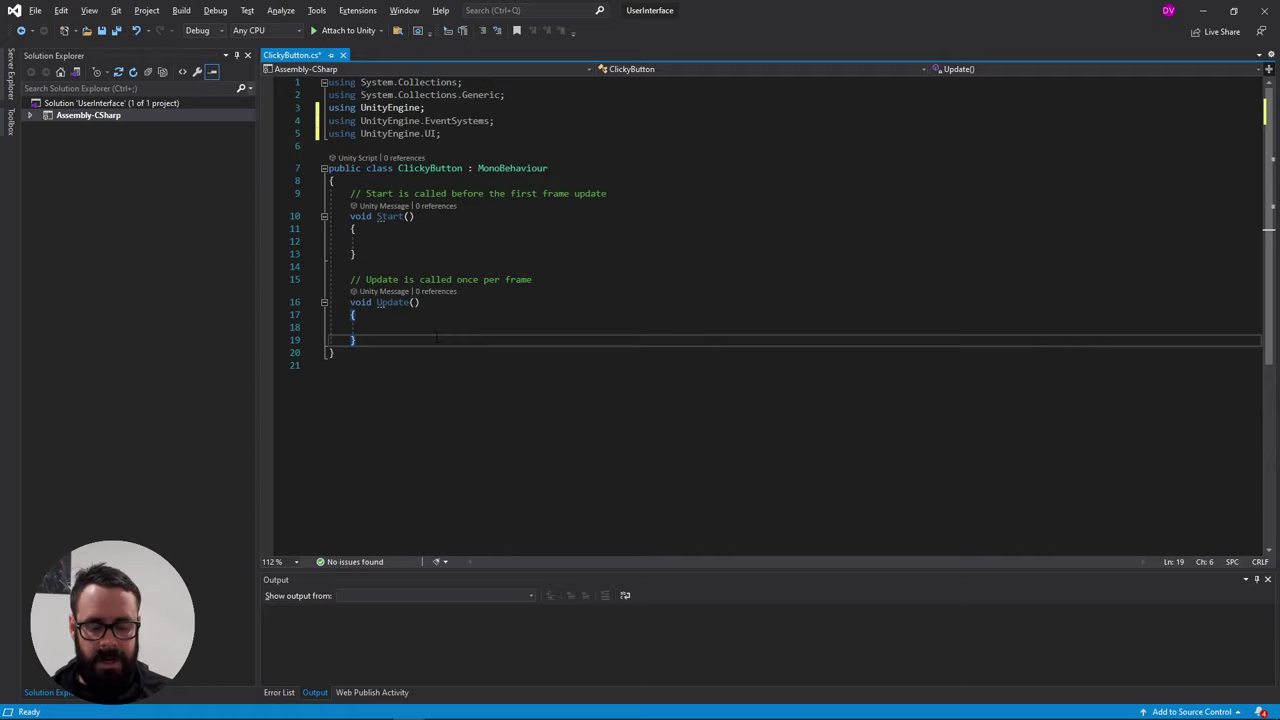
{"action": "key", "text": "Return"}
{"action": "key", "text": "Return"}
{"action": "type", "text": "void OnMouse"}
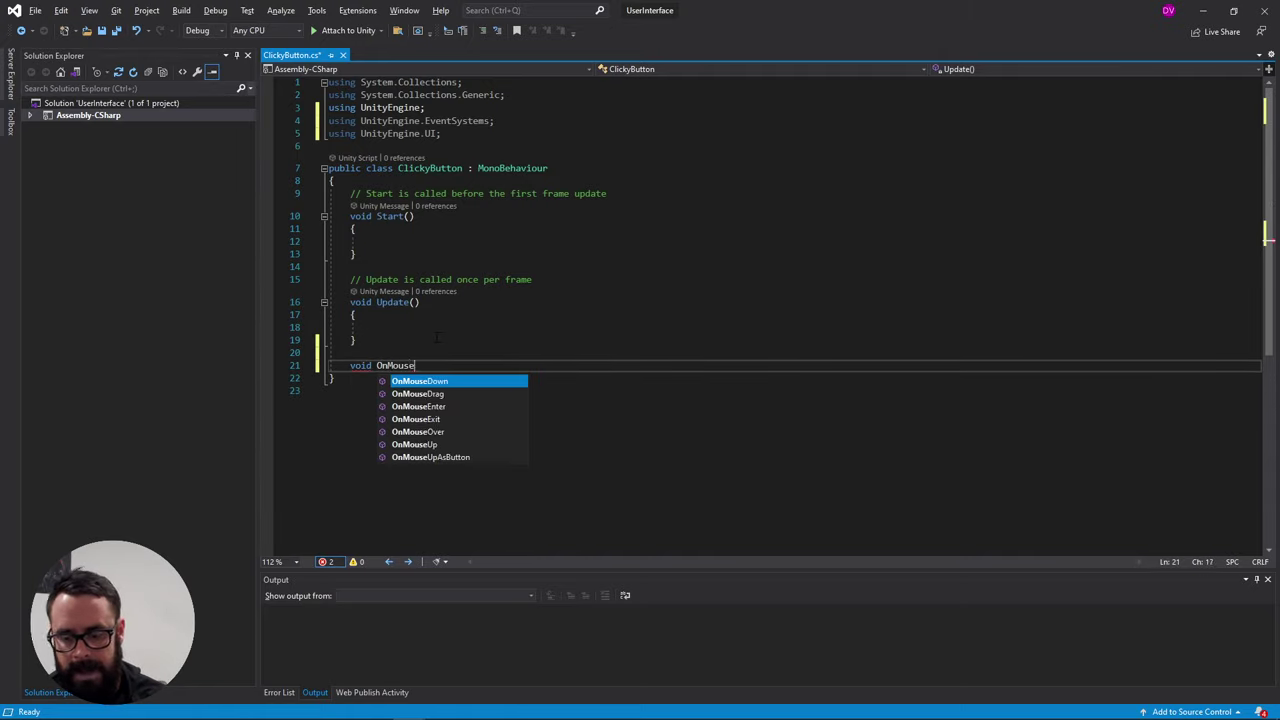
{"action": "type", "text": "Down"}
{"action": "key", "text": "Tab"}
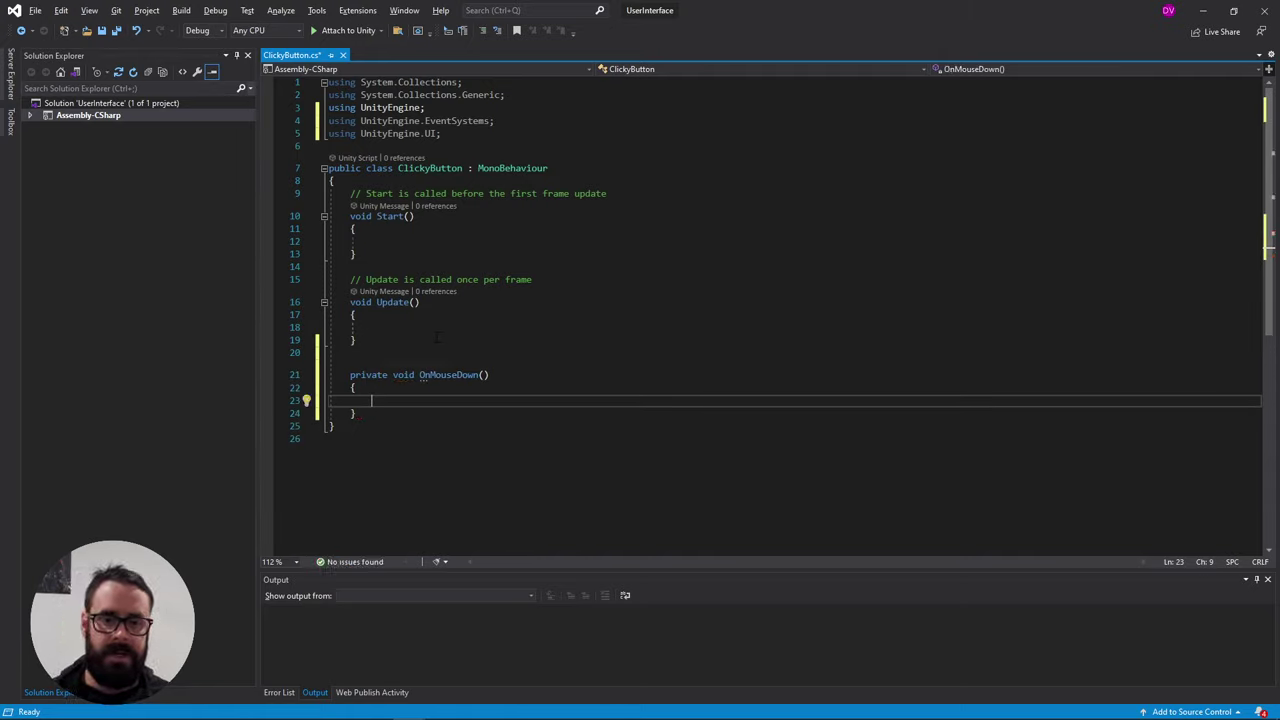
{"action": "left_click_drag", "start_coordinate": [357, 413], "coordinate": [331, 352]}
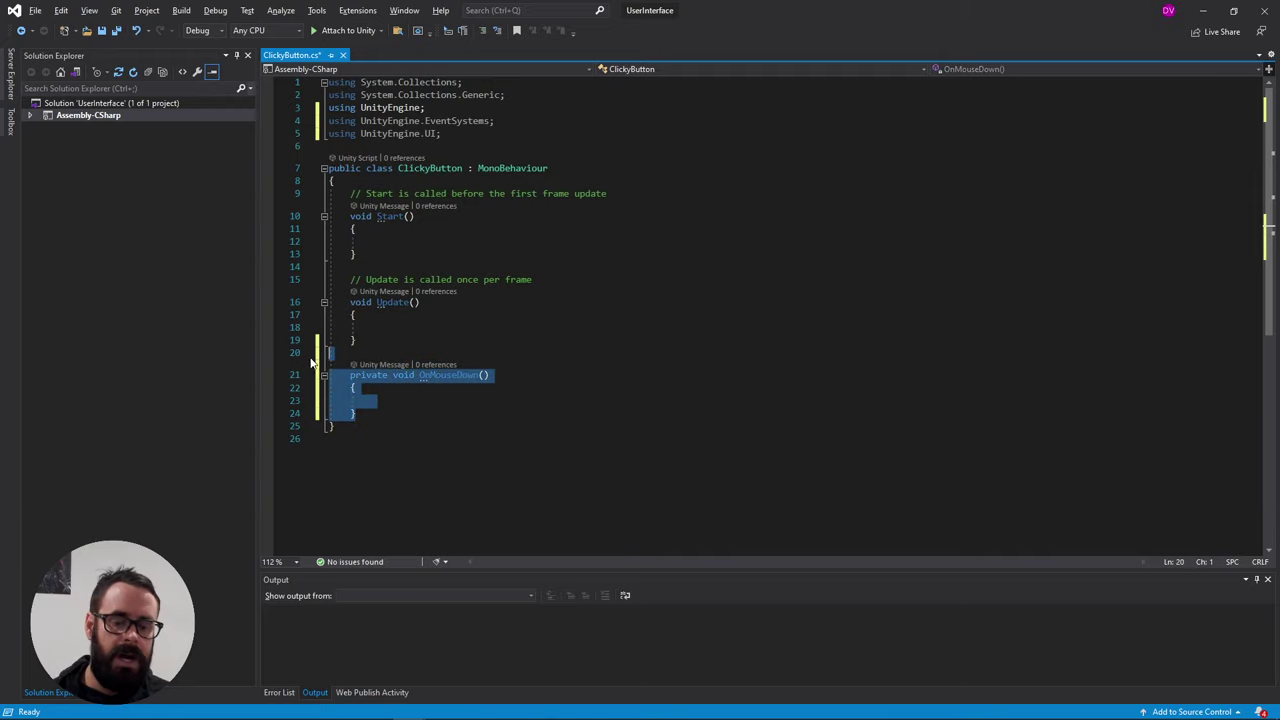
{"action": "key", "text": "Delete"}
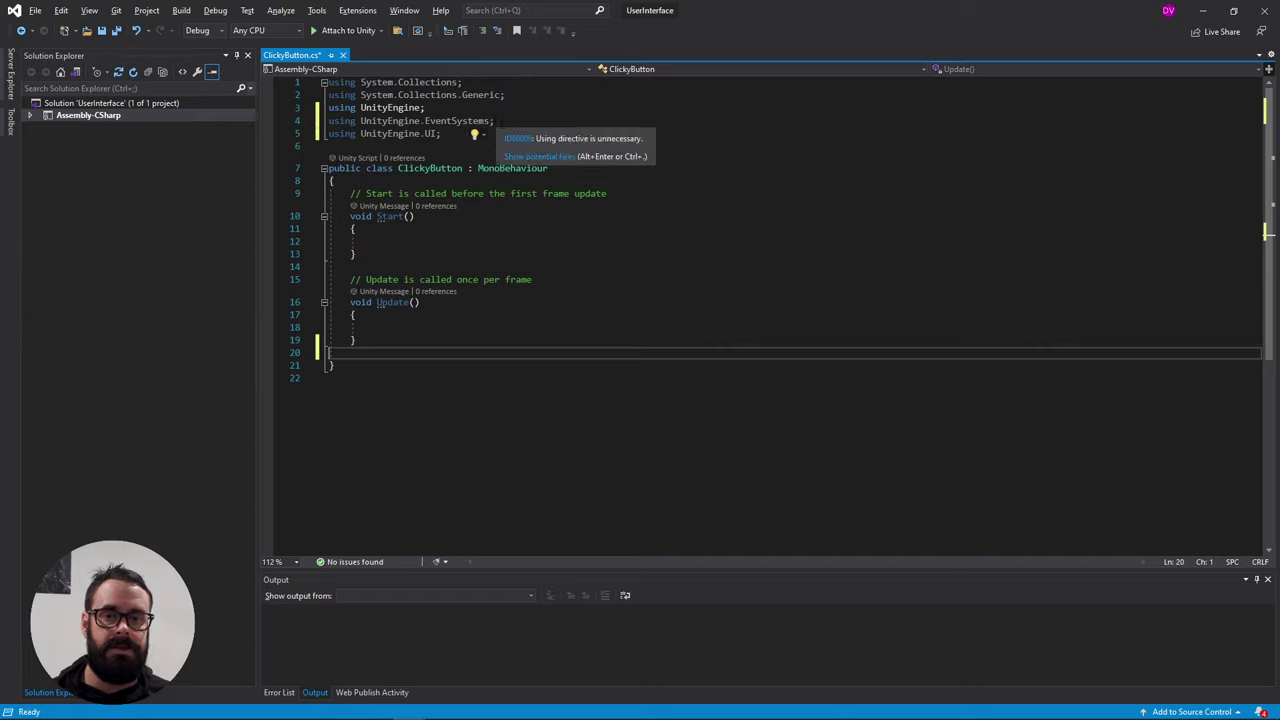
Add IPointerDownHandler and IPointerUpHandler to the class declaration after MonoBehaviour
{"action": "left_click_drag", "start_coordinate": [494, 121], "coordinate": [361, 121]}
{"action": "left_click", "coordinate": [600, 168]}
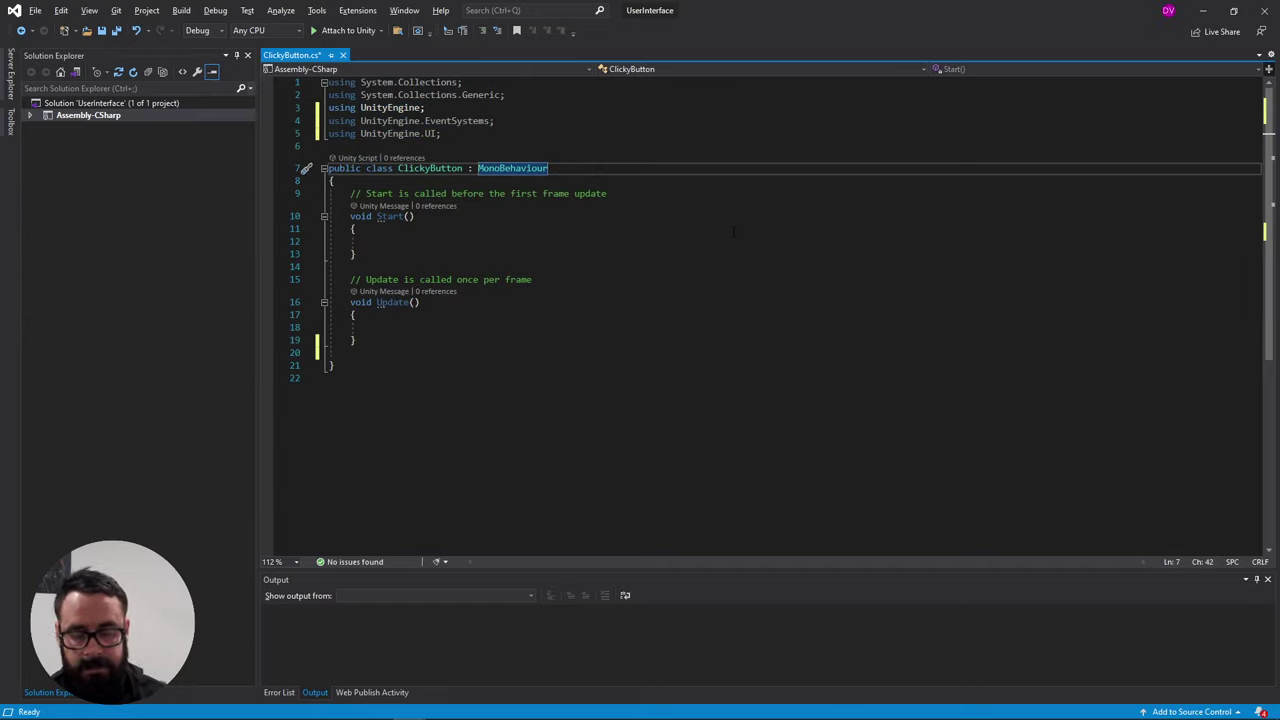
{"action": "type", "text": ",IPo"}
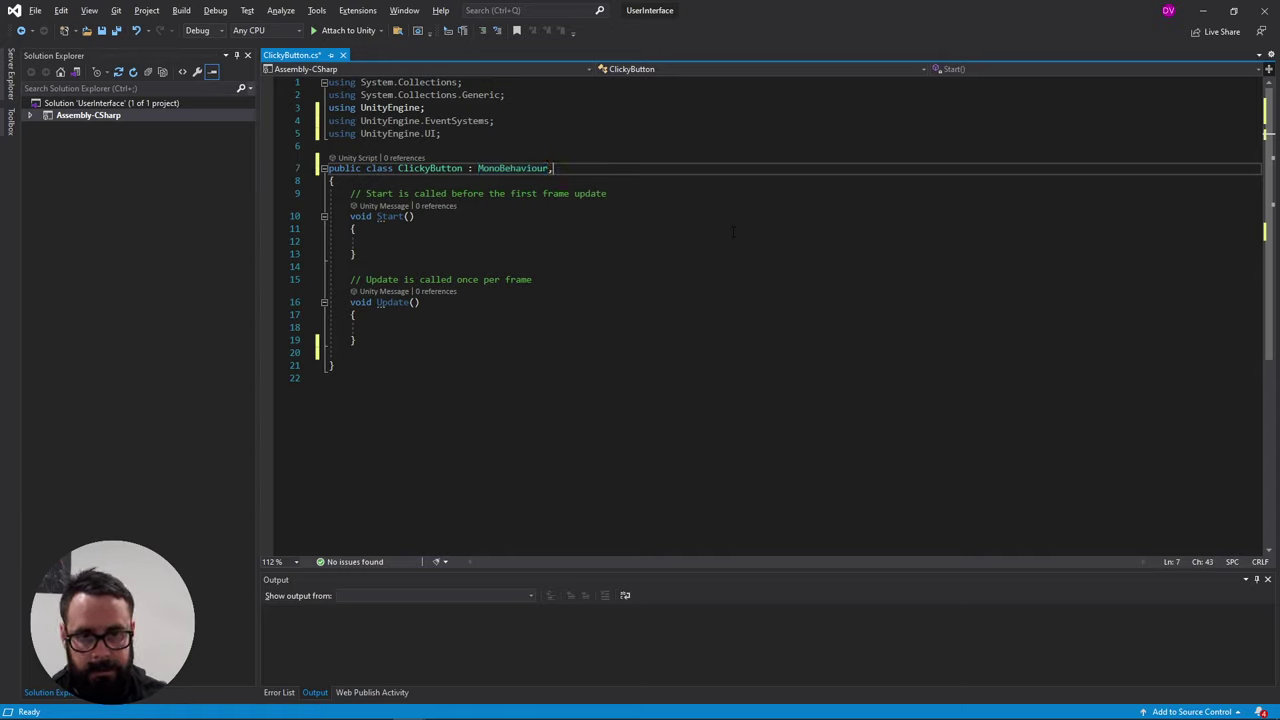
{"action": "key", "text": "Up"}
{"action": "key", "text": "Up"}
{"action": "key", "text": "Up"}
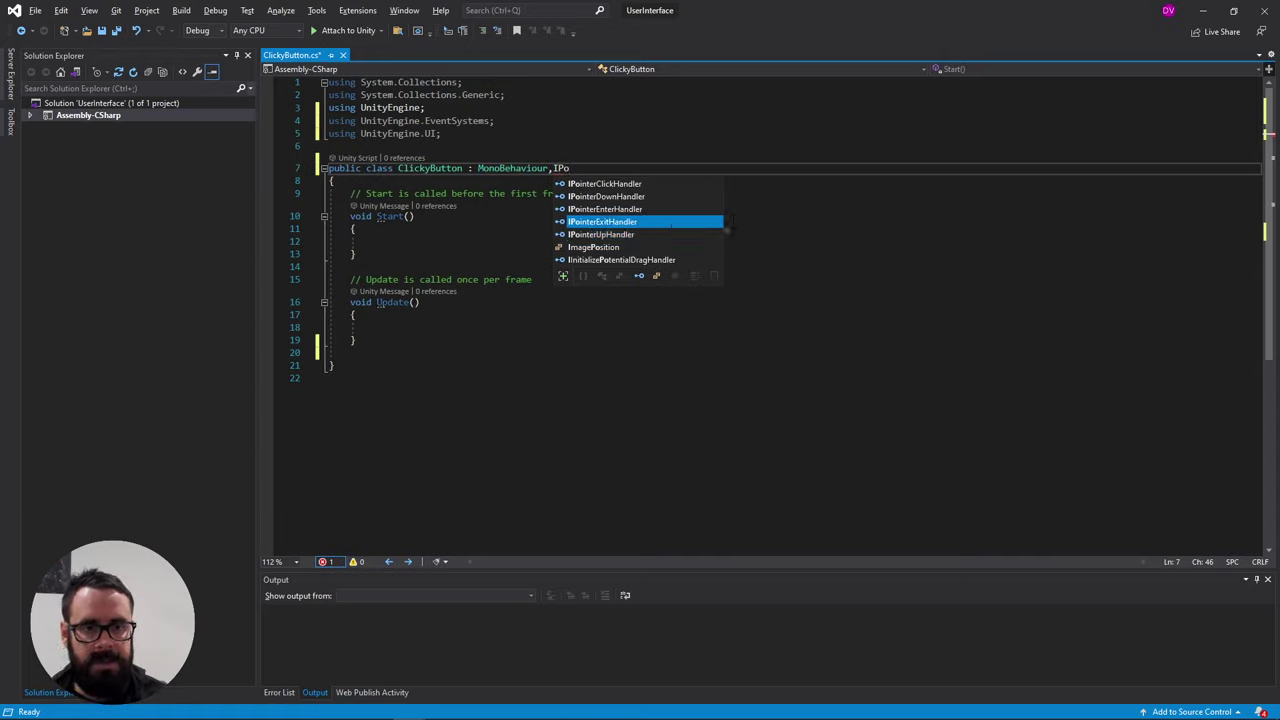
{"action": "key", "text": "Tab"}
{"action": "type", "text": ",Ipo"}
{"action": "key", "text": "Down"}
{"action": "key", "text": "Down"}
{"action": "key", "text": "Down"}
{"action": "key", "text": "Tab"}
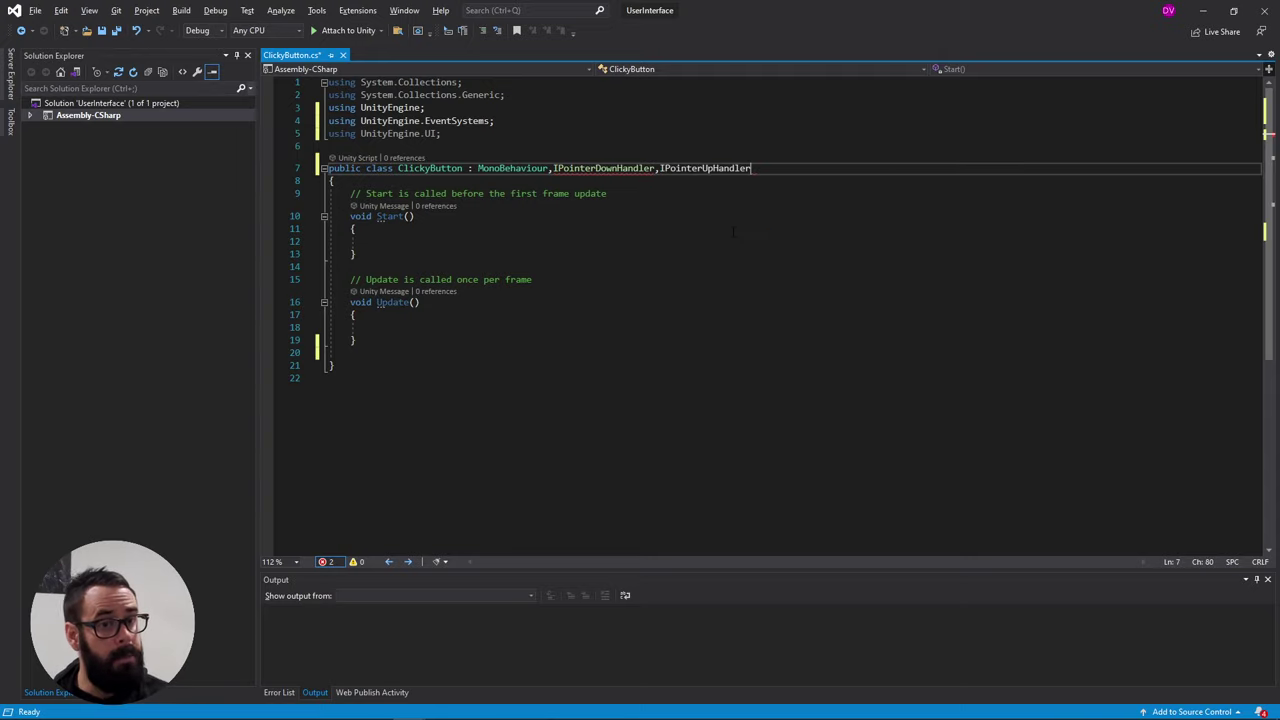
Generate the OnPointerDown and OnPointerUp stubs by implementing each interface
{"action": "left_click", "coordinate": [608, 168]}
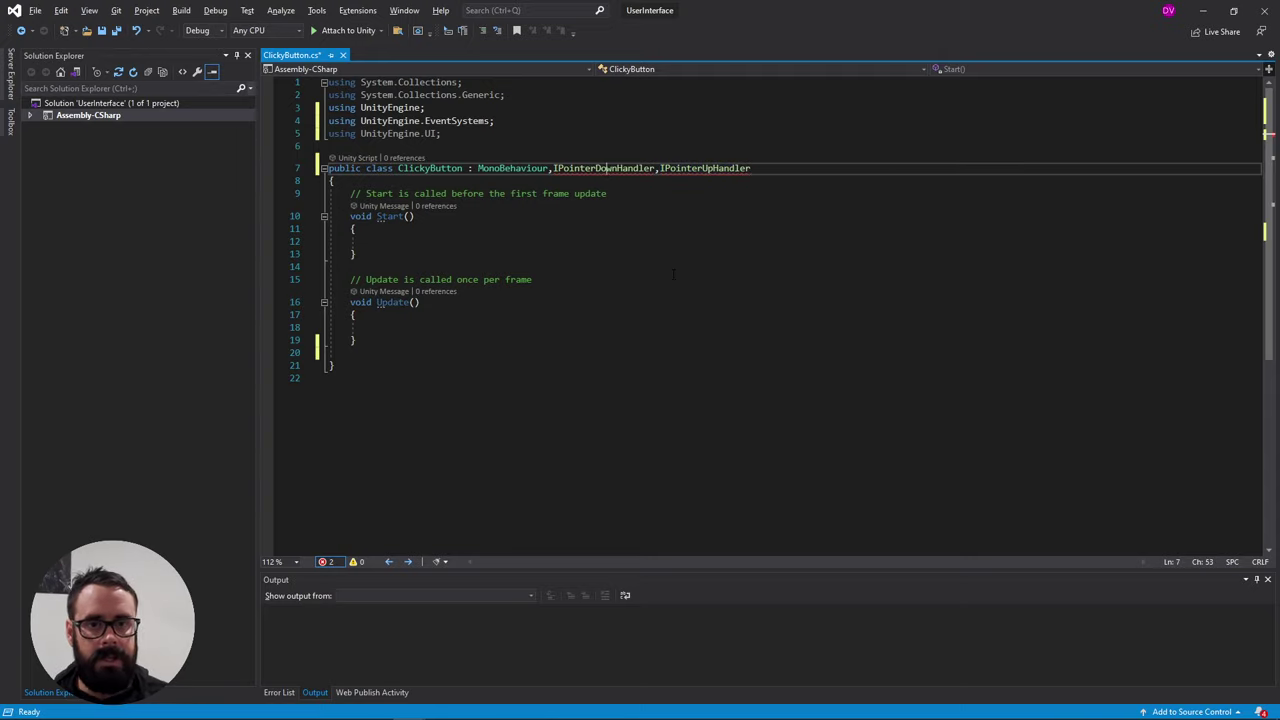
{"action": "key", "text": "ctrl+period"}
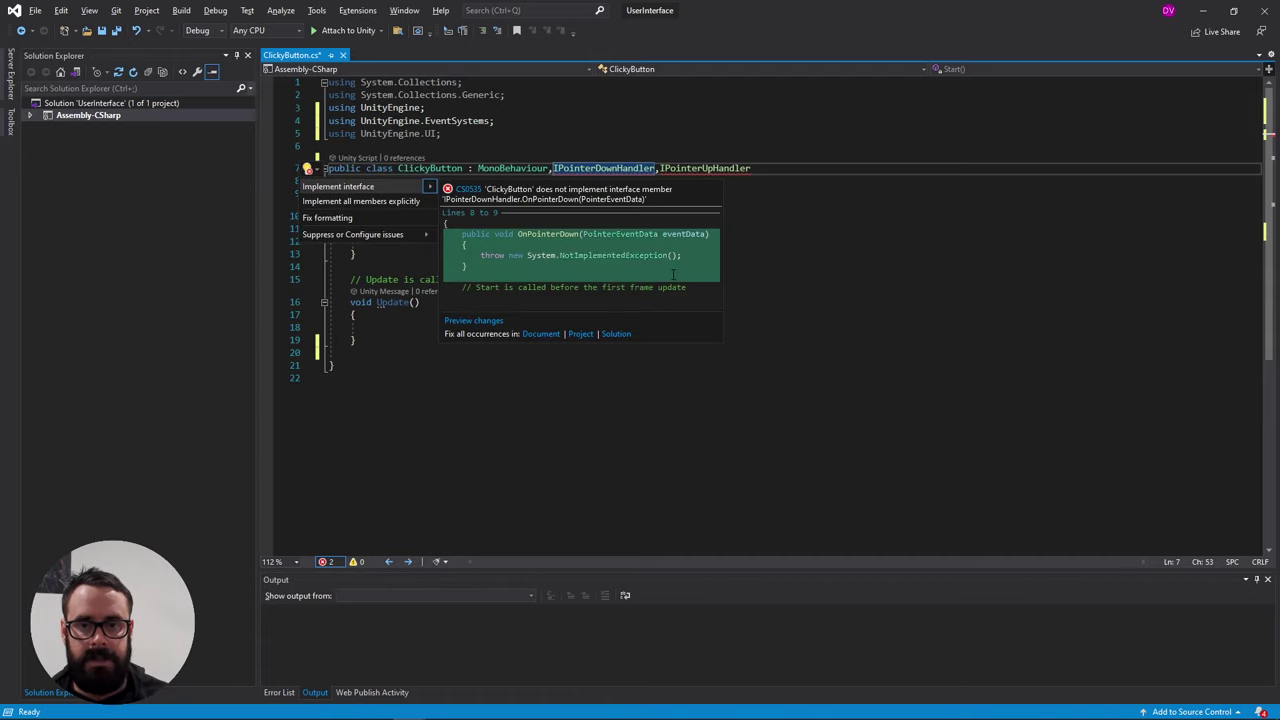
{"action": "key", "text": "Return"}
{"action": "left_click", "coordinate": [697, 168]}
{"action": "key", "text": "ctrl+period"}
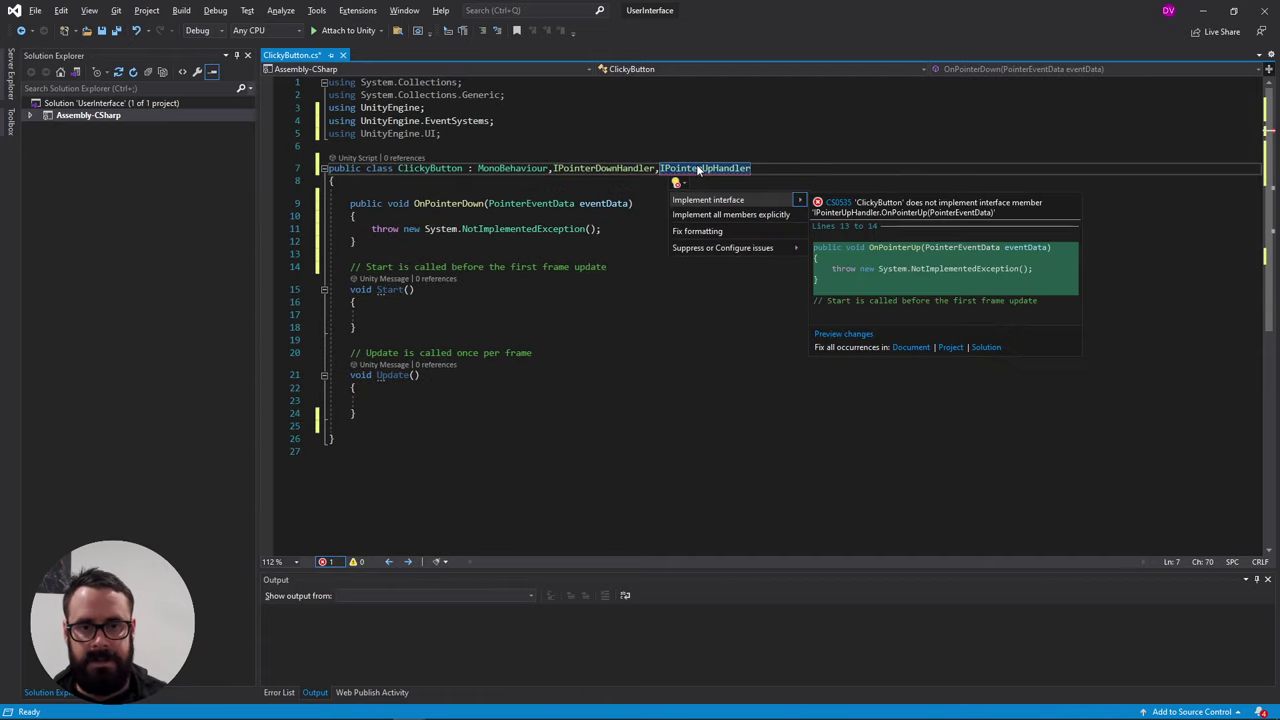
{"action": "key", "text": "Return"}
Delete the unused Start and Update methods, leaving the two pointer stubs
{"action": "left_click_drag", "start_coordinate": [330, 498], "coordinate": [330, 340]}
{"action": "key", "text": "Delete"}
{"action": "left_click", "coordinate": [356, 289]}
{"action": "left_click_drag", "start_coordinate": [328, 203], "coordinate": [358, 316]}
{"action": "left_click", "coordinate": [468, 345]}
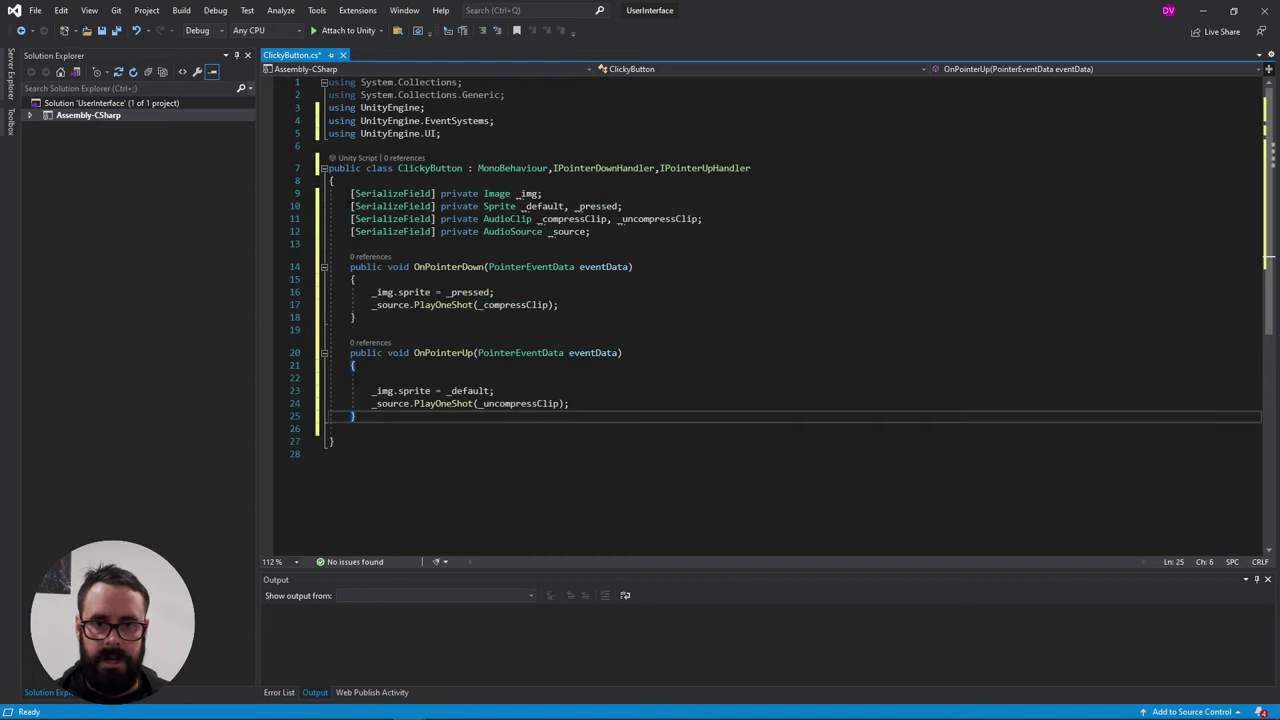
Go over the _img, _default, _pressed, _compressClip, _uncompressClip and _source serialized fields
{"action": "left_click_drag", "start_coordinate": [350, 193], "coordinate": [544, 193]}
{"action": "left_click", "coordinate": [543, 193]}
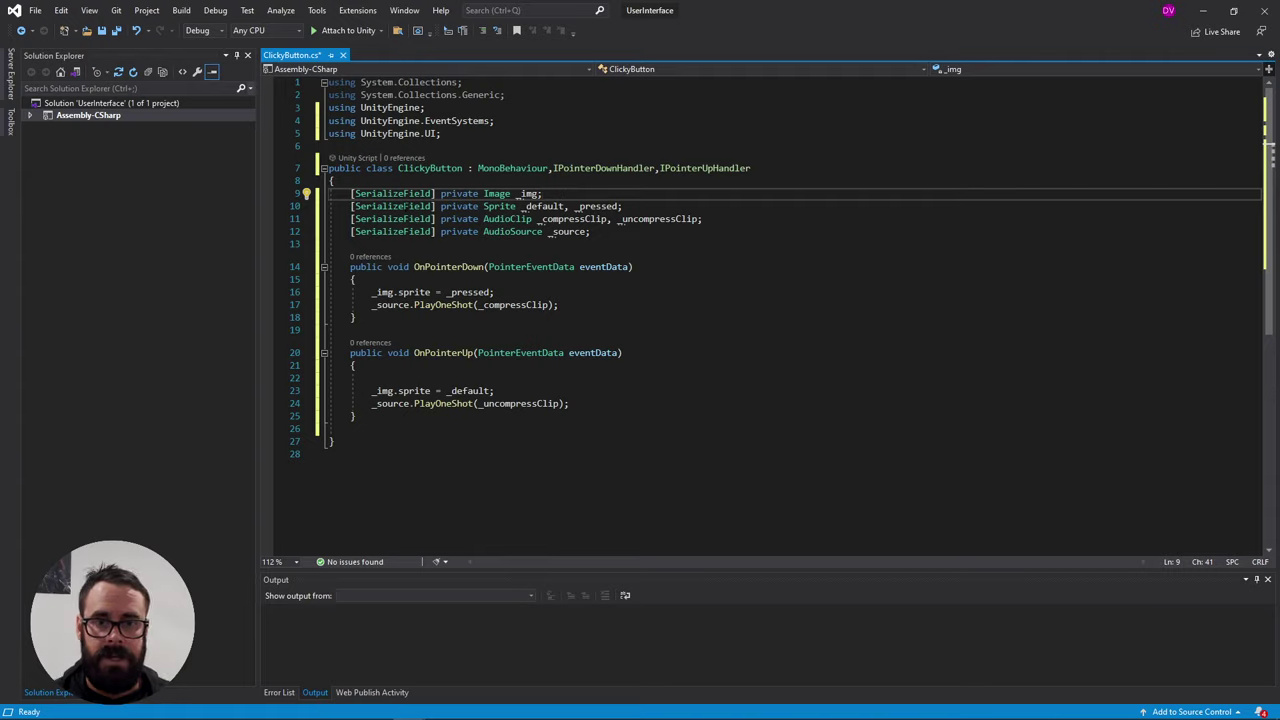
{"action": "double_click", "coordinate": [548, 206]}
{"action": "left_click", "coordinate": [597, 206]}
{"action": "left_click_drag", "start_coordinate": [515, 219], "coordinate": [604, 219]}
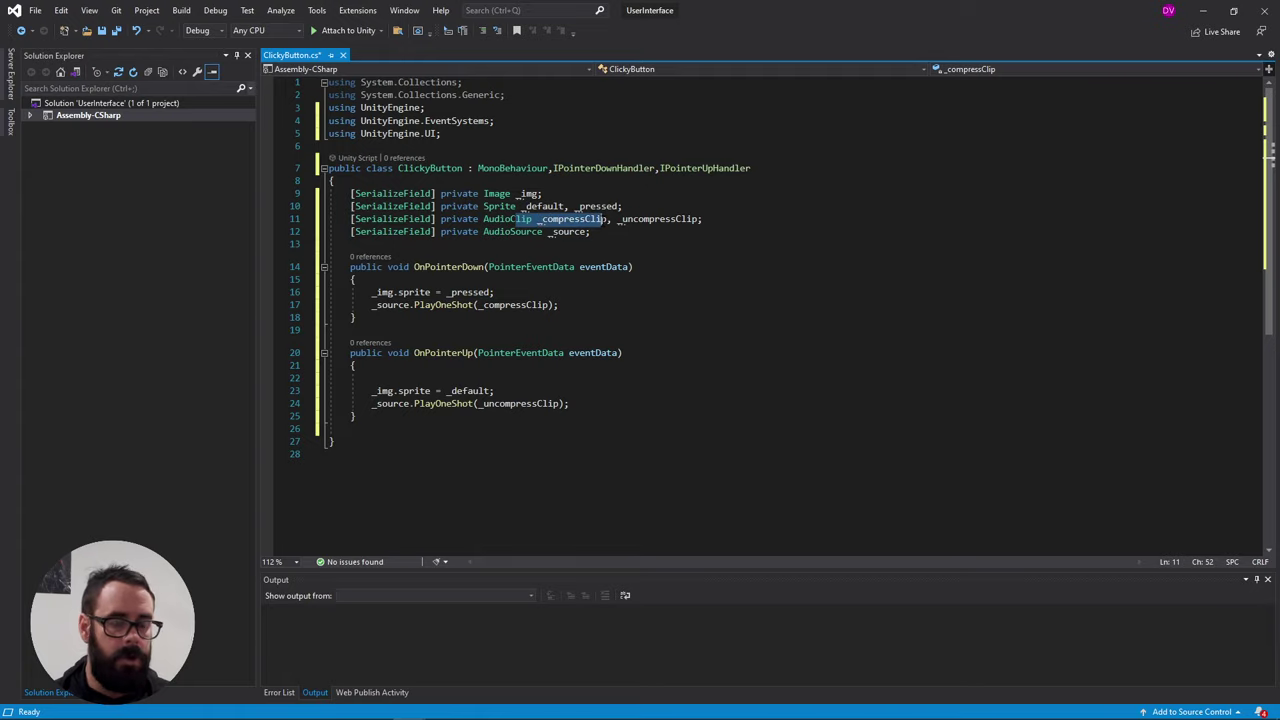
{"action": "left_click", "coordinate": [650, 219]}
{"action": "left_click_drag", "start_coordinate": [511, 232], "coordinate": [553, 232]}
Go over the OnPointerDown and OnPointerUp sprite swaps and PlayOneShot calls, then return to Unity
{"action": "left_click", "coordinate": [690, 281]}
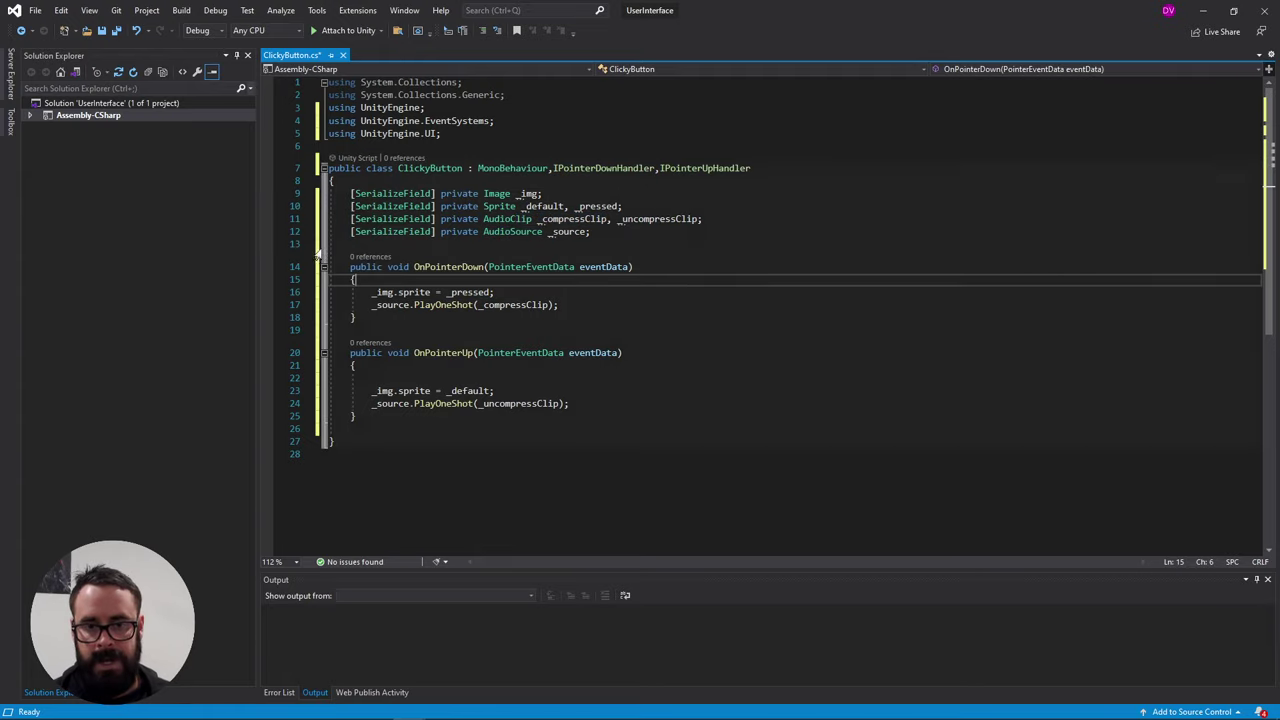
{"action": "key", "text": "Down"}
{"action": "key", "text": "End"}
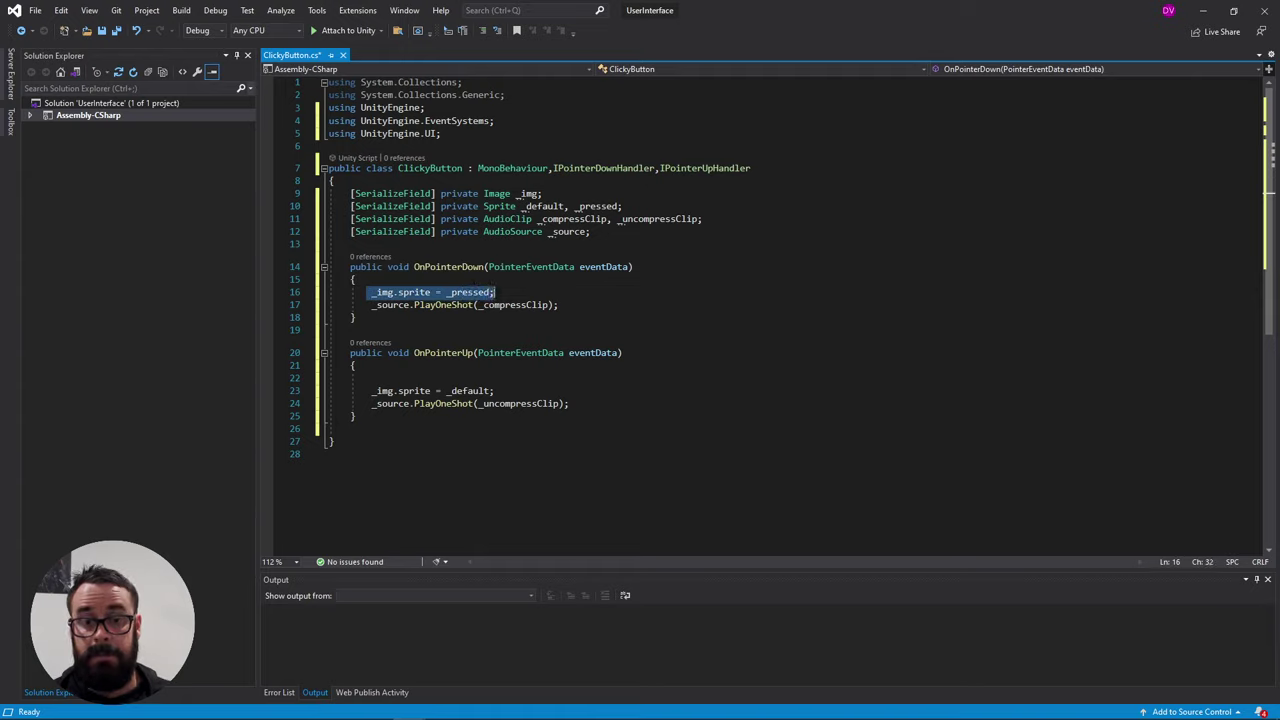
{"action": "key", "text": "Down"}
{"action": "key", "text": "Home"}
{"action": "key", "text": "ctrl+shift+Right"}
{"action": "key", "text": "ctrl+shift+Right"}
{"action": "key", "text": "ctrl+shift+Right"}
{"action": "key", "text": "shift+End"}
{"action": "left_click", "coordinate": [570, 306]}
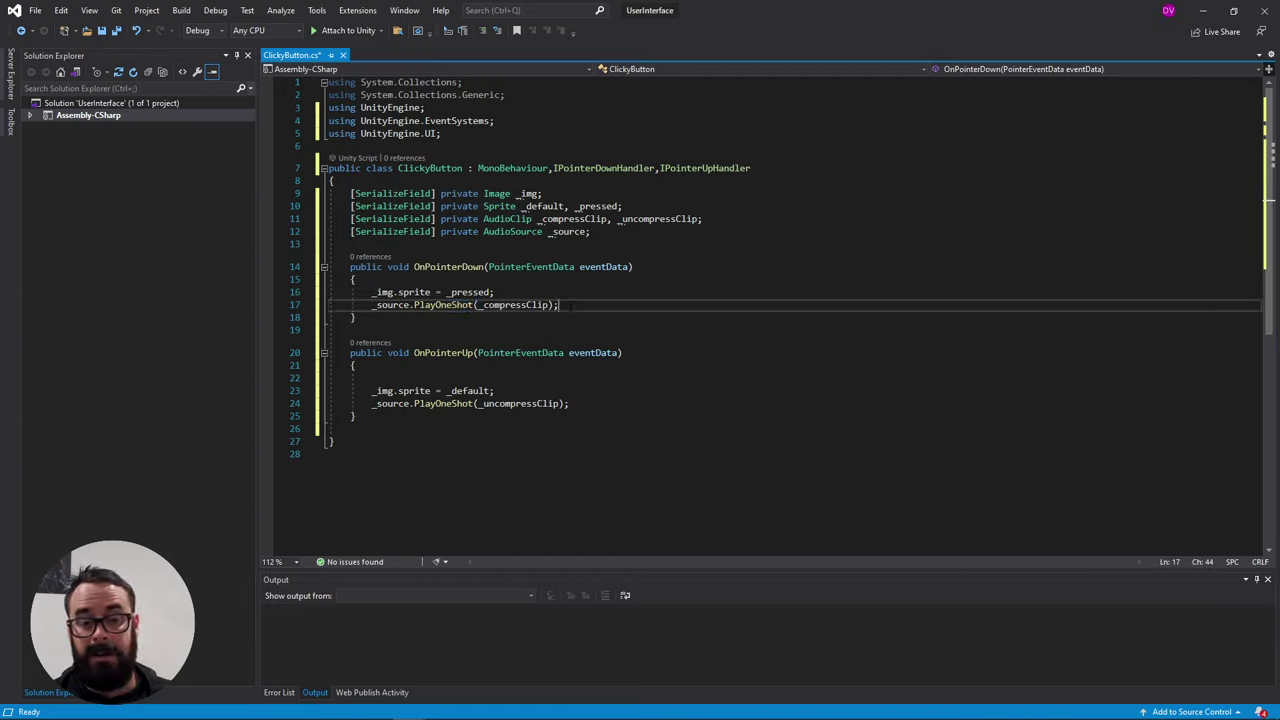
{"action": "key", "text": "Down"}
{"action": "key", "text": "Down"}
{"action": "key", "text": "Down"}
{"action": "key", "text": "Down"}
{"action": "key", "text": "Down"}
{"action": "key", "text": "shift+Down"}
{"action": "key", "text": "shift+Down"}
{"action": "left_click", "coordinate": [350, 429]}
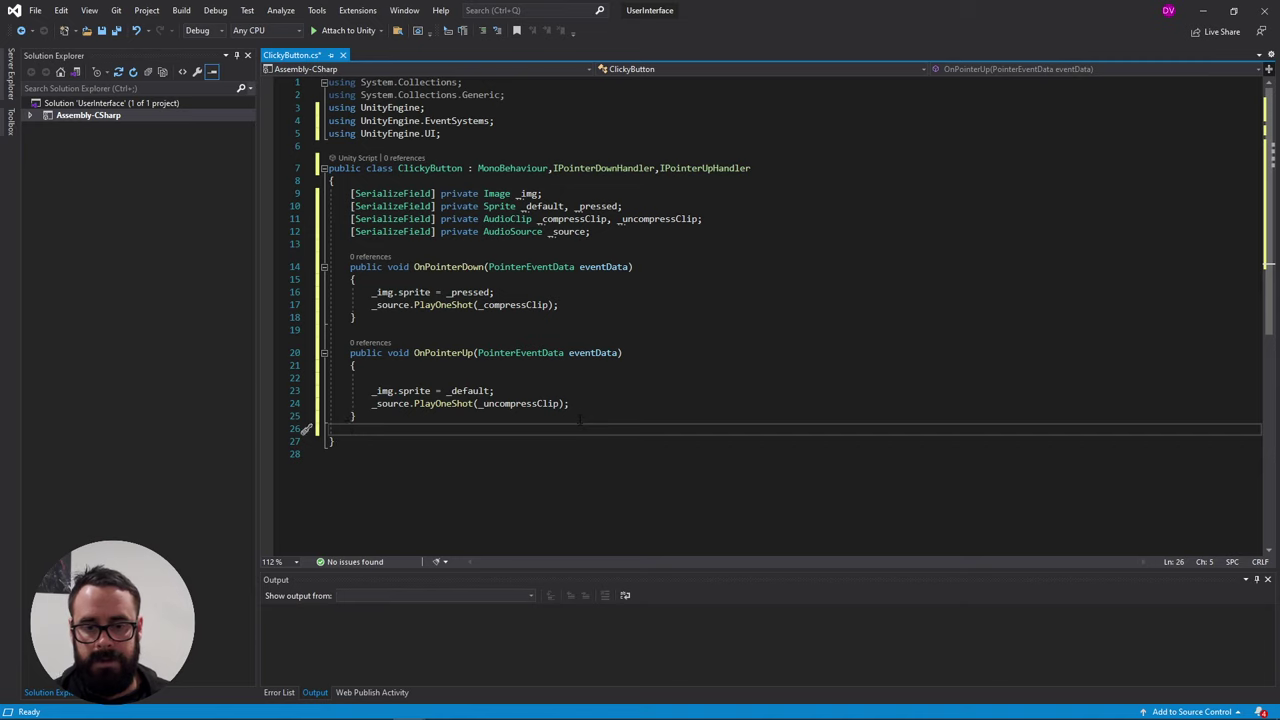
{"action": "key", "text": "alt+Tab"}
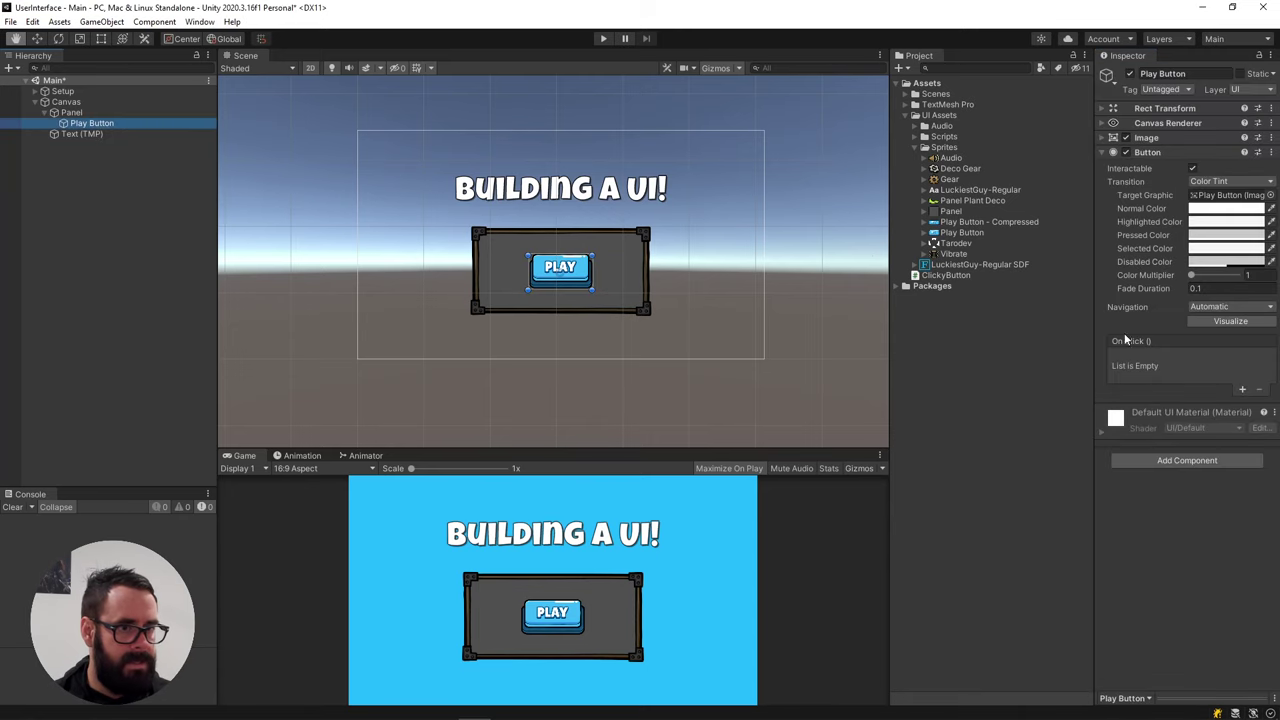
Attach ClickyButton to Play Button and assign its Image, Default, Pressed sprites and Compressed clip
{"action": "left_click_drag", "start_coordinate": [935, 276], "coordinate": [1187, 516]}
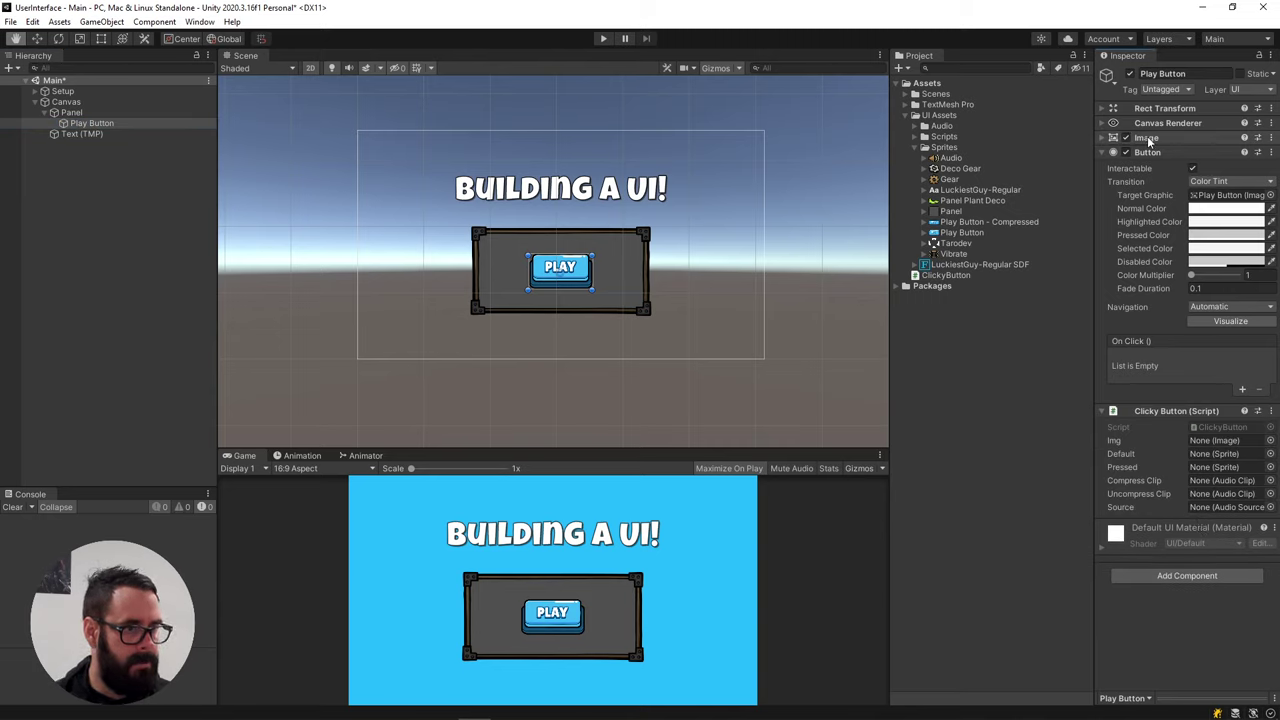
{"action": "left_click_drag", "start_coordinate": [1146, 138], "coordinate": [1214, 451]}
{"action": "left_click_drag", "start_coordinate": [968, 233], "coordinate": [1210, 455]}
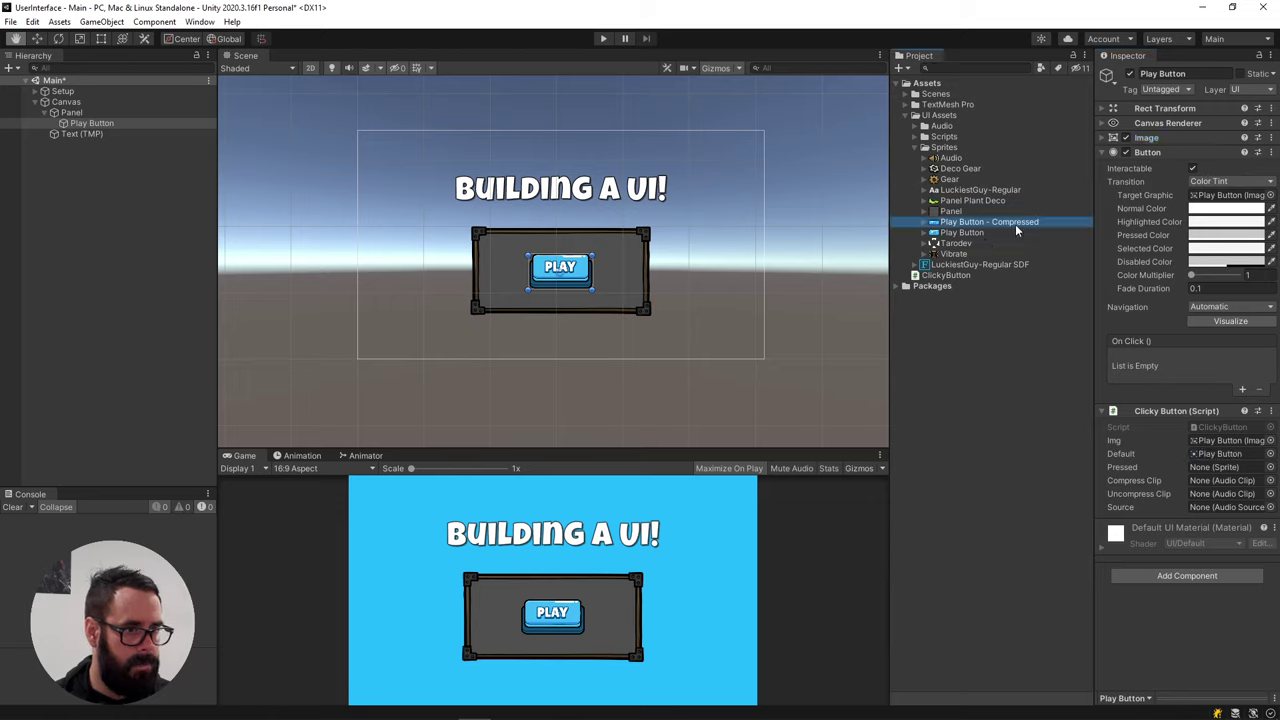
{"action": "left_click_drag", "start_coordinate": [1015, 224], "coordinate": [1228, 476]}
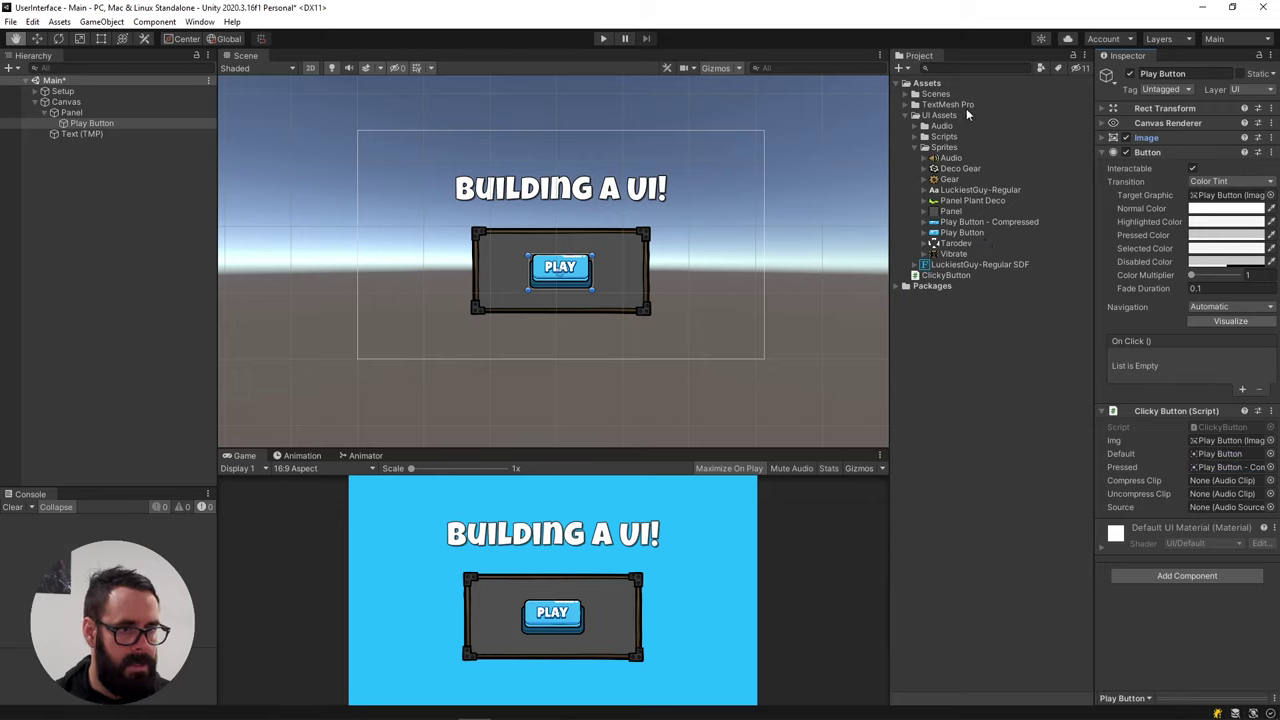
{"action": "left_click", "coordinate": [915, 127]}
{"action": "left_click_drag", "start_coordinate": [963, 137], "coordinate": [1215, 494]}
Add an Audio Source to Play Button and assign it to the Source field
{"action": "left_click", "coordinate": [1192, 582]}
{"action": "type", "text": "audio s"}
{"action": "key", "text": "Return"}
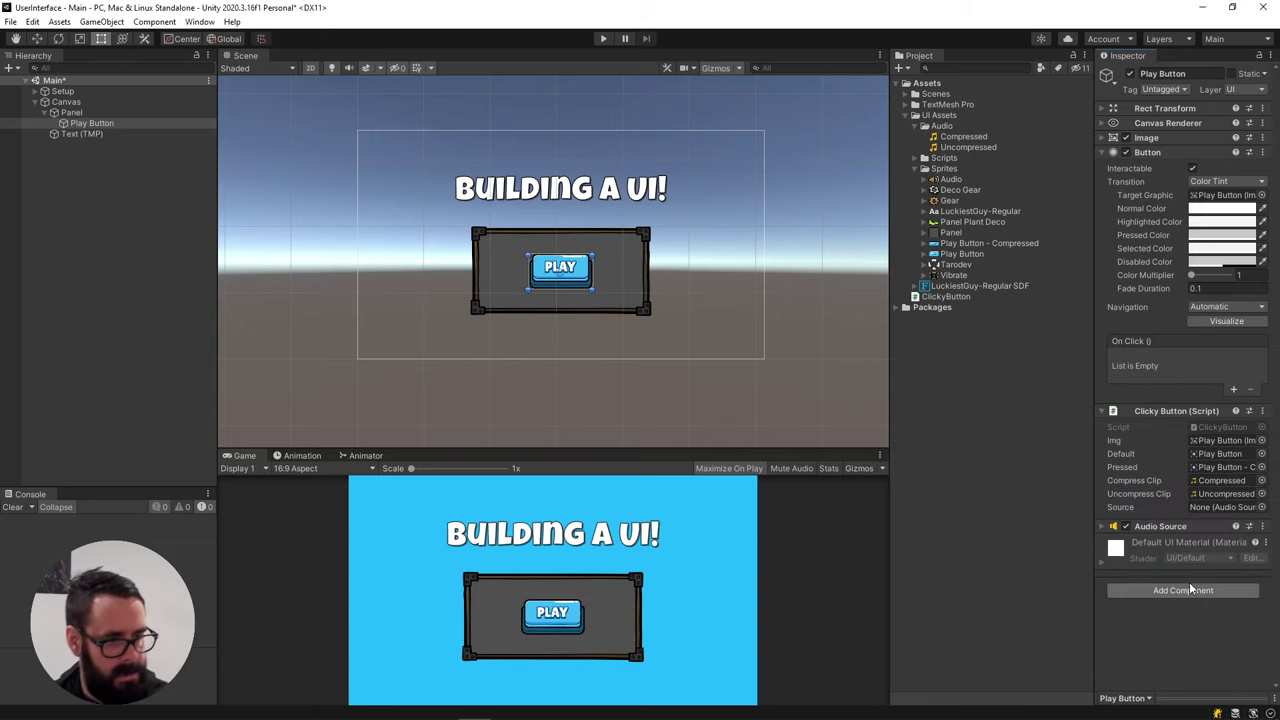
{"action": "left_click_drag", "start_coordinate": [1200, 522], "coordinate": [1225, 510]}
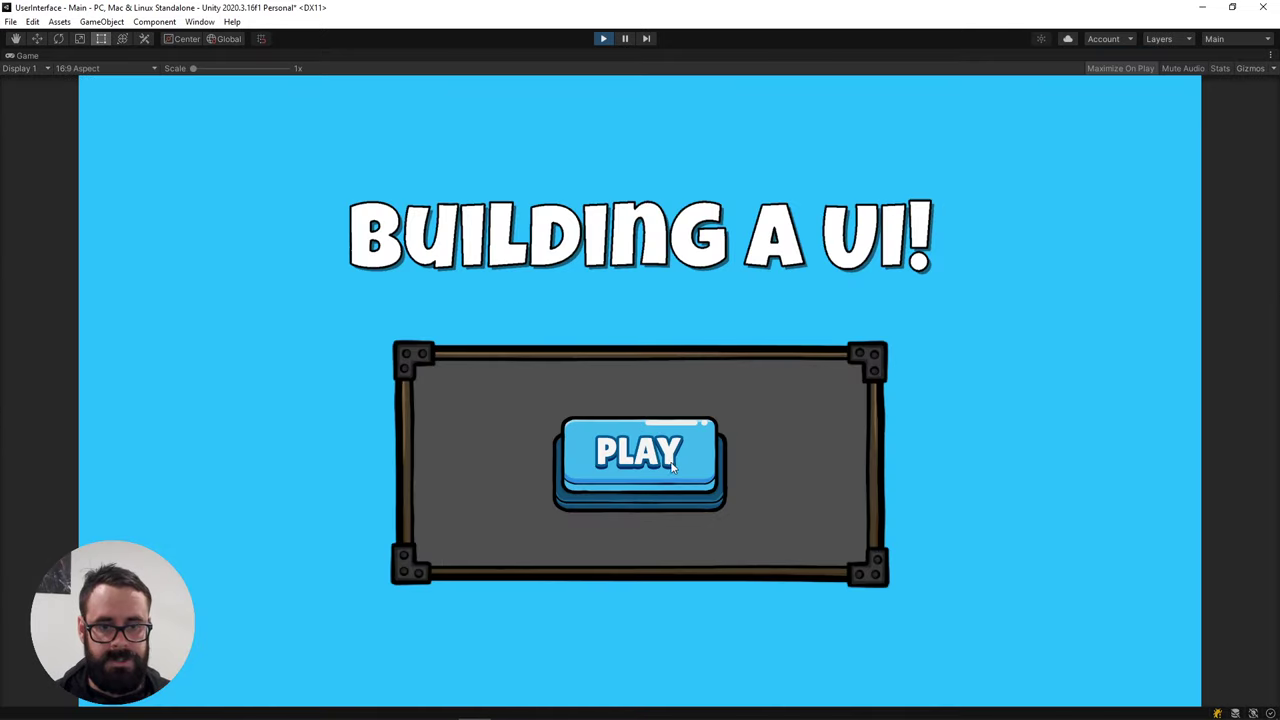
Play-test by pressing the in-game PLAY button twice, then stop the game
{"action": "left_click", "coordinate": [676, 469]}
{"action": "left_click", "coordinate": [677, 470]}
{"action": "left_click", "coordinate": [716, 490]}
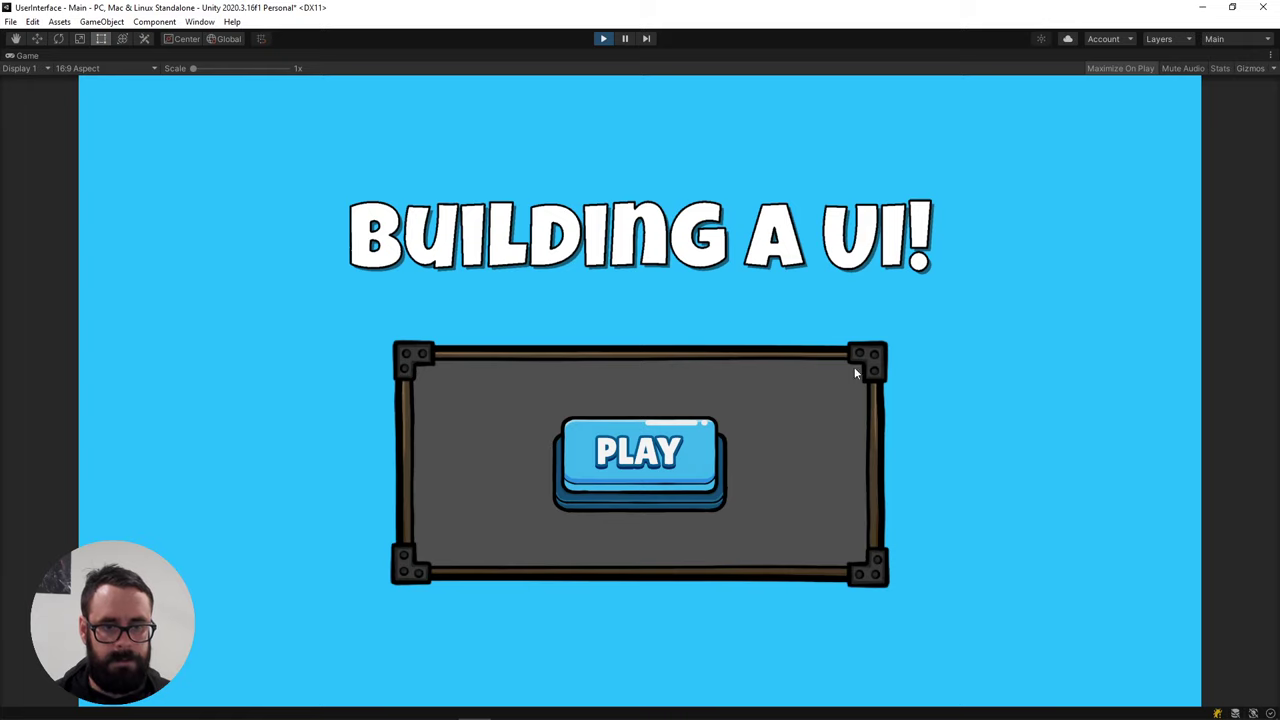
{"action": "left_click", "coordinate": [605, 38]}
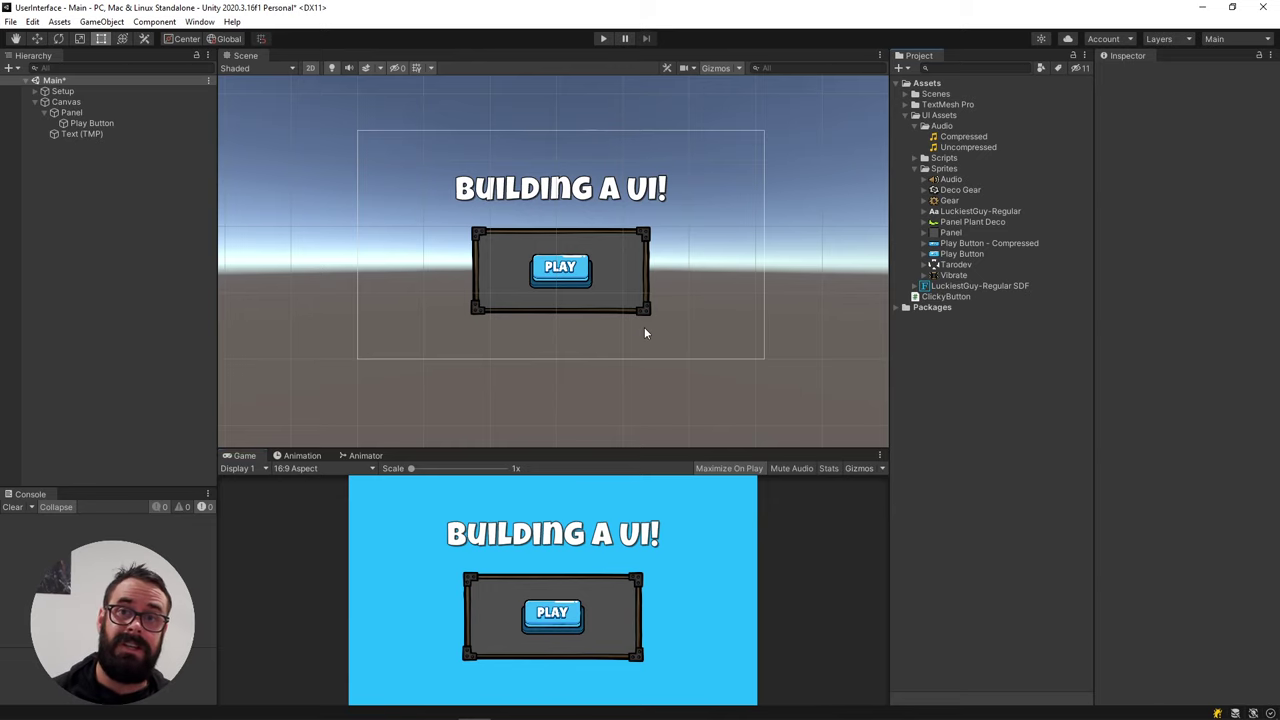
Below OnPointerUp, add public void IWasClicked() containing Debug.log("Clicked!");
{"action": "key", "text": "alt+Tab"}
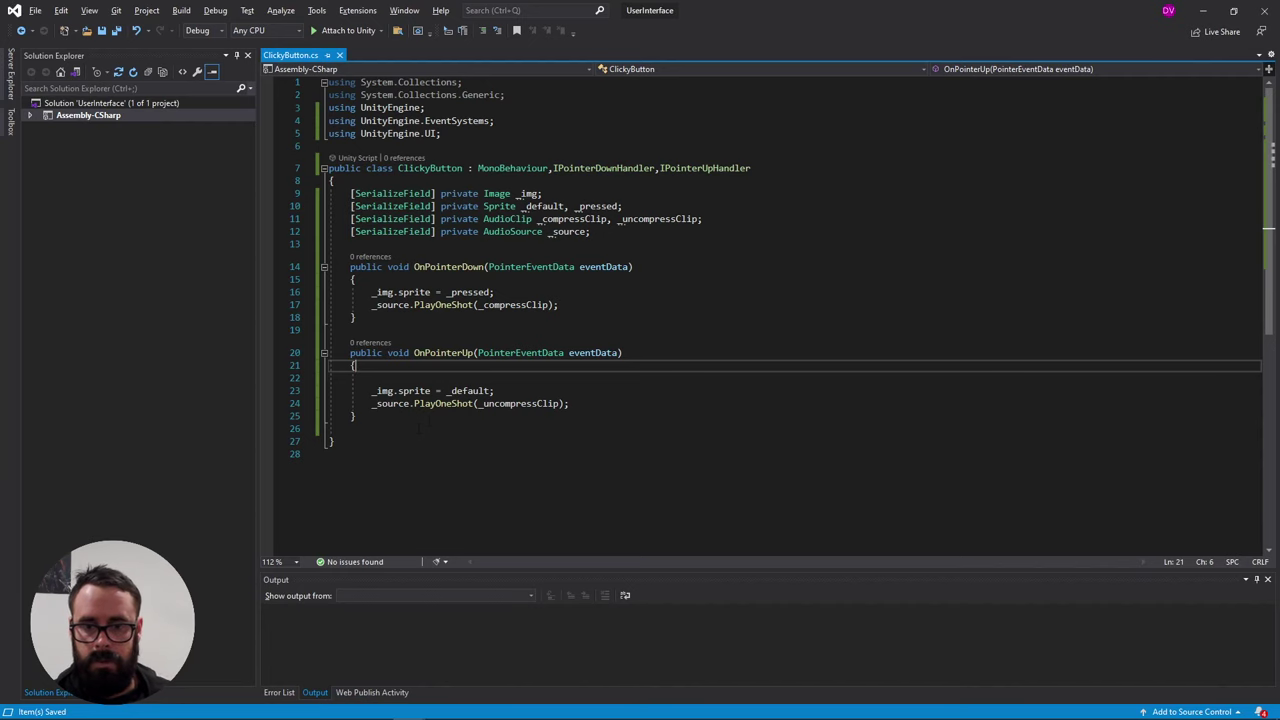
{"action": "left_click", "coordinate": [418, 427]}
{"action": "key", "text": "Return"}
{"action": "type", "text": "public "}
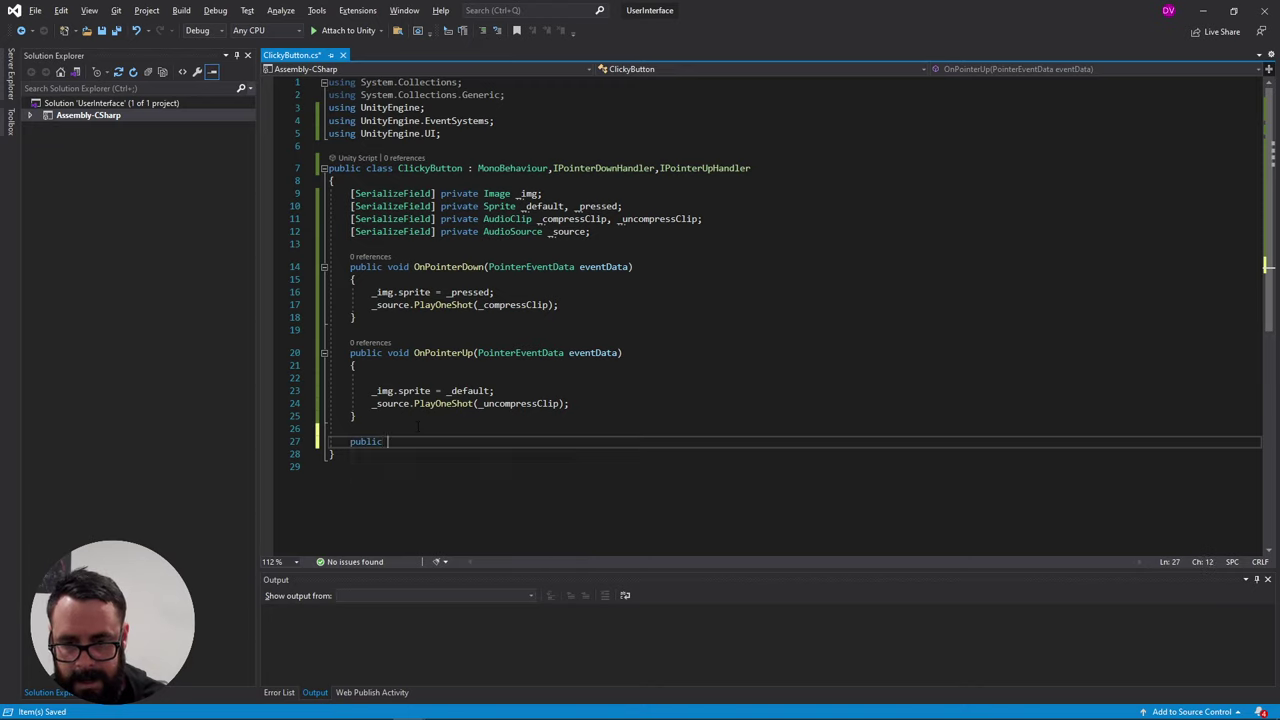
{"action": "type", "text": "void IW"}
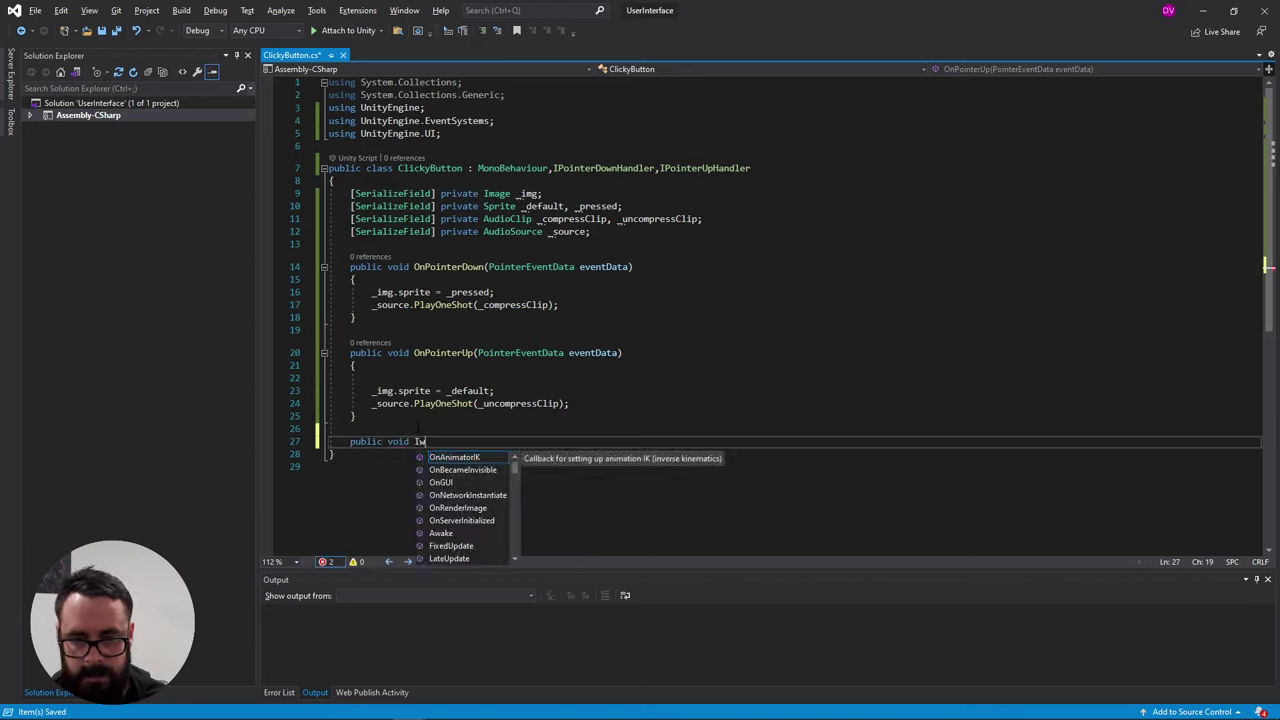
{"action": "type", "text": "asClicked()"}
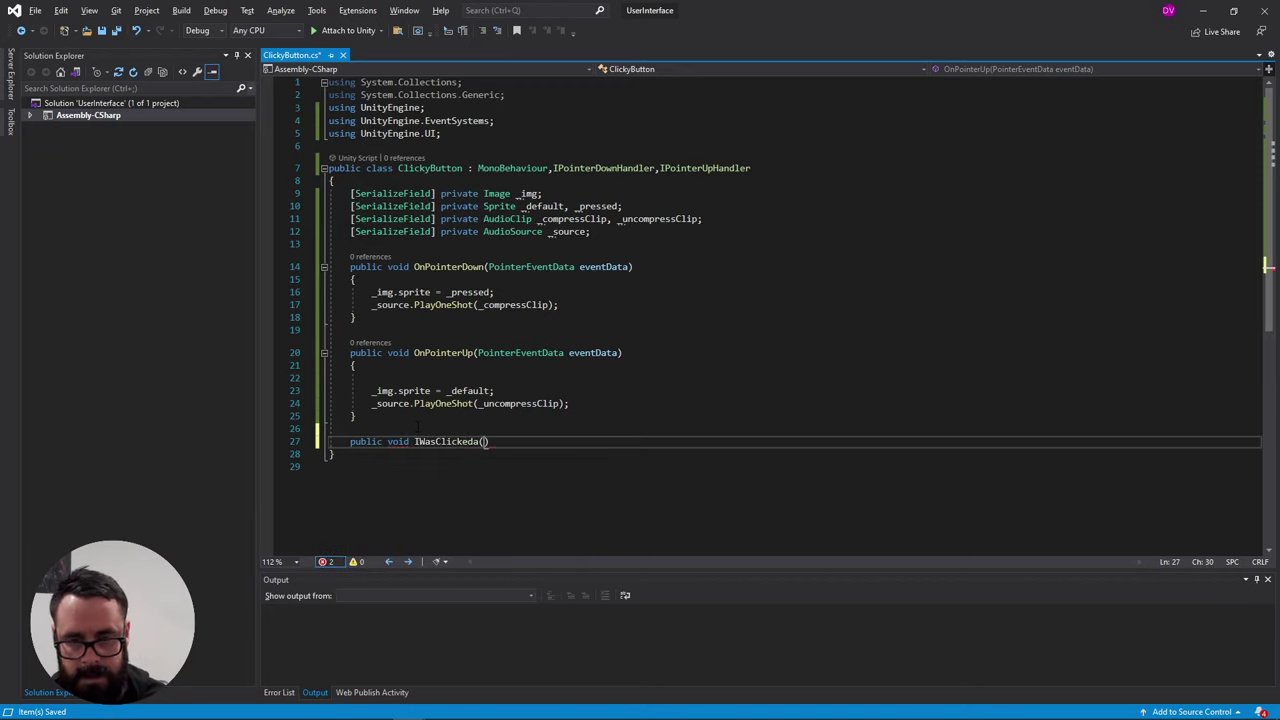
{"action": "type", "text": "{"}
{"action": "key", "text": "Return"}
{"action": "type", "text": "Debug.log(\""}
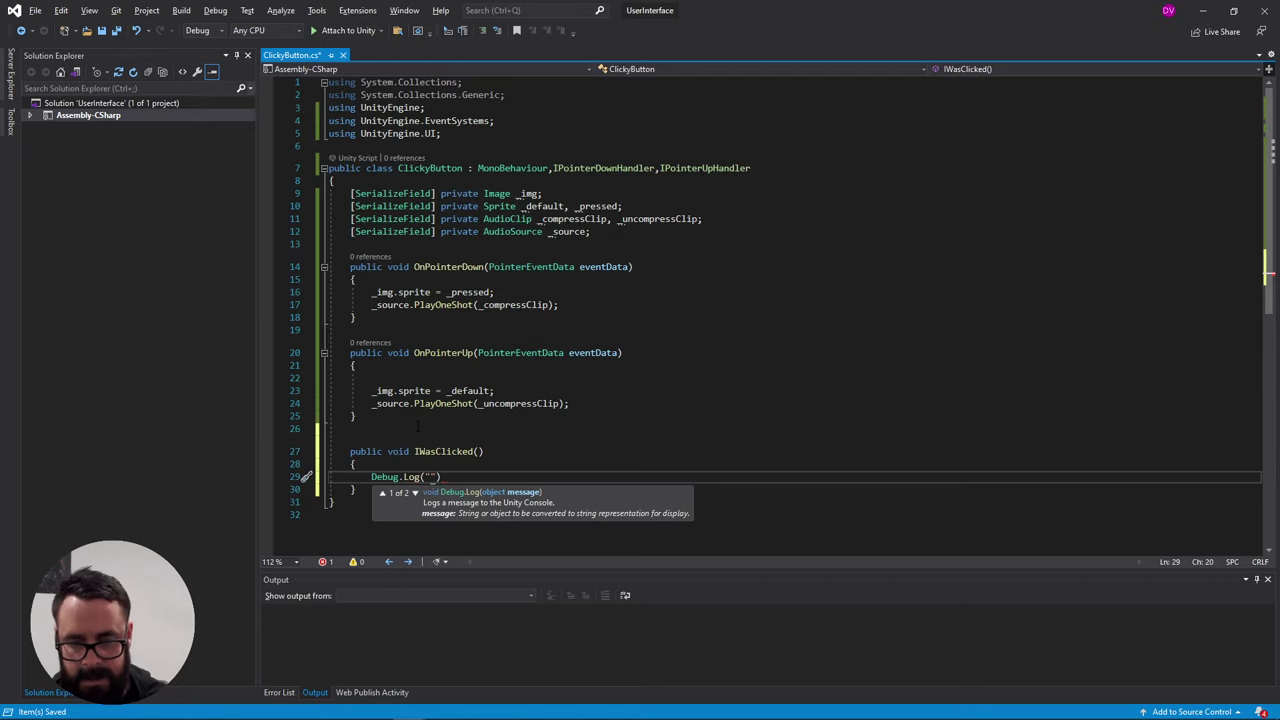
{"action": "type", "text": "Clicked!\")"}
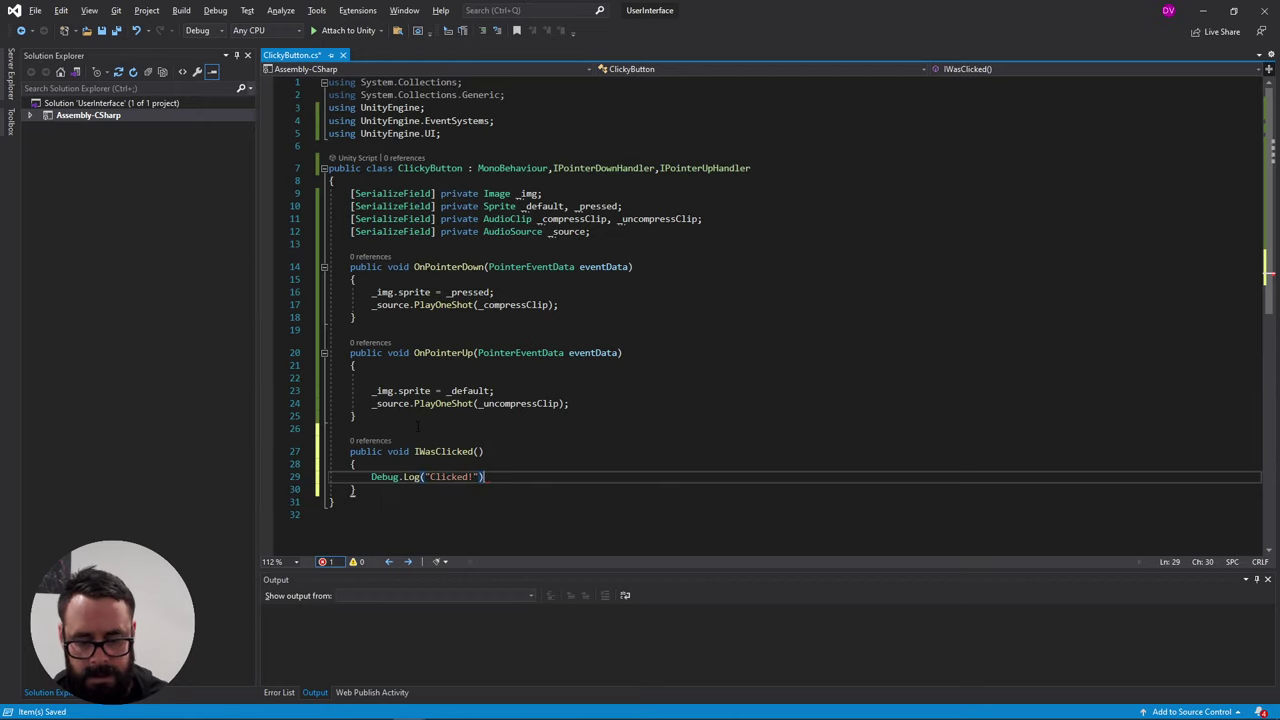
{"action": "type", "text": ";"}
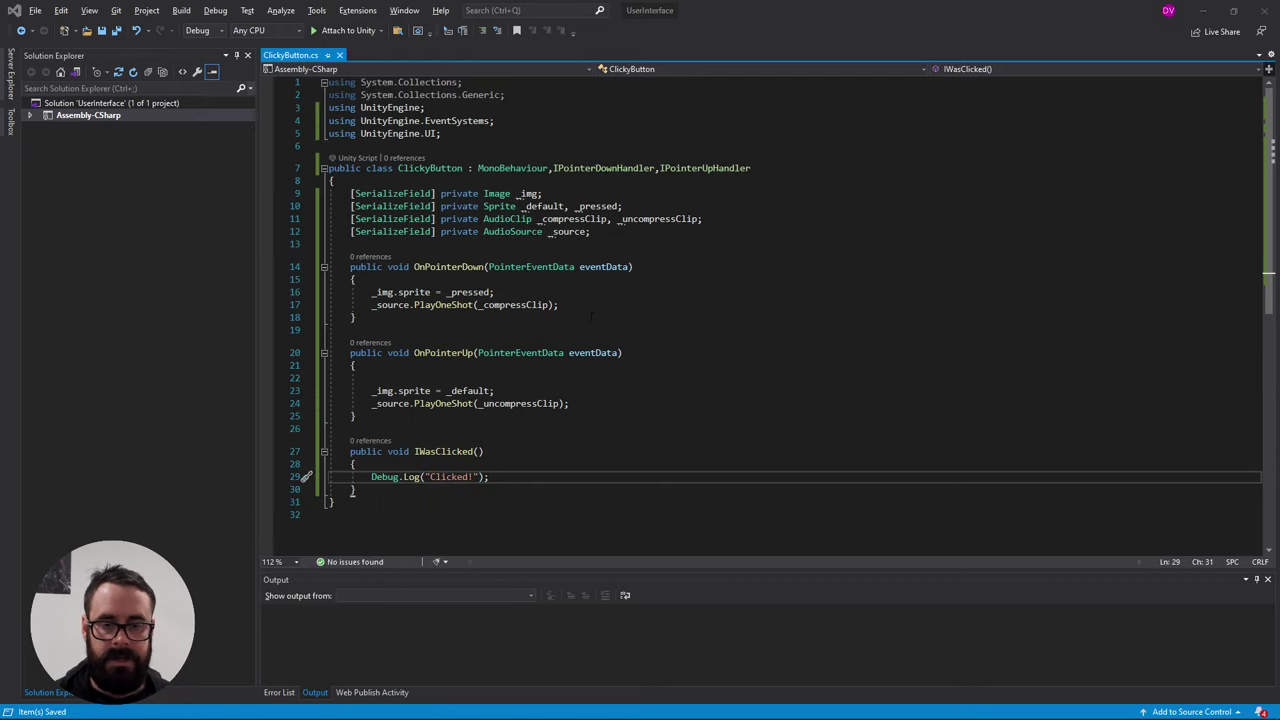
Add an On Click entry on Play Button targeting ClickyButton.IWasClicked
{"action": "key", "text": "alt+Tab"}
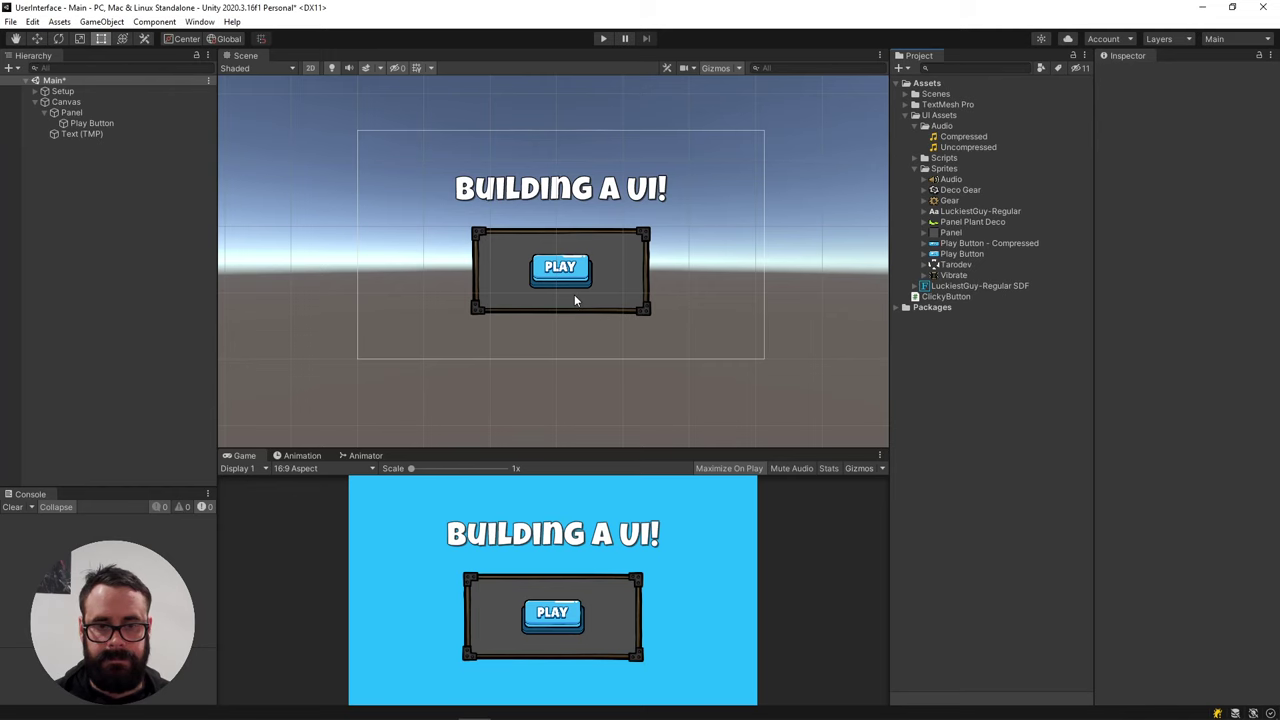
{"action": "left_click", "coordinate": [91, 123]}
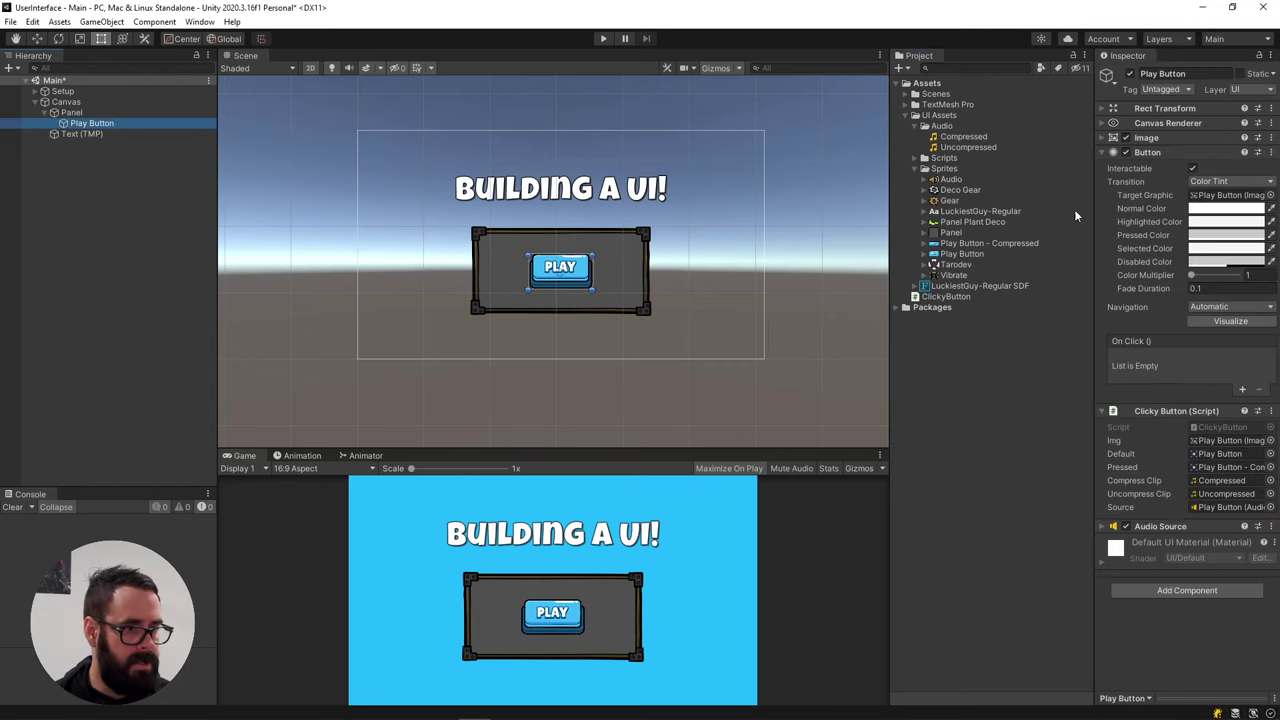
{"action": "left_click", "coordinate": [1243, 391]}
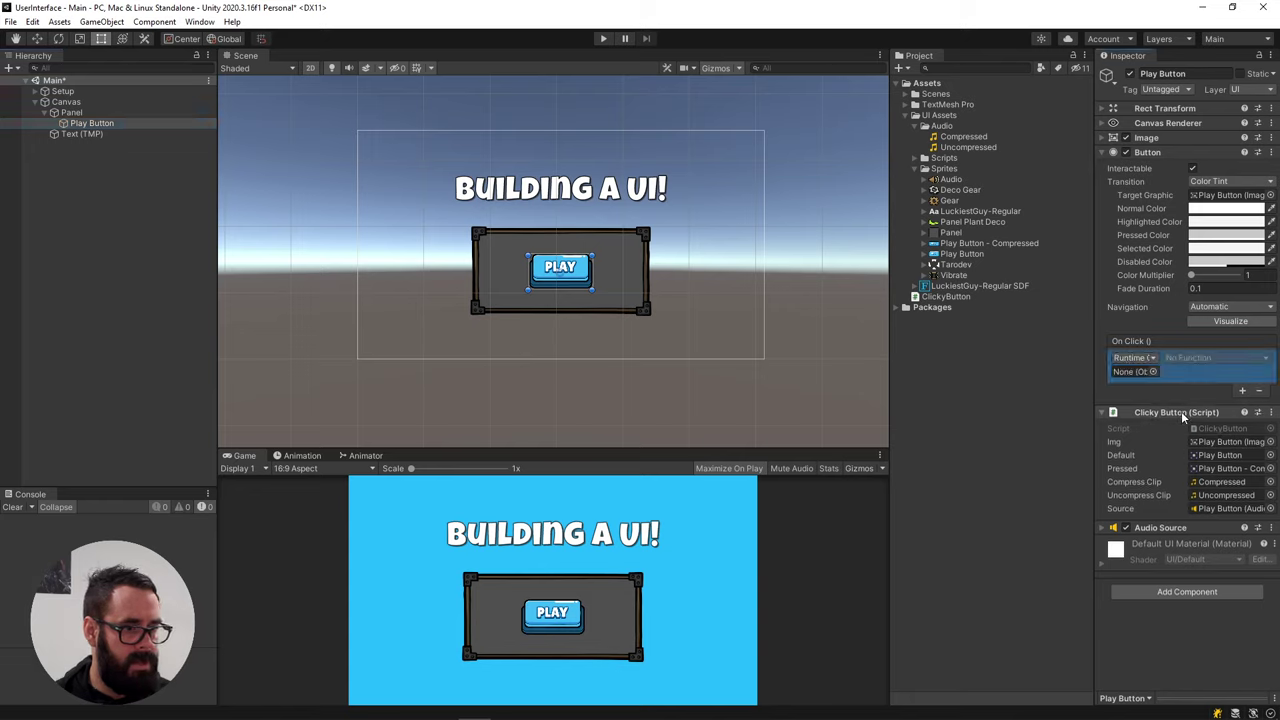
{"action": "left_click_drag", "start_coordinate": [1182, 418], "coordinate": [1134, 370]}
{"action": "left_click", "coordinate": [1197, 358]}
{"action": "mouse_move", "coordinate": [1215, 468]}
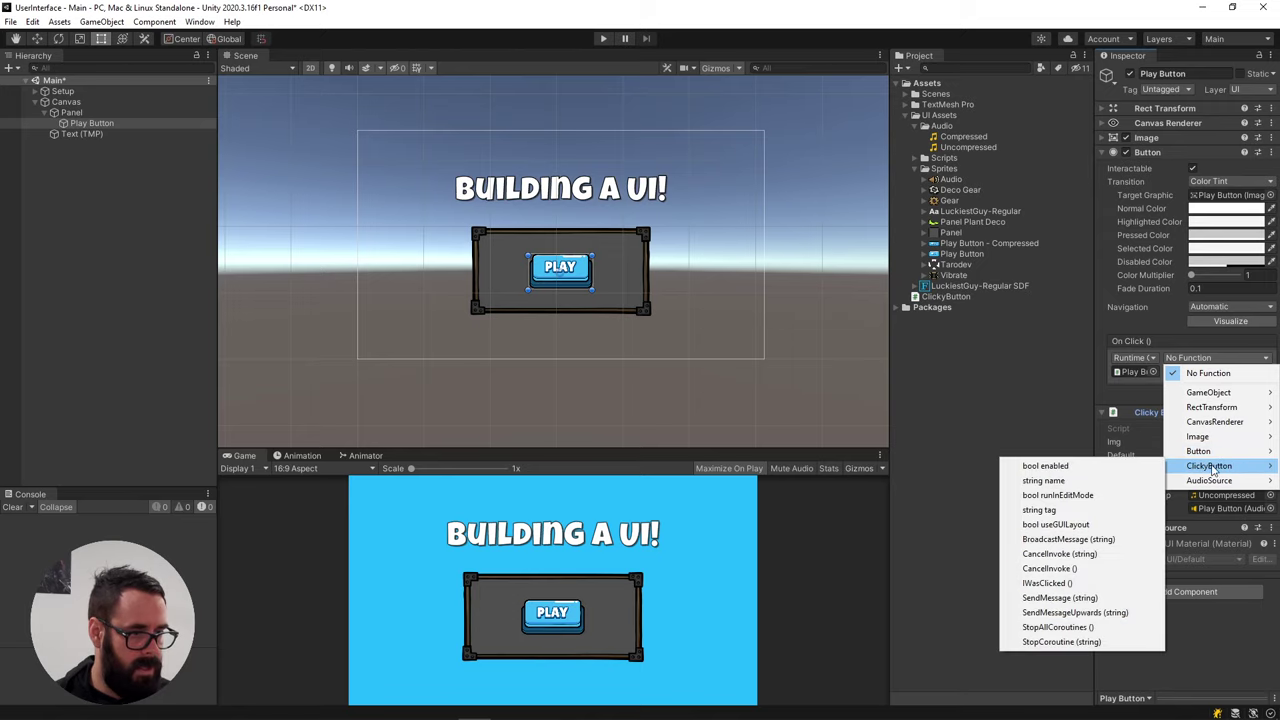
{"action": "left_click", "coordinate": [1050, 583]}
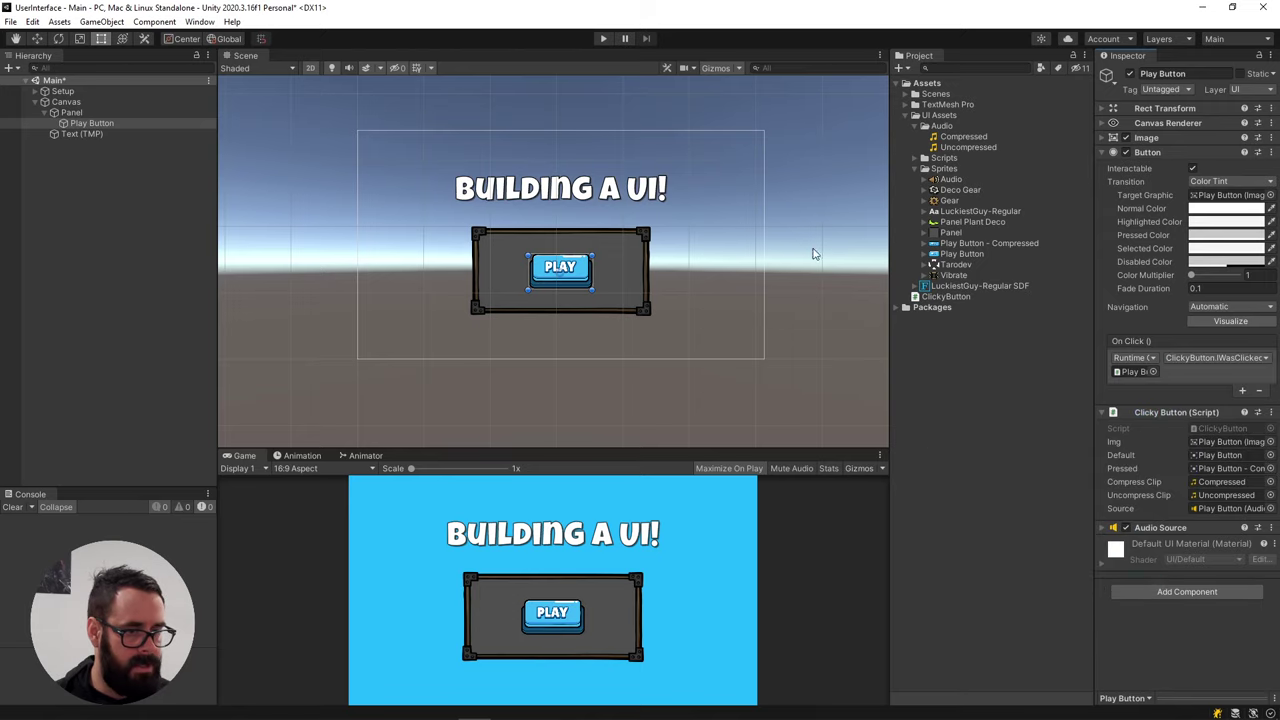
Test the PLAY button in Play mode so Clicked! logs, then save the scene
{"action": "left_click", "coordinate": [603, 39]}
{"action": "left_click", "coordinate": [654, 421]}
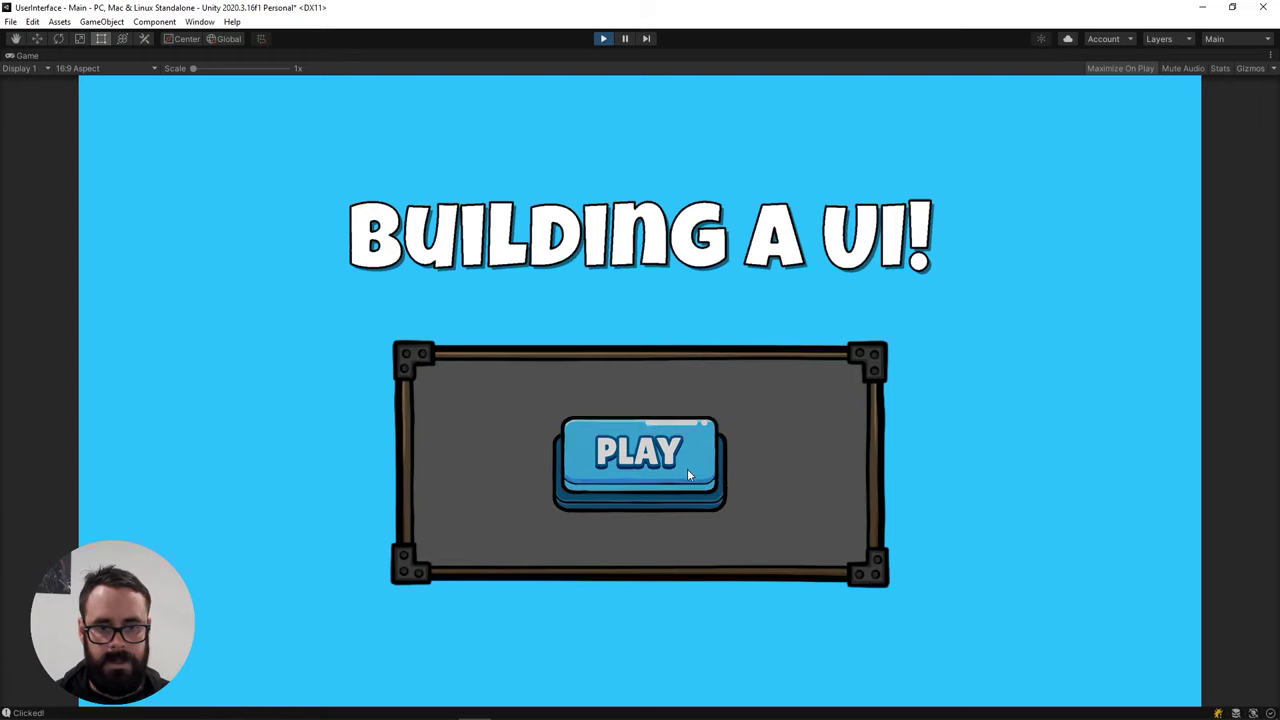
{"action": "left_click", "coordinate": [604, 38]}
{"action": "left_click", "coordinate": [152, 194]}
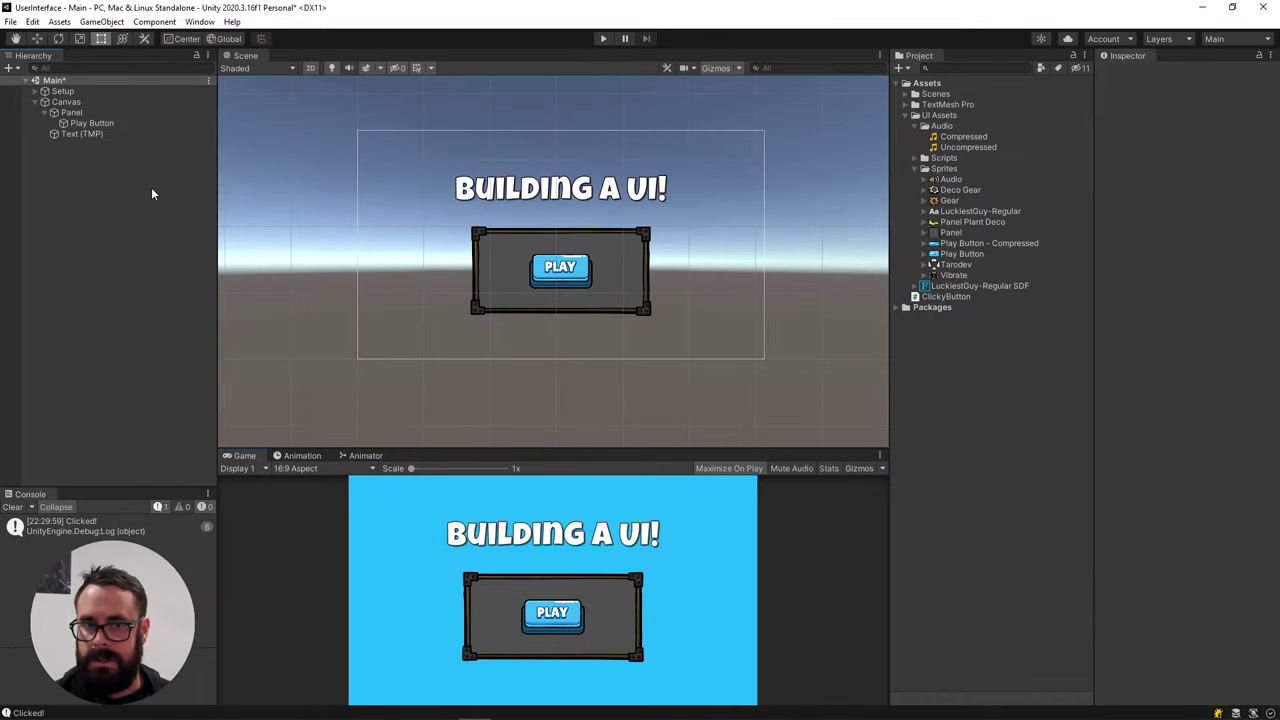
{"action": "key", "text": "ctrl+s"}
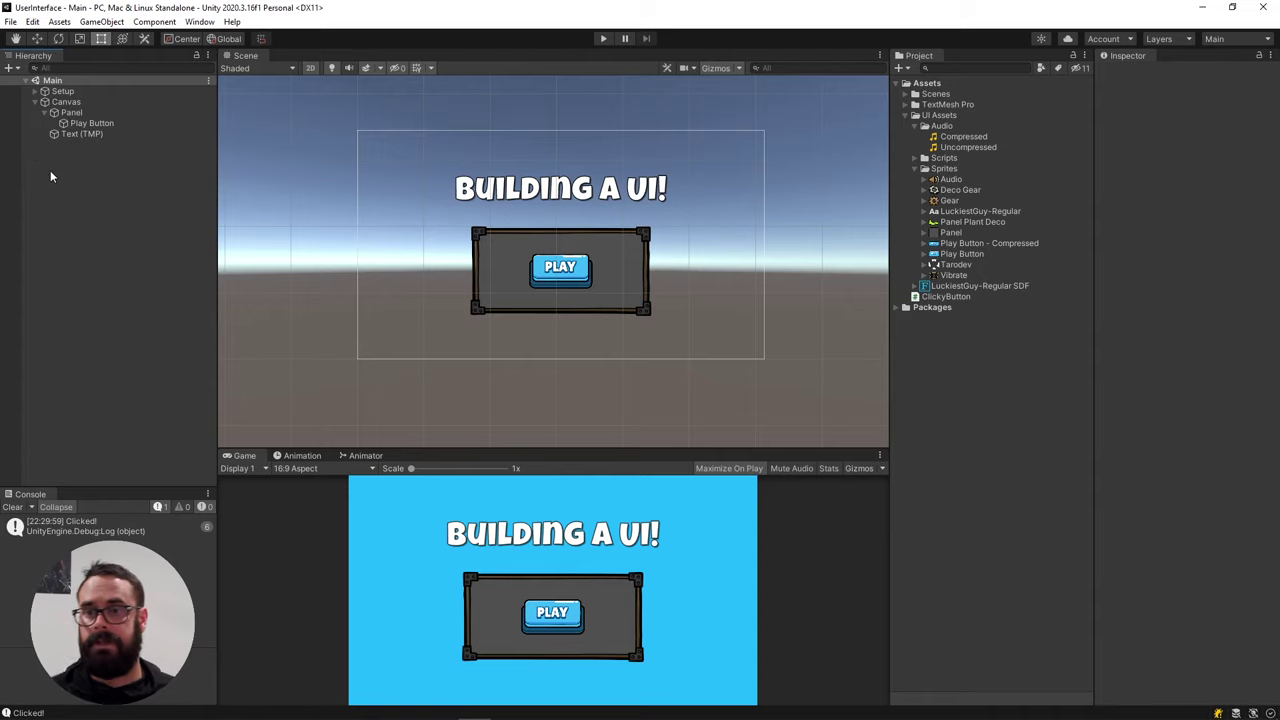
Add a Raw Image under Panel named Scrolling Background
{"action": "right_click", "coordinate": [74, 113]}
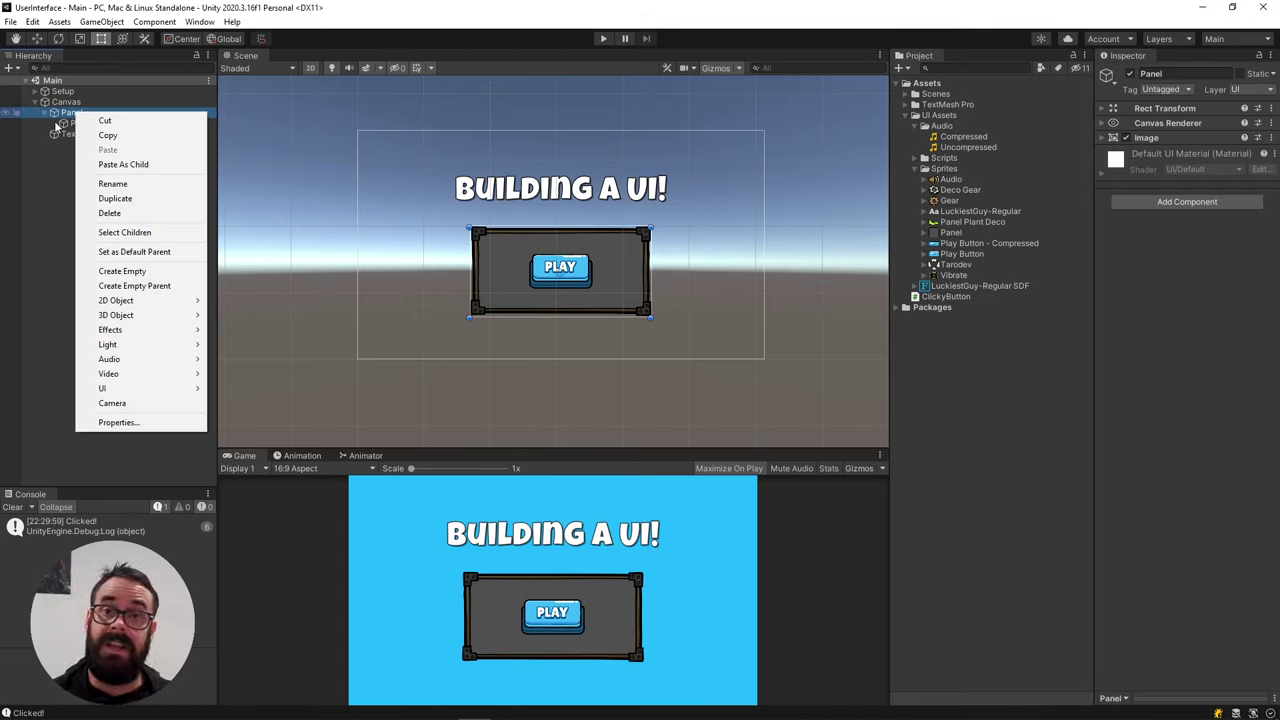
{"action": "mouse_move", "coordinate": [136, 389]}
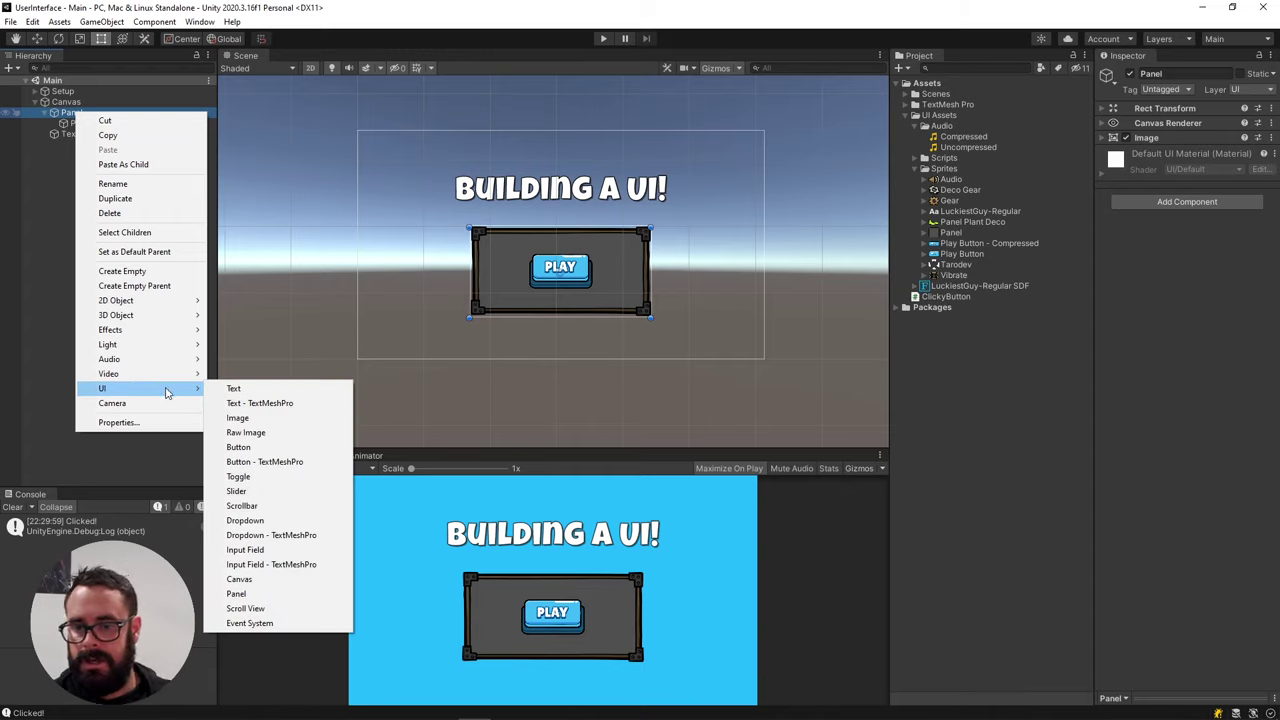
{"action": "left_click", "coordinate": [246, 432]}
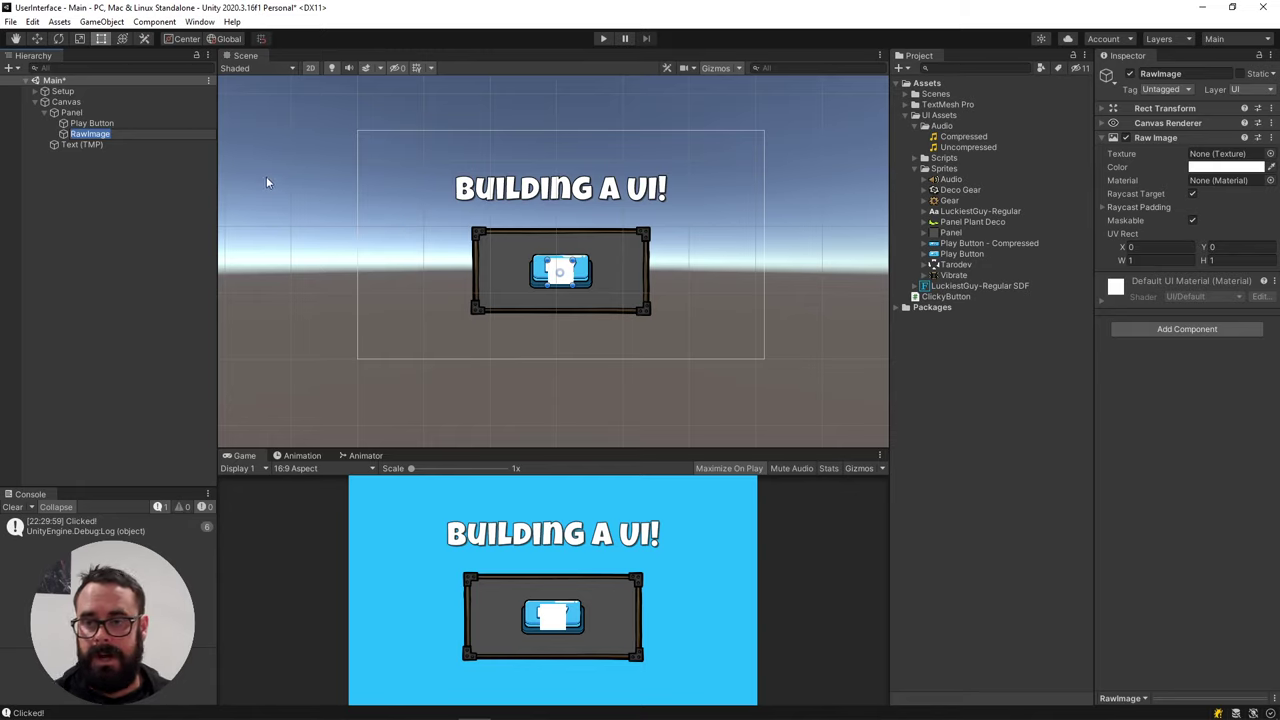
{"action": "type", "text": "Scro"}
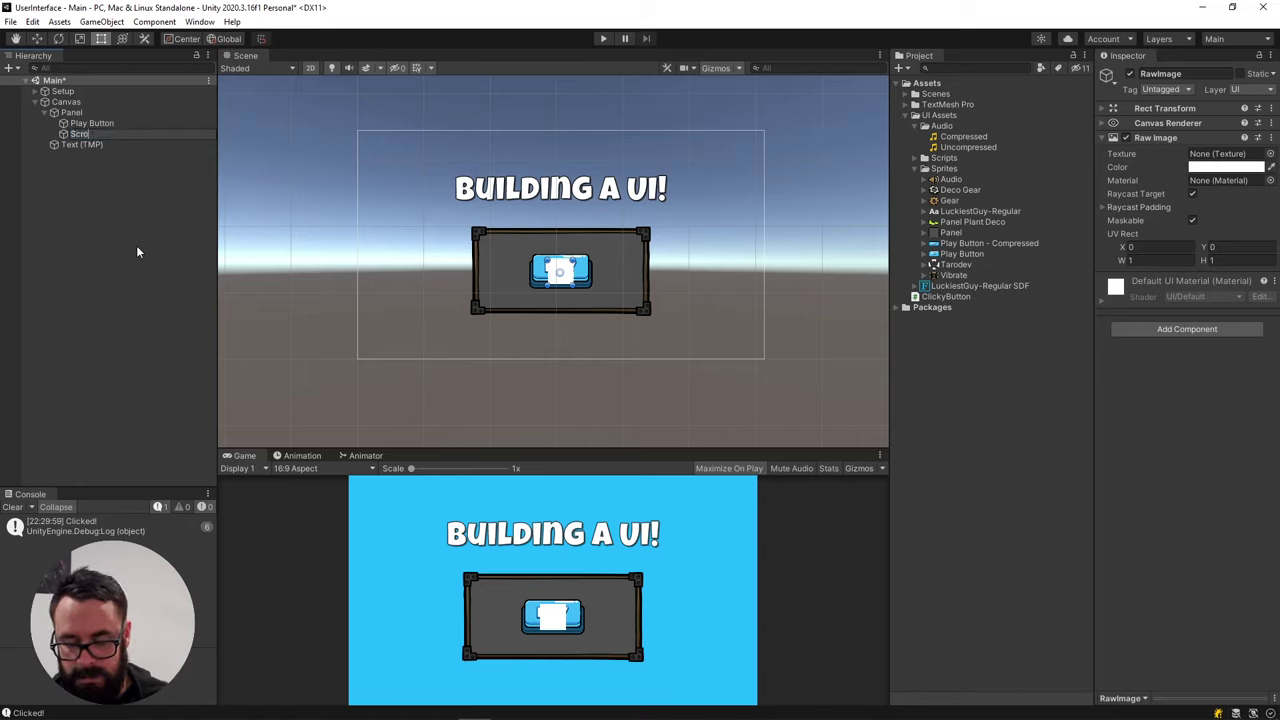
{"action": "type", "text": "lling Background"}
{"action": "key", "text": "Return"}
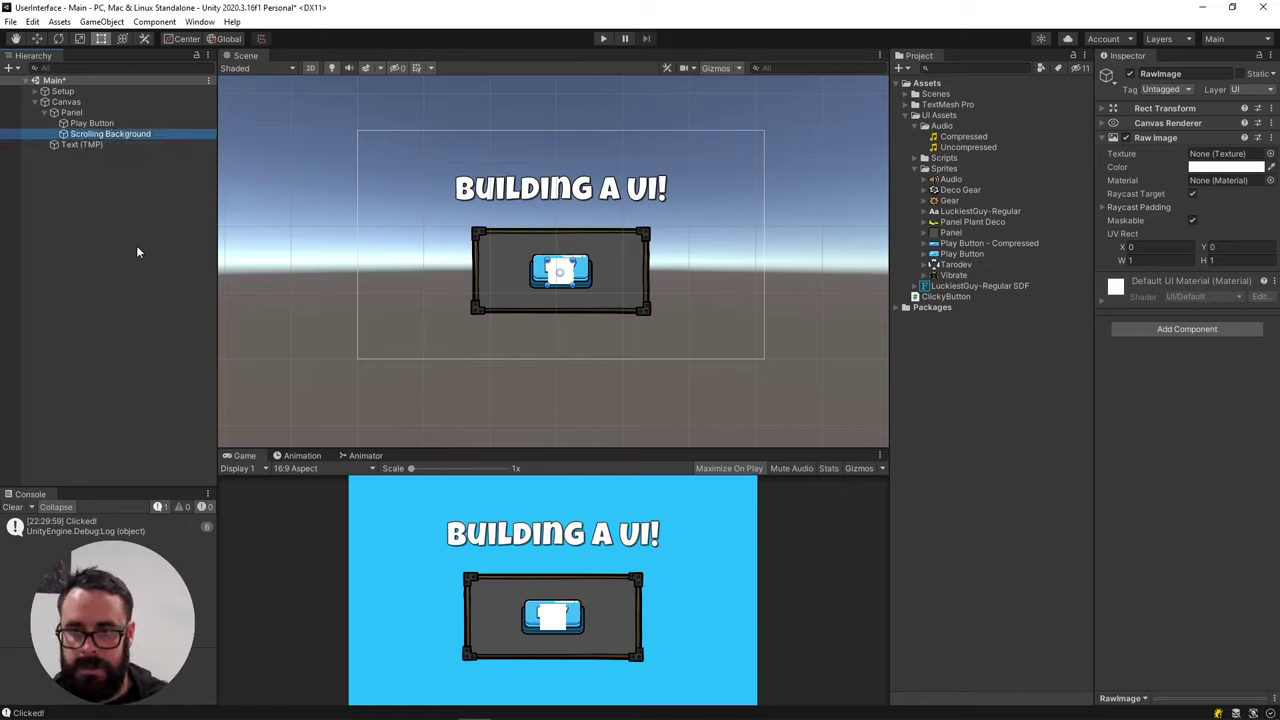
Scale Scrolling Background up into a large square with the Scale tool
{"action": "key", "text": "e"}
{"action": "key", "text": "r"}
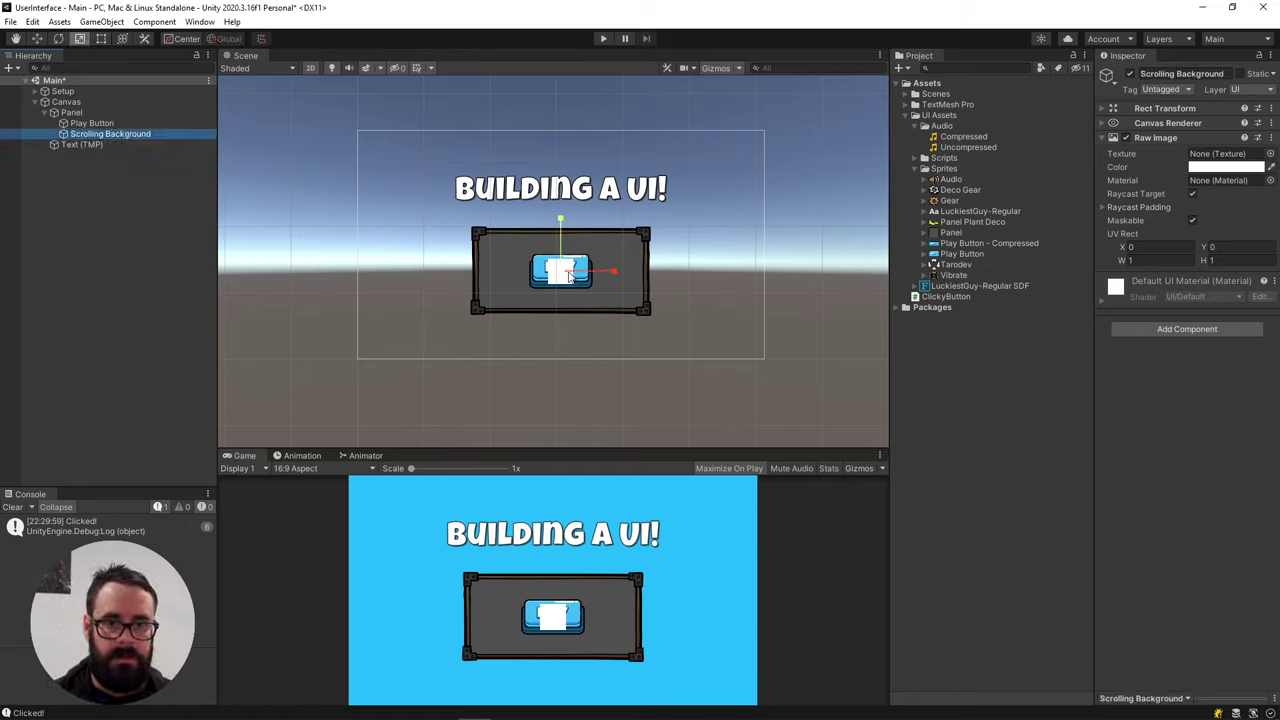
{"action": "left_click_drag", "start_coordinate": [562, 271], "coordinate": [846, 543]}
{"action": "scroll", "coordinate": [666, 271], "scroll_direction": "down", "scroll_amount": 5}
{"action": "middle_click_drag", "start_coordinate": [766, 249], "coordinate": [726, 237]}
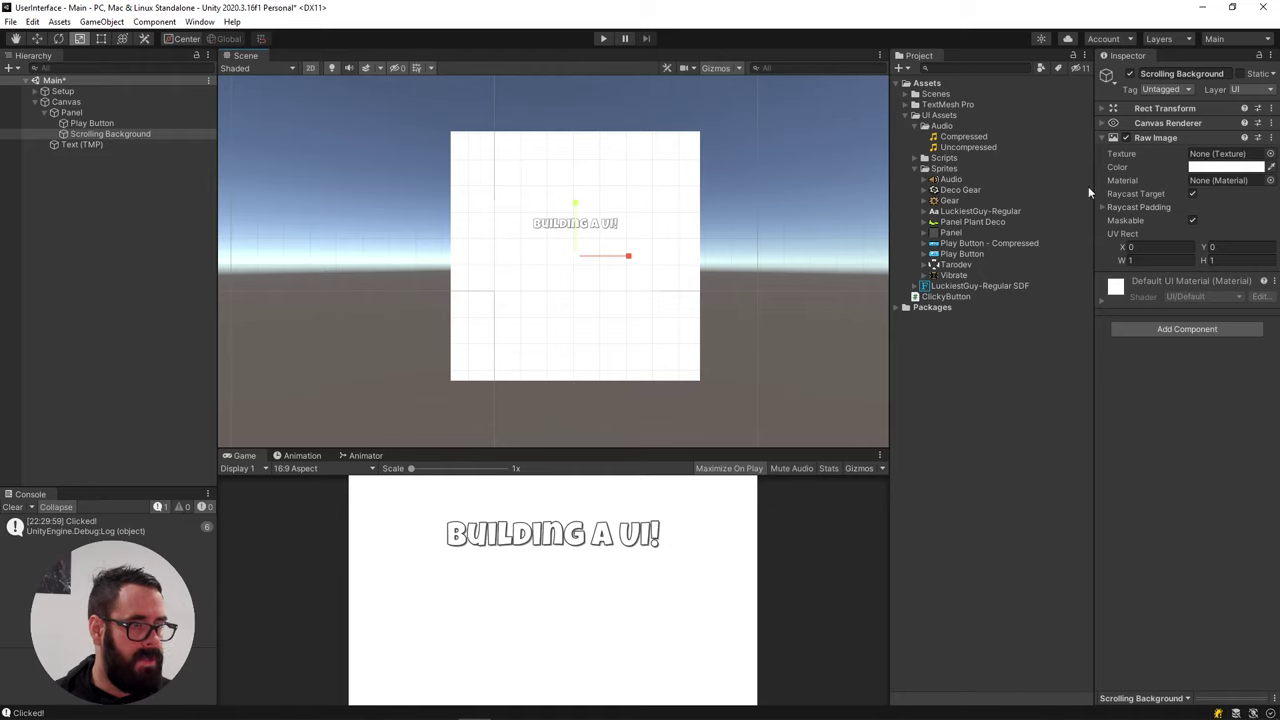
Assign the Tarodev texture to Scrolling Background, trying a horizontal UV offset then undoing it
{"action": "left_click", "coordinate": [954, 265]}
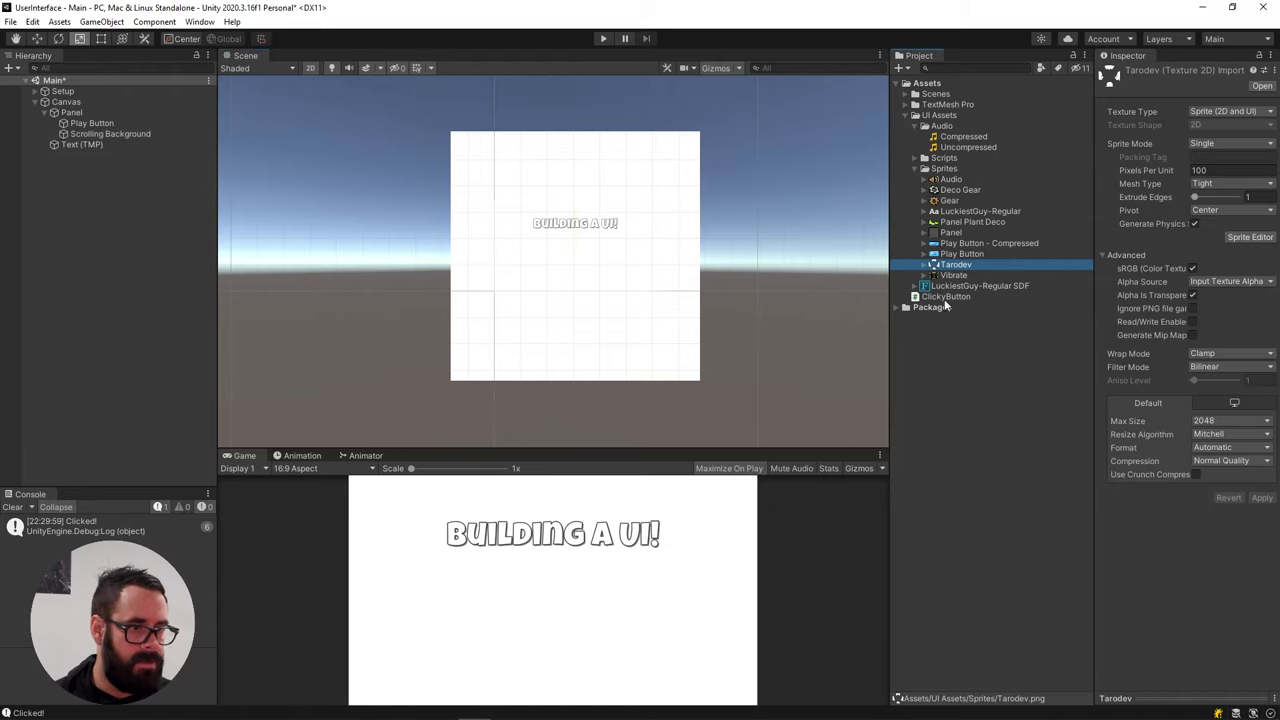
{"action": "left_click_drag", "start_coordinate": [1176, 697], "coordinate": [1176, 468]}
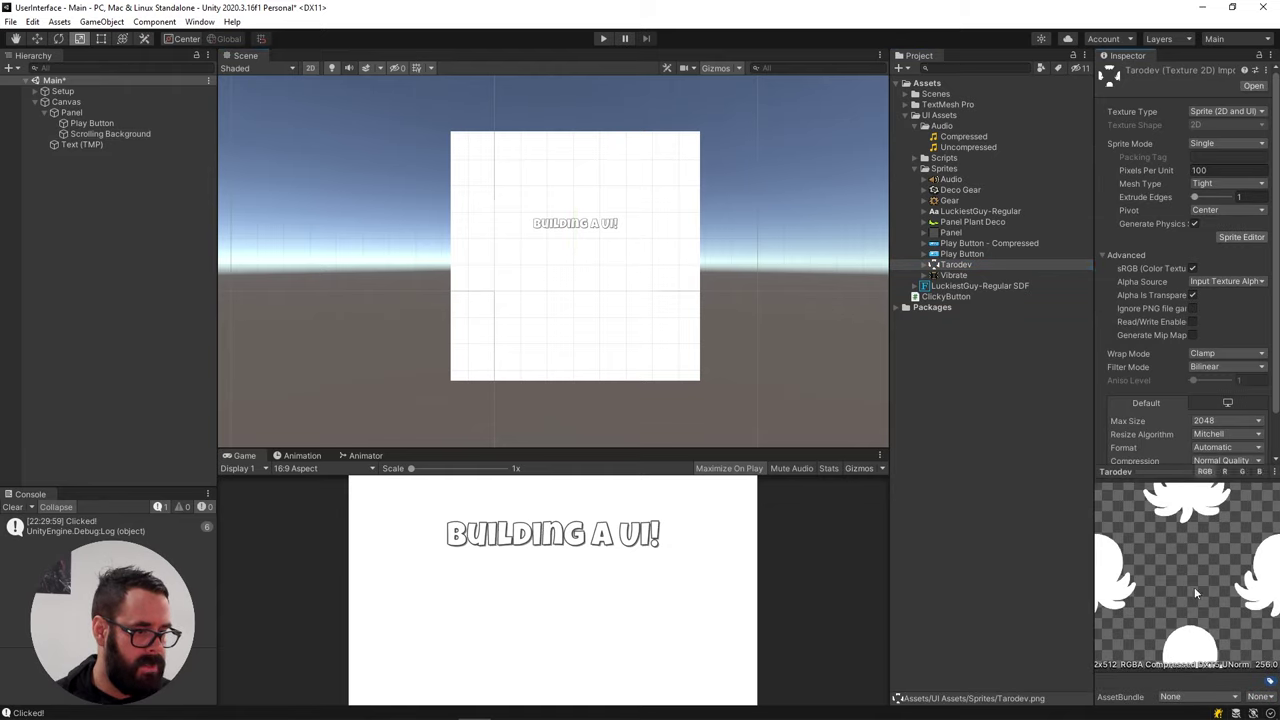
{"action": "left_click", "coordinate": [100, 133]}
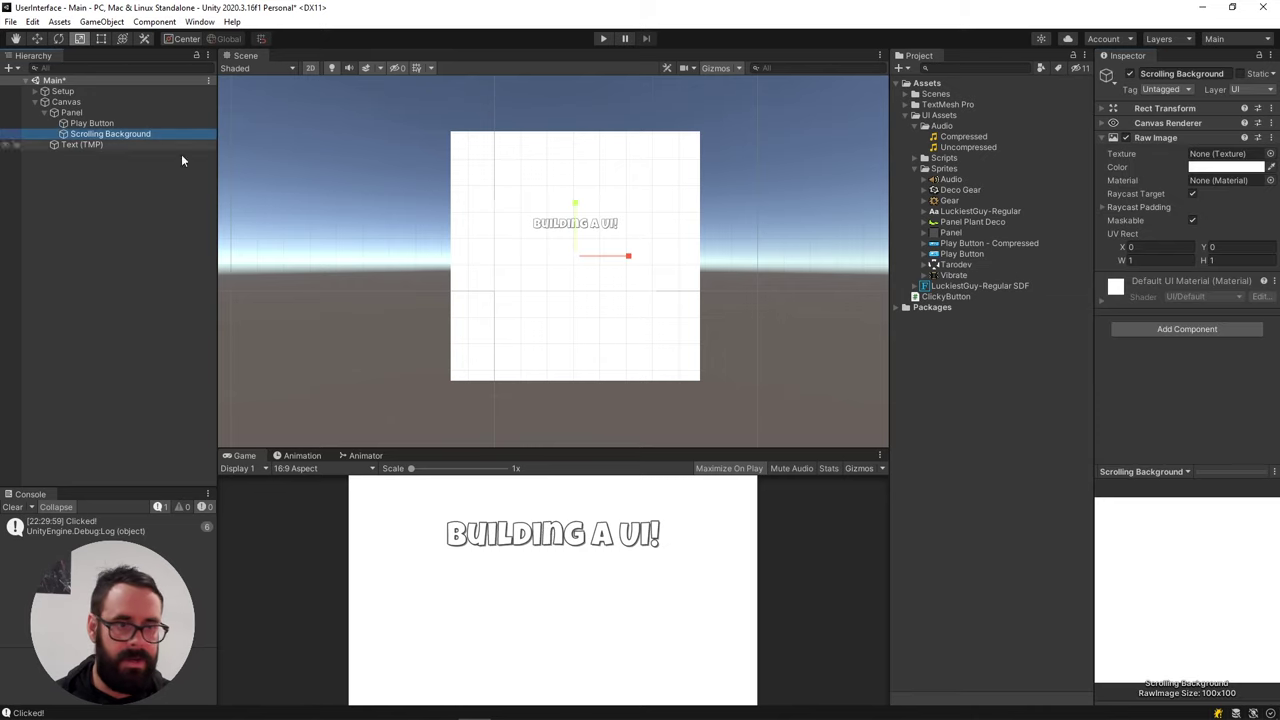
{"action": "left_click_drag", "start_coordinate": [970, 268], "coordinate": [1225, 155]}
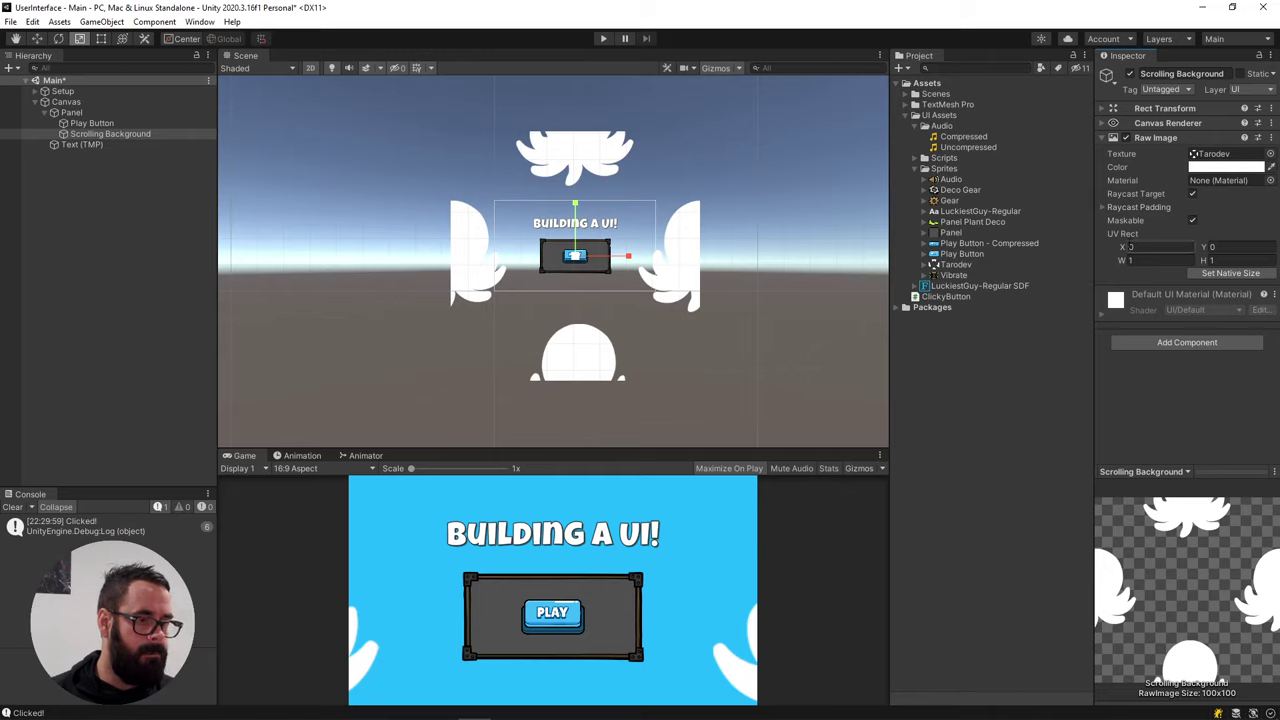
{"action": "left_click_drag", "start_coordinate": [1120, 251], "coordinate": [1148, 249]}
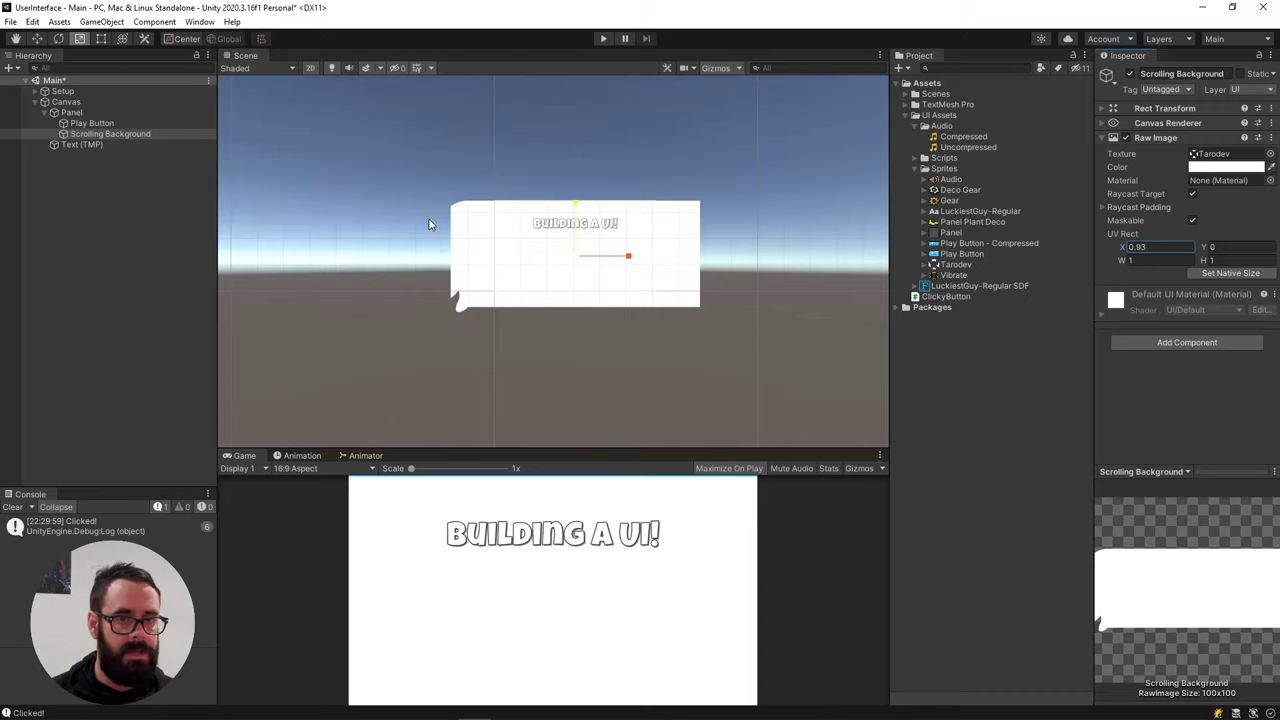
{"action": "key", "text": "ctrl+z"}
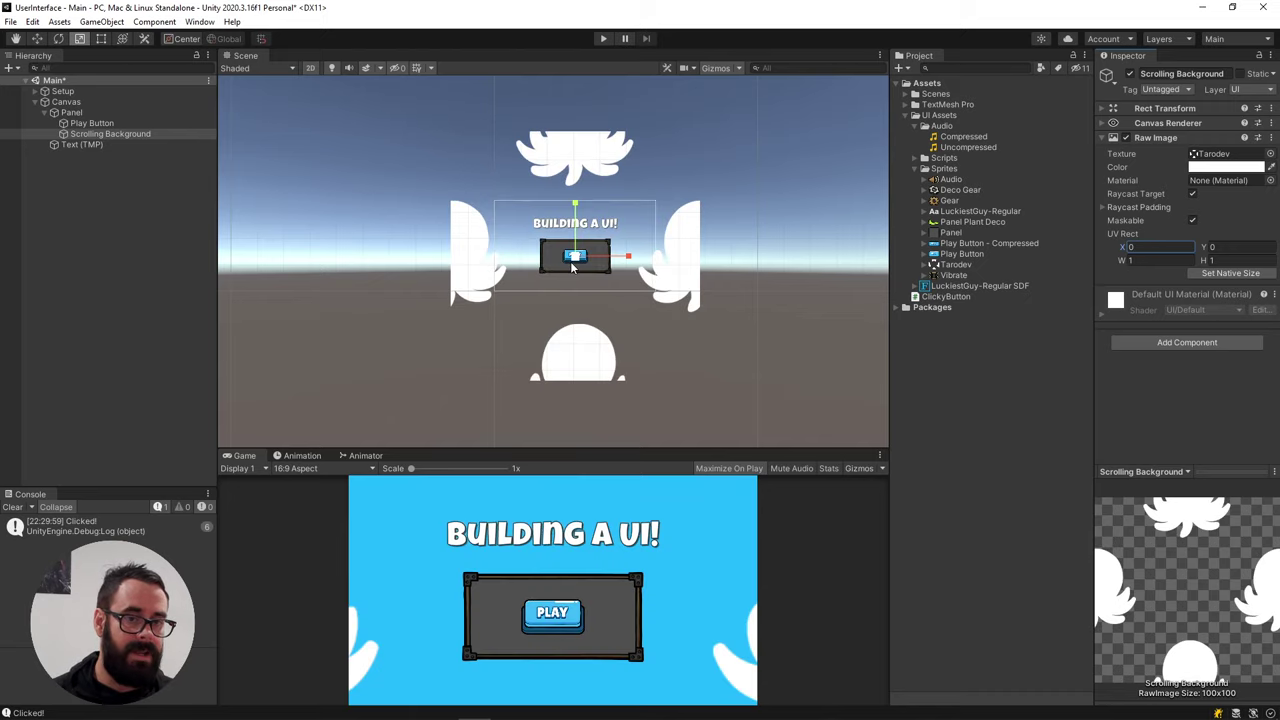
Change the Tarodev texture's Wrap Mode from Clamp to Repeat and apply it
{"action": "left_click", "coordinate": [956, 265]}
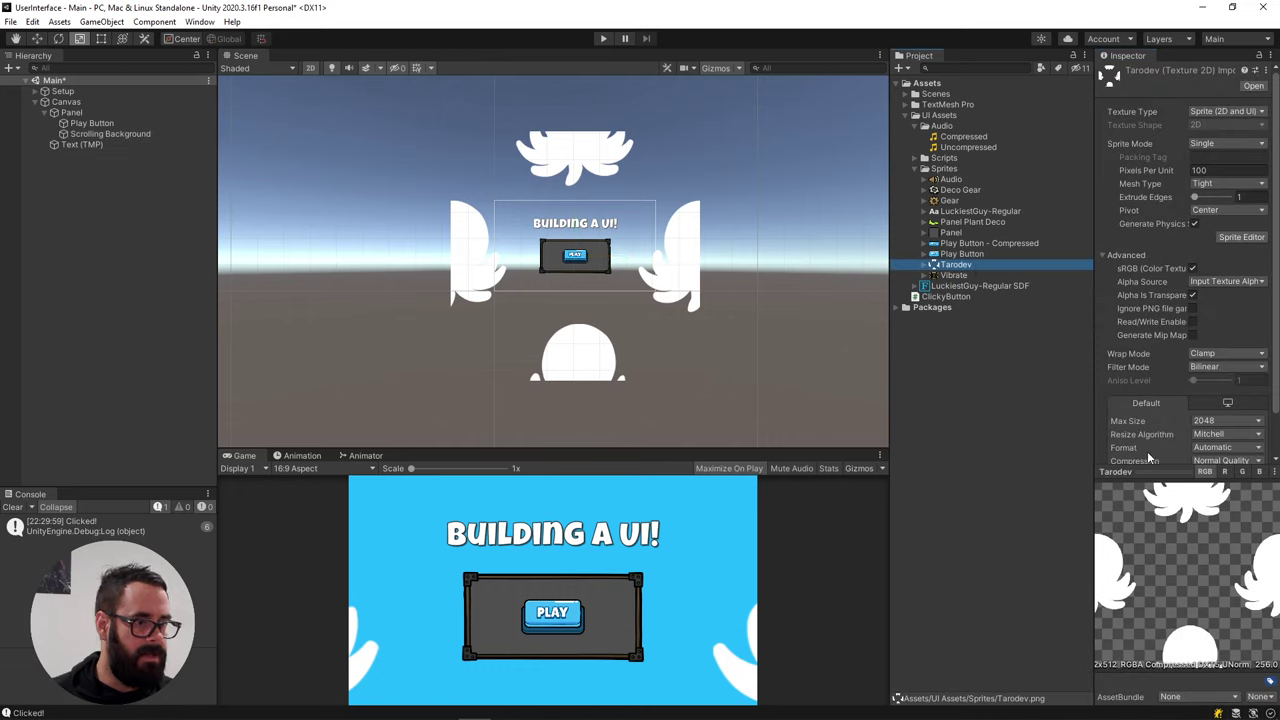
{"action": "left_click_drag", "start_coordinate": [1150, 462], "coordinate": [1175, 548]}
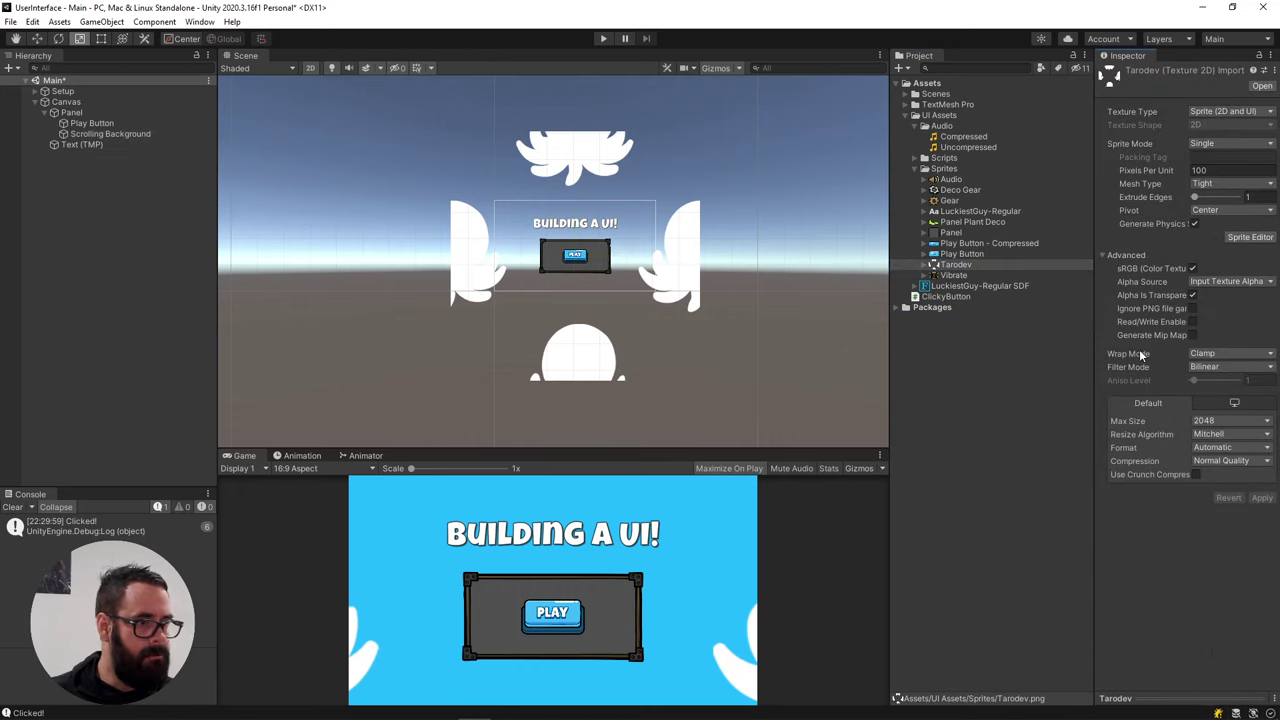
{"action": "left_click", "coordinate": [1221, 353]}
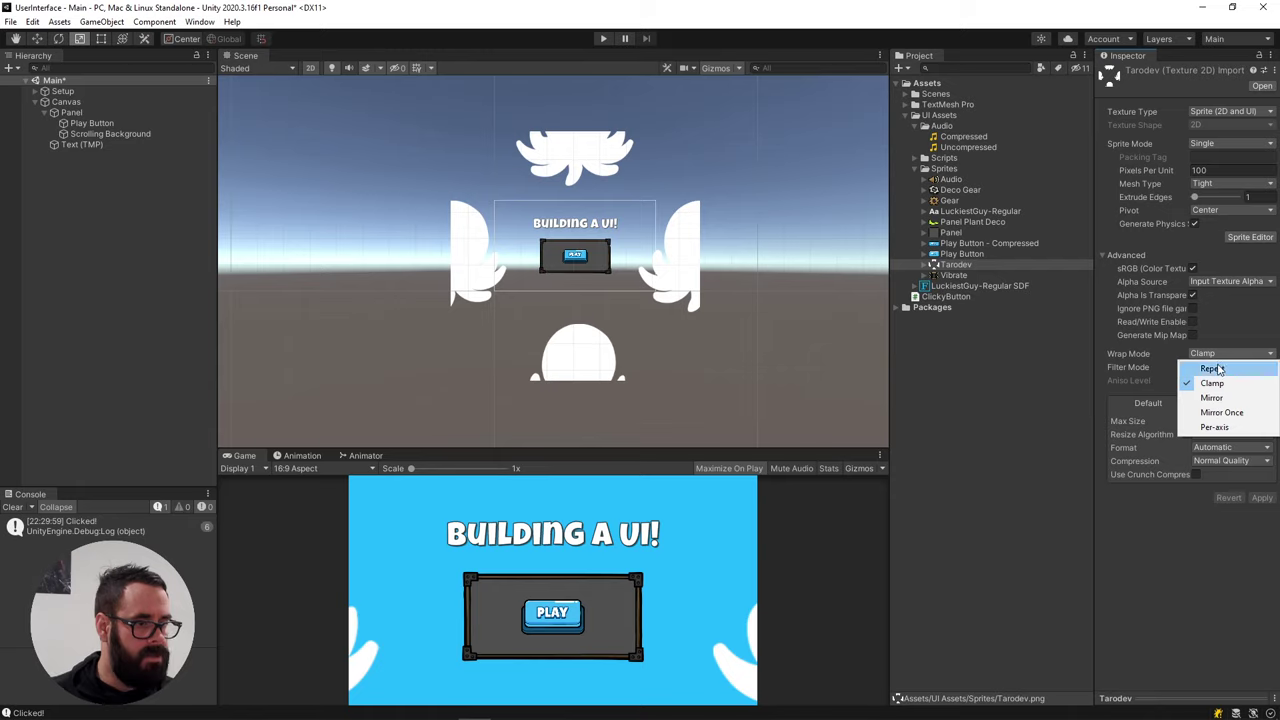
{"action": "left_click", "coordinate": [1212, 367]}
{"action": "left_click", "coordinate": [1261, 497]}
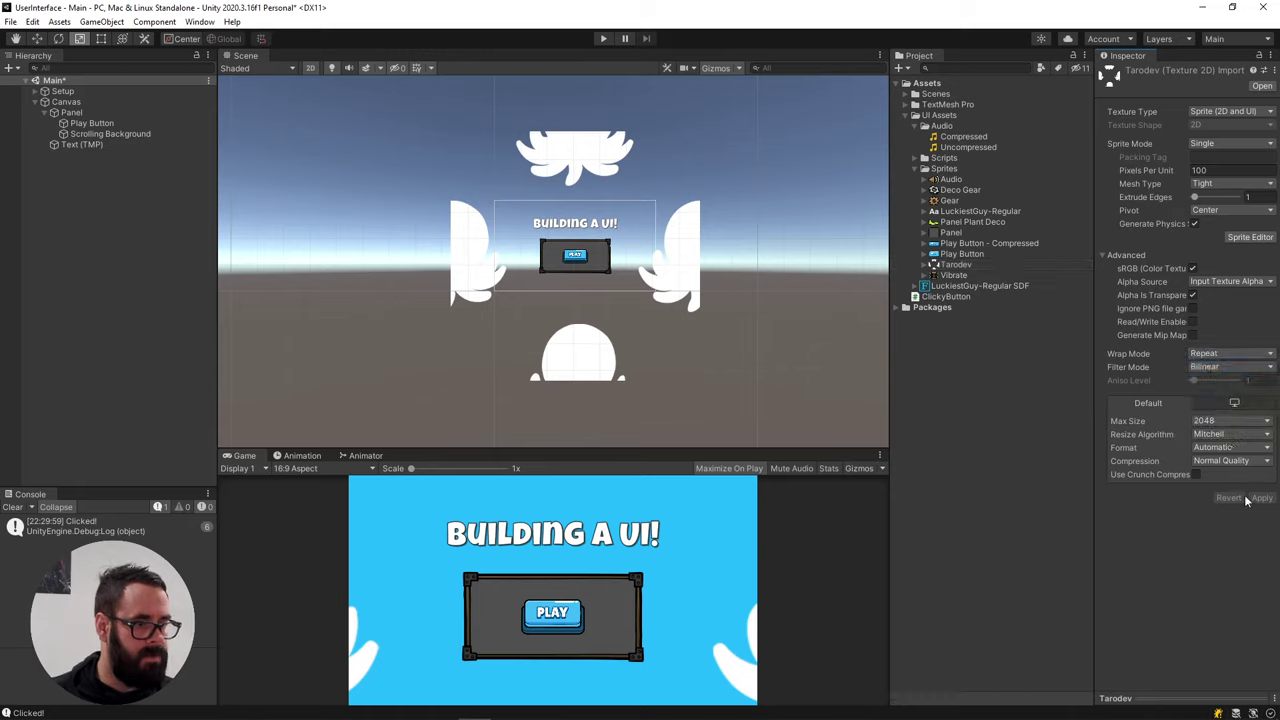
Set Scrolling Background's UV Rect to X 0, W 15, H 15 and tilt it a few degrees
{"action": "left_click", "coordinate": [110, 134]}
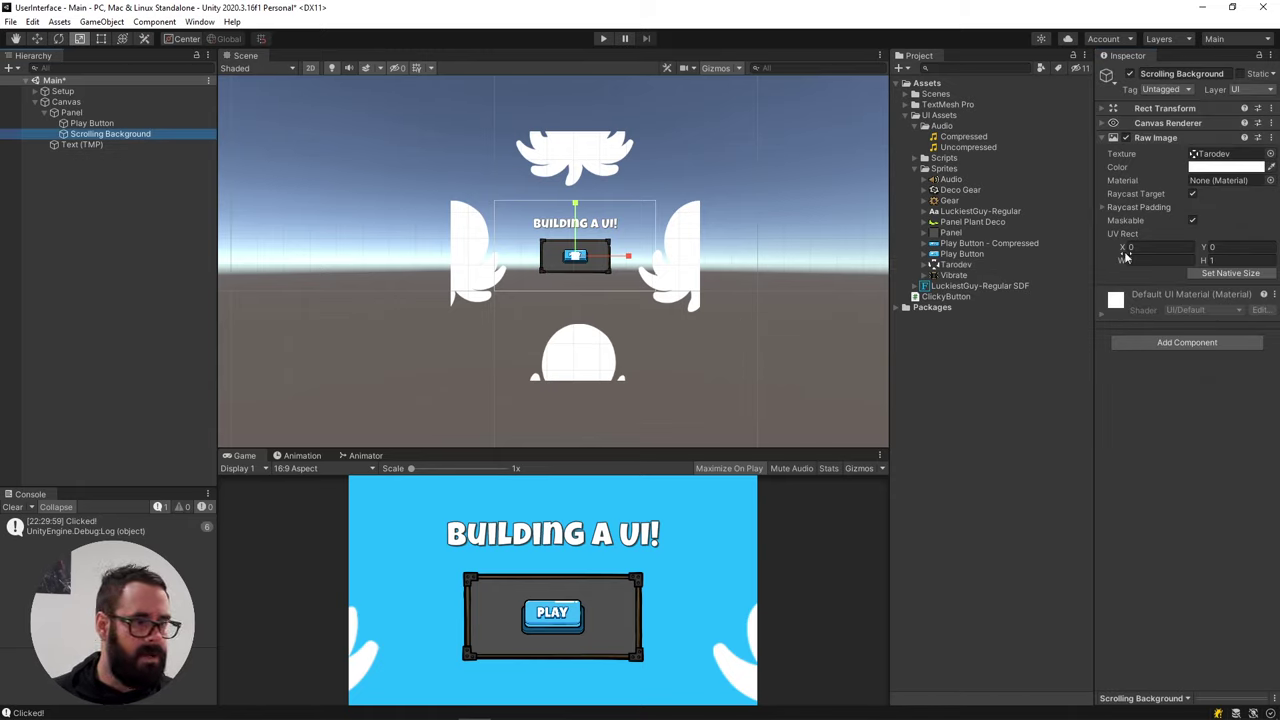
{"action": "left_click_drag", "start_coordinate": [1125, 250], "coordinate": [1240, 265]}
{"action": "double_click", "coordinate": [1150, 247]}
{"action": "type", "text": "0"}
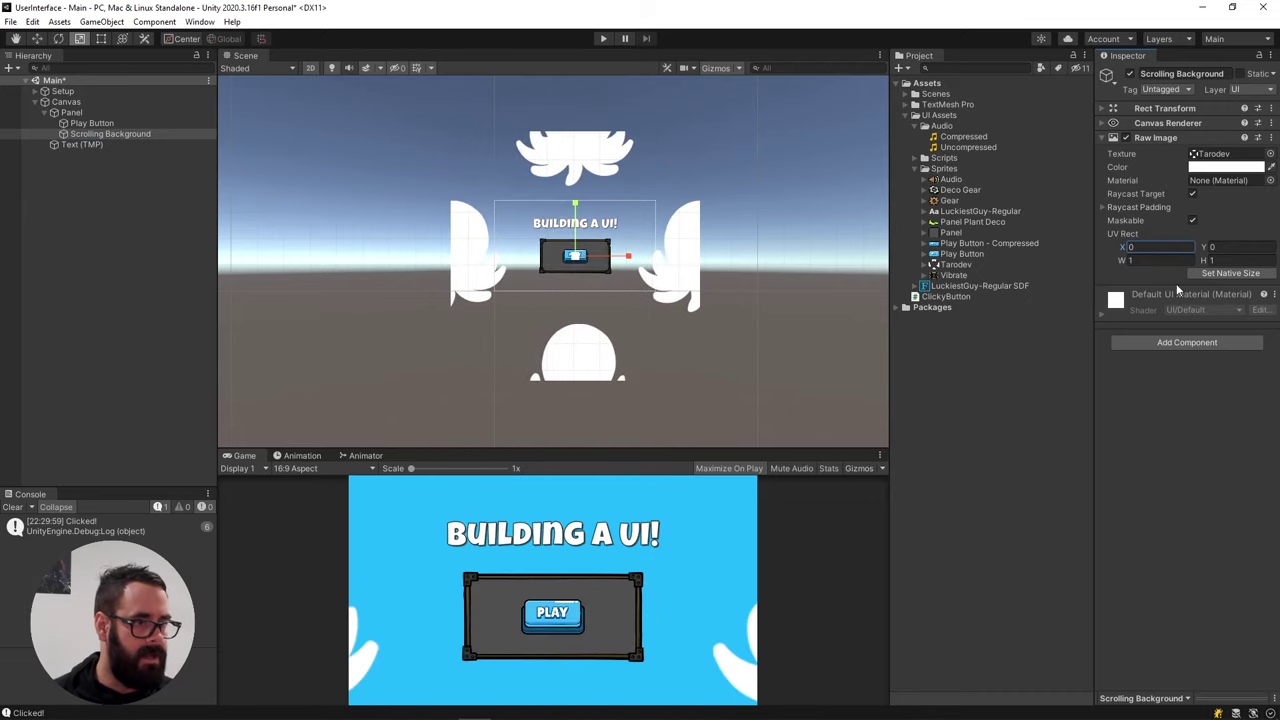
{"action": "key", "text": "Tab"}
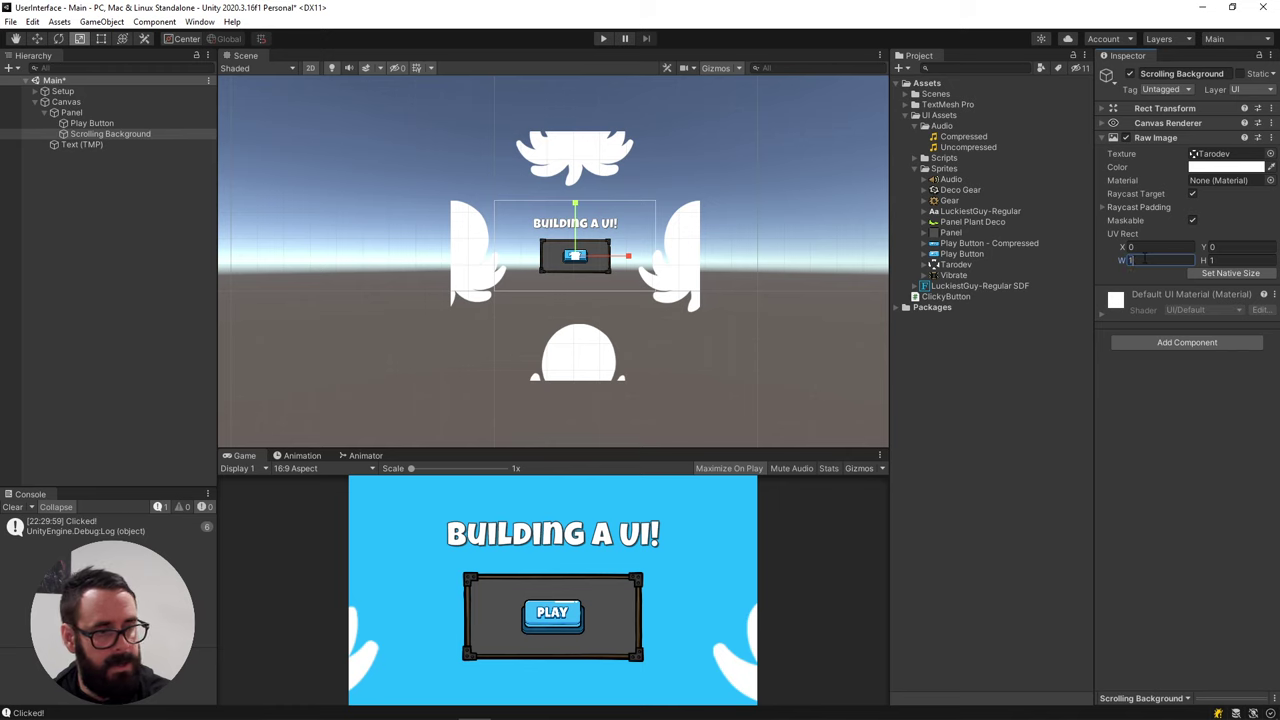
{"action": "type", "text": "15"}
{"action": "key", "text": "Tab"}
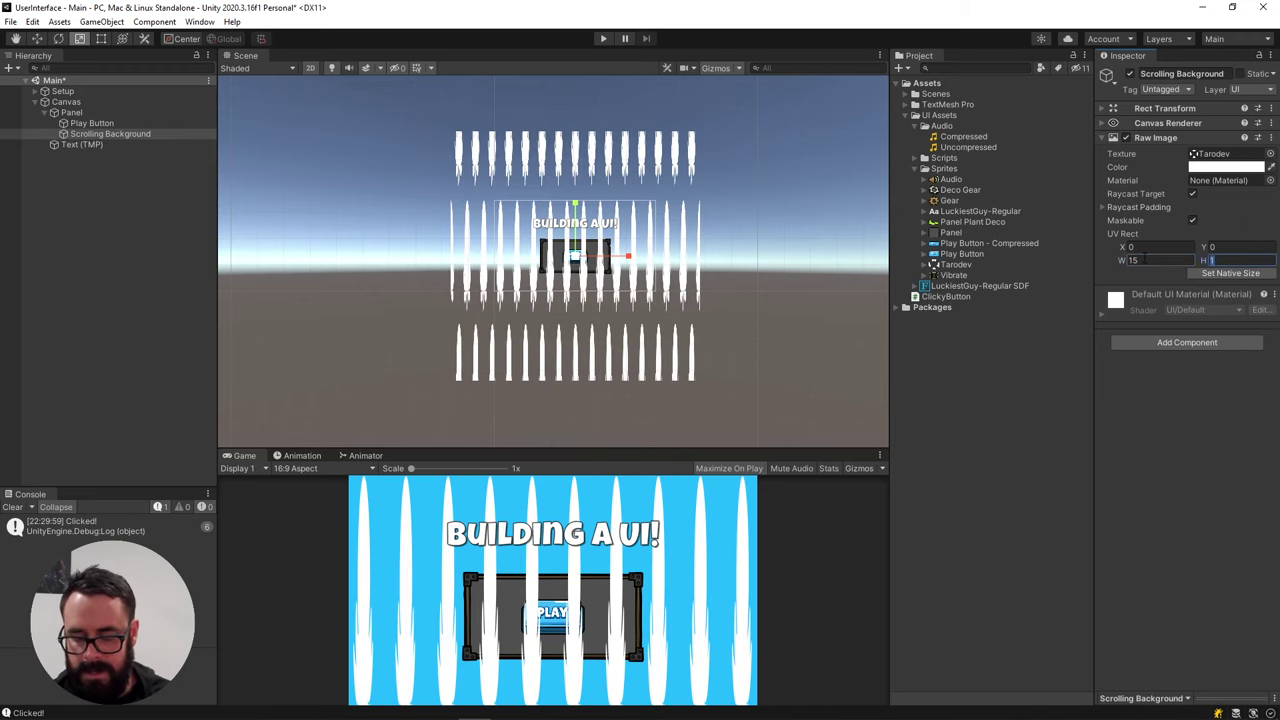
{"action": "type", "text": "15"}
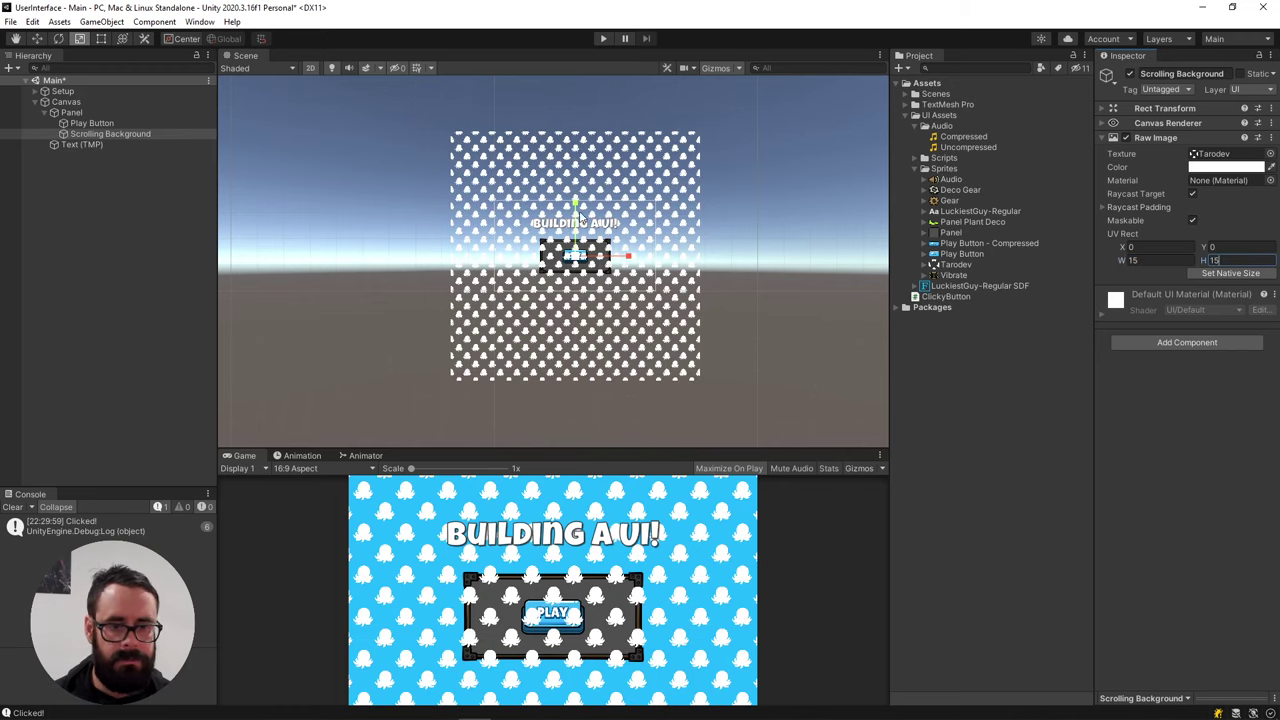
{"action": "left_click", "coordinate": [205, 134]}
{"action": "key", "text": "e"}
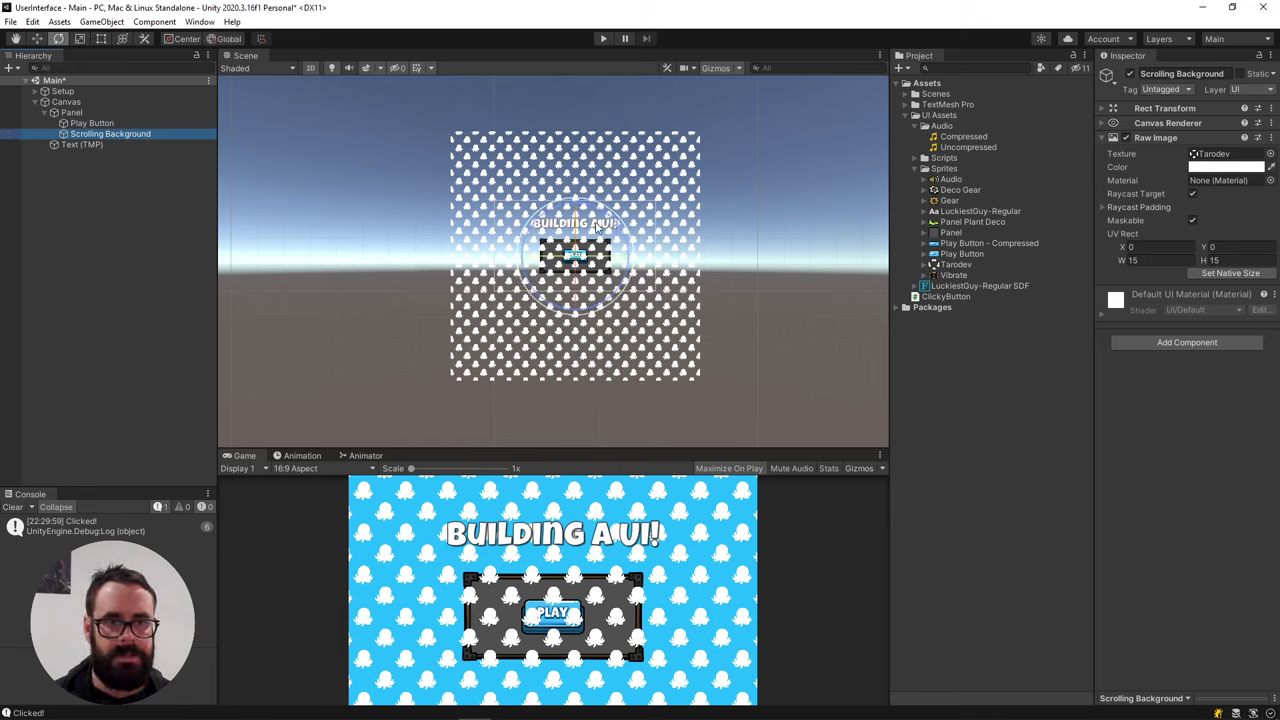
{"action": "left_click_drag", "start_coordinate": [604, 216], "coordinate": [631, 235]}
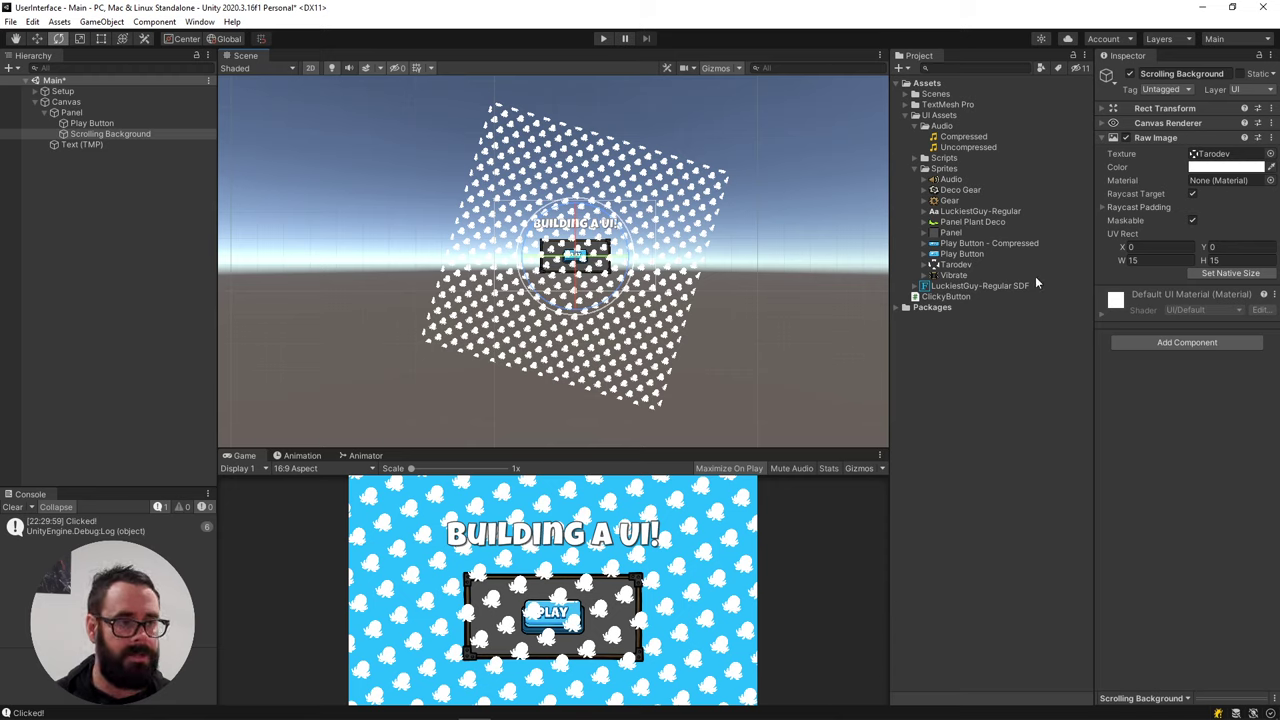
Lower the Scrolling Background tint's alpha to 49 so the tiled Tarodev pattern shows faintly
{"action": "left_click", "coordinate": [1210, 167]}
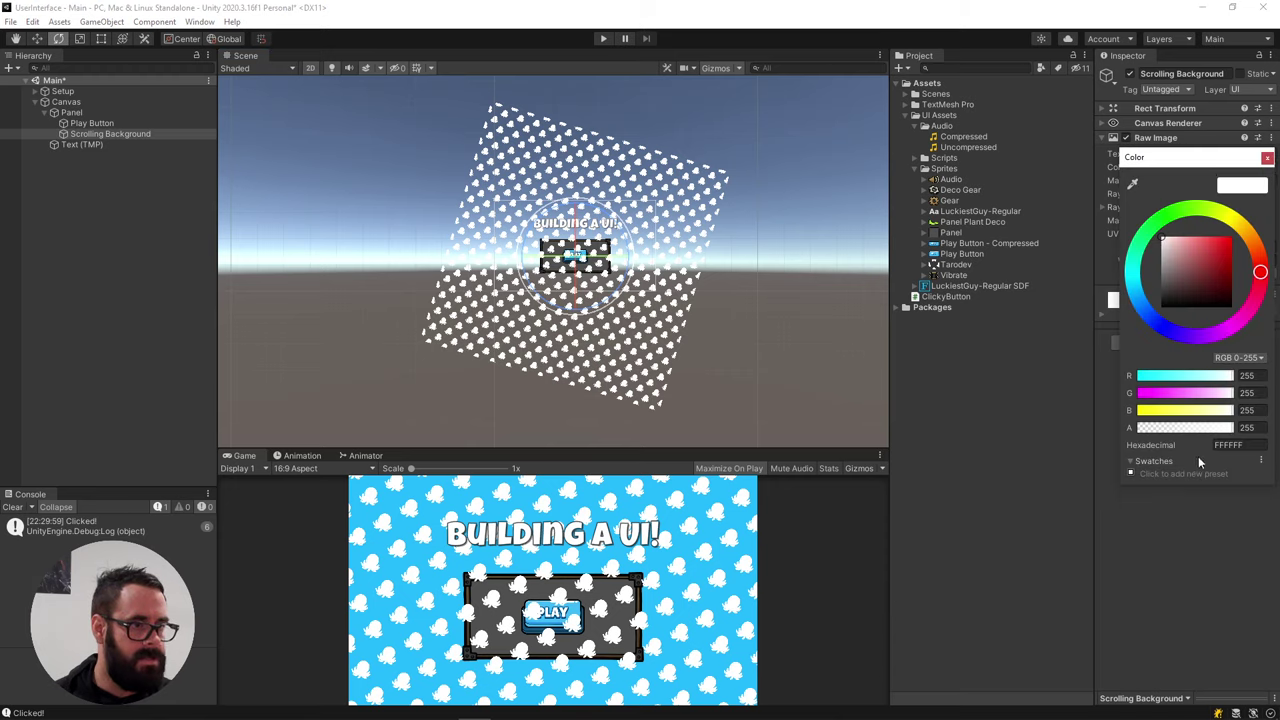
{"action": "left_click_drag", "start_coordinate": [1200, 428], "coordinate": [1159, 428]}
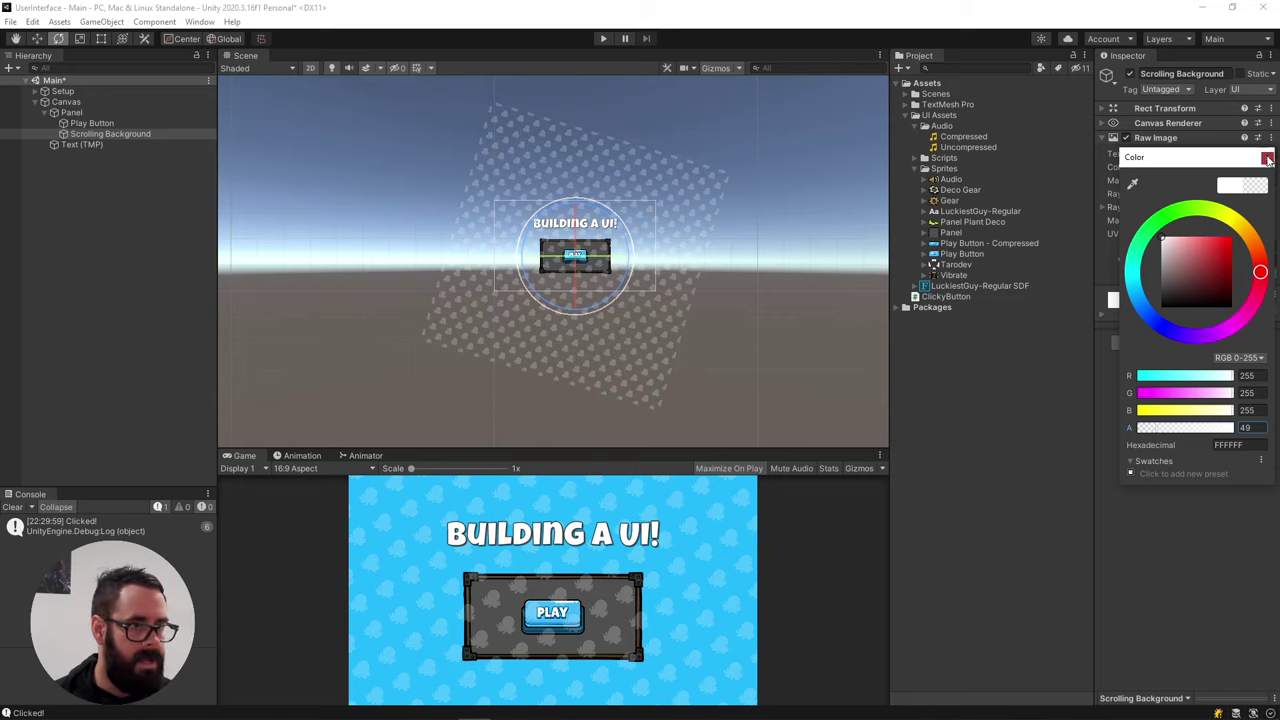
{"action": "left_click", "coordinate": [1267, 159]}
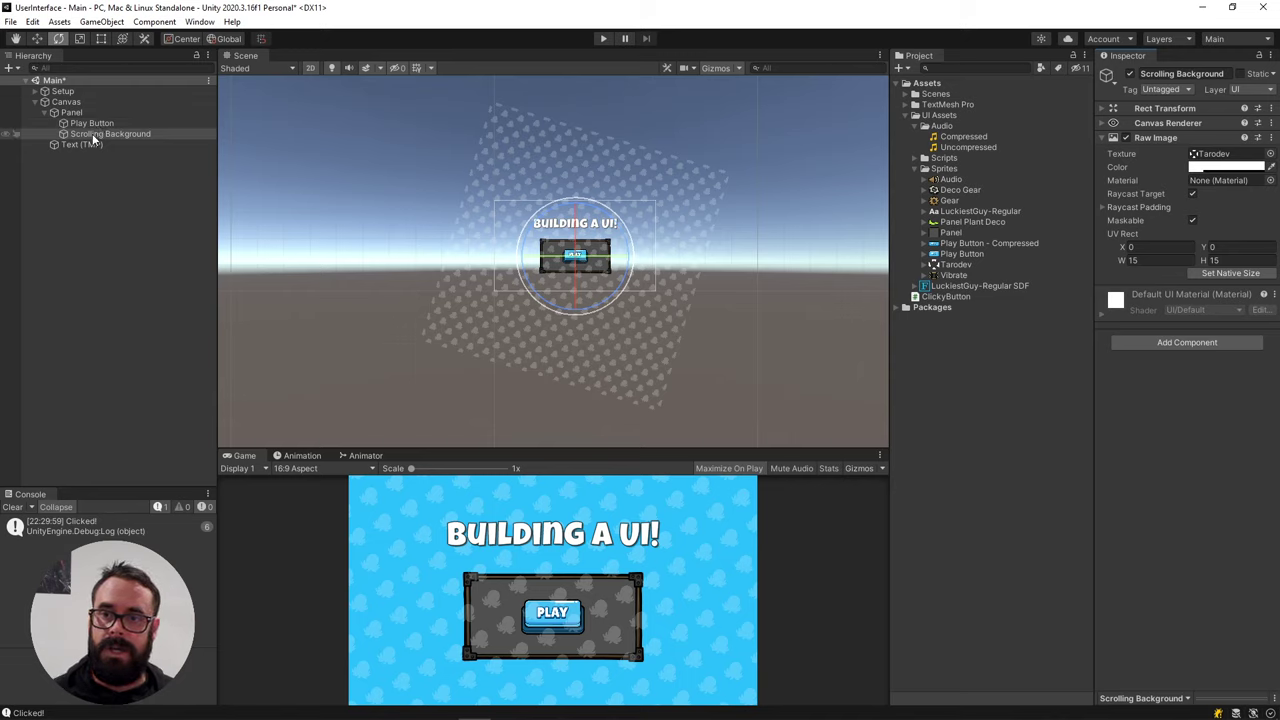
Move Scrolling Background above Panel as Canvas's first child, then play and stop the scene
{"action": "left_click_drag", "start_coordinate": [91, 133], "coordinate": [82, 112]}
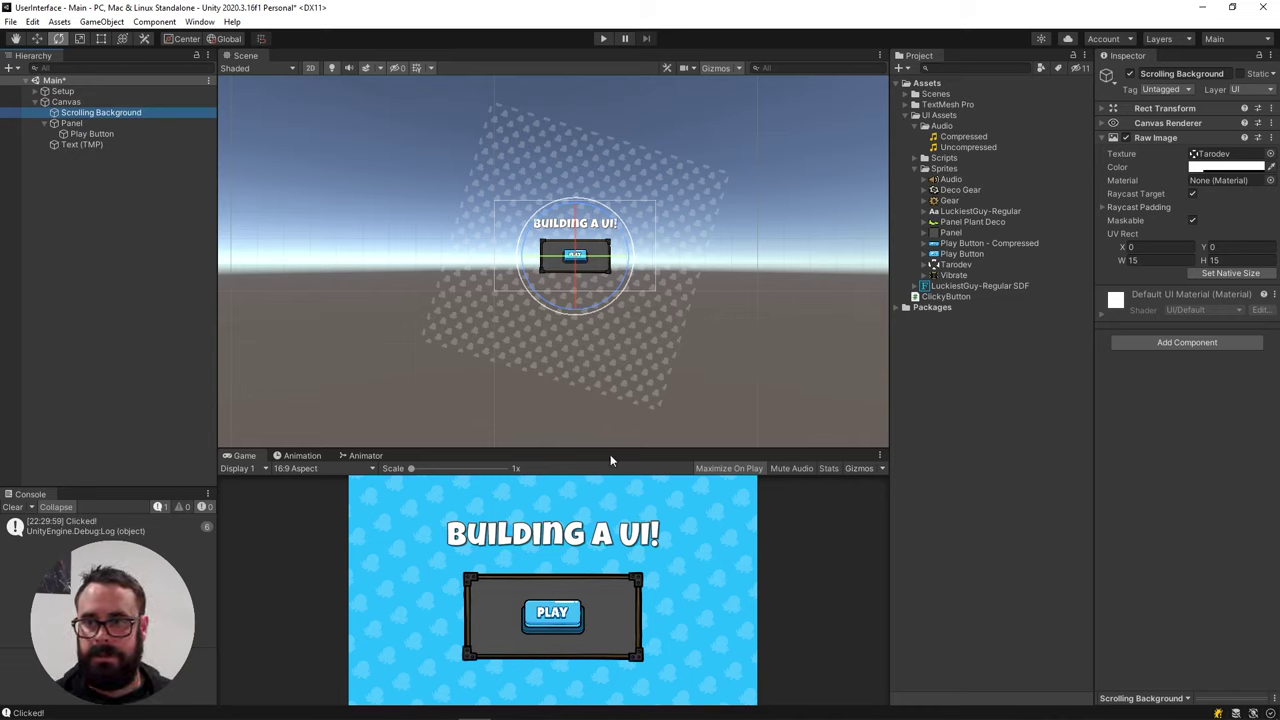
{"action": "left_click", "coordinate": [603, 39]}
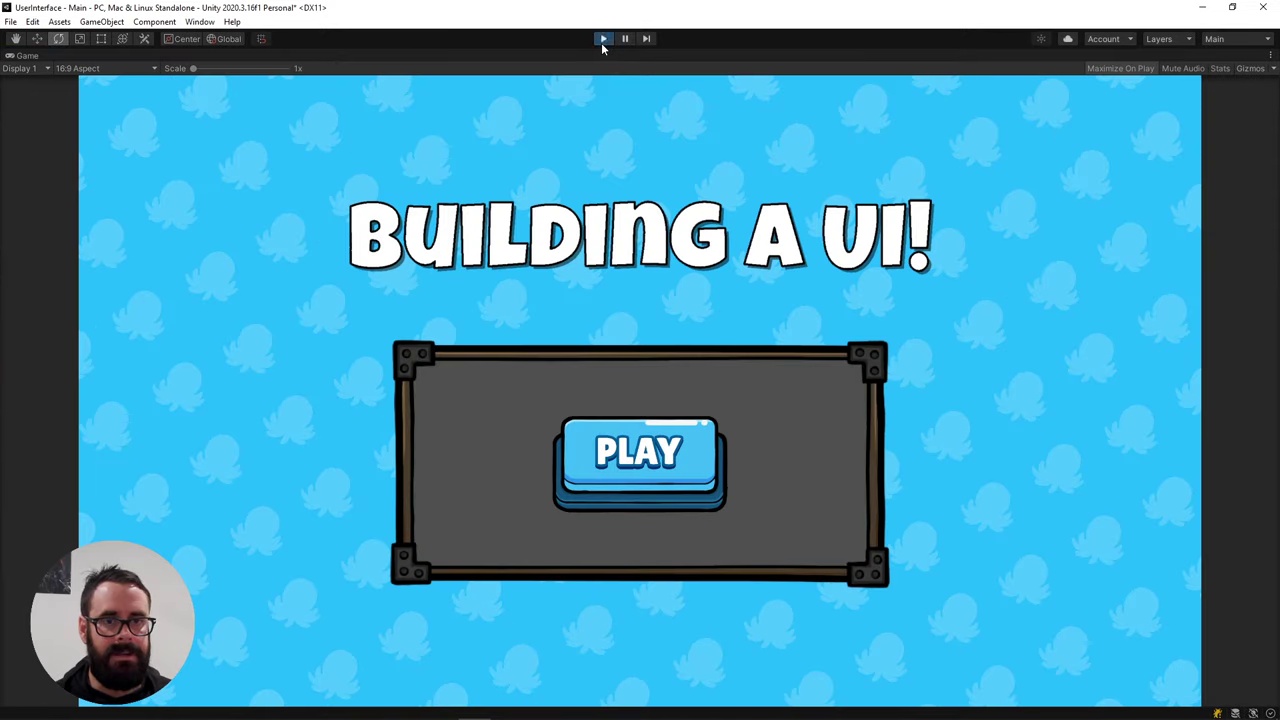
{"action": "left_click", "coordinate": [603, 39]}
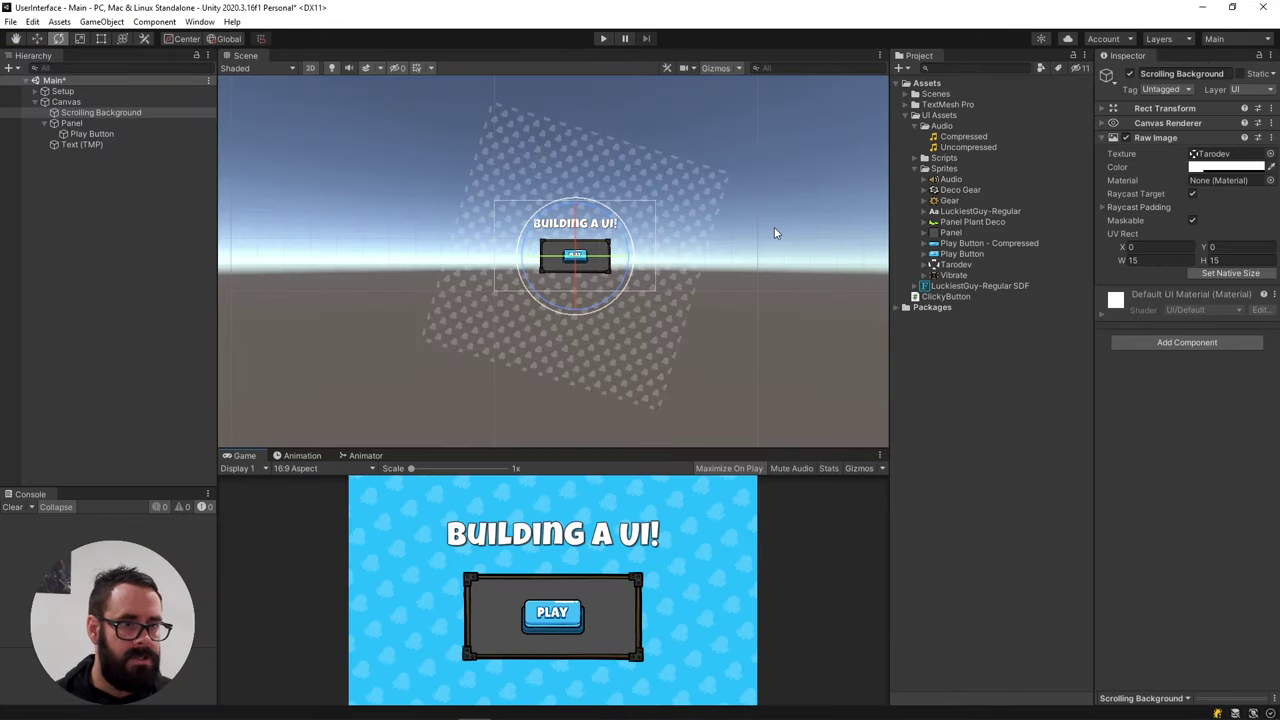
Attach Scroller to Scrolling Background, assign its raw image to Img, and test with X 0.2
{"action": "left_click", "coordinate": [916, 158]}
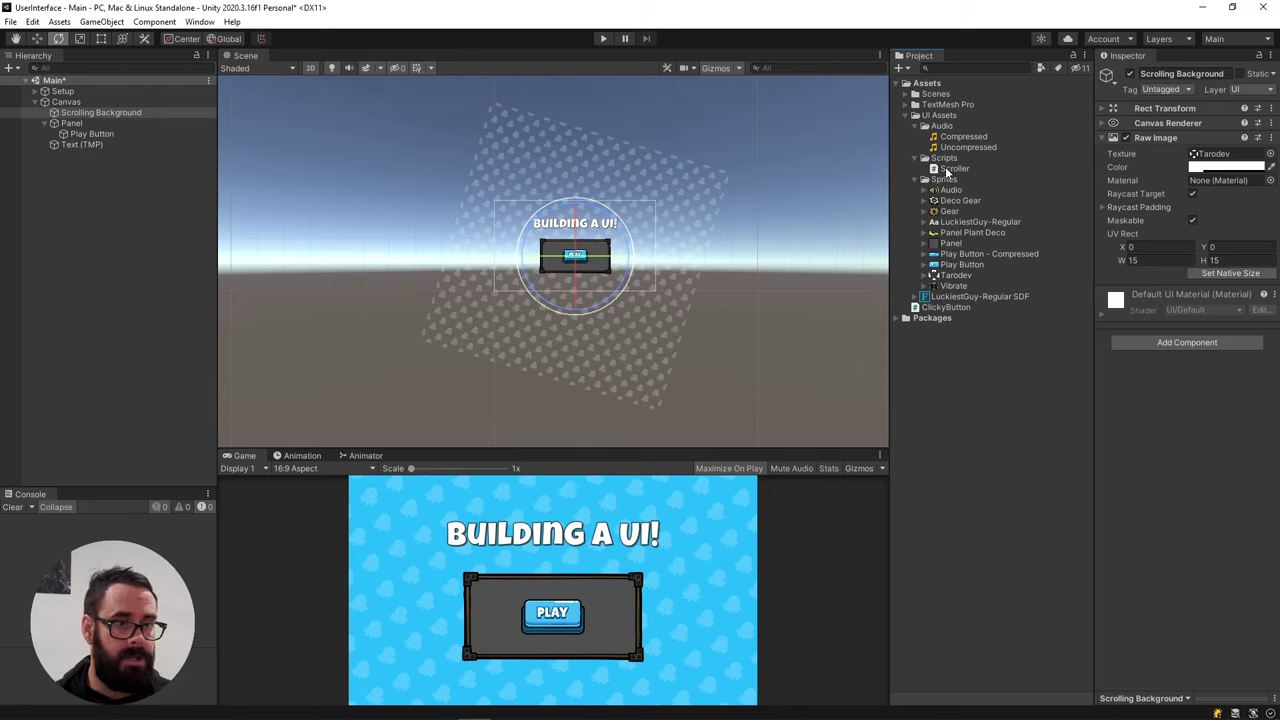
{"action": "left_click_drag", "start_coordinate": [946, 171], "coordinate": [1198, 430]}
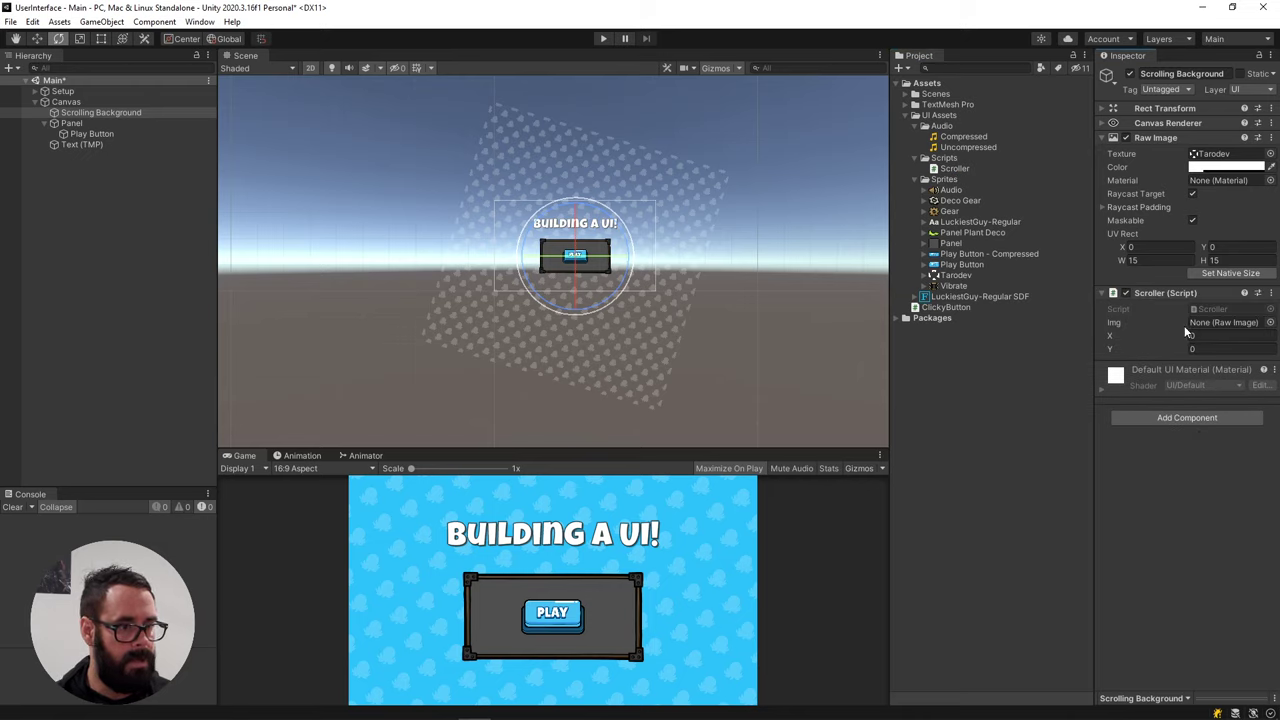
{"action": "left_click_drag", "start_coordinate": [1154, 140], "coordinate": [1217, 326]}
{"action": "left_click", "coordinate": [1243, 340]}
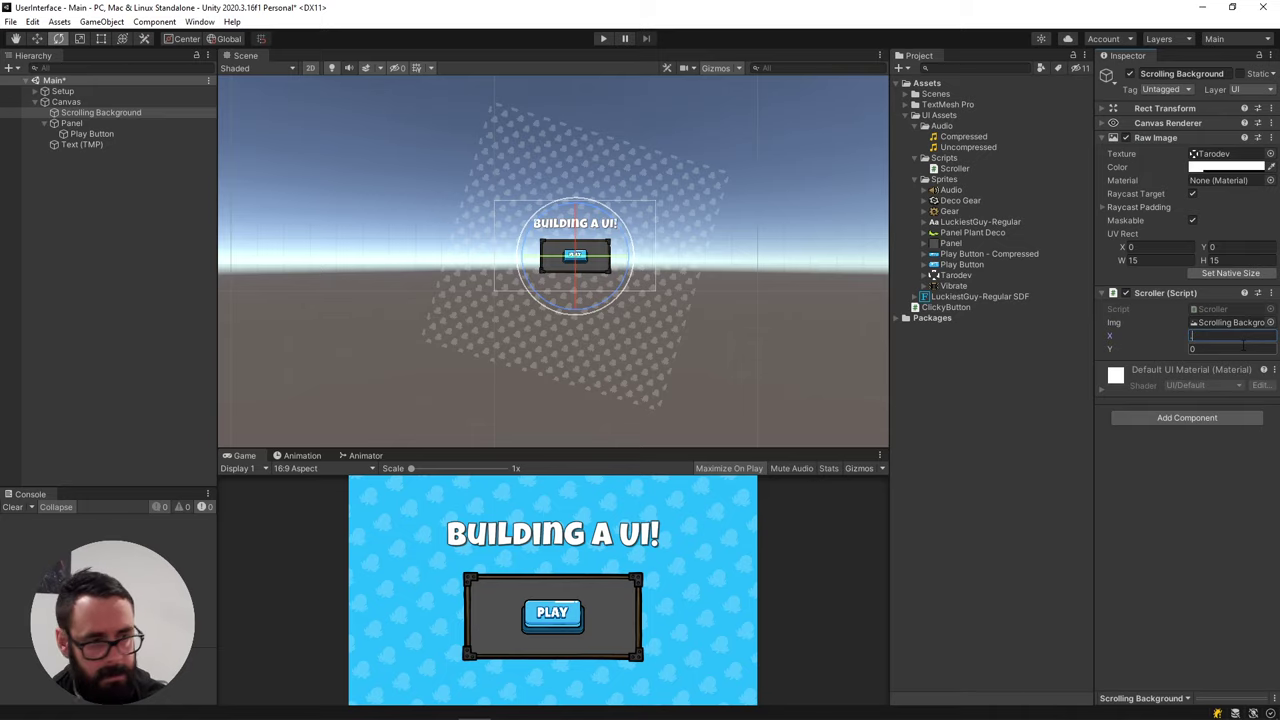
{"action": "type", "text": ".2"}
{"action": "key", "text": "Tab"}
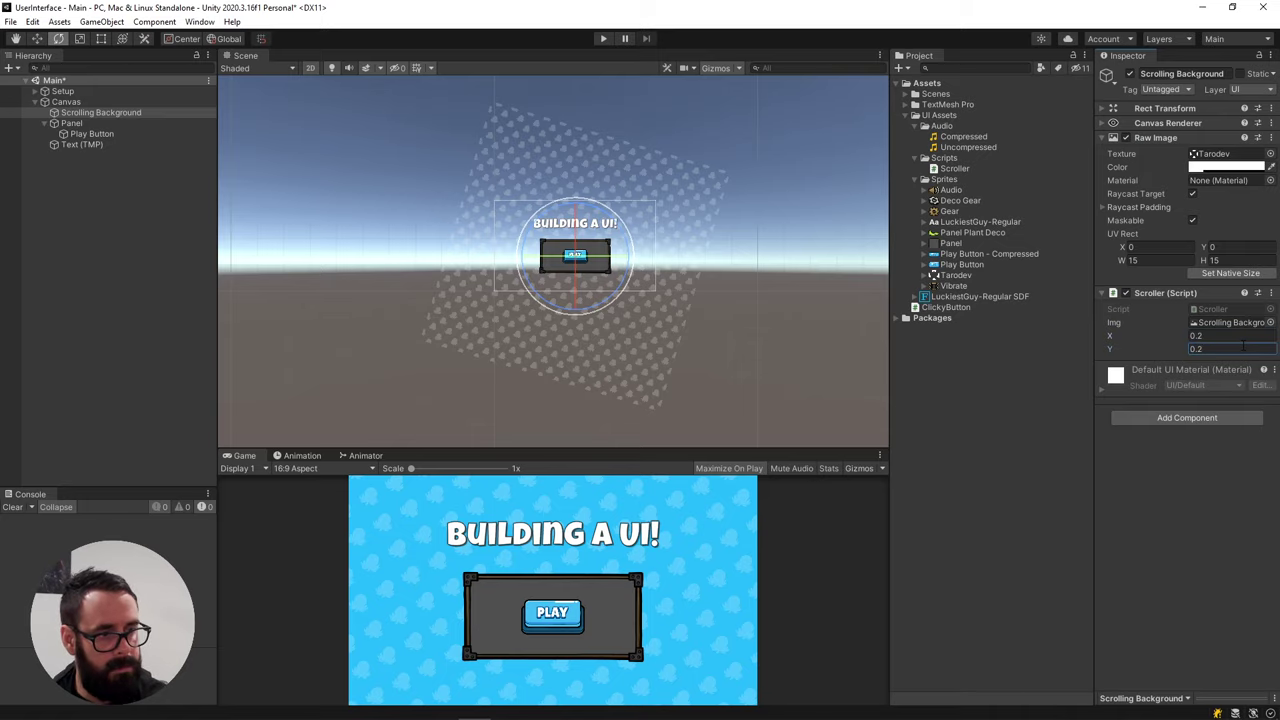
{"action": "left_click", "coordinate": [603, 39]}
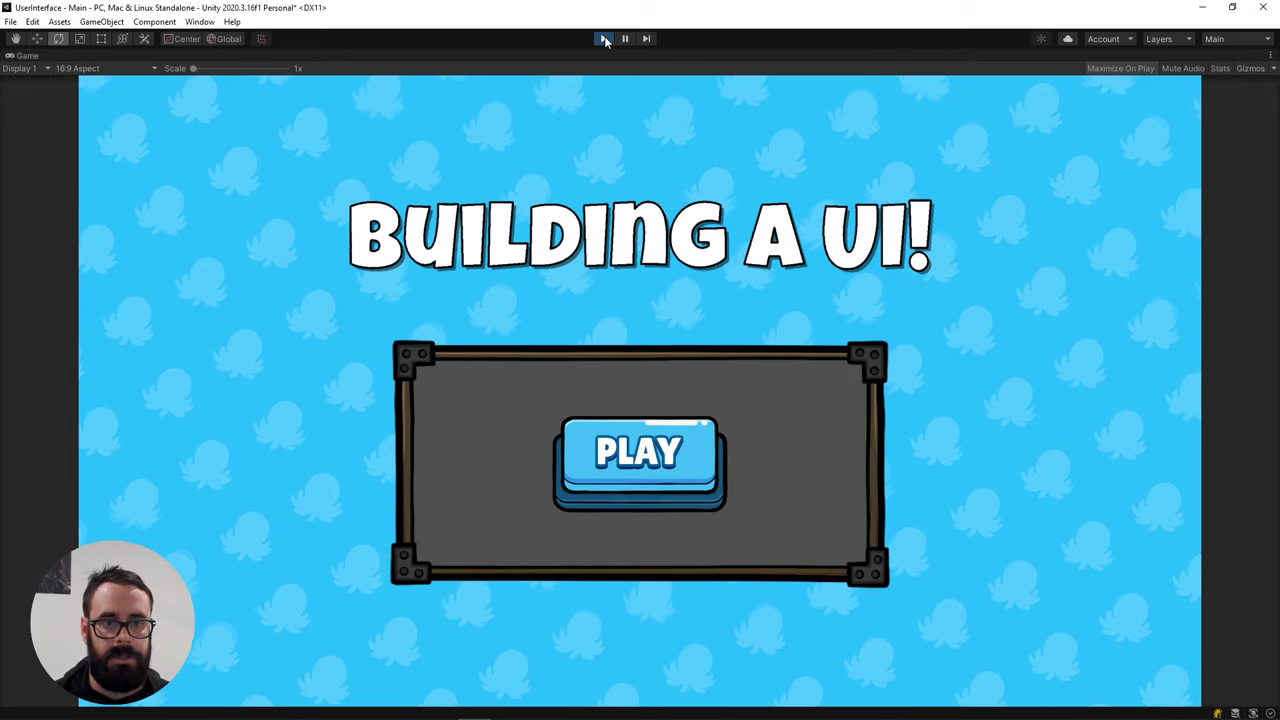
{"action": "left_click", "coordinate": [605, 40]}
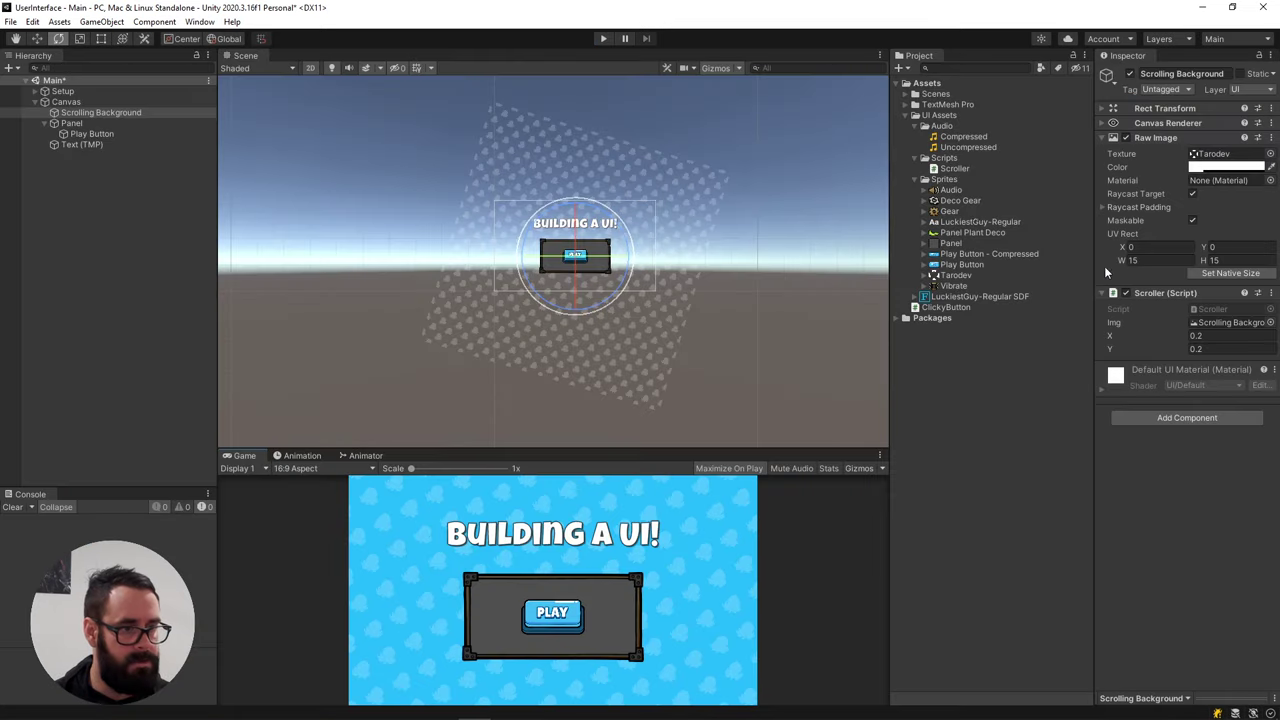
Set the scroll speed X and Y to 0.1, test the slower scroll, and save the scene
{"action": "left_click", "coordinate": [1200, 338]}
{"action": "type", "text": "0.1"}
{"action": "key", "text": "Tab"}
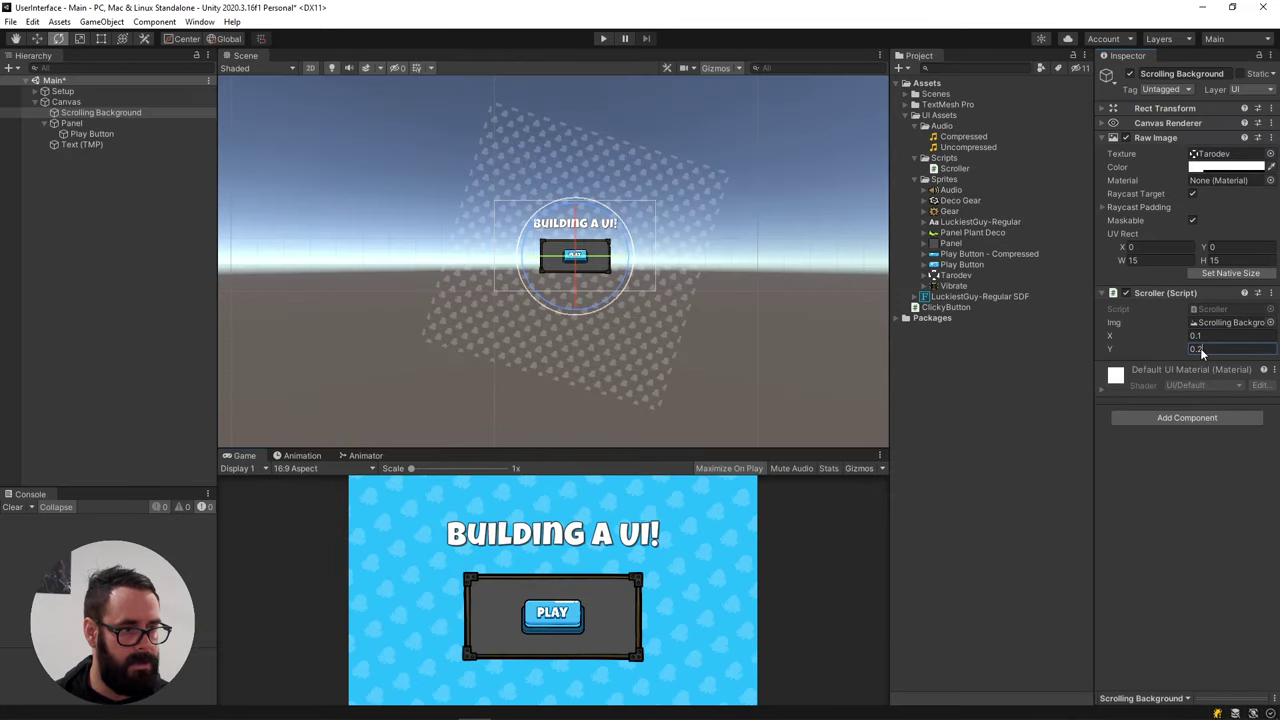
{"action": "type", "text": "0.1"}
{"action": "key", "text": "Return"}
{"action": "left_click", "coordinate": [603, 39]}
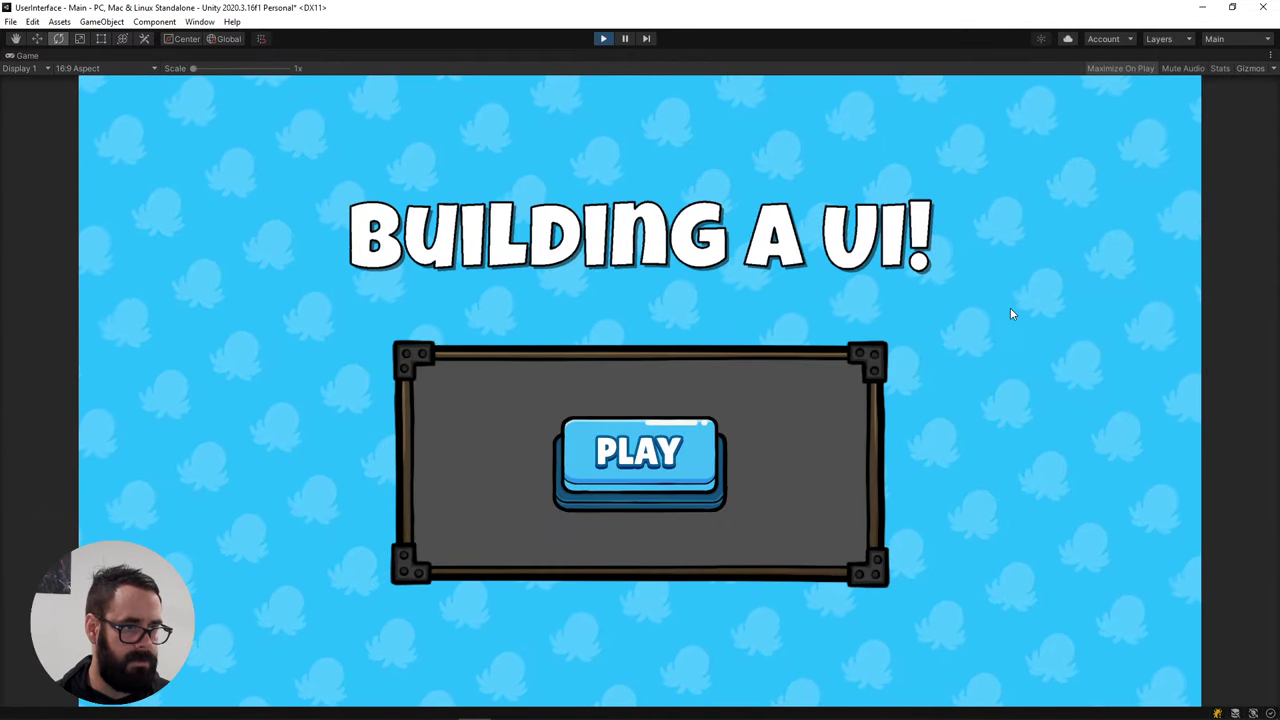
{"action": "left_click", "coordinate": [603, 39]}
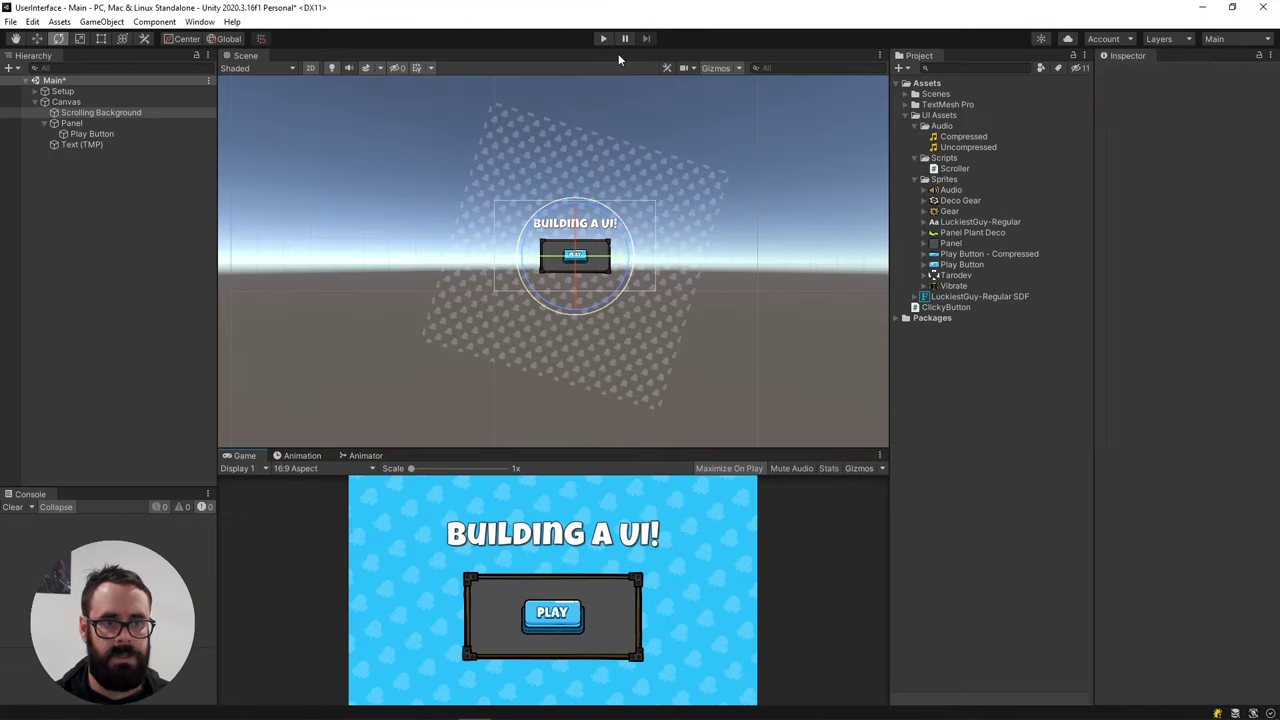
{"action": "left_click", "coordinate": [132, 171]}
{"action": "key", "text": "ctrl+s"}
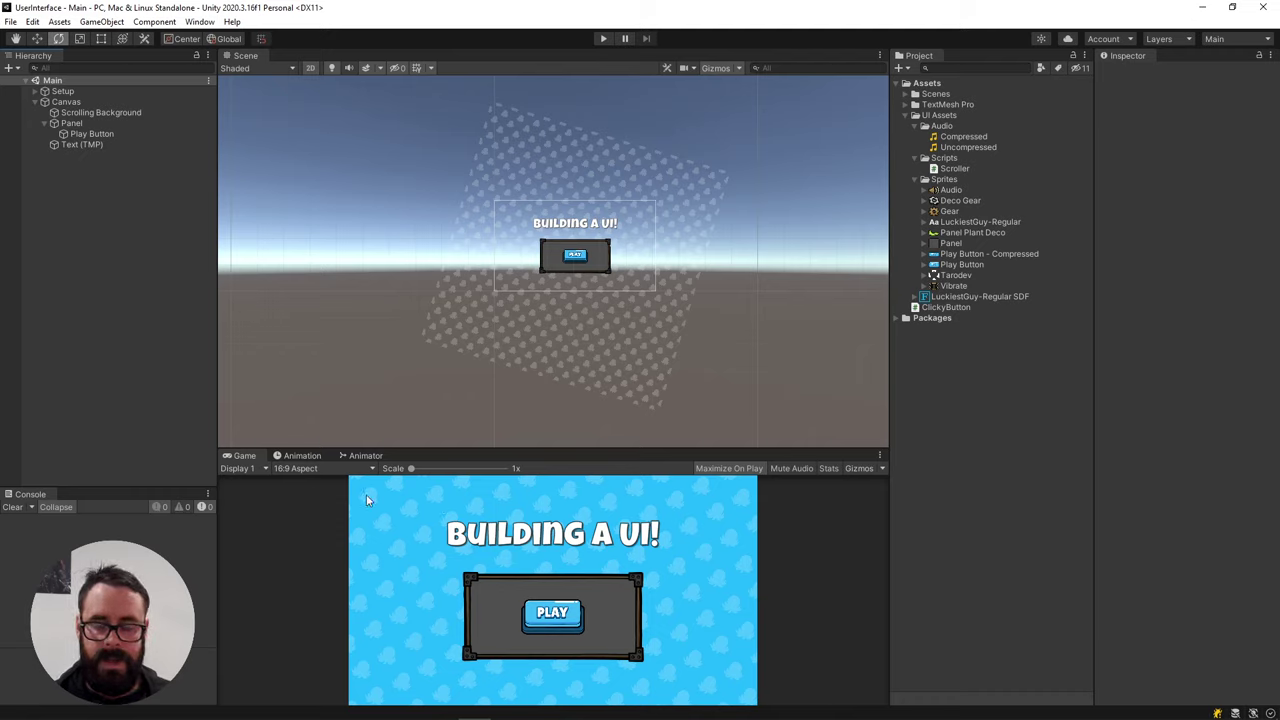
{"action": "scroll", "coordinate": [369, 485], "scroll_direction": "up", "scroll_amount": 1}
{"action": "scroll", "coordinate": [355, 490], "scroll_direction": "down", "scroll_amount": 1}
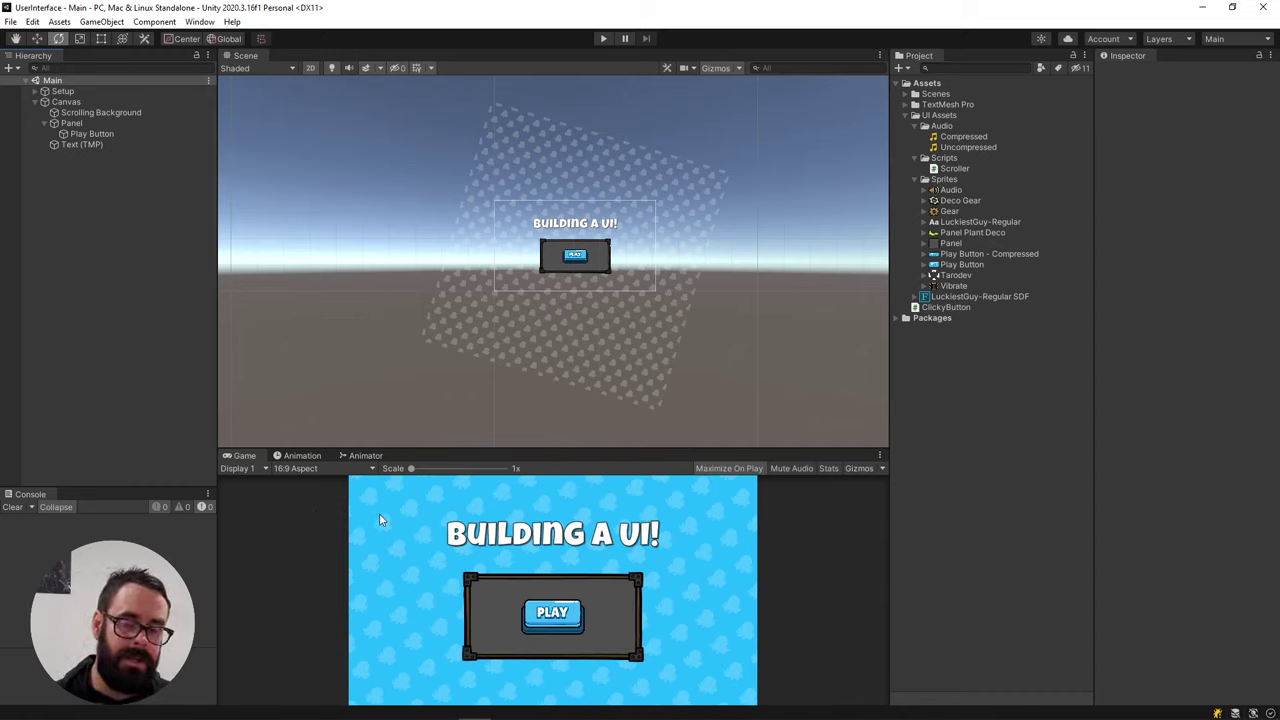
{"action": "scroll", "coordinate": [514, 200], "scroll_direction": "up", "scroll_amount": 8}
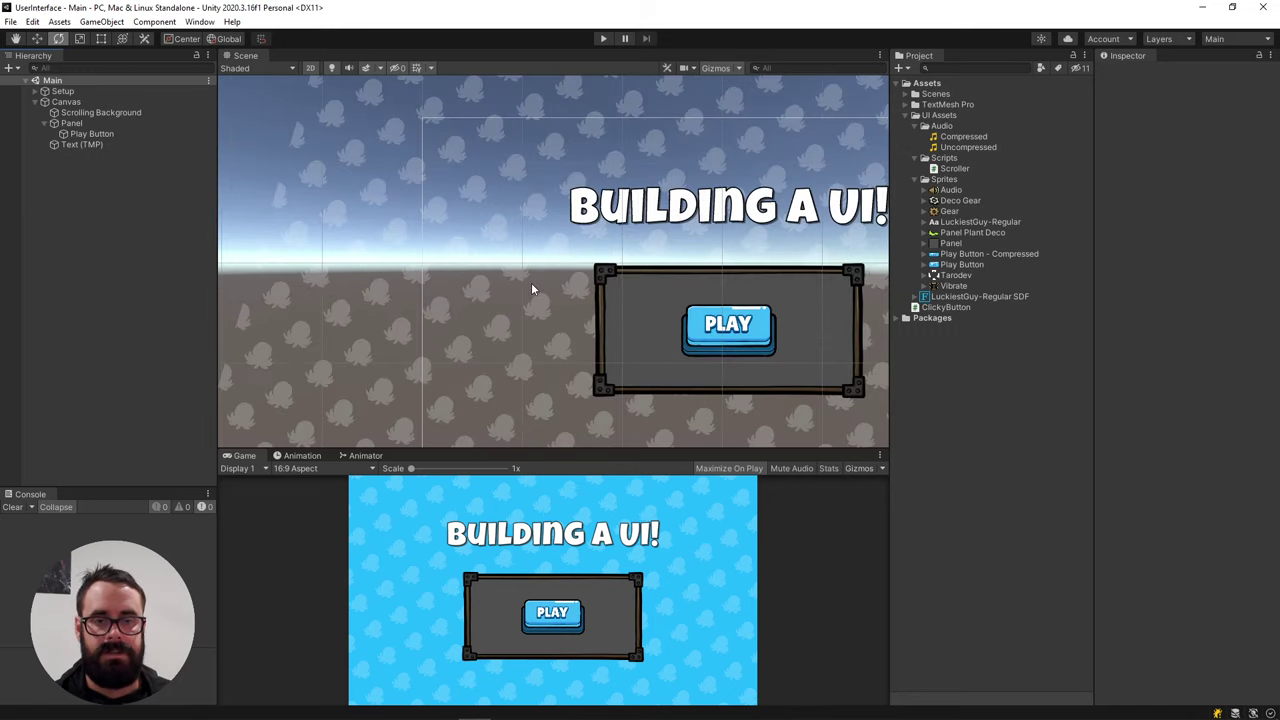
Create an empty object under Canvas named Settings Panel
{"action": "left_click", "coordinate": [67, 102]}
{"action": "right_click", "coordinate": [76, 103]}
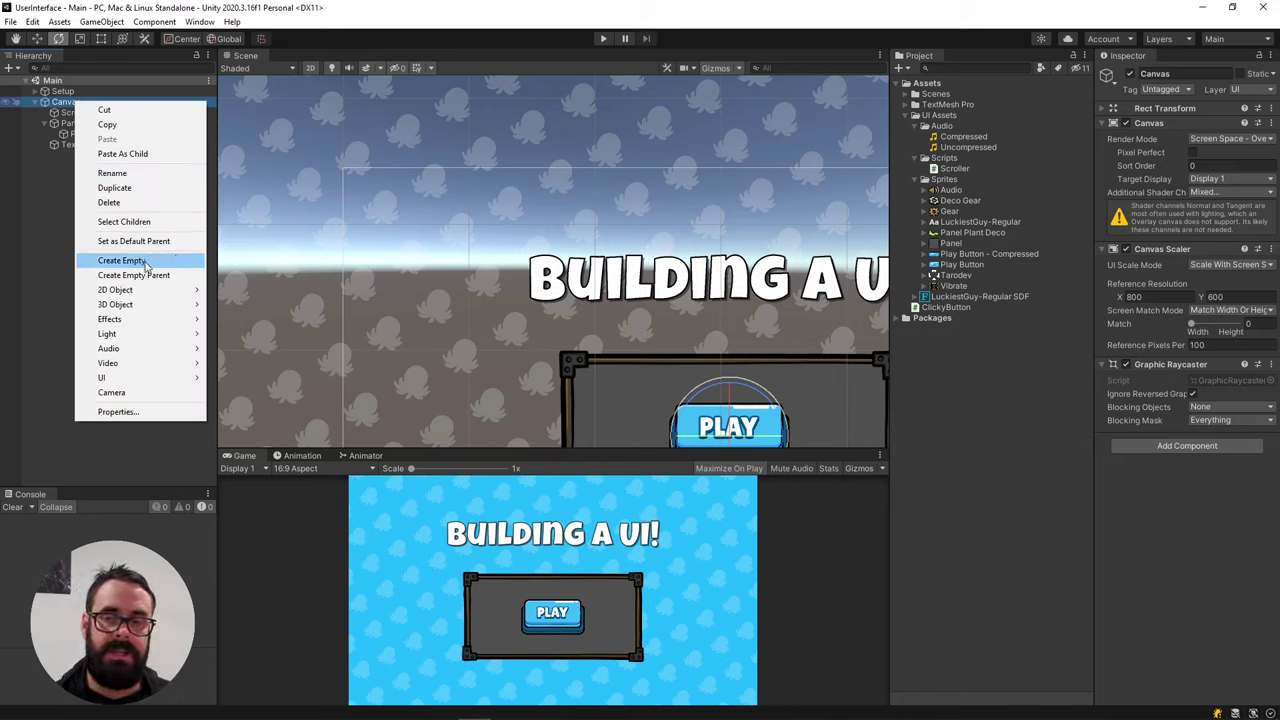
{"action": "left_click", "coordinate": [145, 261]}
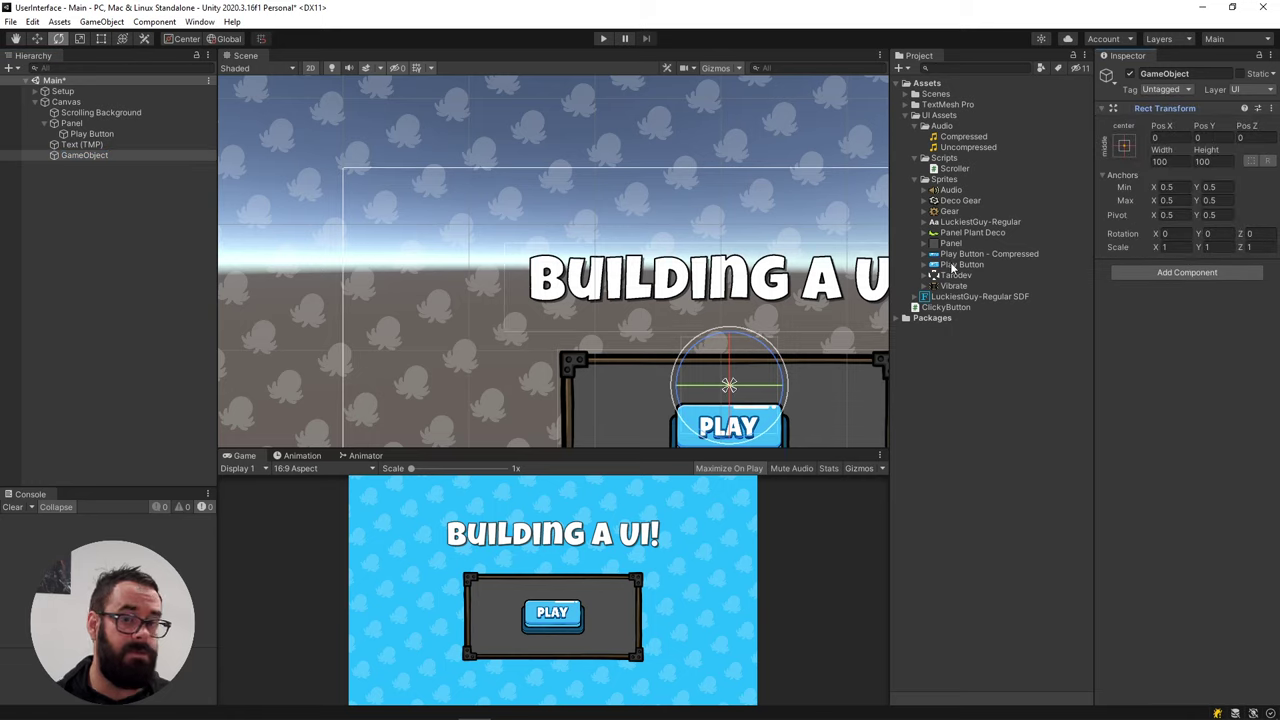
{"action": "left_click", "coordinate": [100, 156]}
{"action": "key", "text": "F2"}
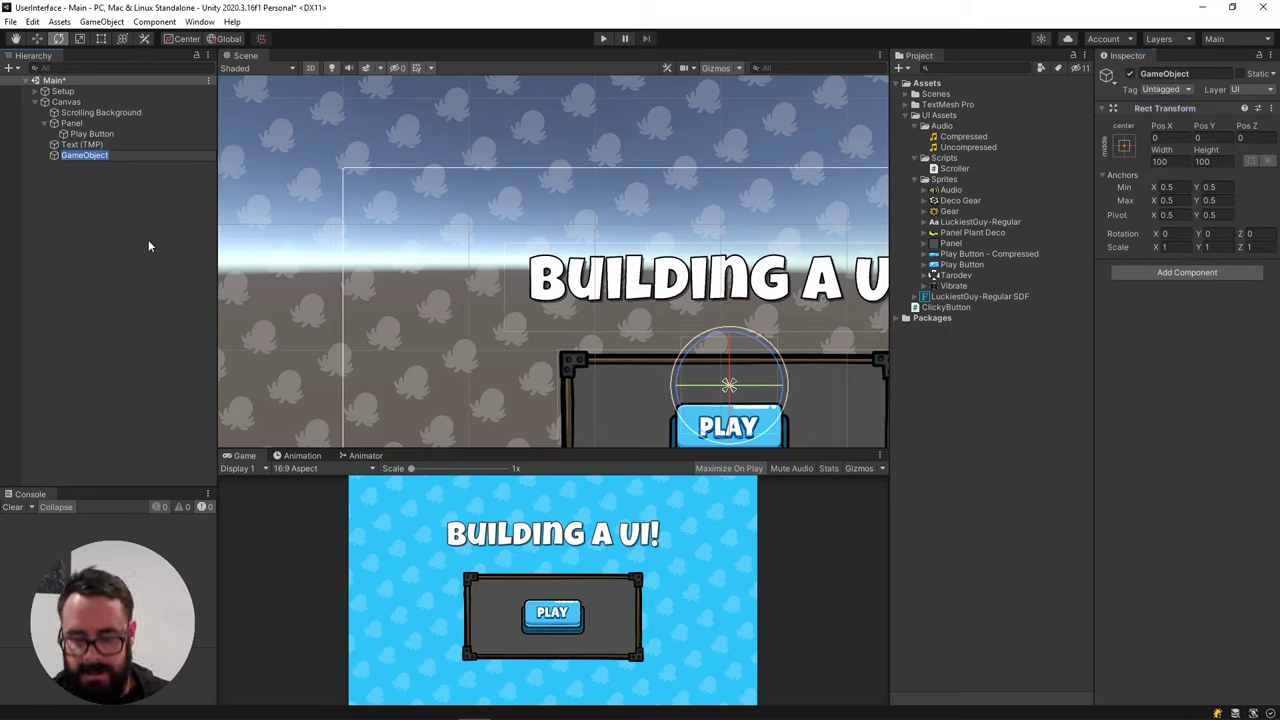
{"action": "type", "text": "Settings Panel"}
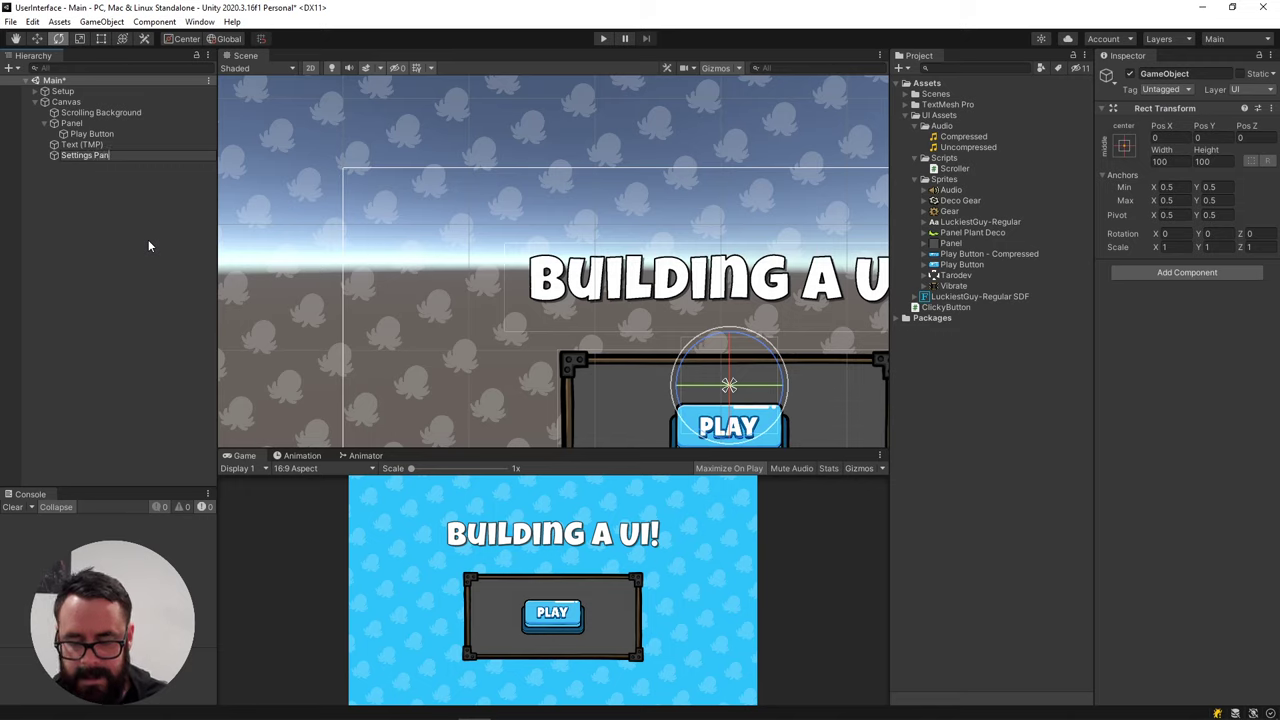
{"action": "key", "text": "Return"}
Anchor the Settings Panel to the top-left corner and frame it in the Scene view
{"action": "left_click", "coordinate": [1124, 146]}
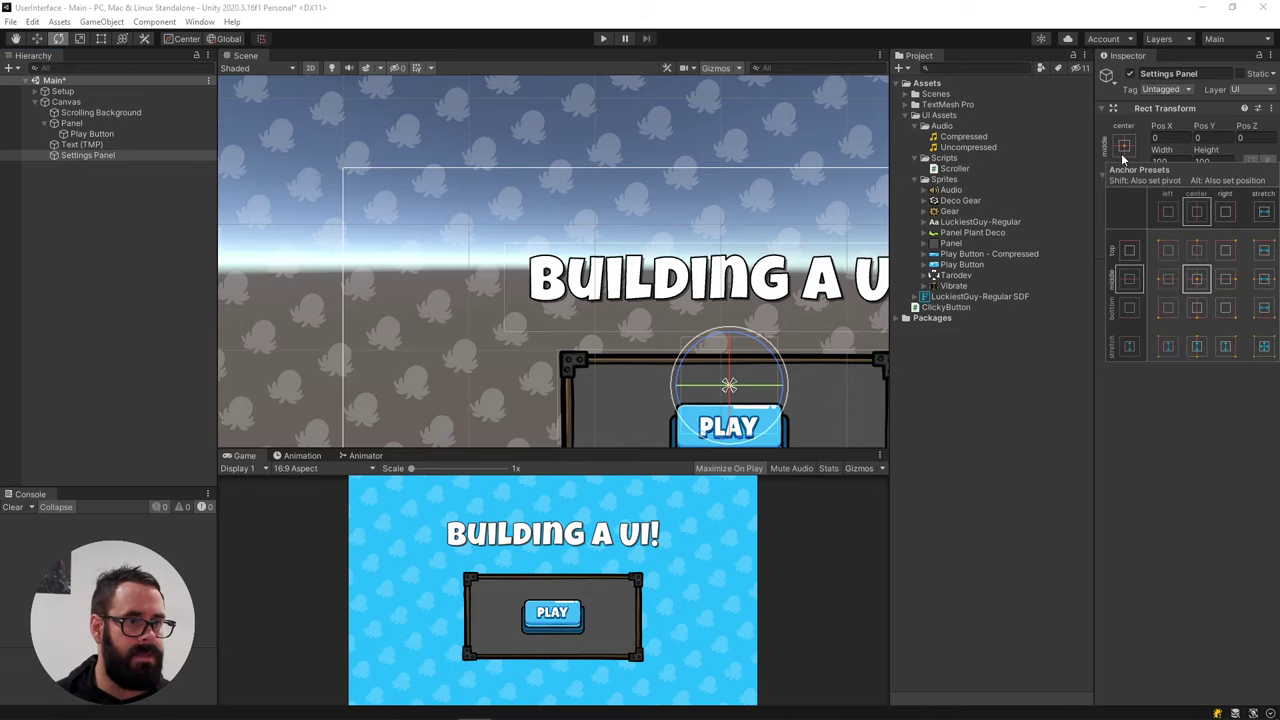
{"action": "left_click", "coordinate": [1168, 248]}
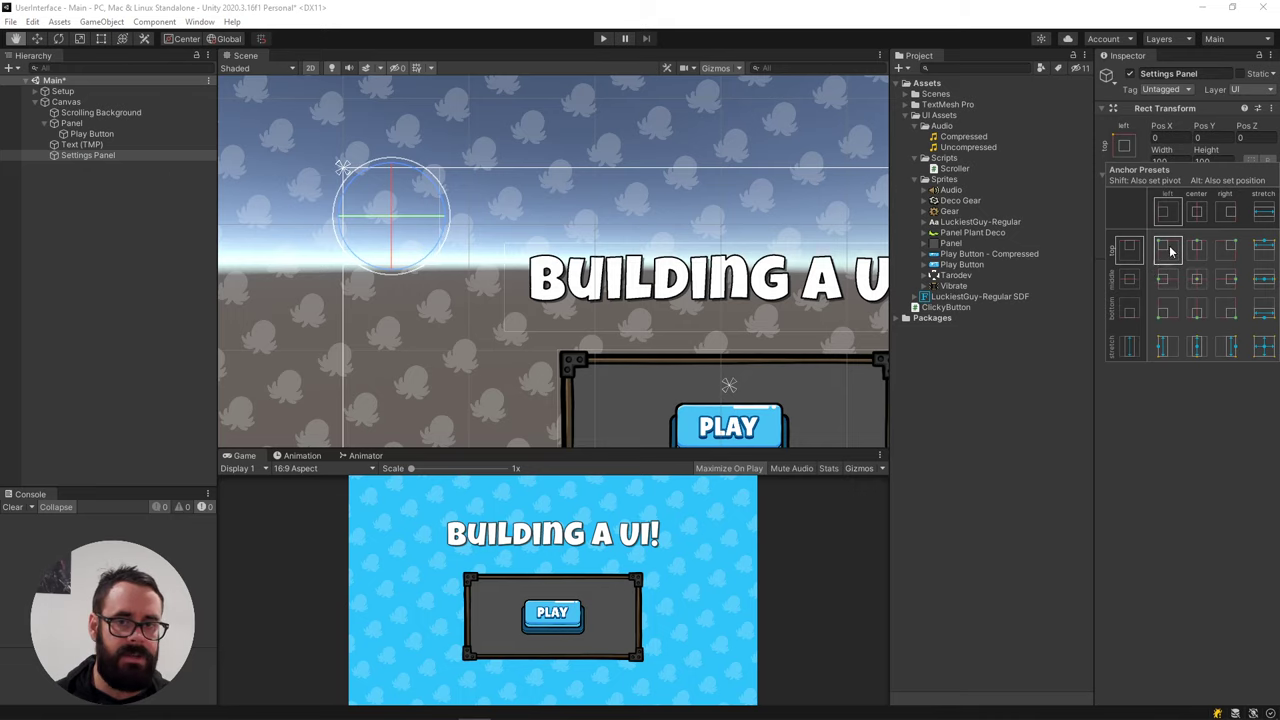
{"action": "key", "text": "e"}
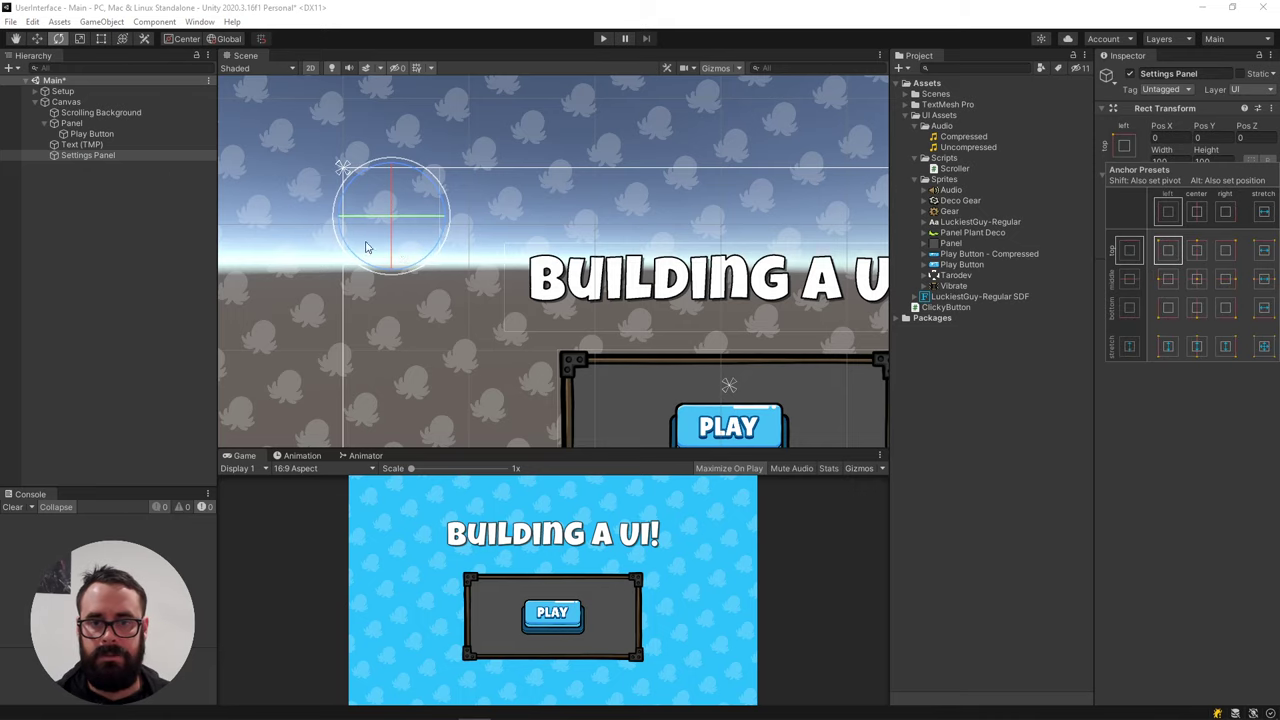
{"action": "key", "text": "f"}
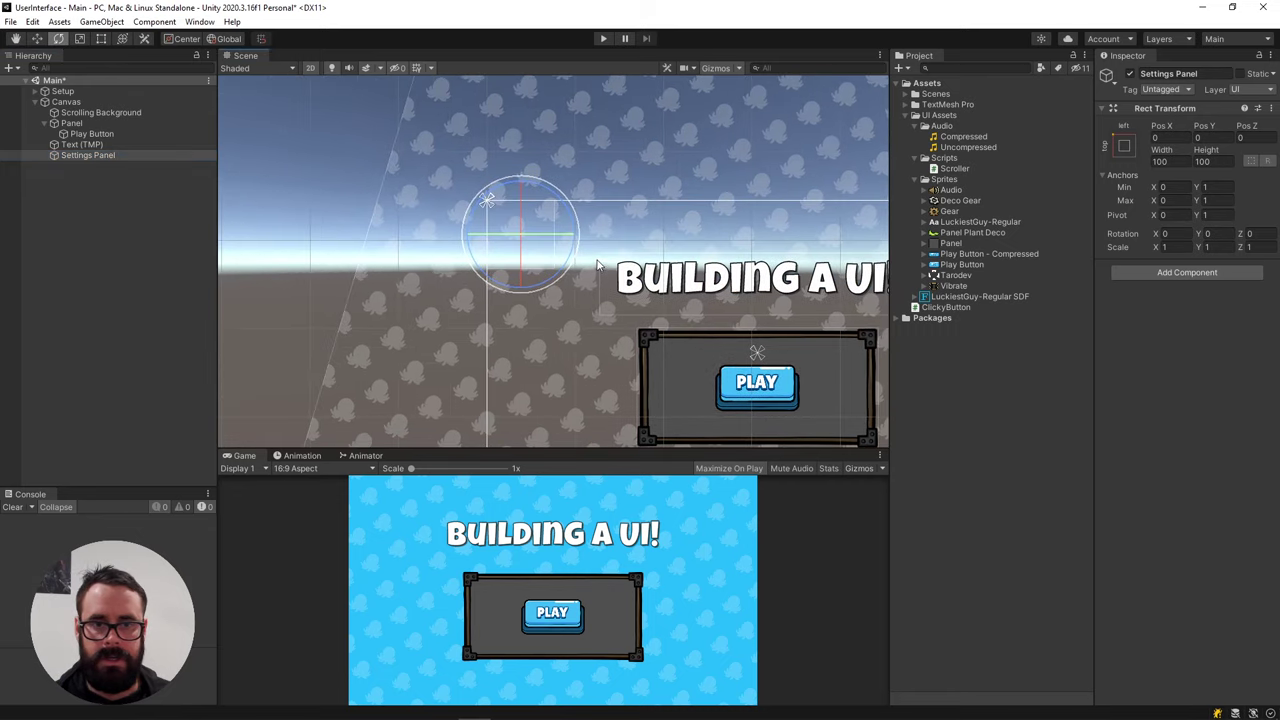
Add an image named Open under Settings Panel using the Gear sprite at native size
{"action": "right_click", "coordinate": [101, 158]}
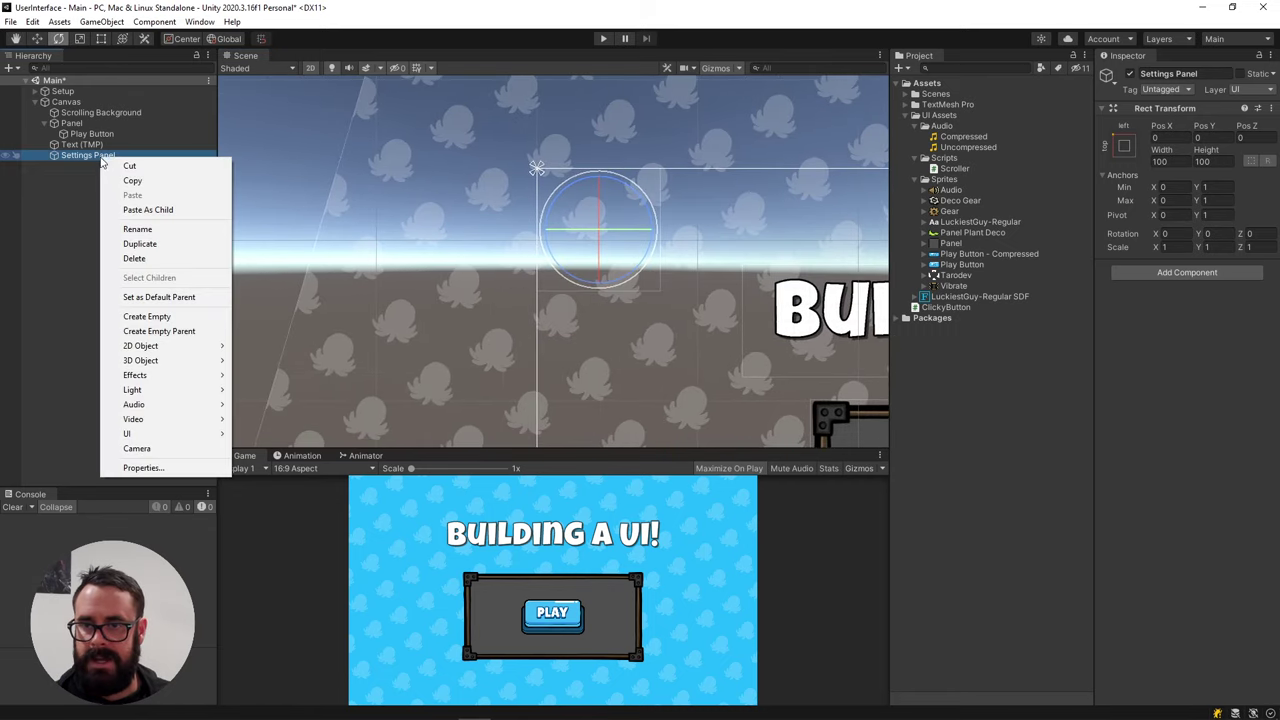
{"action": "mouse_move", "coordinate": [152, 436]}
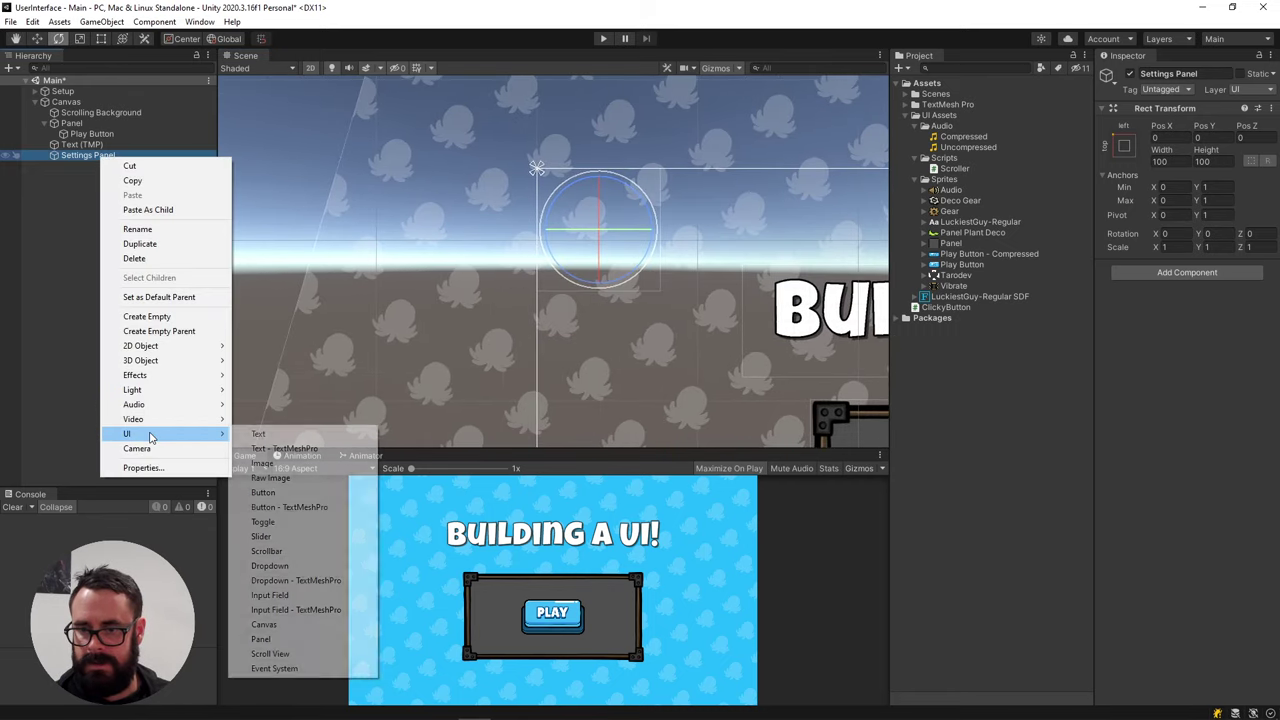
{"action": "left_click", "coordinate": [262, 463]}
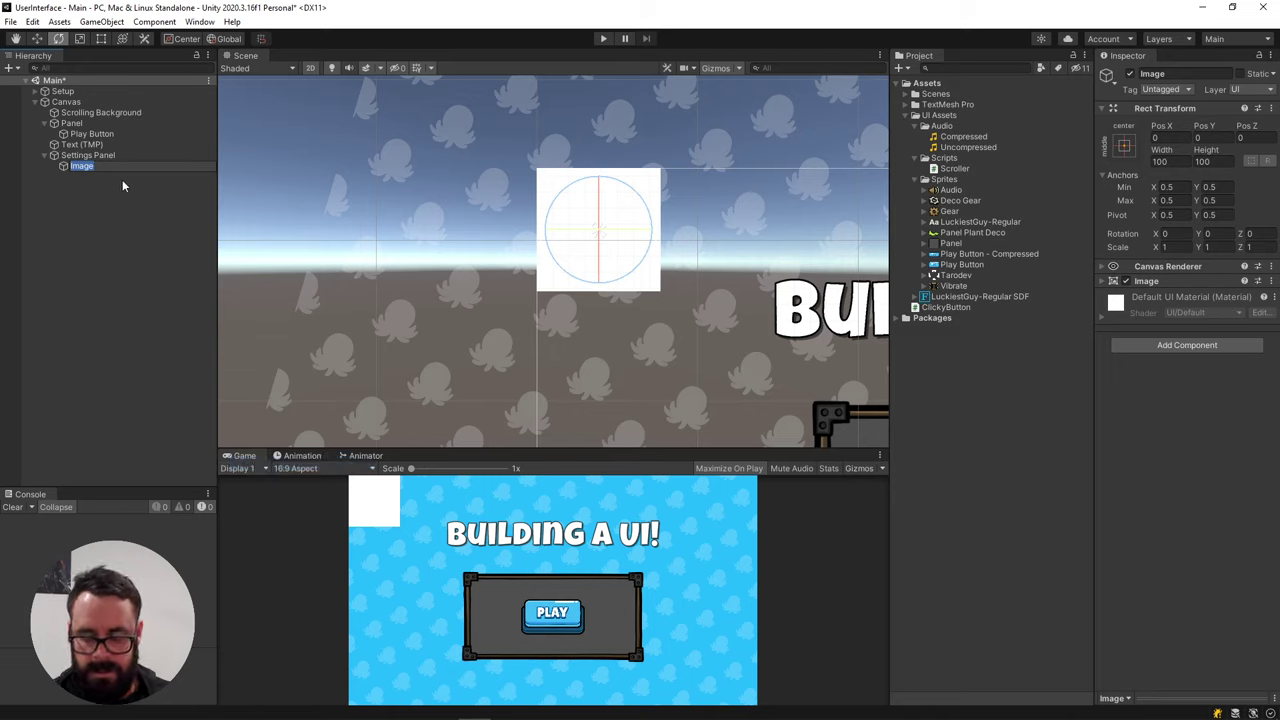
{"action": "type", "text": "Open"}
{"action": "key", "text": "Return"}
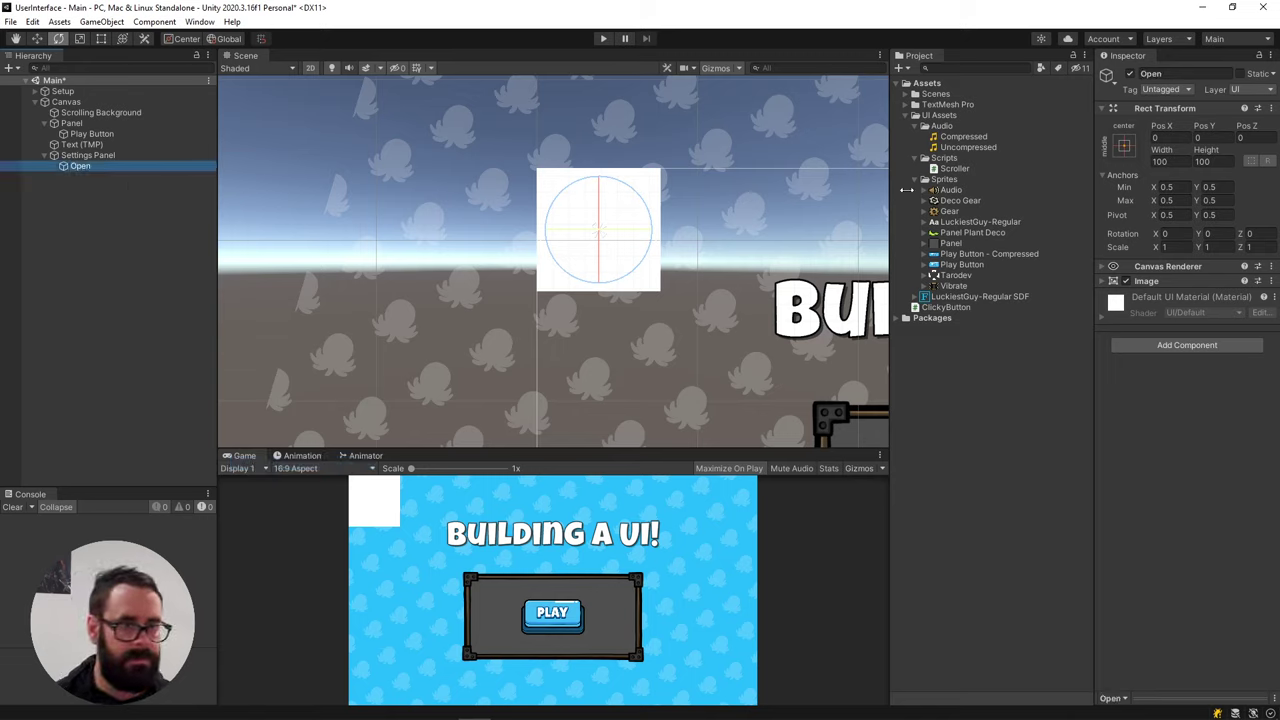
{"action": "left_click", "coordinate": [1146, 281]}
{"action": "left_click_drag", "start_coordinate": [948, 212], "coordinate": [1210, 300]}
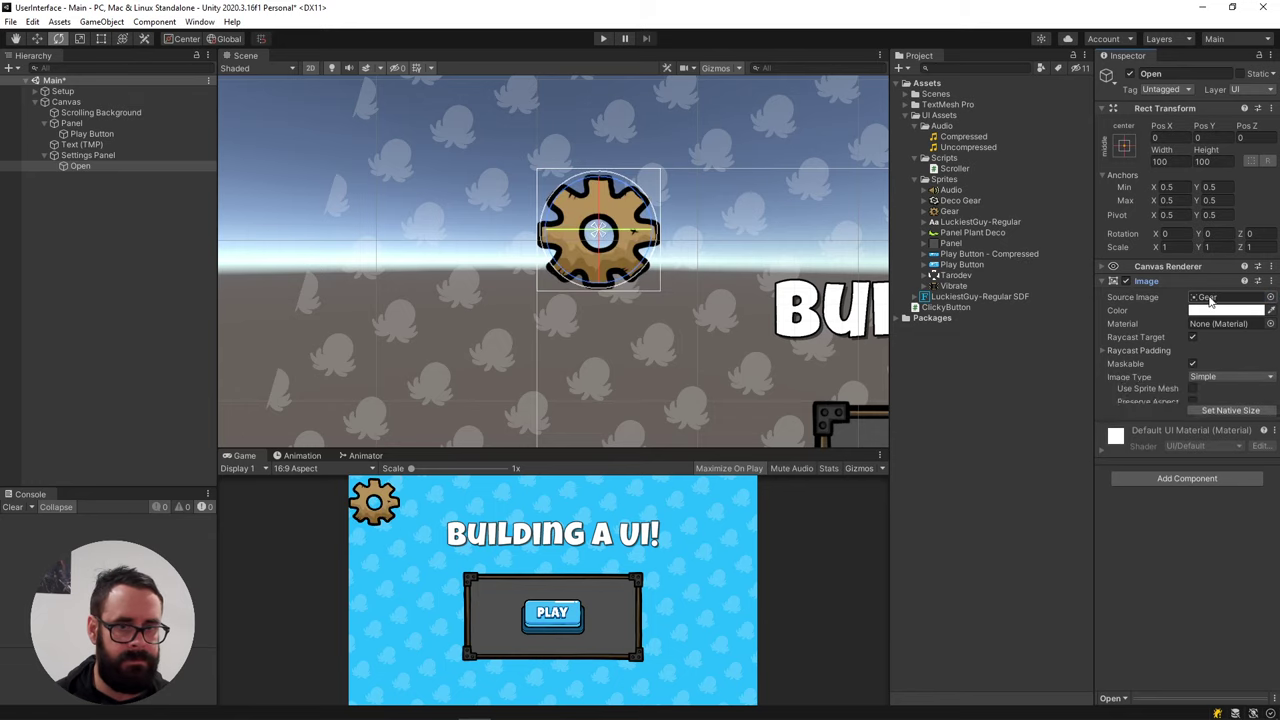
{"action": "left_click", "coordinate": [1216, 417]}
Shrink the gear to about 47 square, stretch the panel to ~276 tall, and raise the gear
{"action": "left_click", "coordinate": [88, 165]}
{"action": "key", "text": "t"}
{"action": "key", "text": "t"}
{"action": "left_click_drag", "start_coordinate": [735, 257], "coordinate": [597, 213], "text": "alt+shift"}
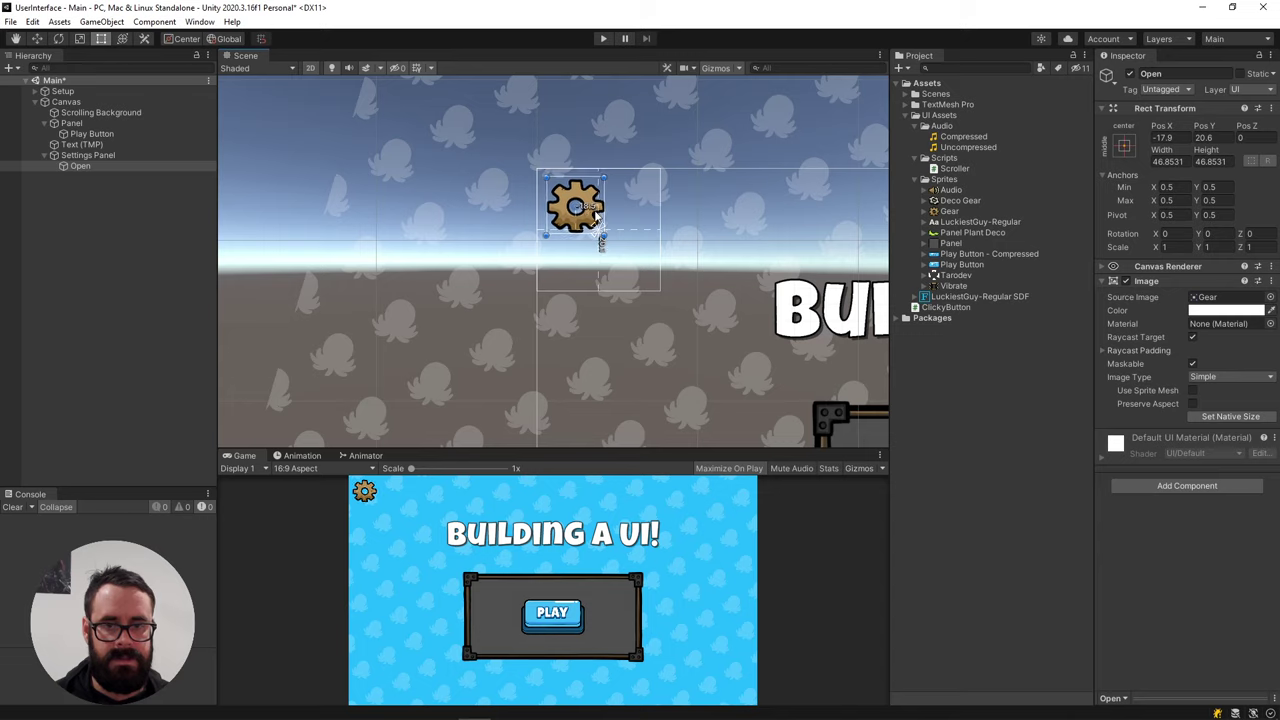
{"action": "left_click", "coordinate": [100, 156]}
{"action": "left_click_drag", "start_coordinate": [619, 293], "coordinate": [609, 512]}
{"action": "left_click", "coordinate": [100, 167]}
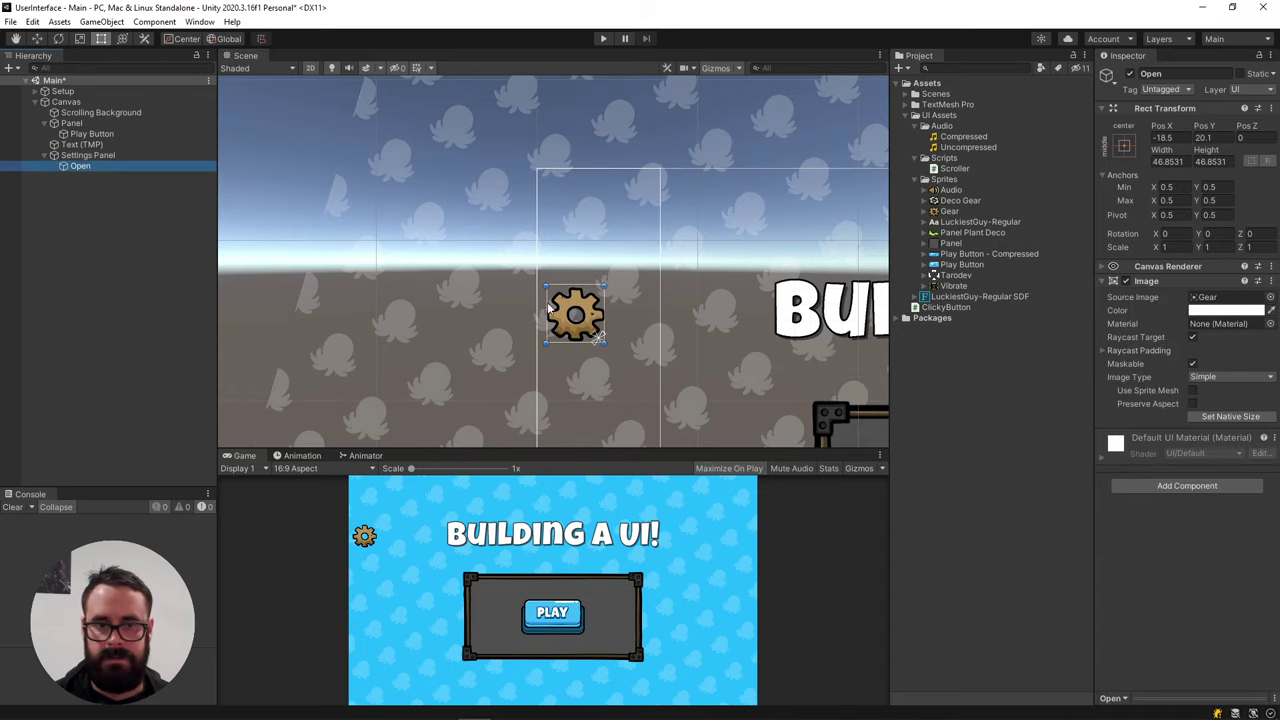
{"action": "left_click_drag", "start_coordinate": [594, 310], "coordinate": [592, 200]}
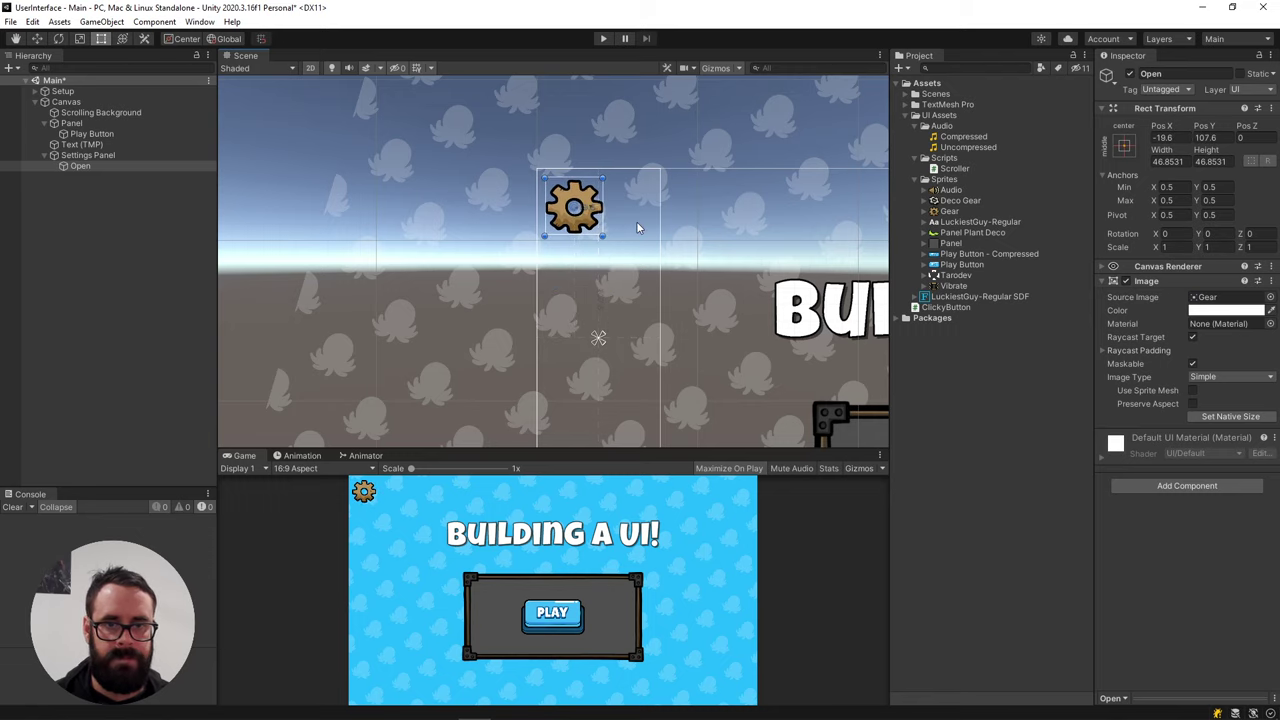
{"action": "scroll", "coordinate": [690, 230], "scroll_direction": "up", "scroll_amount": 3}
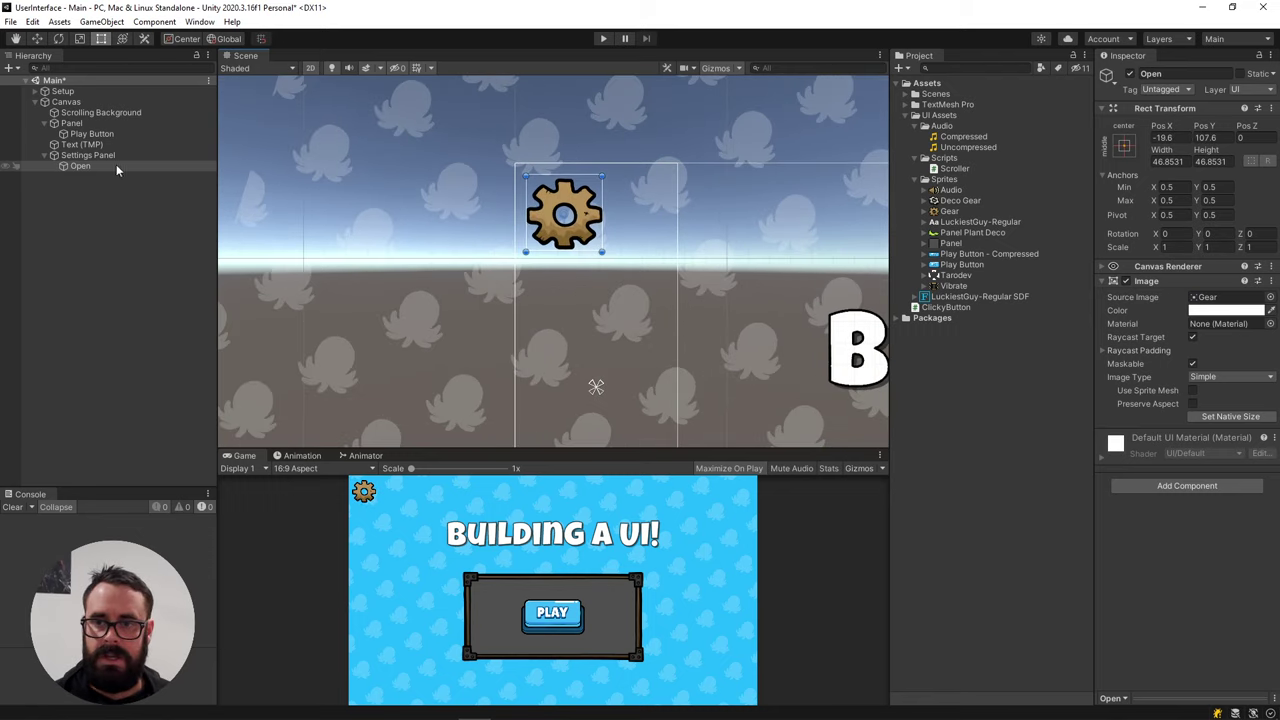
Duplicate the gear below itself, rename it Audio, and give it the Audio speaker sprite
{"action": "left_click", "coordinate": [108, 166]}
{"action": "key", "text": "ctrl+d"}
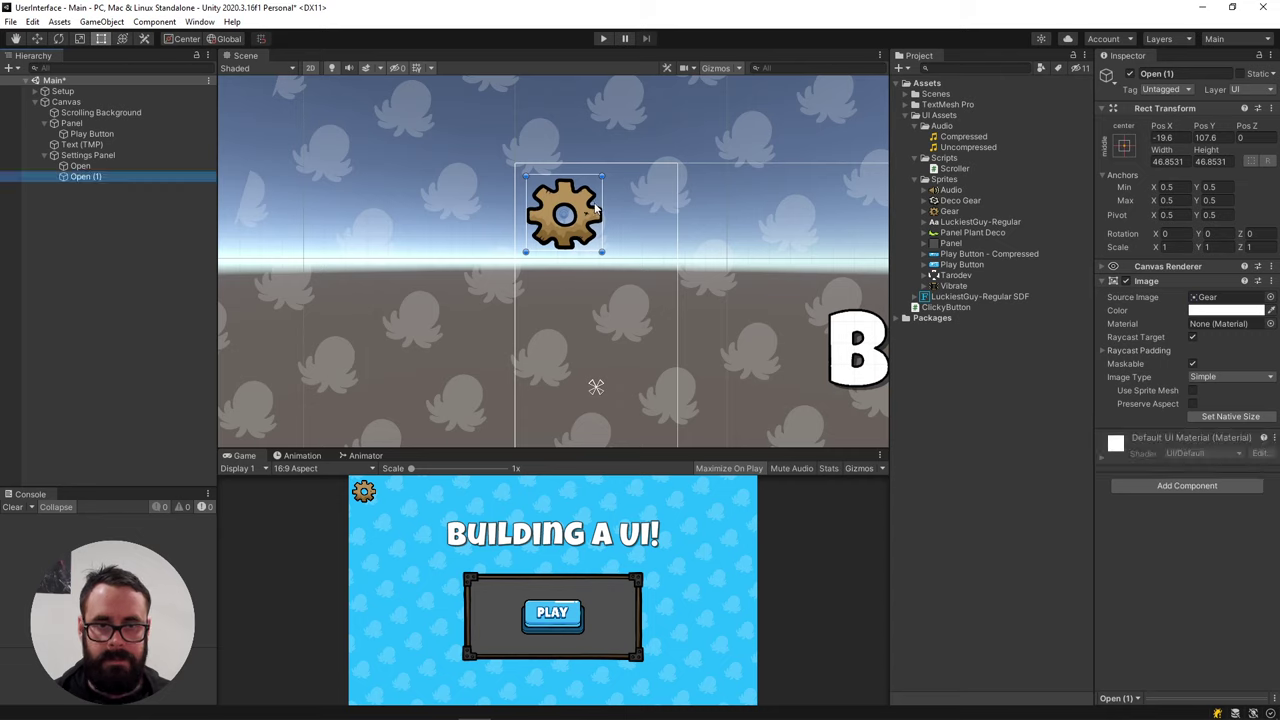
{"action": "left_click_drag", "start_coordinate": [595, 209], "coordinate": [593, 302]}
{"action": "left_click", "coordinate": [97, 177]}
{"action": "type", "text": "Audio"}
{"action": "key", "text": "Return"}
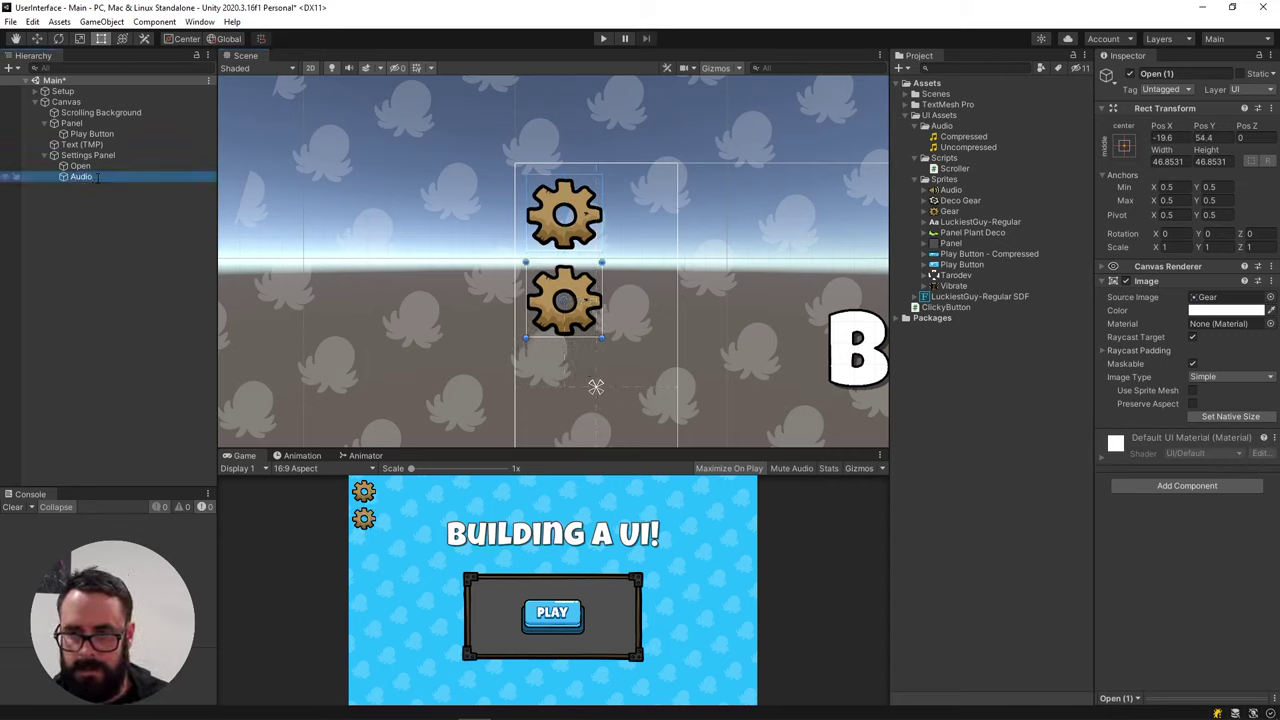
{"action": "left_click_drag", "start_coordinate": [950, 190], "coordinate": [1215, 297]}
{"action": "middle_click_drag", "start_coordinate": [572, 288], "coordinate": [572, 190]}
Duplicate Audio below as Vibrate with the Vibrate sprite, then shift both icons left
{"action": "key", "text": "ctrl+d"}
{"action": "left_click_drag", "start_coordinate": [590, 200], "coordinate": [592, 289]}
{"action": "left_click", "coordinate": [78, 189]}
{"action": "type", "text": "V"}
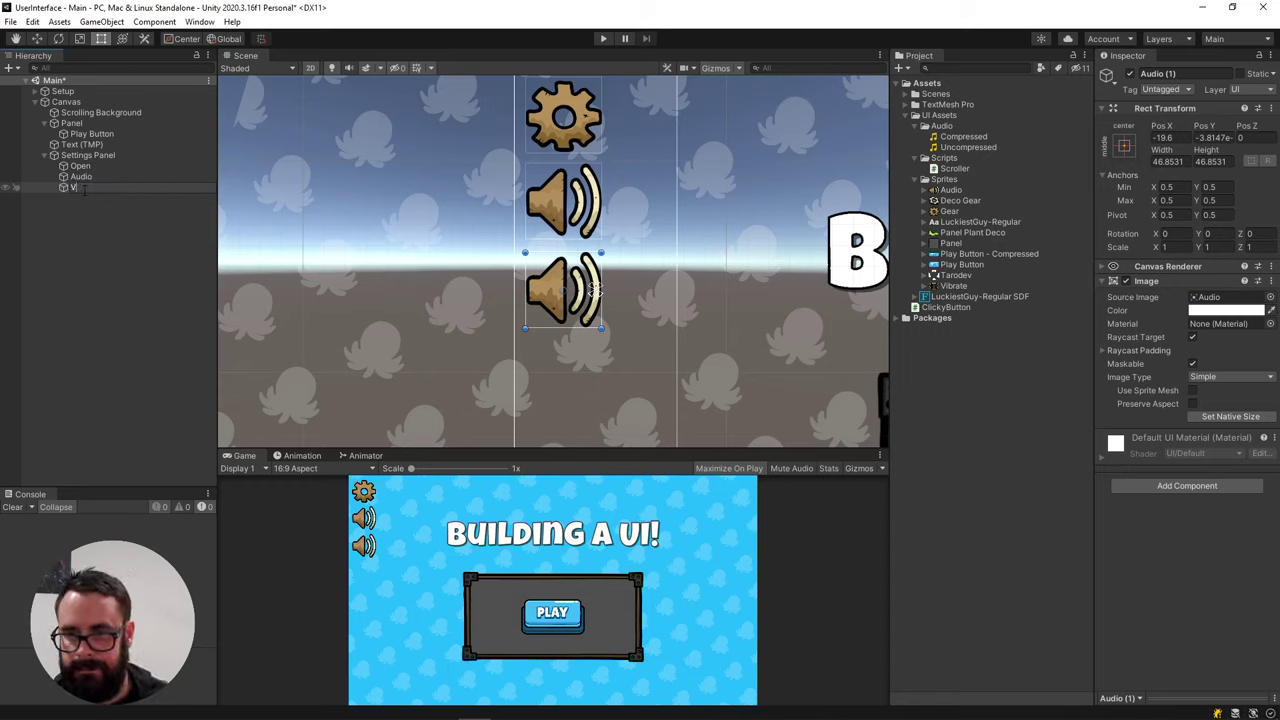
{"action": "type", "text": "ibrate"}
{"action": "key", "text": "Return"}
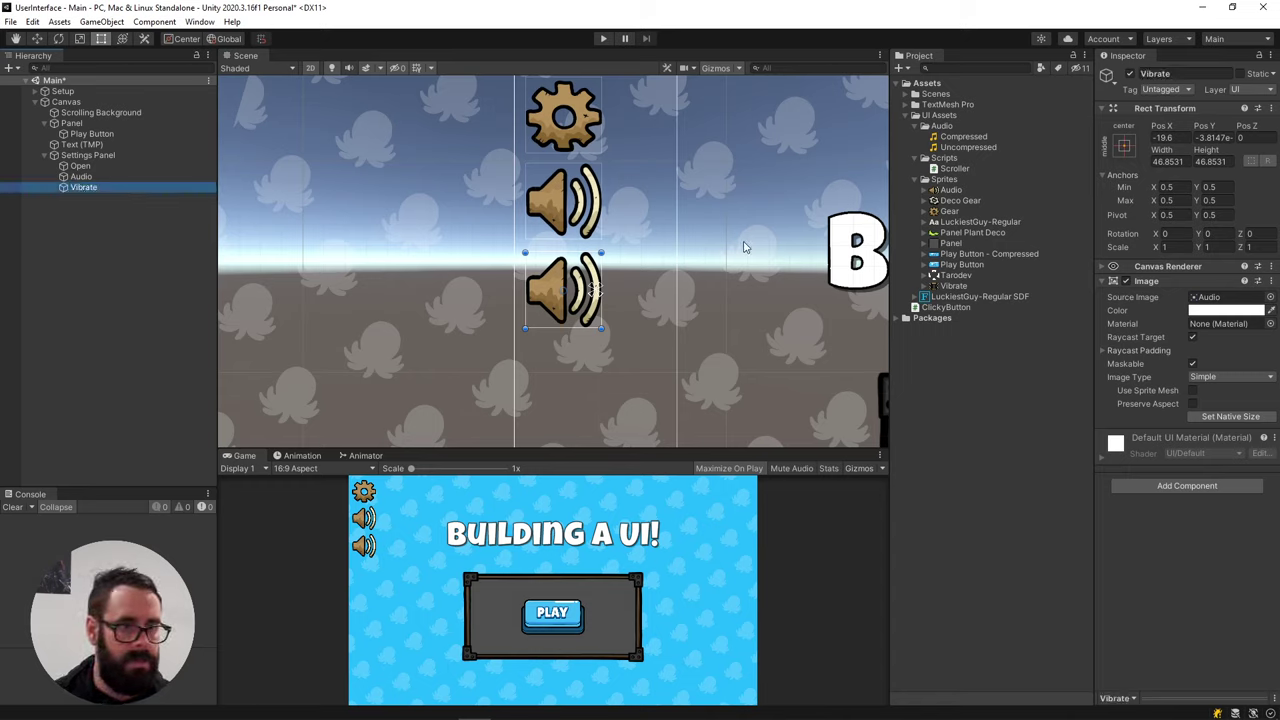
{"action": "left_click_drag", "start_coordinate": [958, 287], "coordinate": [1225, 297]}
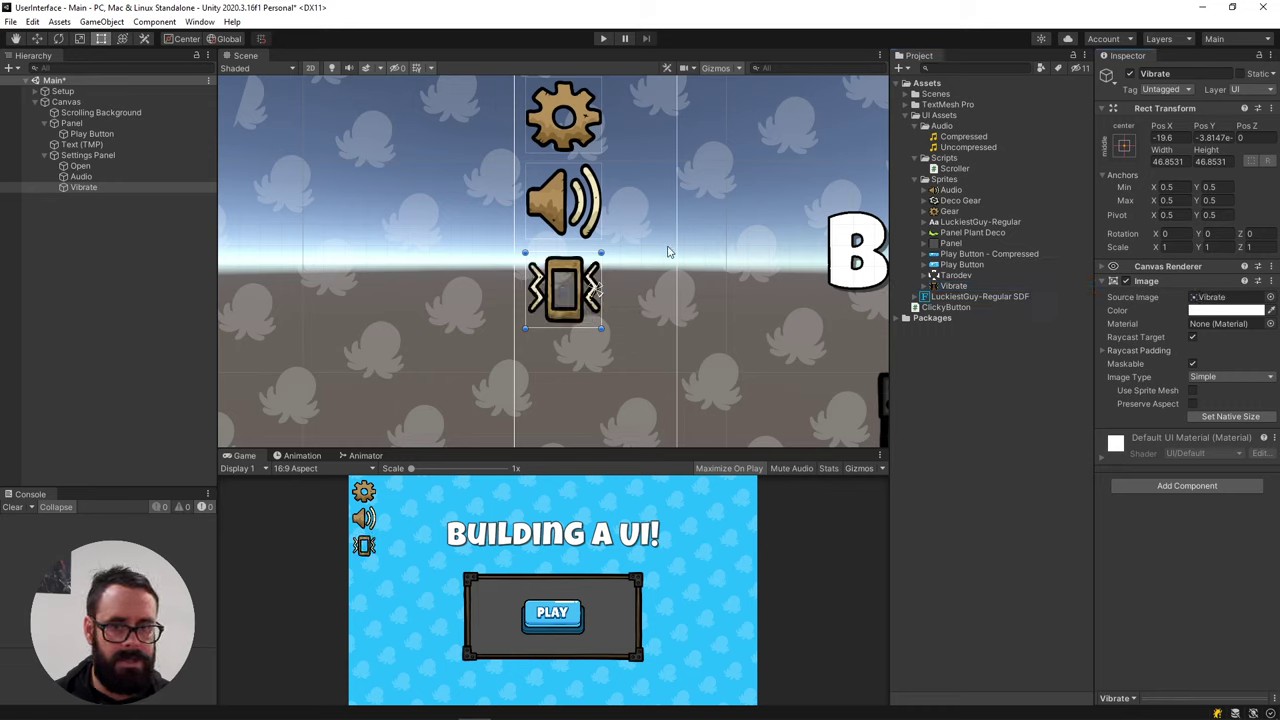
{"action": "left_click", "coordinate": [104, 177], "text": "ctrl"}
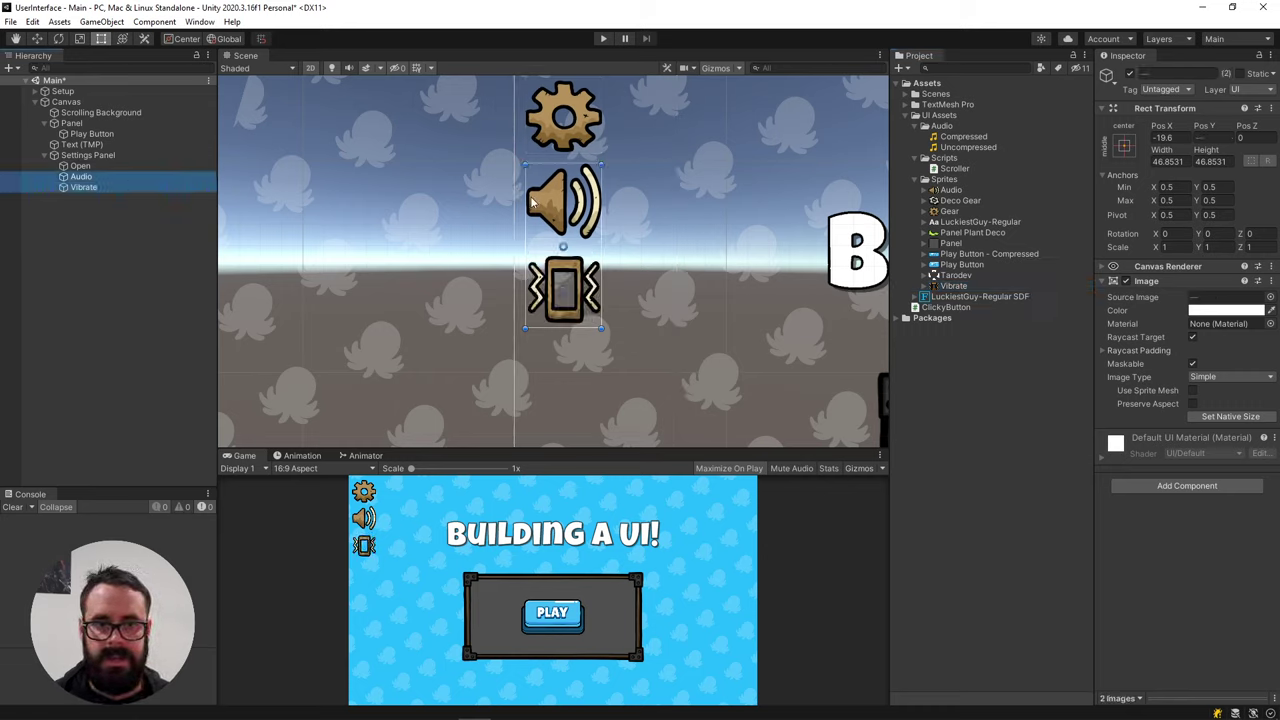
{"action": "left_click_drag", "start_coordinate": [536, 197], "coordinate": [455, 203]}
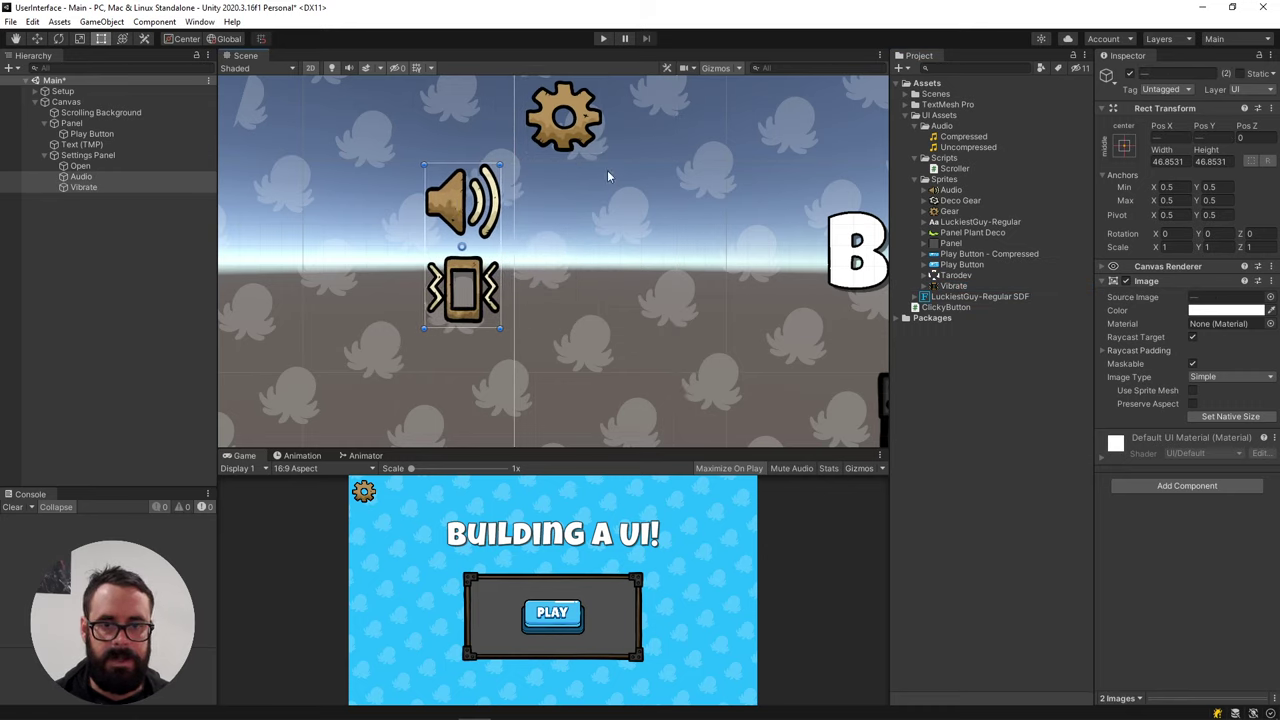
{"action": "middle_click_drag", "start_coordinate": [594, 250], "coordinate": [574, 302]}
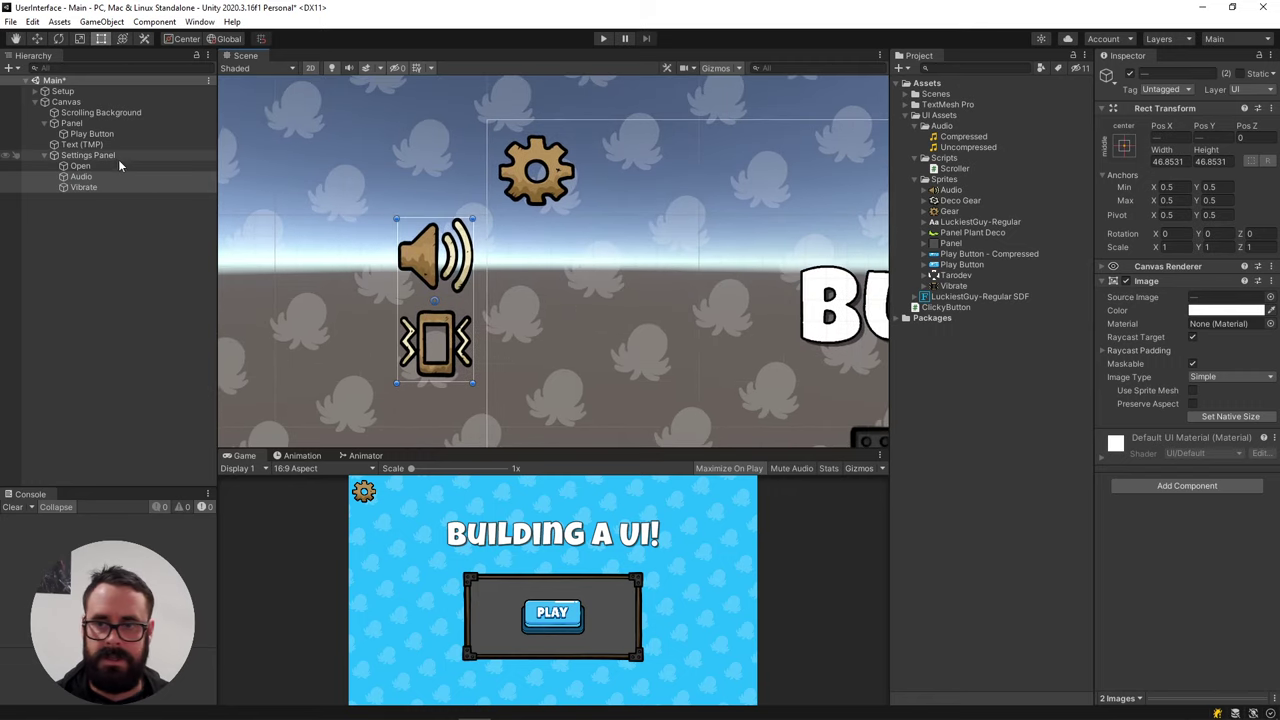
Add an Animator component to the Settings Panel
{"action": "left_click", "coordinate": [577, 264]}
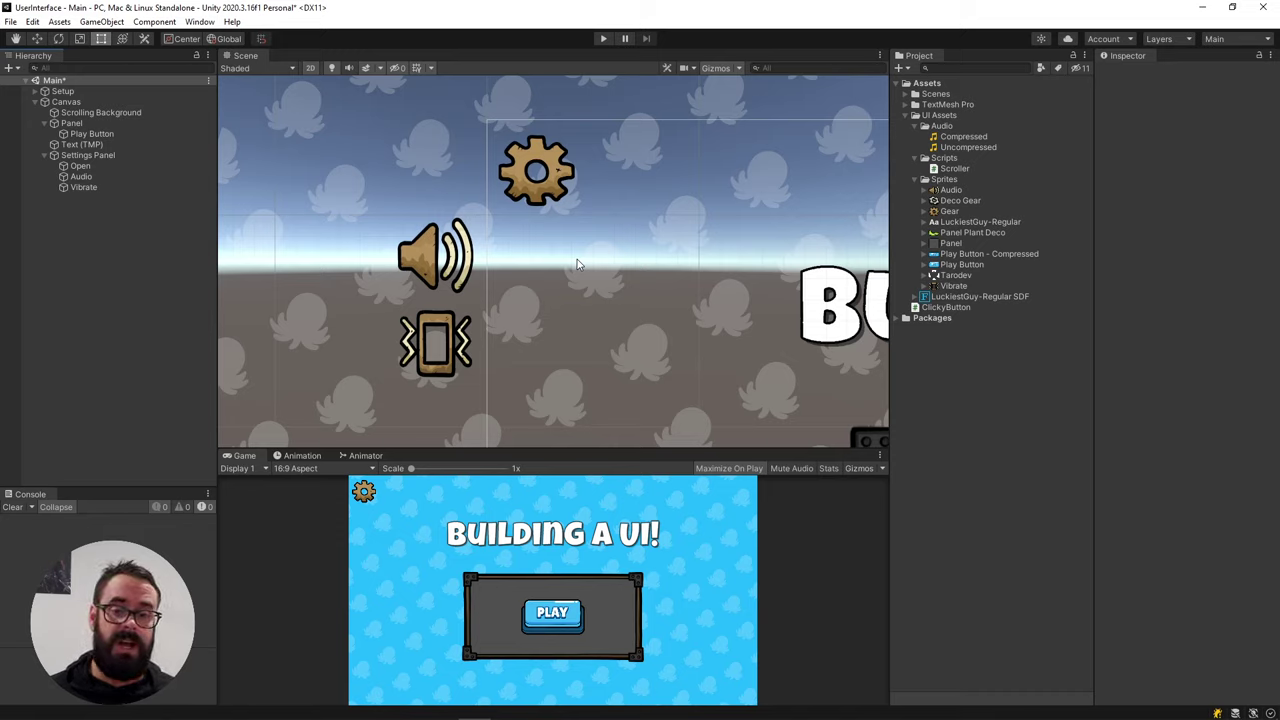
{"action": "left_click", "coordinate": [122, 155]}
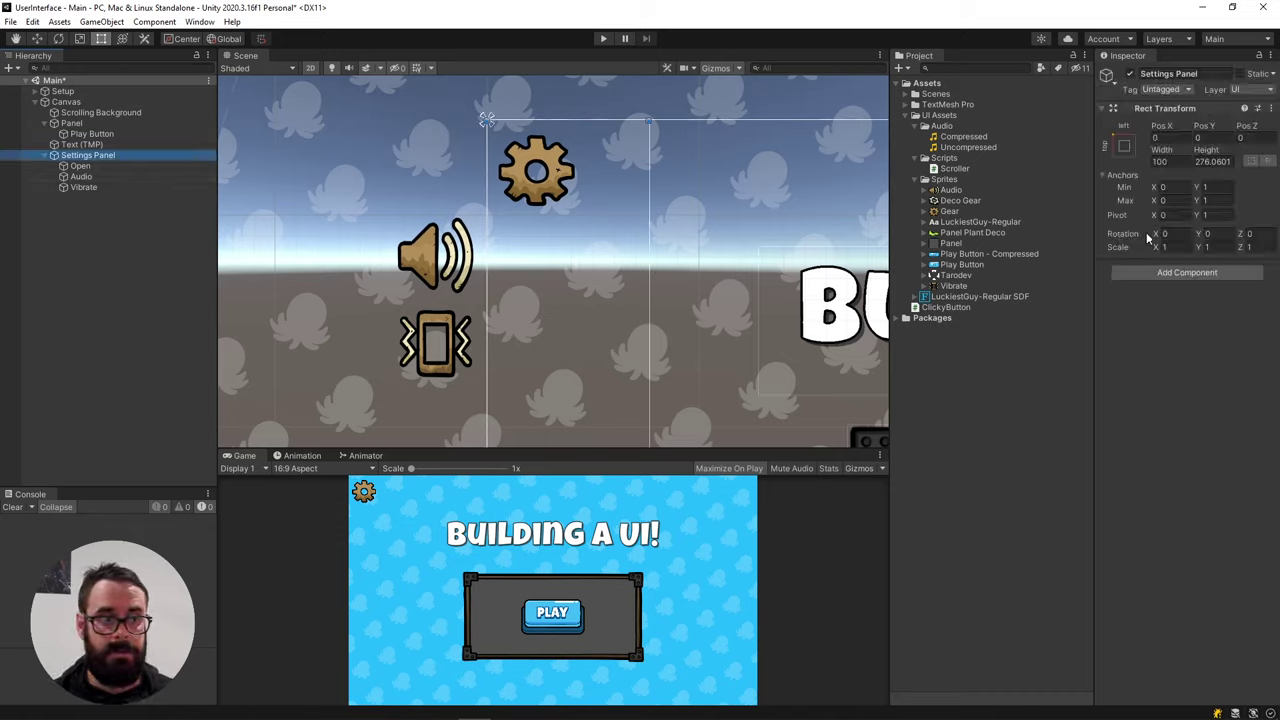
{"action": "left_click", "coordinate": [1178, 274]}
{"action": "type", "text": "animato"}
{"action": "key", "text": "Return"}
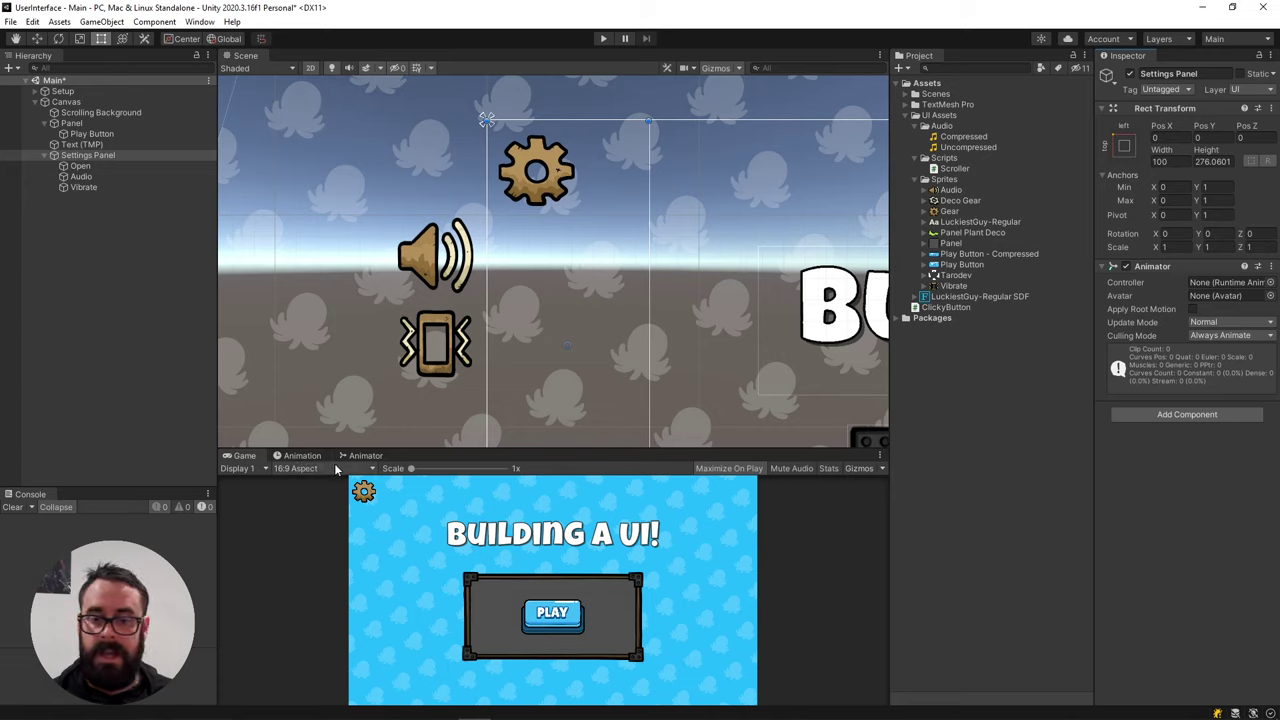
Open the Animation window with the Settings Panel selected
{"action": "left_click", "coordinate": [197, 21]}
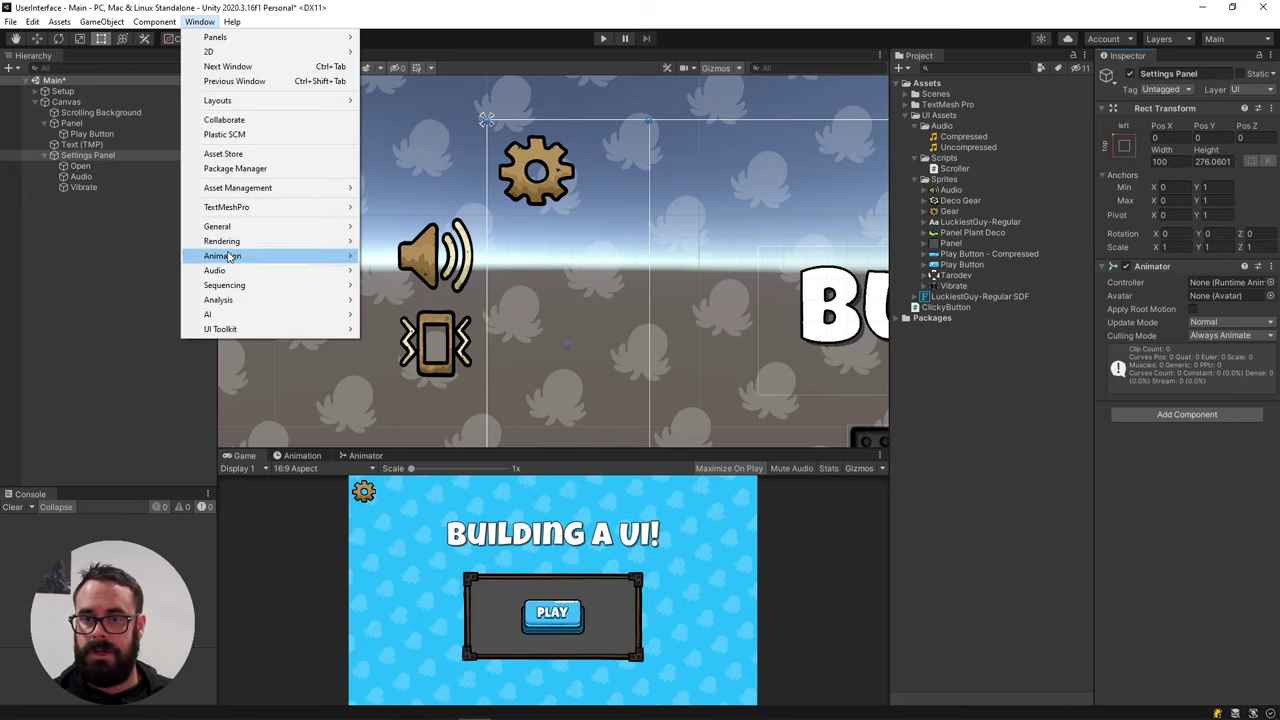
{"action": "mouse_move", "coordinate": [240, 256]}
{"action": "left_click", "coordinate": [398, 256]}
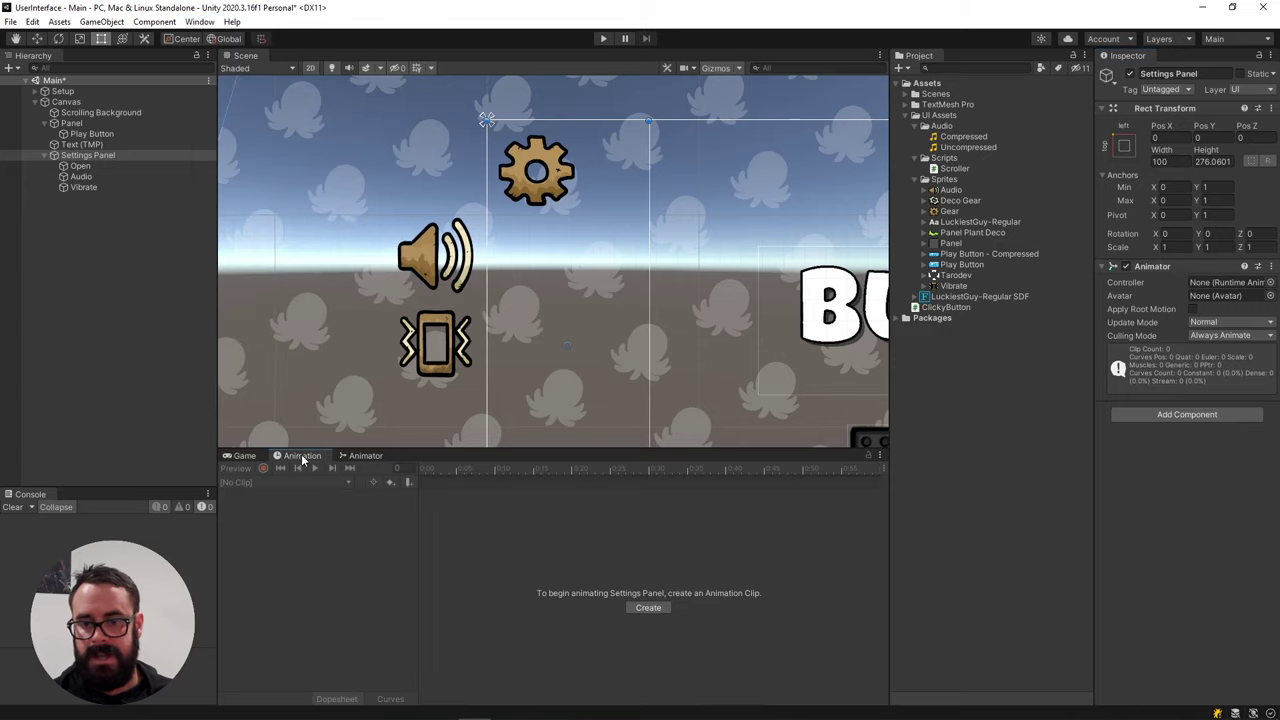
{"action": "left_click", "coordinate": [346, 458]}
{"action": "left_click", "coordinate": [302, 456]}
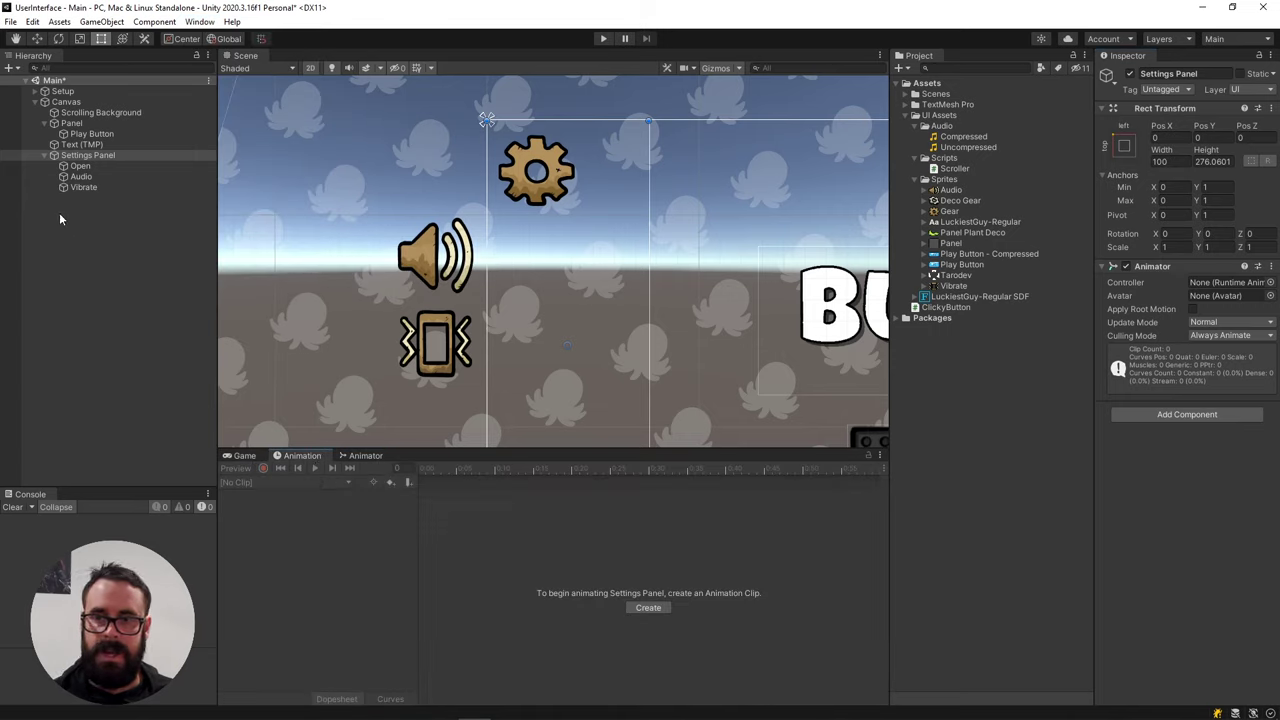
{"action": "left_click", "coordinate": [95, 157]}
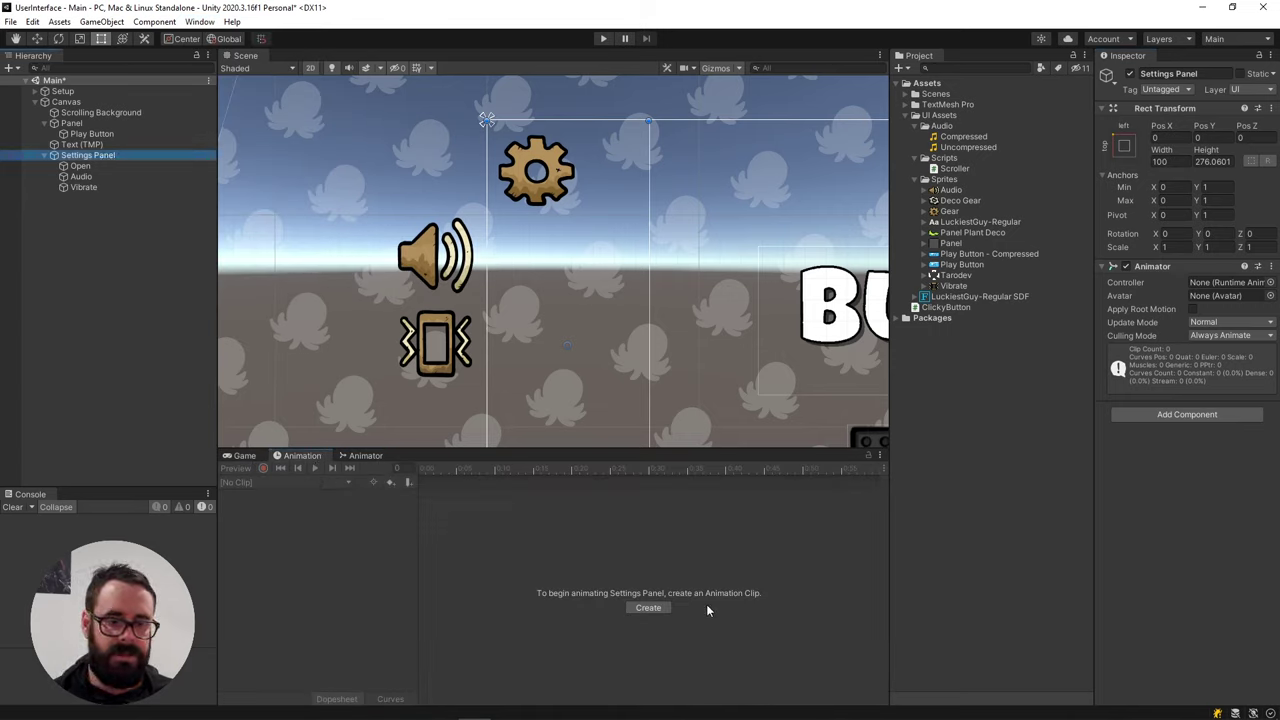
Save a new clip in a new Animations folder and rename it Show Settings
{"action": "left_click", "coordinate": [652, 608]}
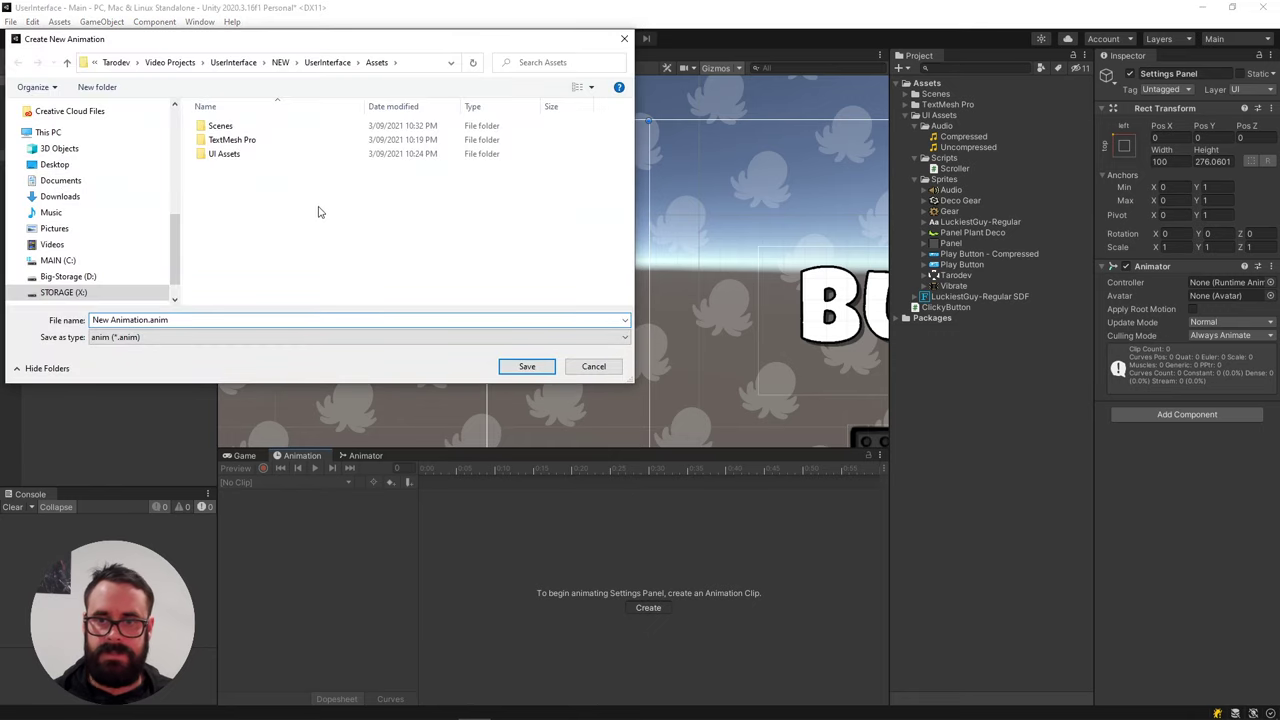
{"action": "right_click", "coordinate": [320, 206]}
{"action": "mouse_move", "coordinate": [385, 449]}
{"action": "left_click", "coordinate": [540, 447]}
{"action": "type", "text": "Animations"}
{"action": "key", "text": "Return"}
{"action": "key", "text": "Return"}
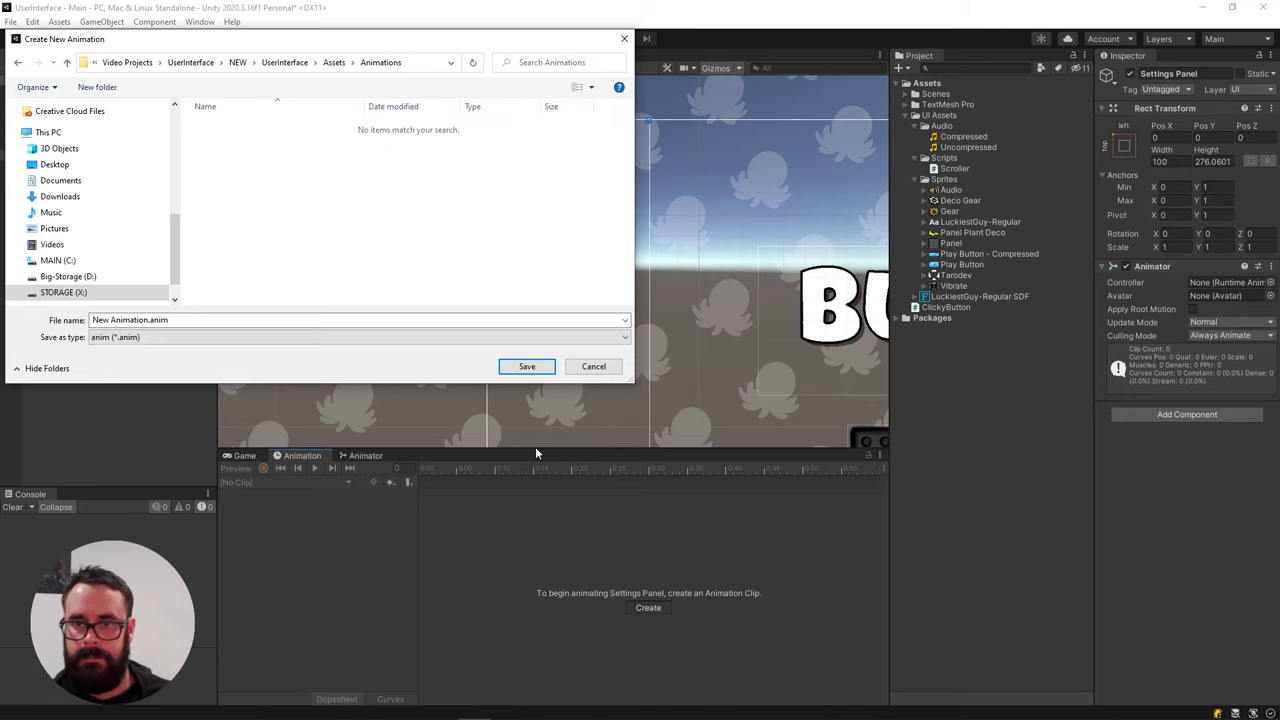
{"action": "left_click", "coordinate": [527, 366]}
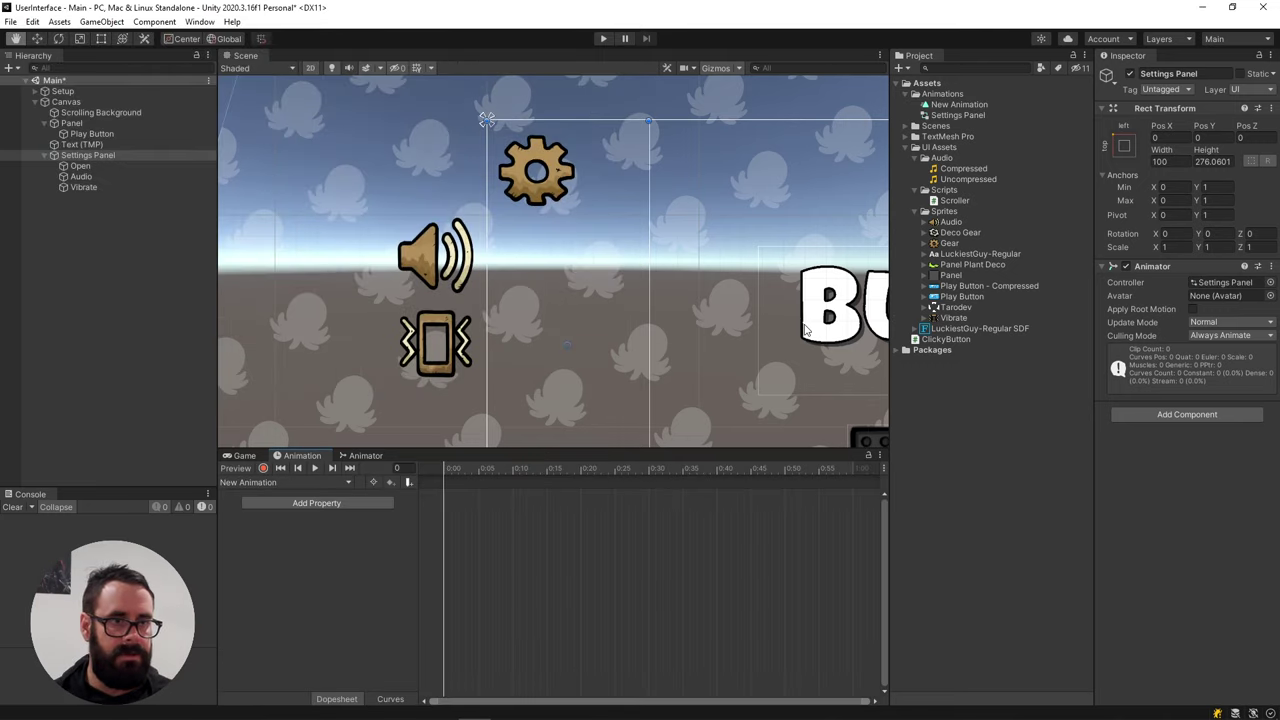
{"action": "left_click", "coordinate": [960, 104]}
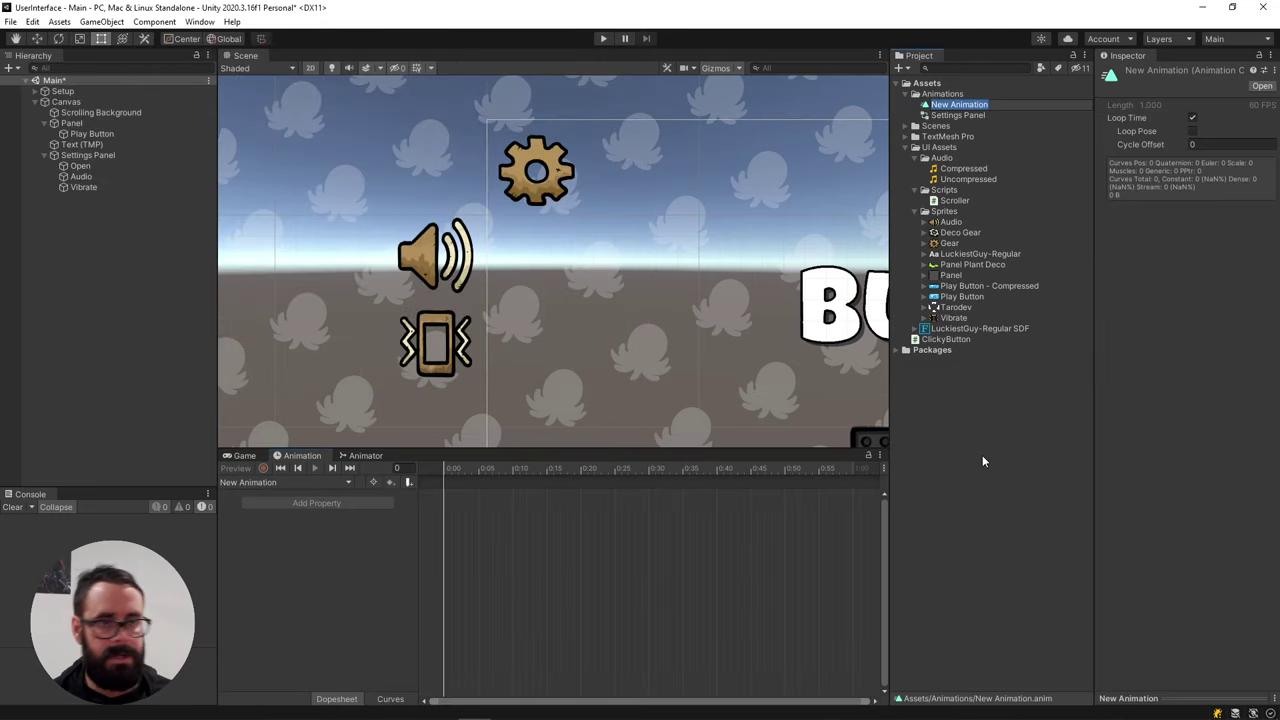
{"action": "type", "text": "Show"}
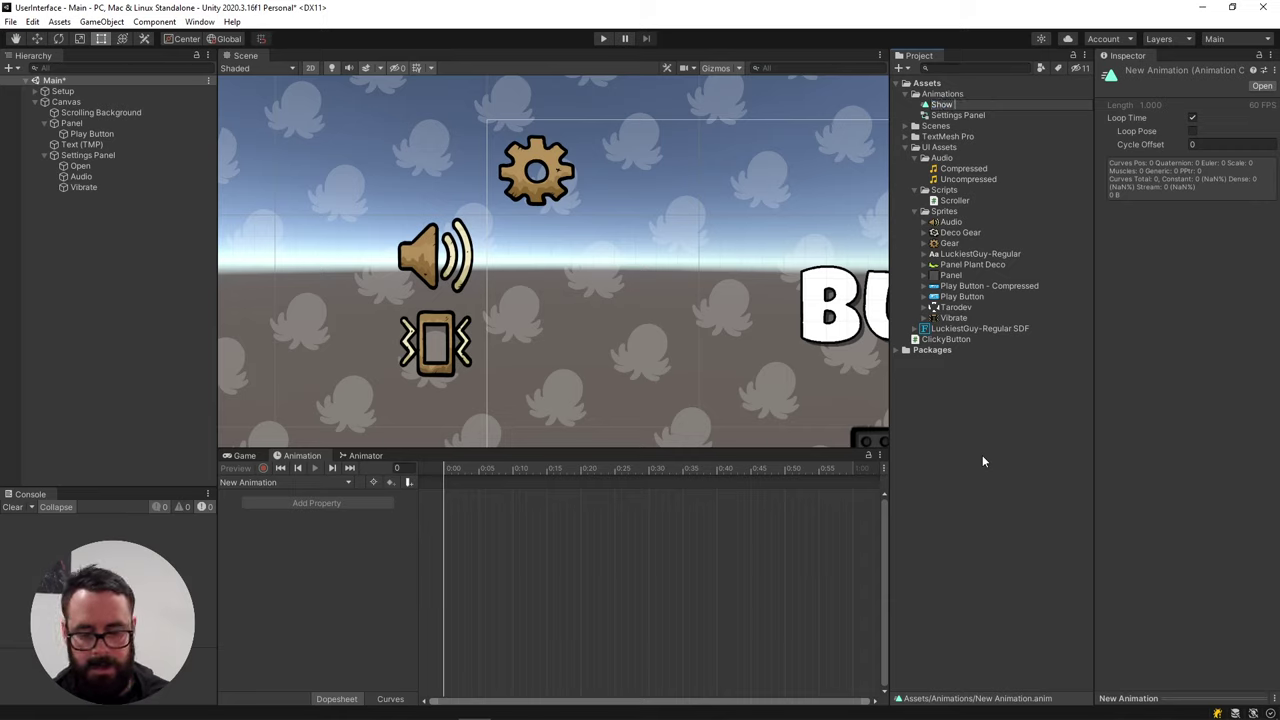
{"action": "type", "text": " Settings"}
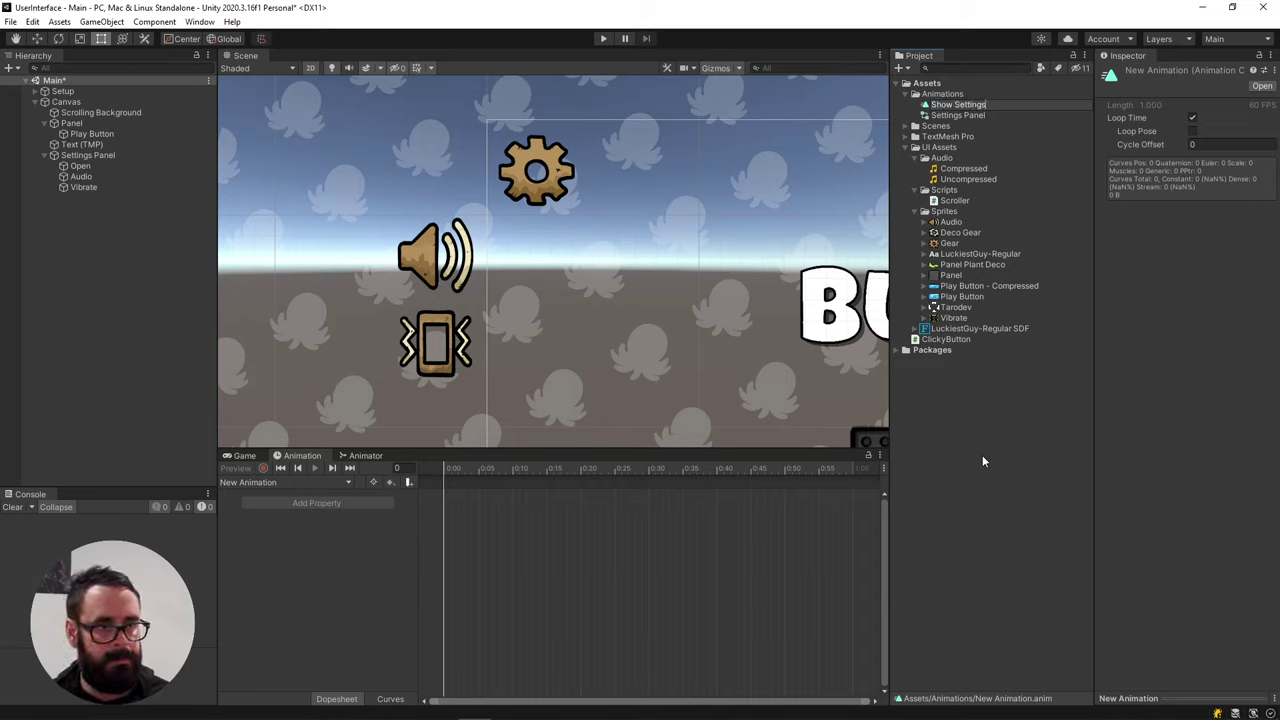
{"action": "key", "text": "Return"}
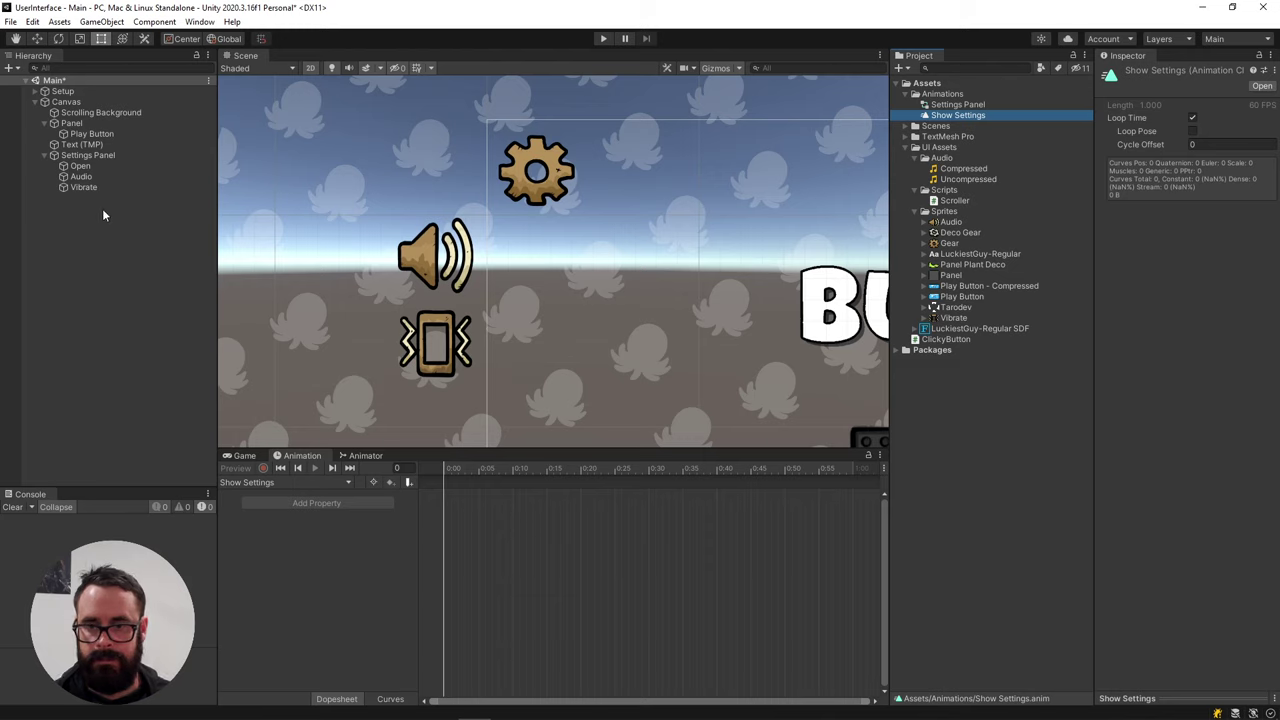
Start recording on Settings Panel and key the Audio icon's X at -19.6 on frame 25
{"action": "left_click", "coordinate": [88, 155]}
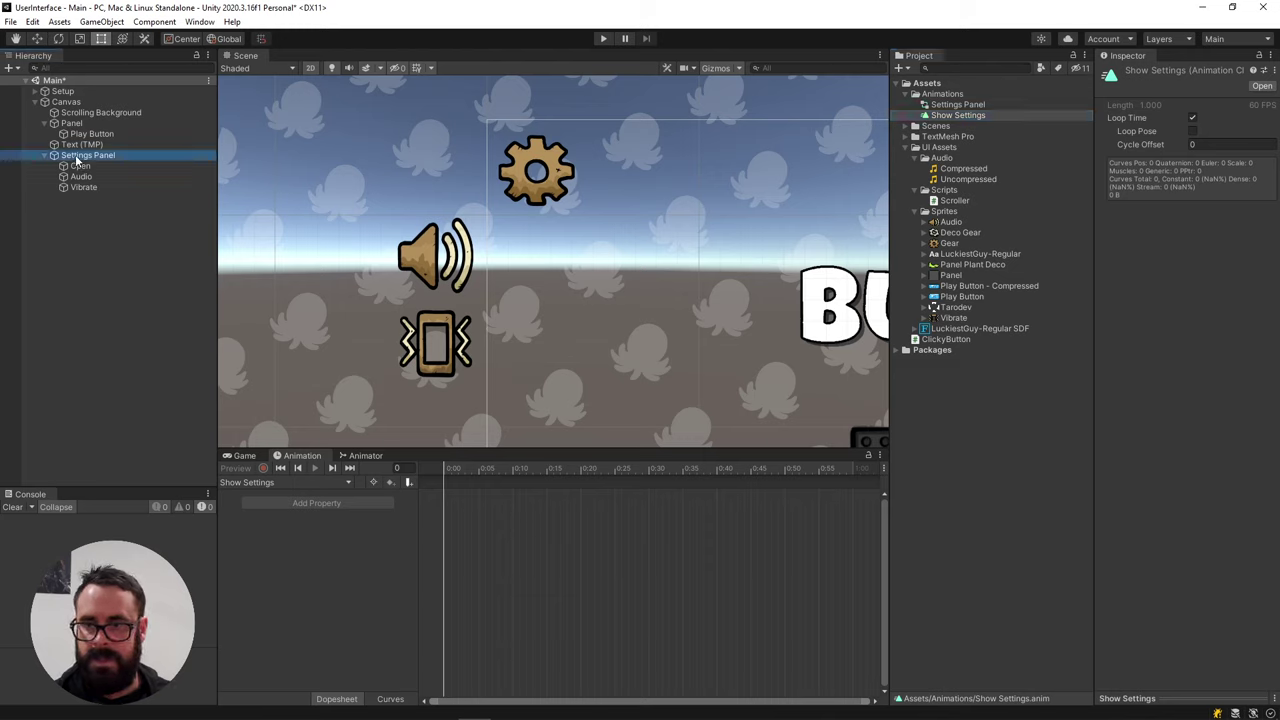
{"action": "left_click", "coordinate": [263, 468]}
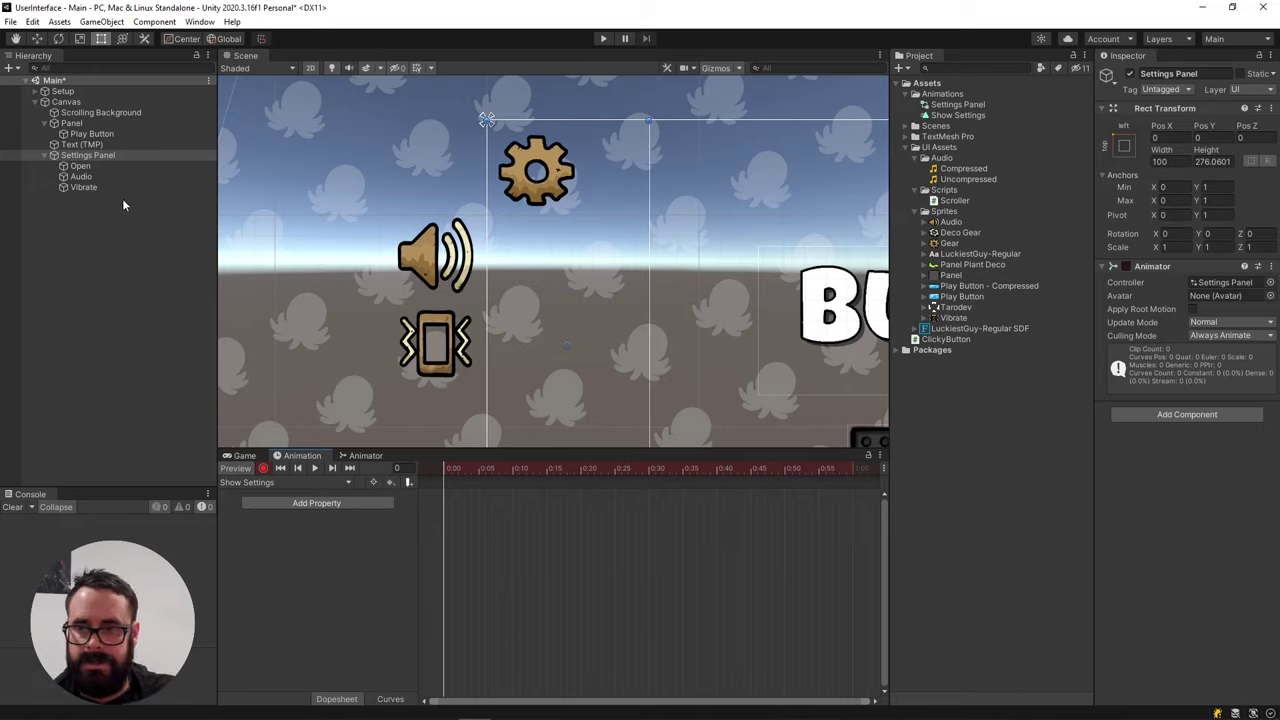
{"action": "left_click", "coordinate": [81, 177]}
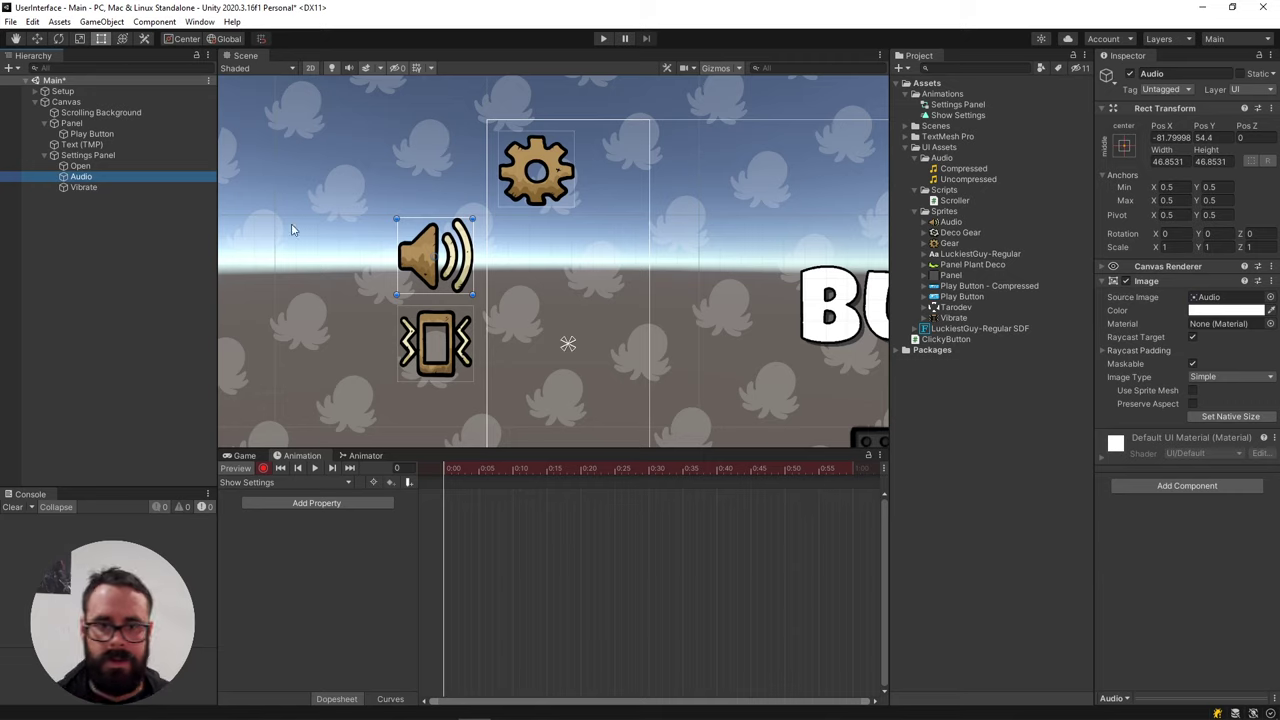
{"action": "left_click_drag", "start_coordinate": [464, 469], "coordinate": [581, 472]}
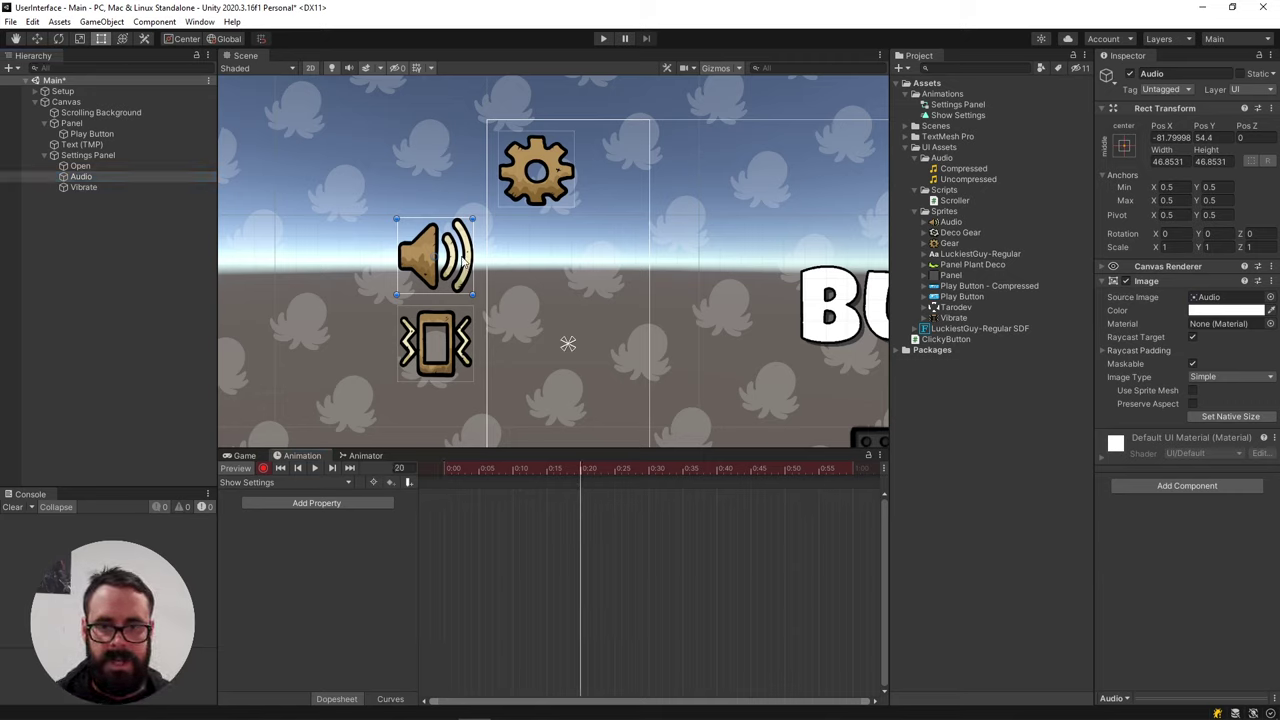
{"action": "left_click_drag", "start_coordinate": [503, 257], "coordinate": [600, 256]}
{"action": "key", "text": "ctrl+z"}
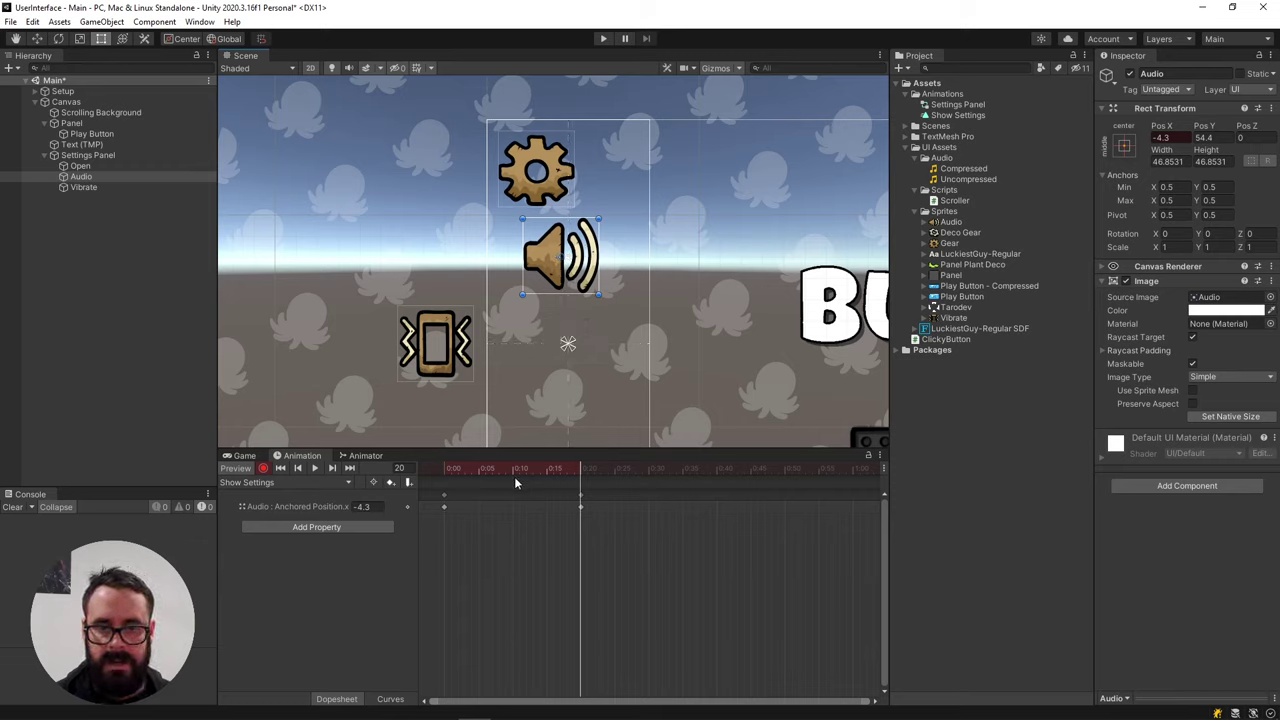
{"action": "left_click", "coordinate": [437, 469]}
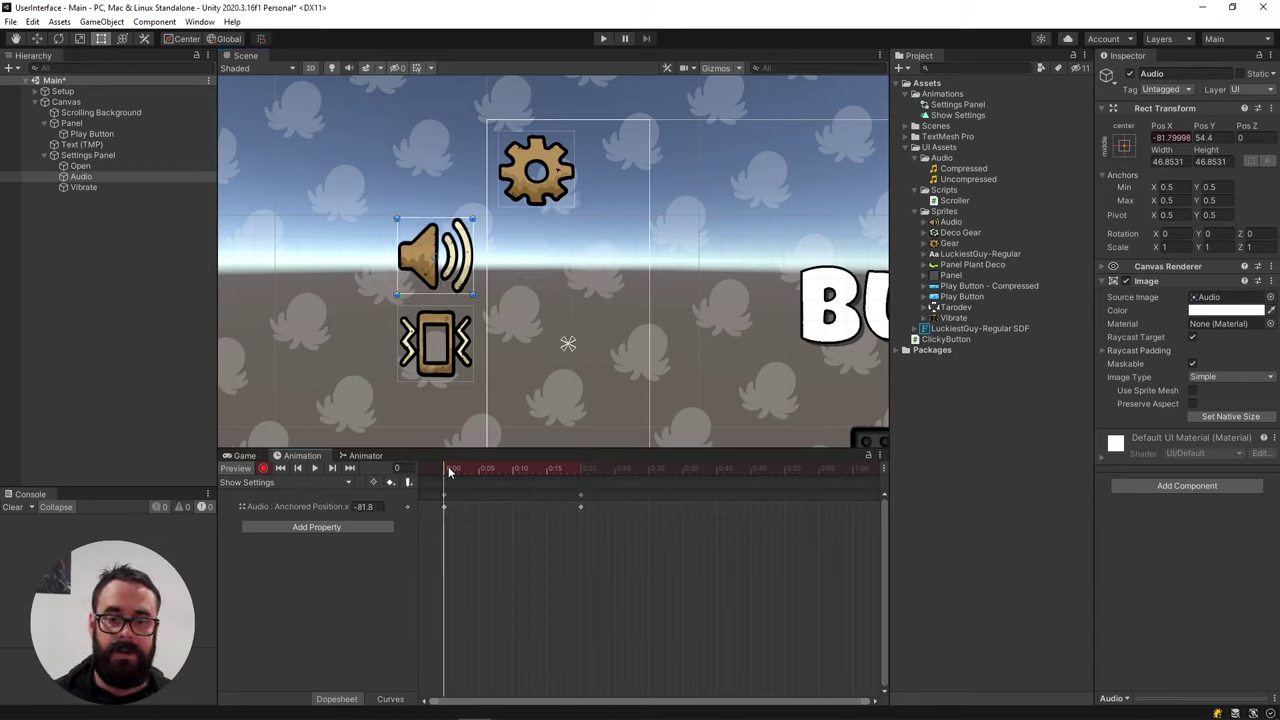
{"action": "left_click_drag", "start_coordinate": [451, 473], "coordinate": [583, 472]}
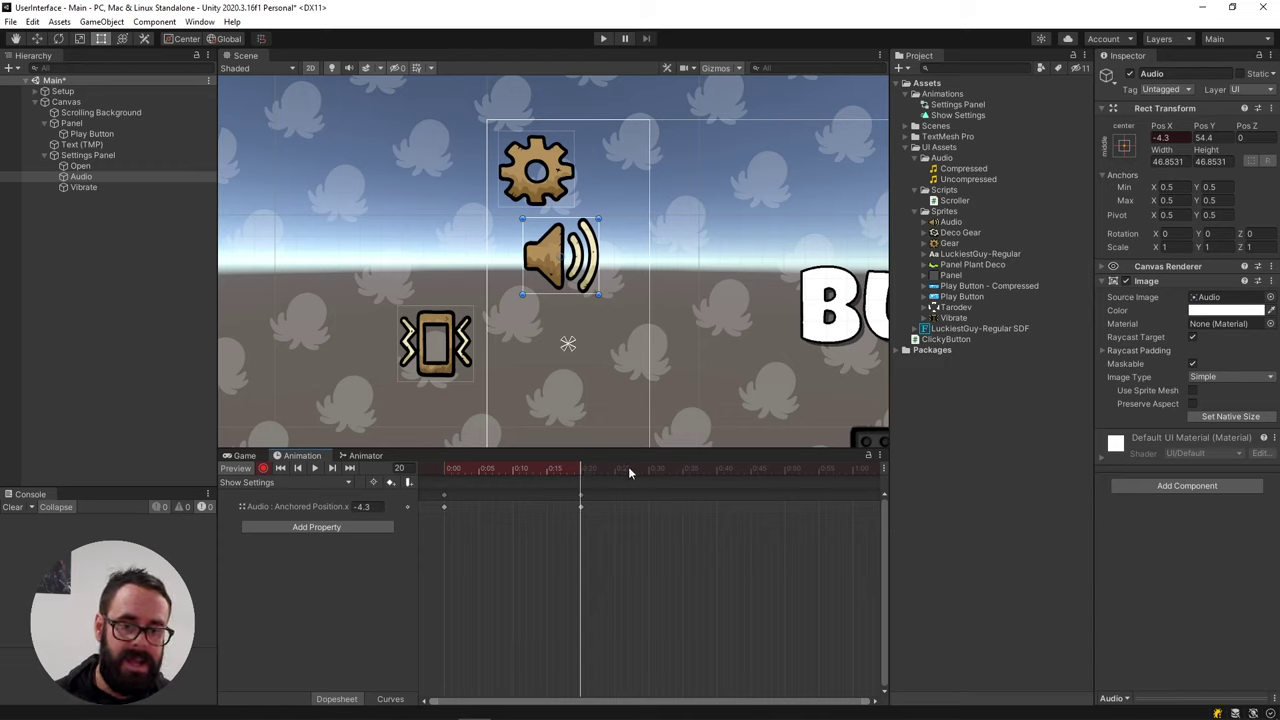
{"action": "left_click_drag", "start_coordinate": [585, 470], "coordinate": [615, 468]}
{"action": "left_click_drag", "start_coordinate": [587, 265], "coordinate": [562, 263]}
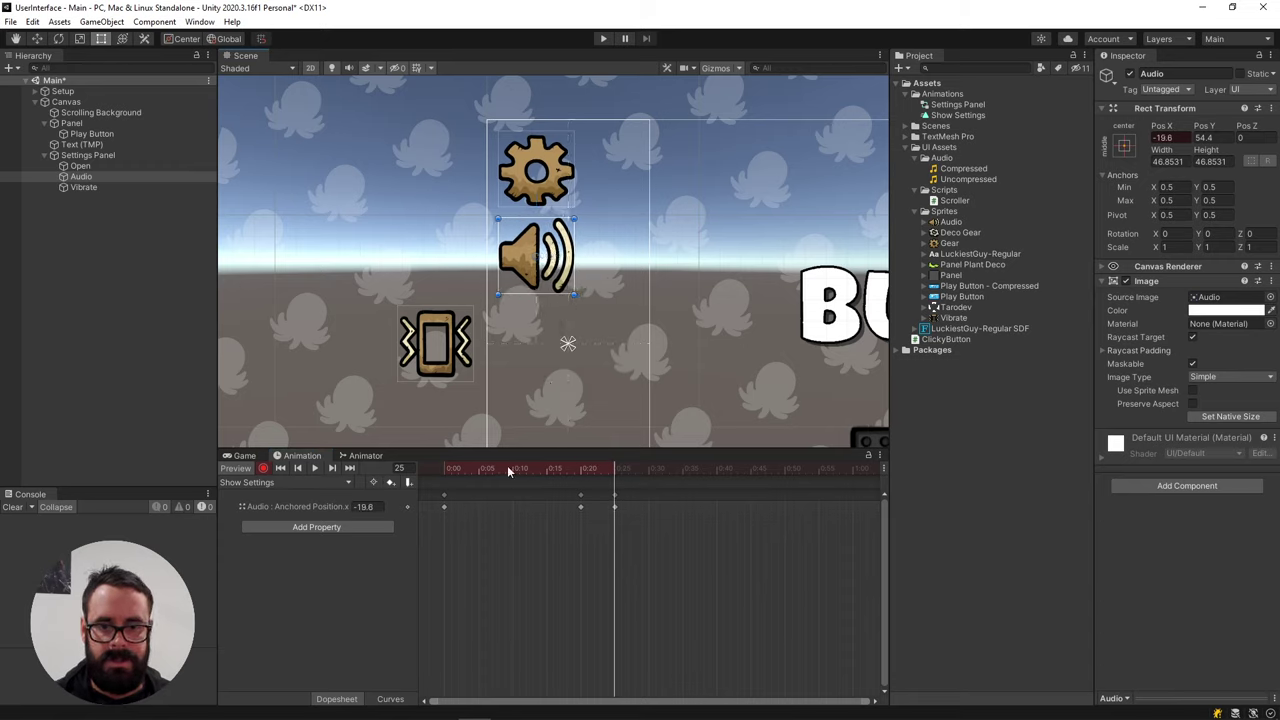
{"action": "left_click_drag", "start_coordinate": [488, 468], "coordinate": [443, 465]}
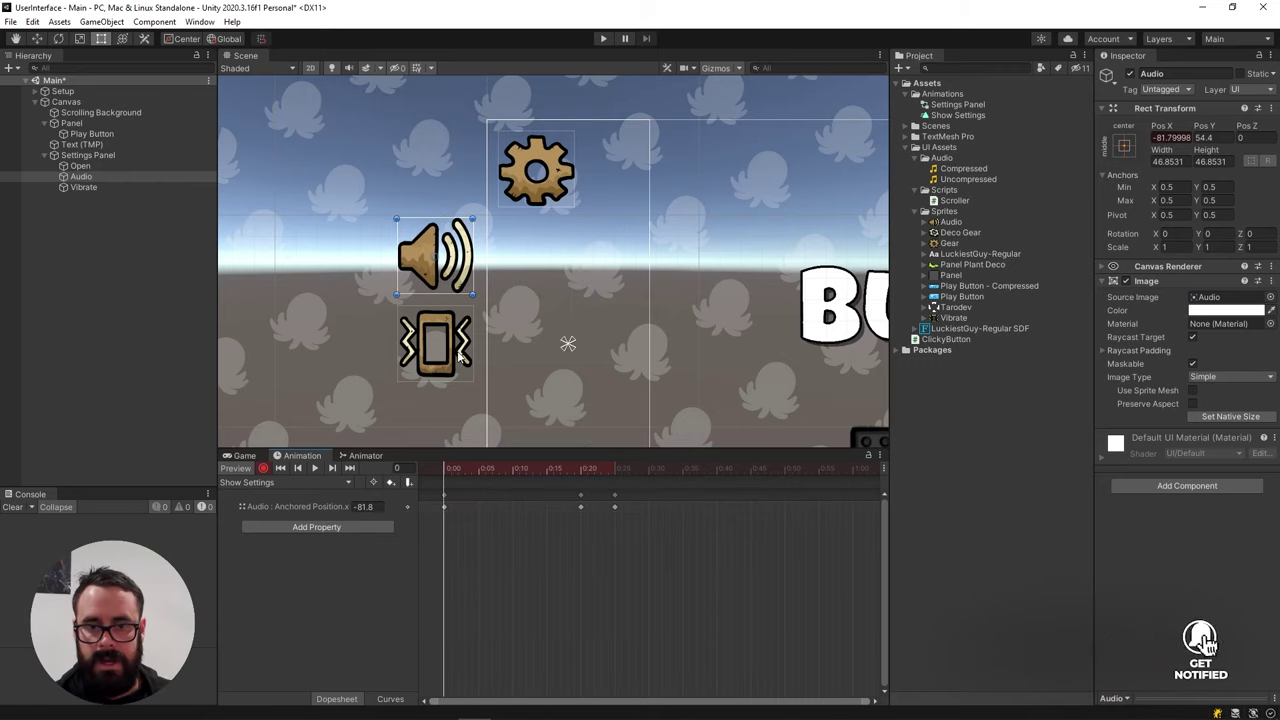
{"action": "left_click_drag", "start_coordinate": [474, 470], "coordinate": [583, 473]}
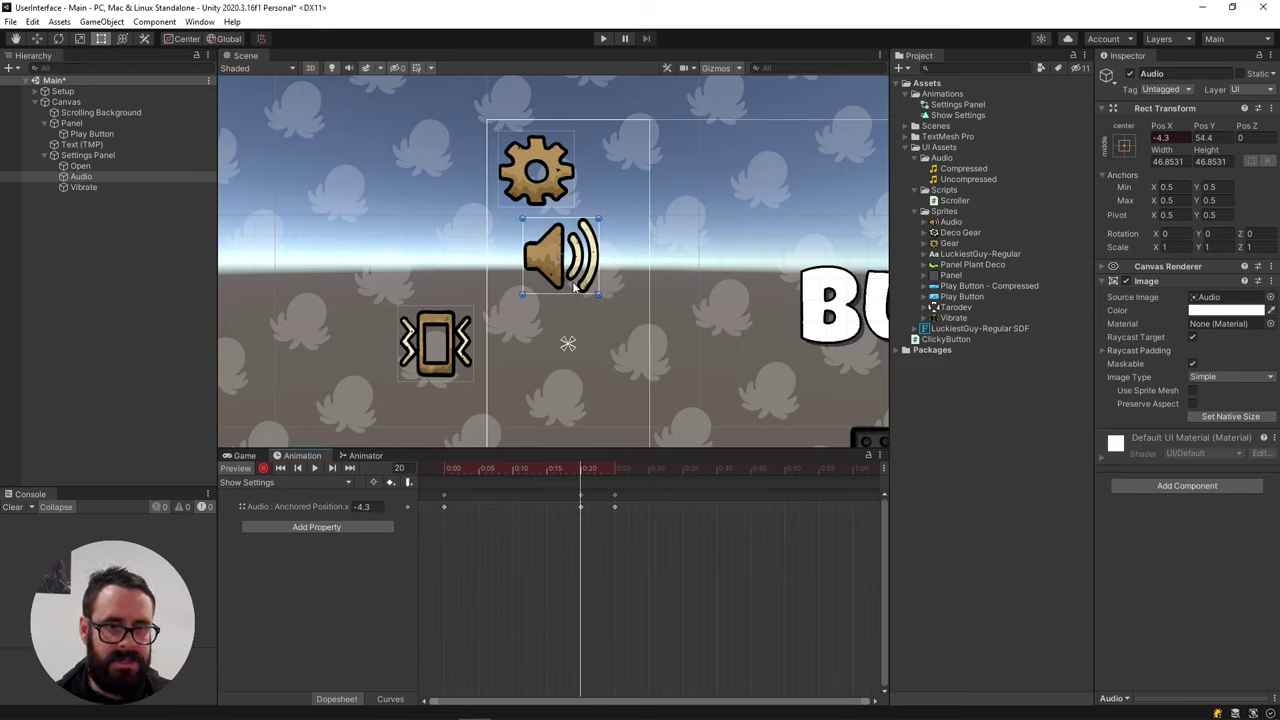
{"action": "left_click", "coordinate": [1162, 138]}
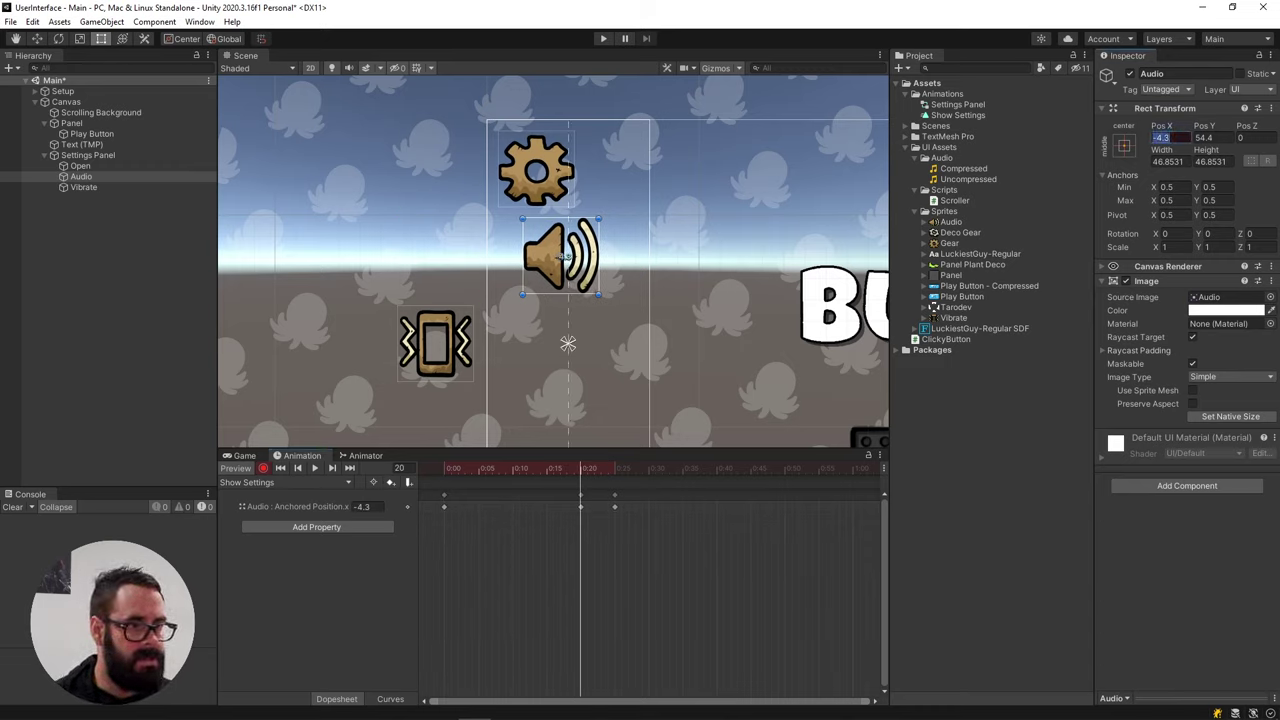
{"action": "left_click", "coordinate": [452, 469]}
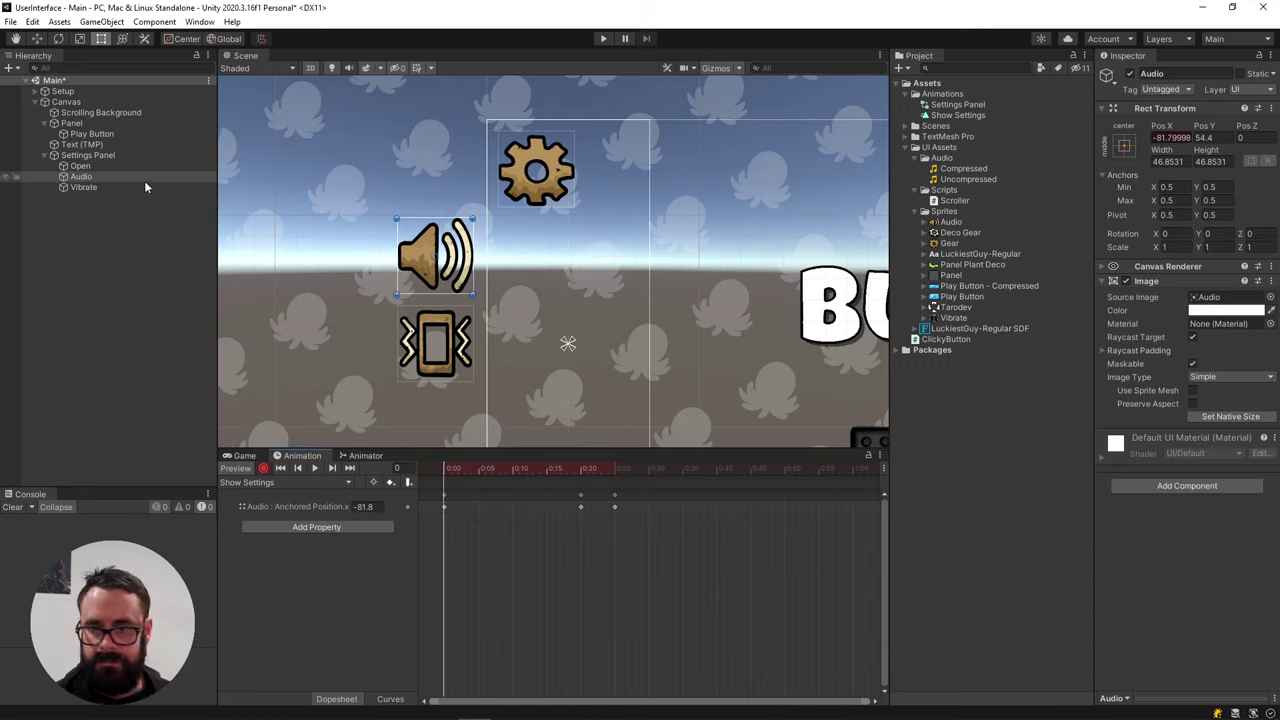
Key the Vibrate icon's starting X position and check Audio's X at frame 20
{"action": "left_click", "coordinate": [84, 187]}
{"action": "left_click", "coordinate": [448, 474]}
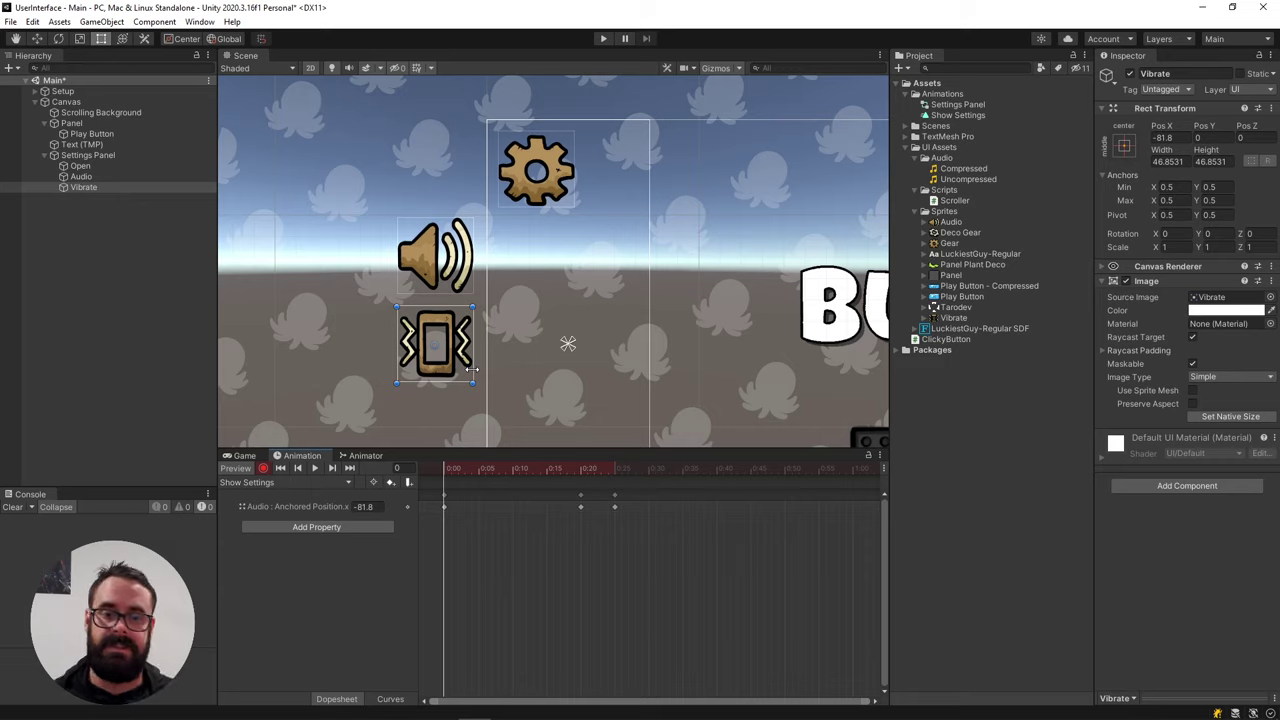
{"action": "left_click_drag", "start_coordinate": [448, 471], "coordinate": [480, 474]}
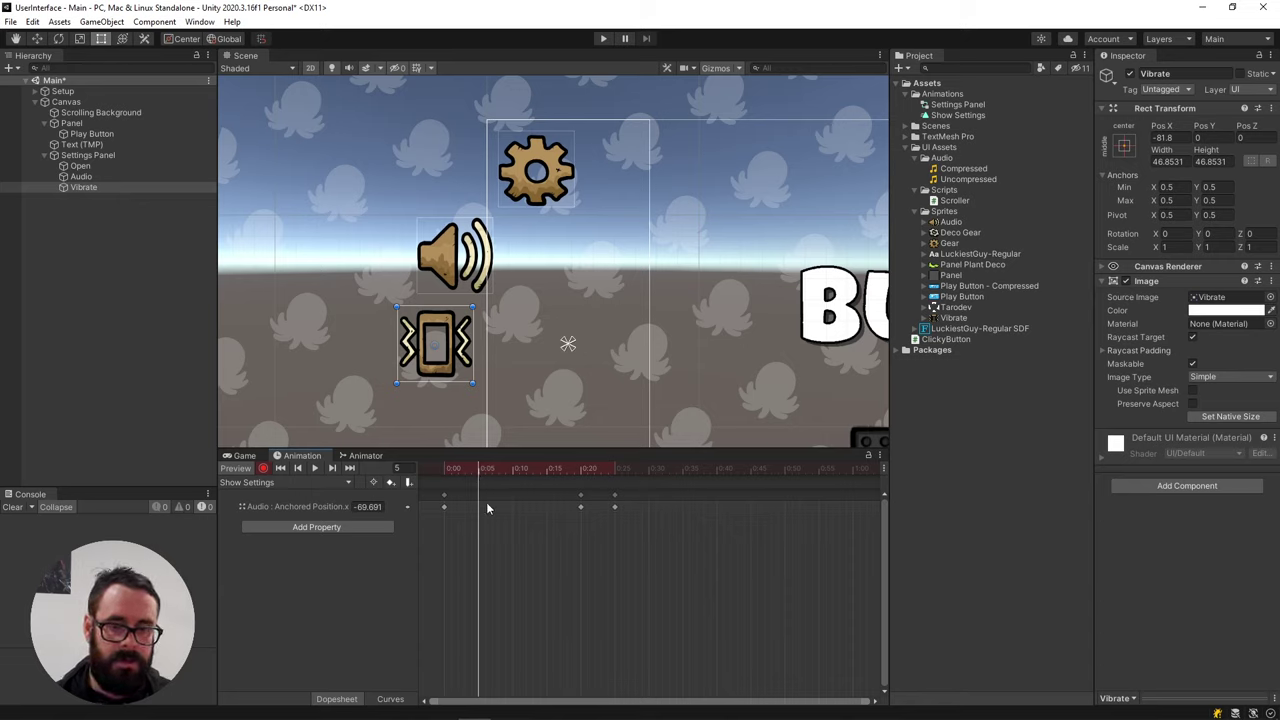
{"action": "mouse_move", "coordinate": [470, 472]}
{"action": "left_mouse_down"}
{"action": "mouse_move", "coordinate": [445, 474]}
{"action": "mouse_move", "coordinate": [480, 474]}
{"action": "left_mouse_up"}
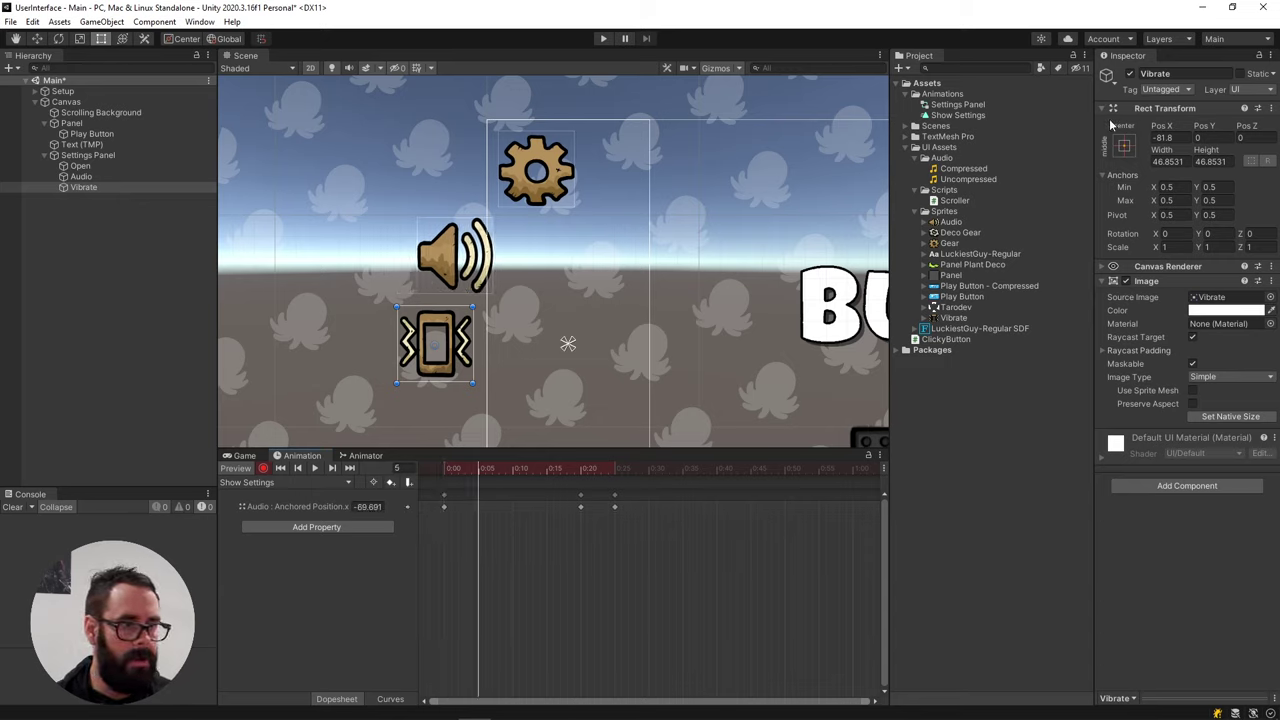
{"action": "right_click", "coordinate": [1162, 128]}
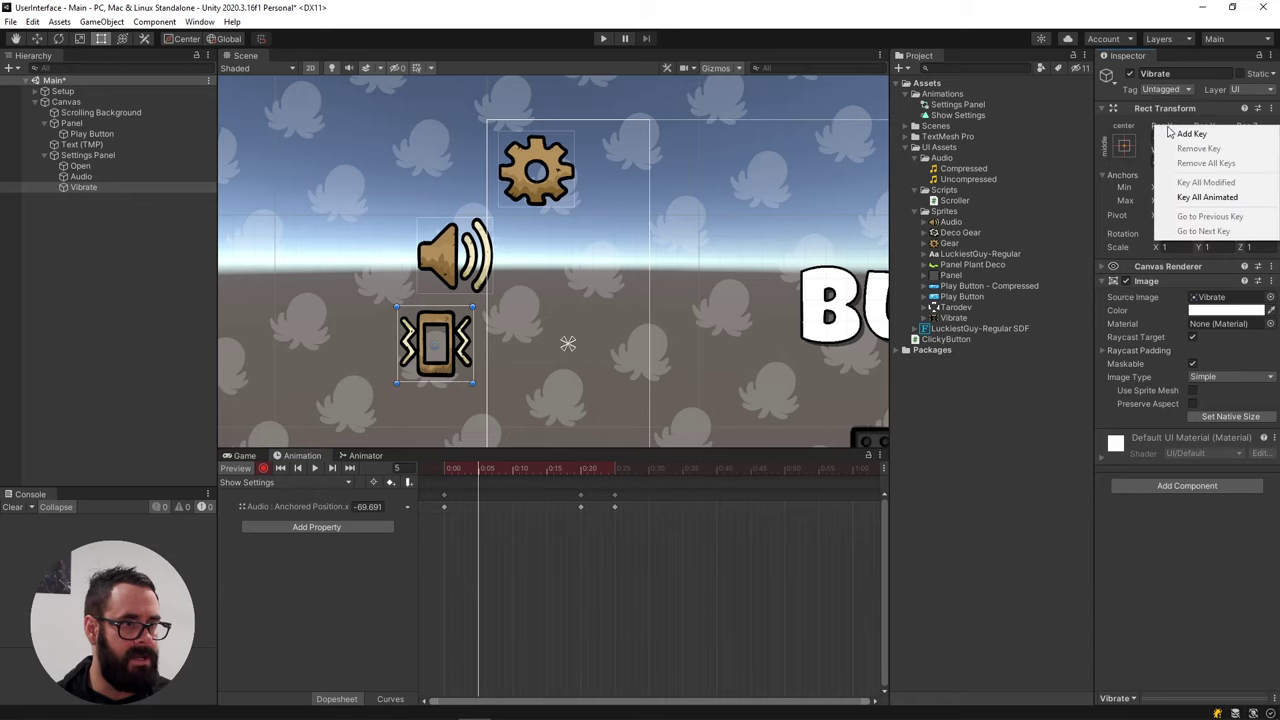
{"action": "left_click", "coordinate": [1180, 136]}
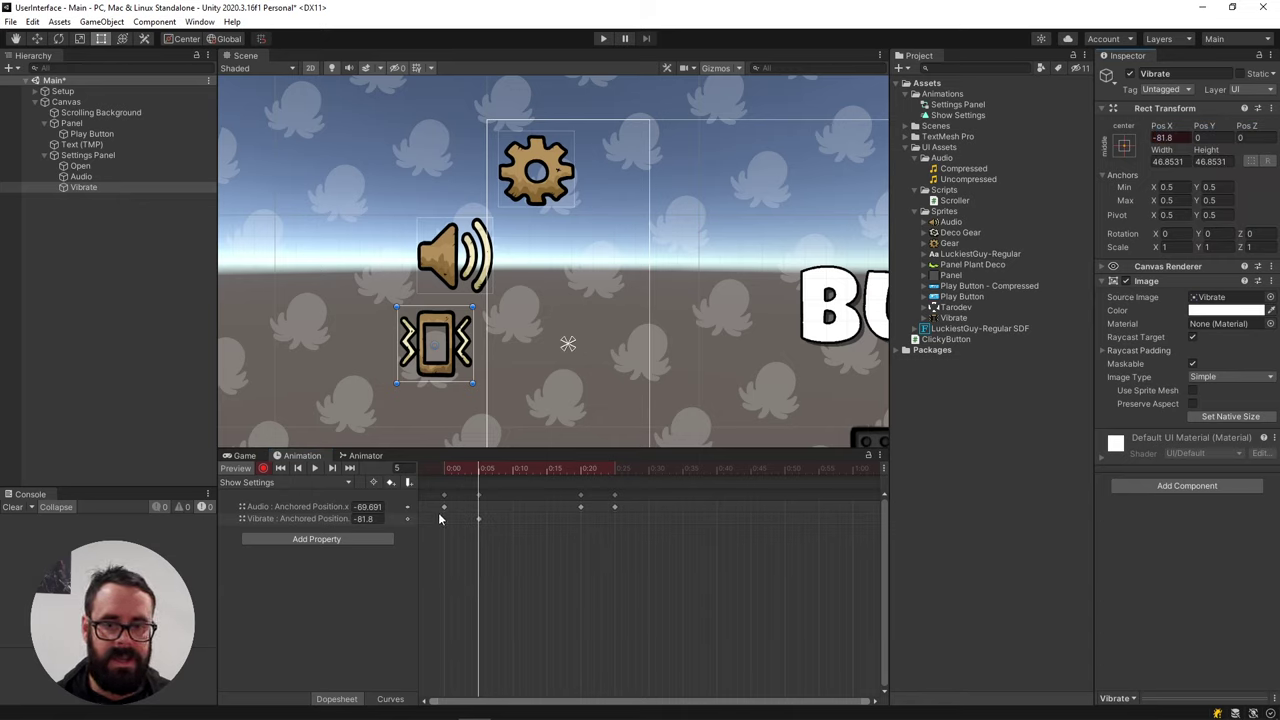
{"action": "left_click", "coordinate": [582, 470]}
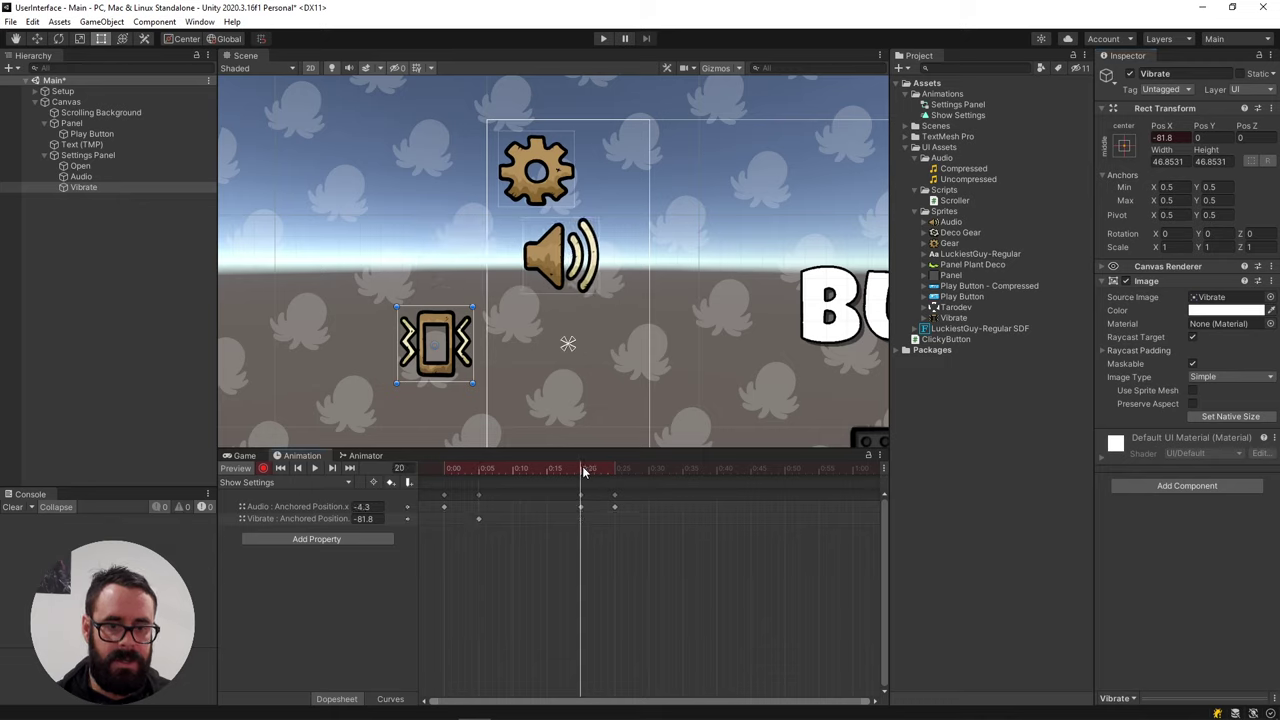
{"action": "left_click_drag", "start_coordinate": [582, 470], "coordinate": [581, 474]}
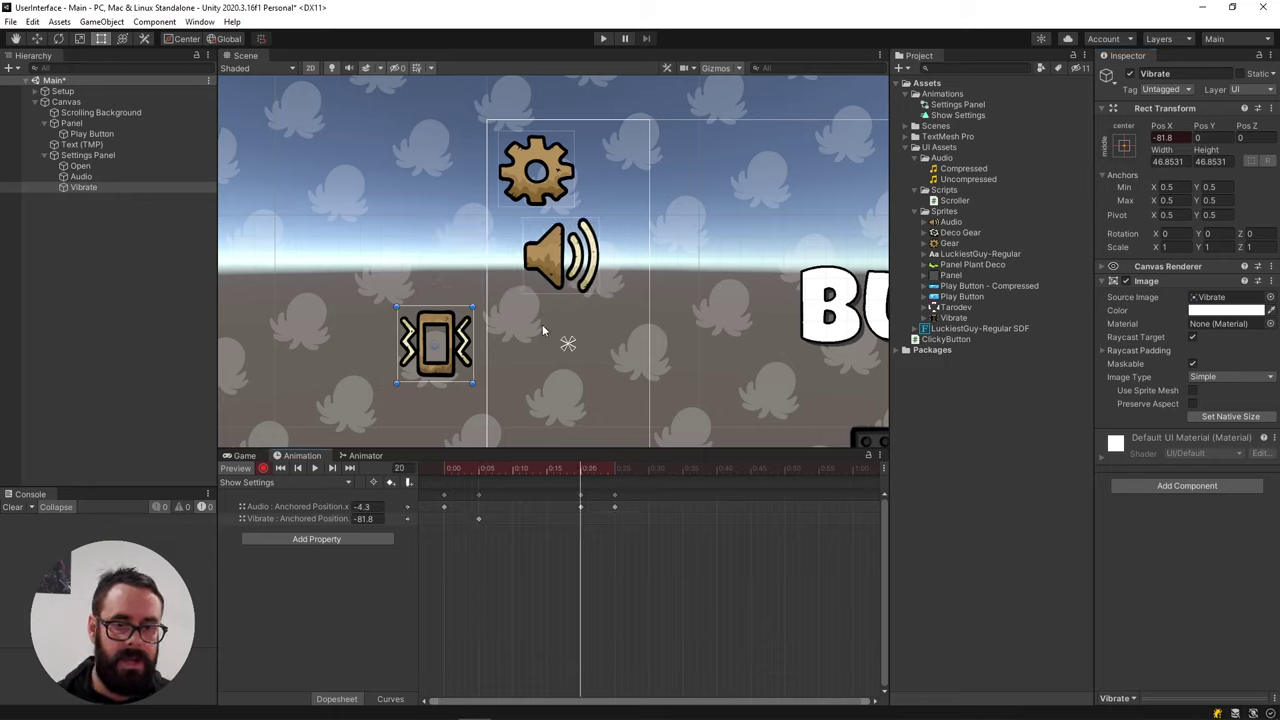
{"action": "left_click", "coordinate": [565, 258]}
{"action": "left_click", "coordinate": [1164, 138]}
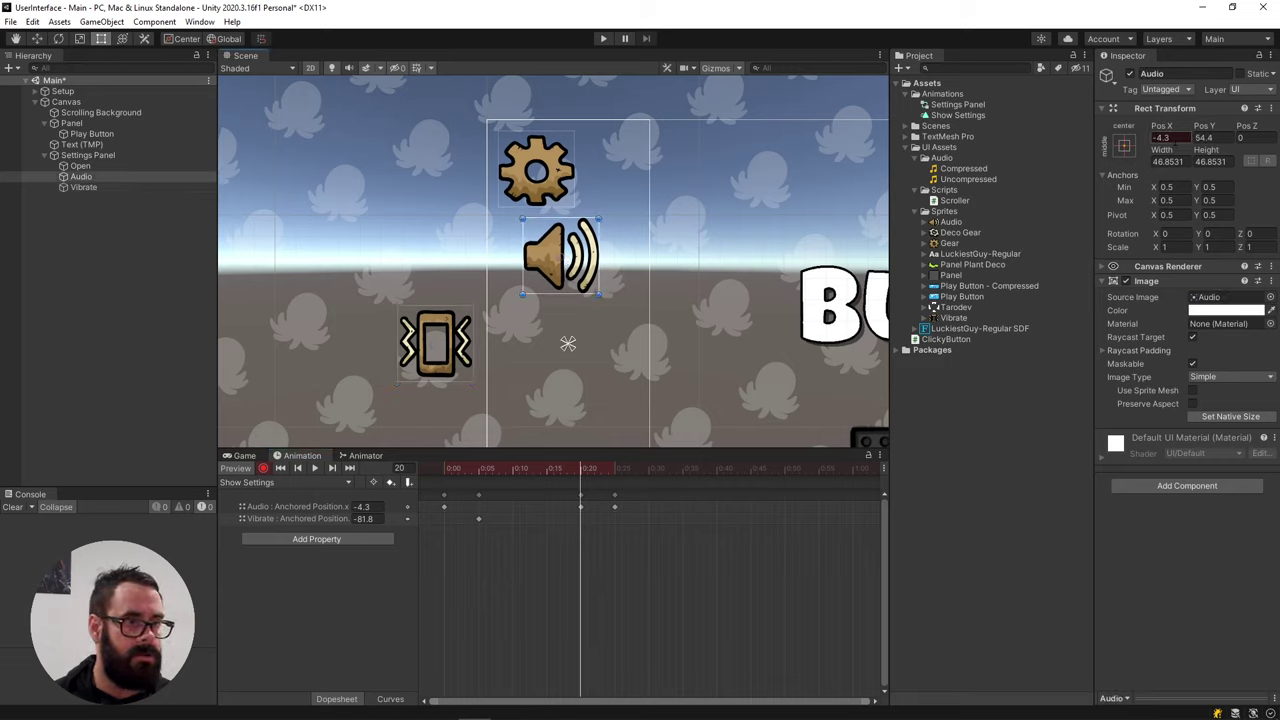
Key Vibrate's X at -4.3 on frame 25, then back under the speaker at frame 30
{"action": "left_click", "coordinate": [444, 345]}
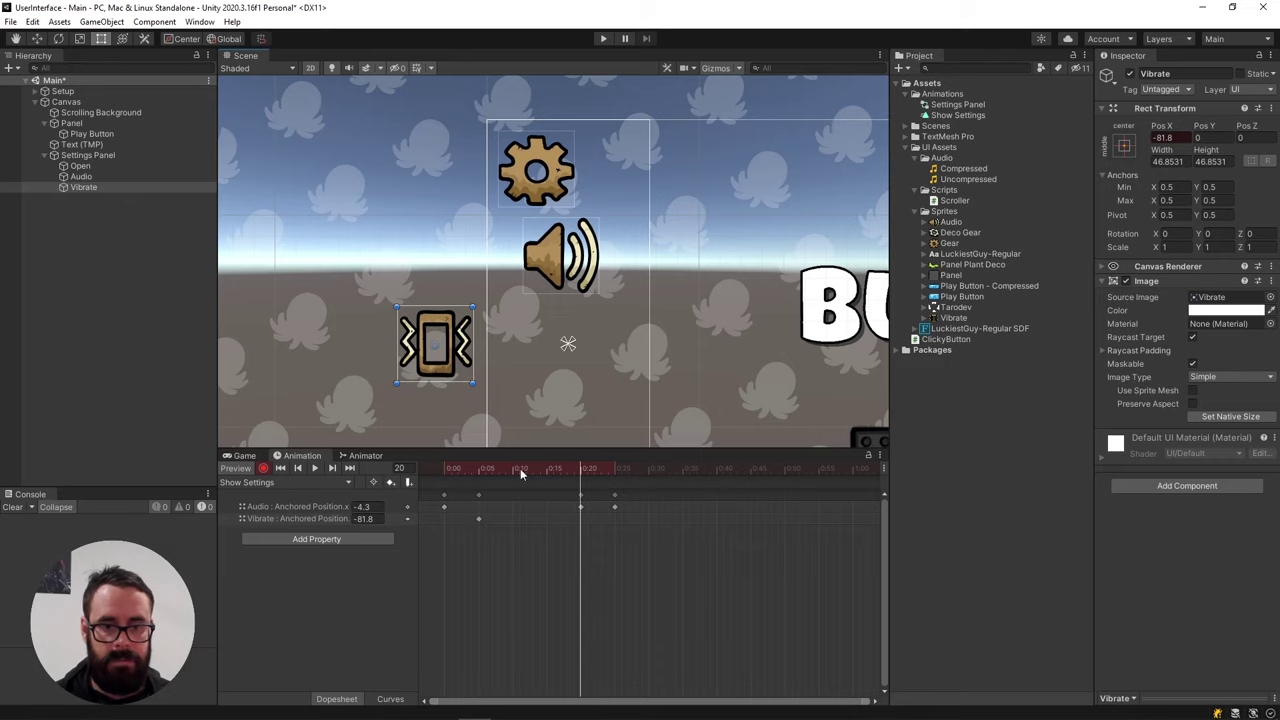
{"action": "left_click", "coordinate": [480, 470]}
{"action": "left_click_drag", "start_coordinate": [479, 472], "coordinate": [614, 473]}
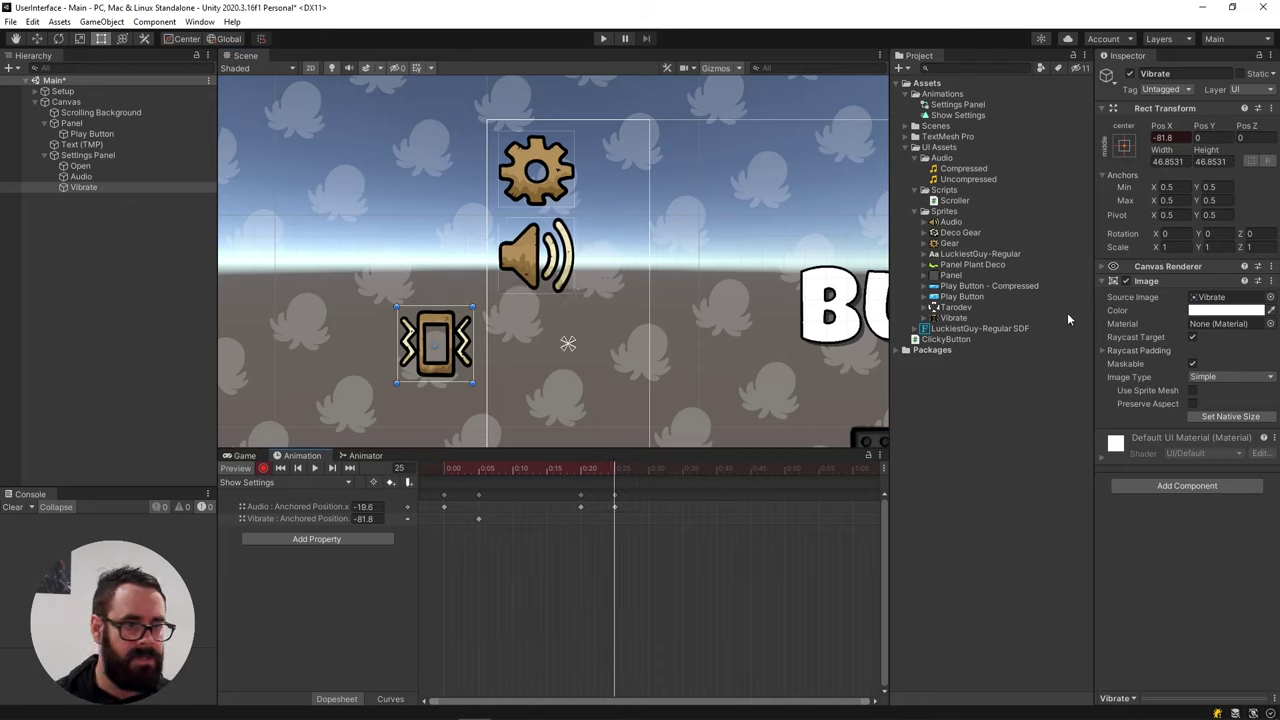
{"action": "left_click", "coordinate": [1162, 137]}
{"action": "type", "text": "-4.3"}
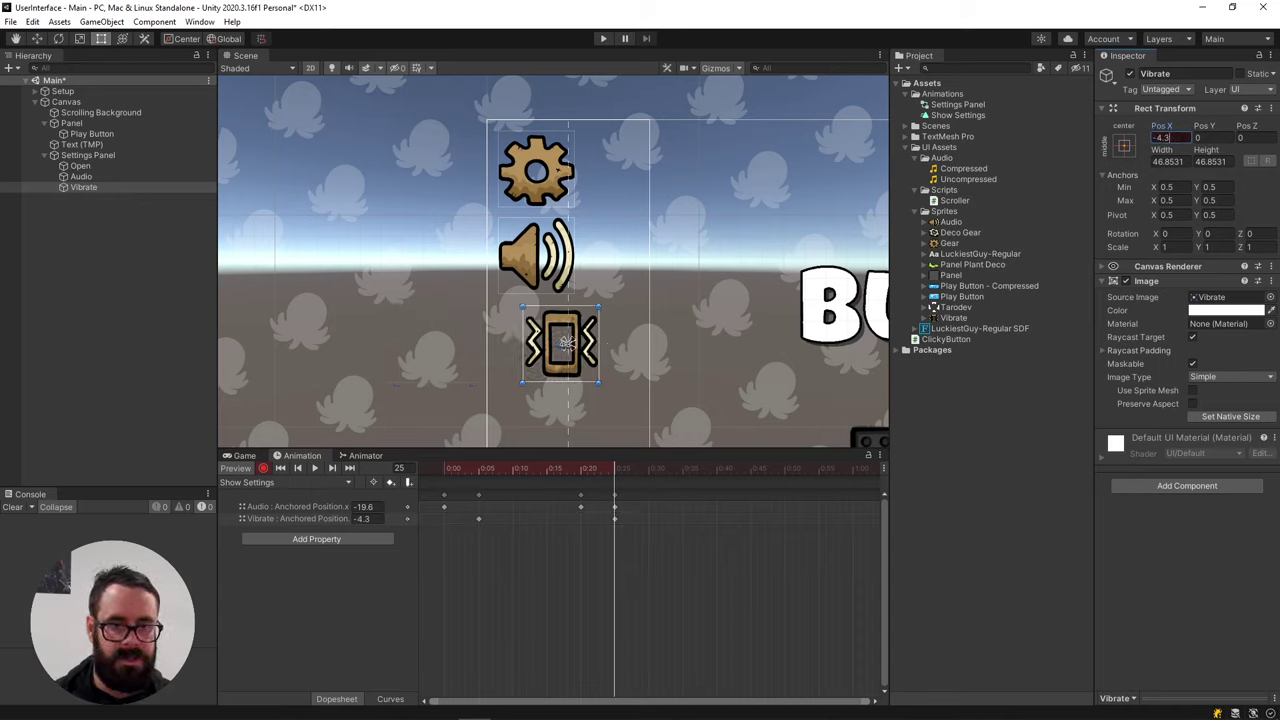
{"action": "left_click_drag", "start_coordinate": [620, 474], "coordinate": [648, 473]}
{"action": "left_click_drag", "start_coordinate": [570, 328], "coordinate": [545, 328]}
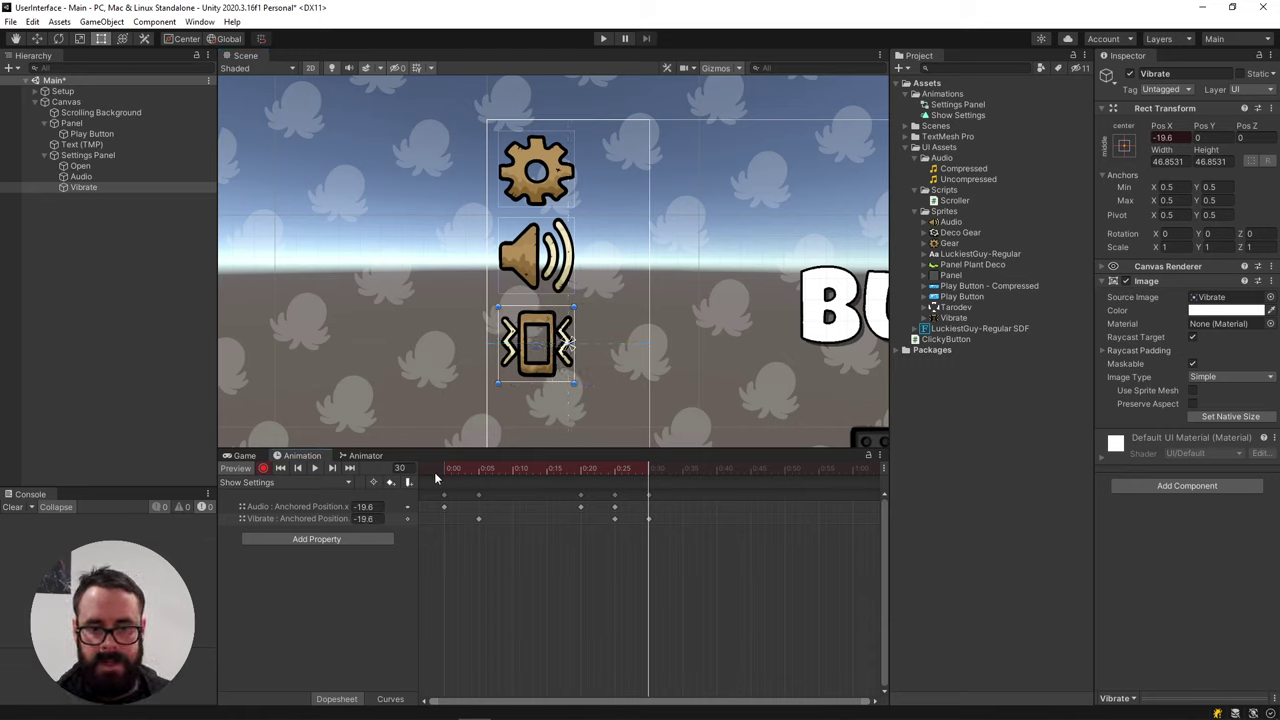
{"action": "mouse_move", "coordinate": [458, 468]}
{"action": "left_mouse_down"}
{"action": "mouse_move", "coordinate": [447, 468]}
{"action": "mouse_move", "coordinate": [654, 463]}
{"action": "mouse_move", "coordinate": [444, 463]}
{"action": "left_mouse_up"}
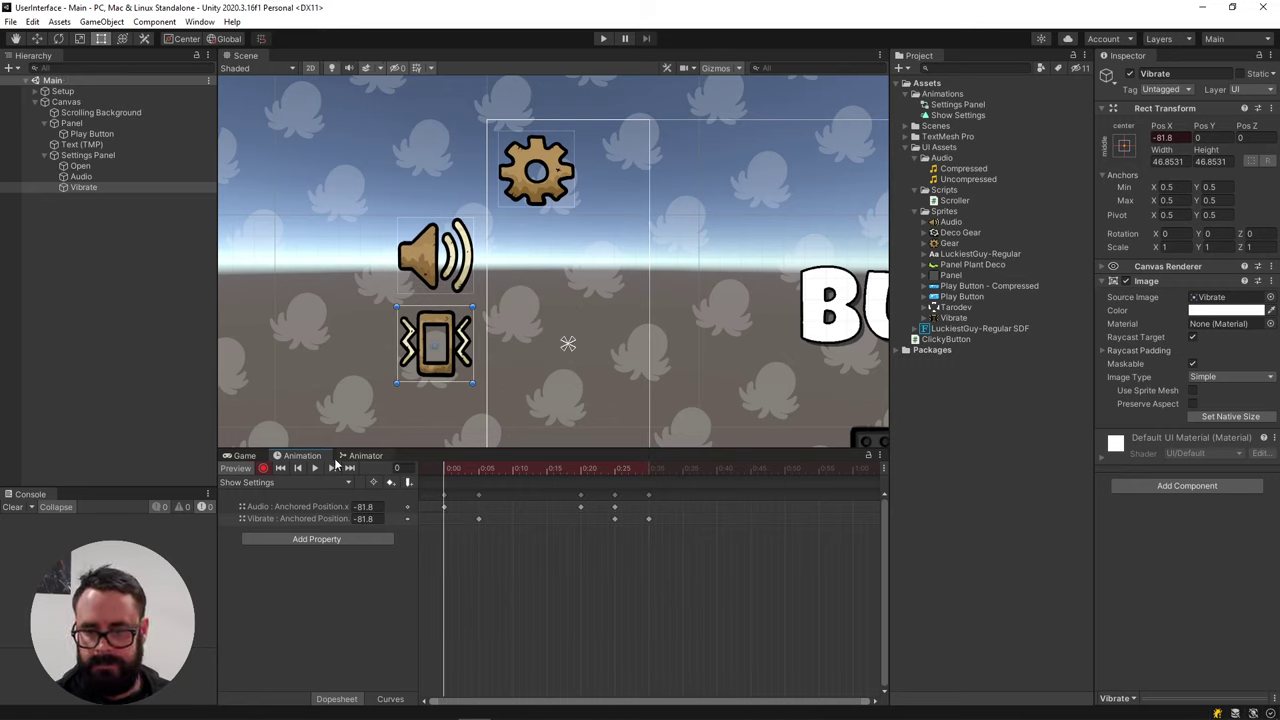
Stop keyframe recording and rename the Settings Panel's New Animation state to Show Settings
{"action": "left_click", "coordinate": [264, 469]}
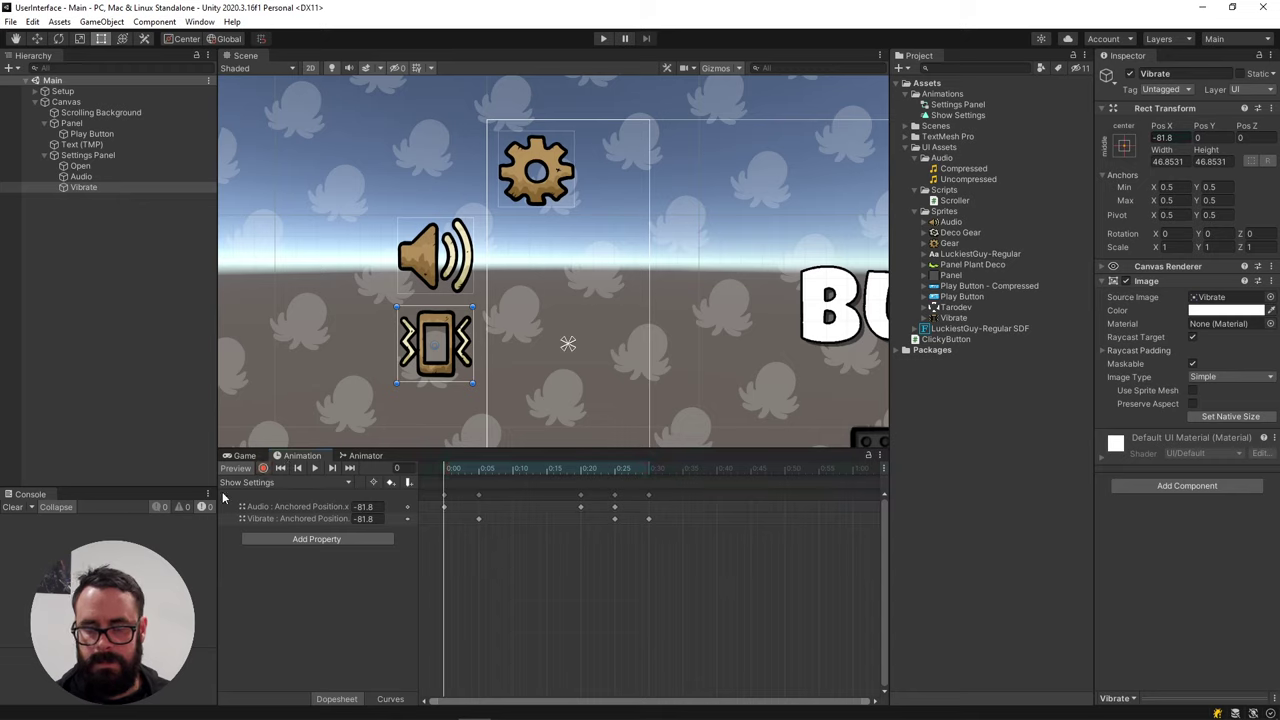
{"action": "left_click", "coordinate": [352, 456]}
{"action": "left_click", "coordinate": [94, 155]}
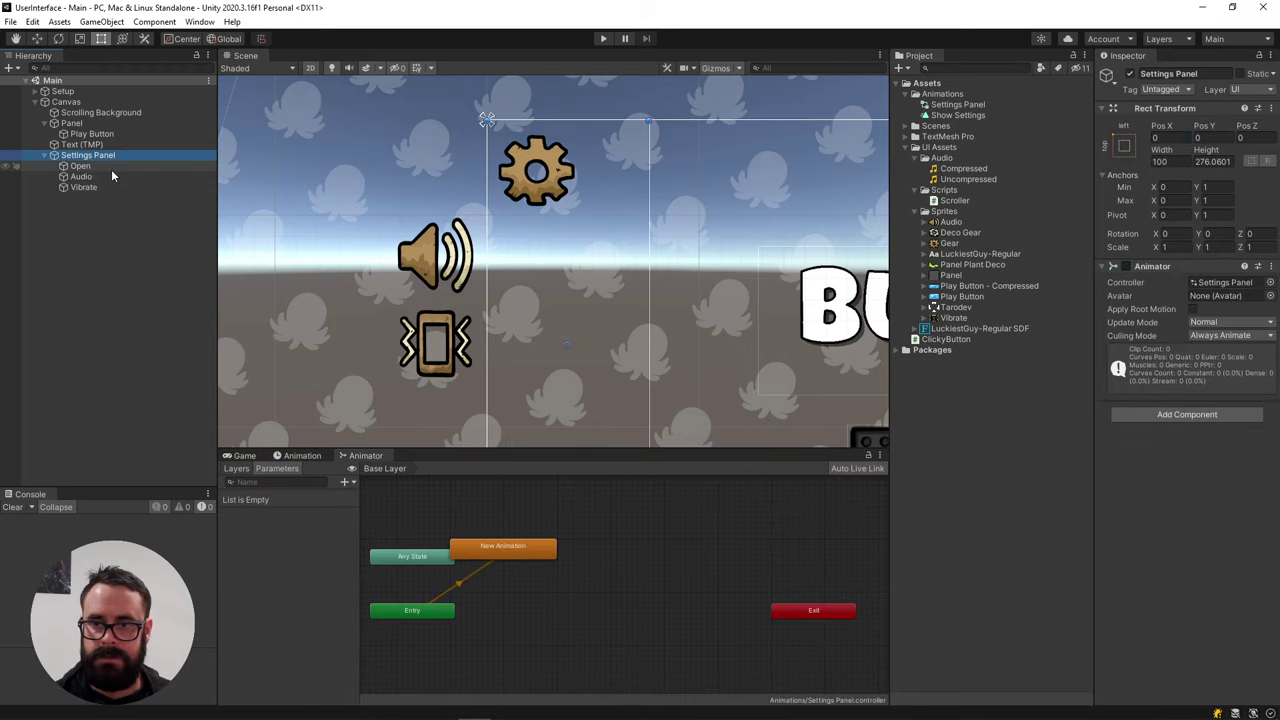
{"action": "mouse_move", "coordinate": [573, 521]}
{"action": "middle_mouse_down"}
{"action": "mouse_move", "coordinate": [625, 487]}
{"action": "mouse_move", "coordinate": [594, 530]}
{"action": "middle_mouse_up"}
{"action": "left_click_drag", "start_coordinate": [545, 542], "coordinate": [621, 556]}
{"action": "left_click", "coordinate": [1173, 78]}
{"action": "type", "text": "Show Settings"}
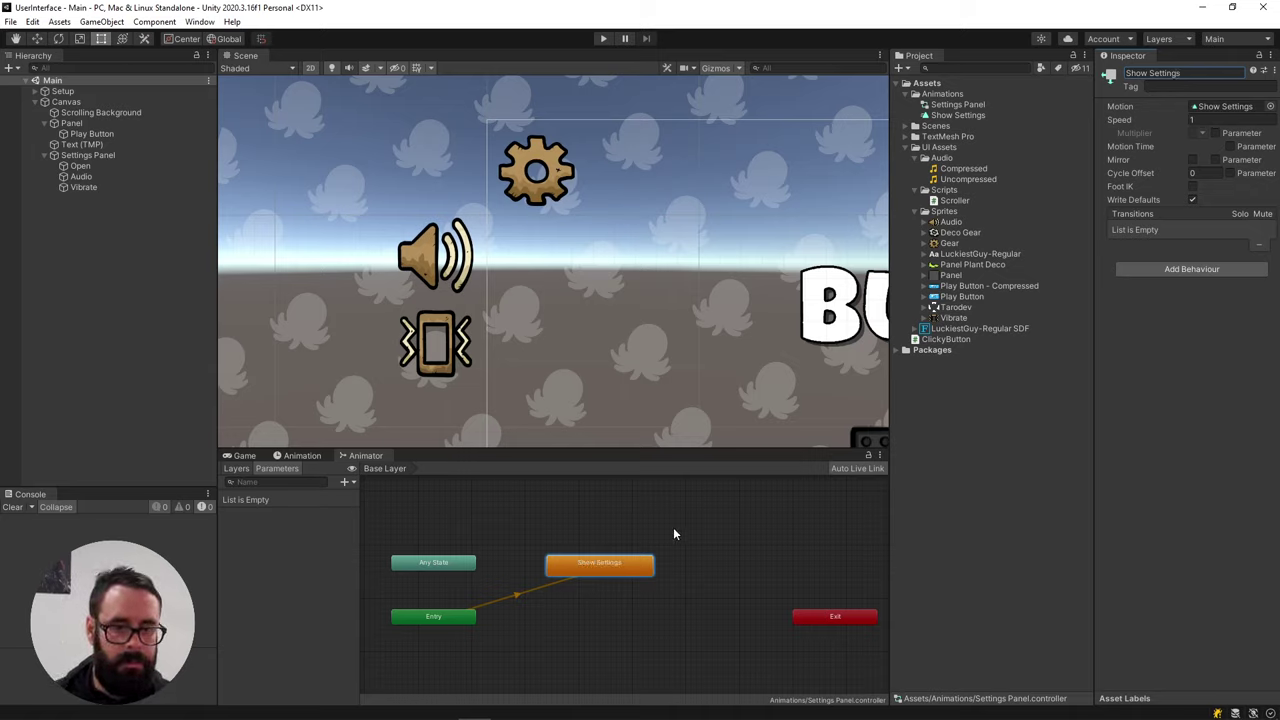
{"action": "left_click_drag", "start_coordinate": [627, 569], "coordinate": [713, 539]}
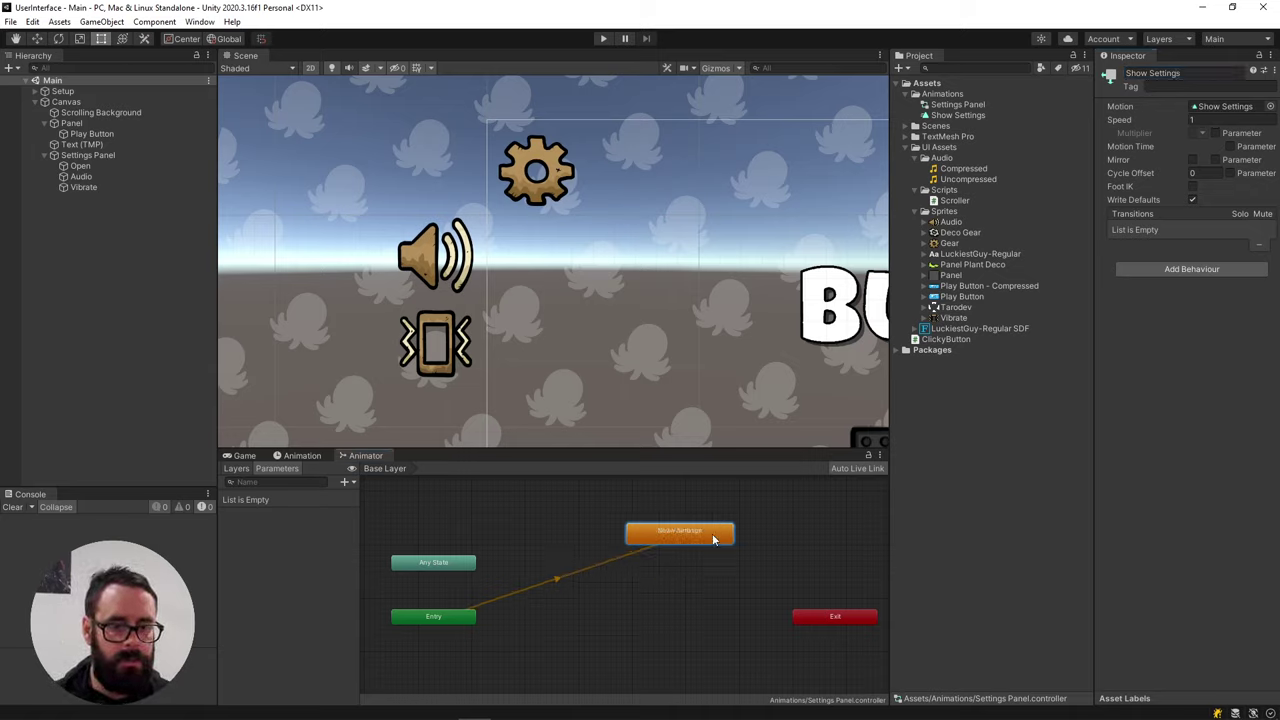
{"action": "left_click", "coordinate": [620, 598]}
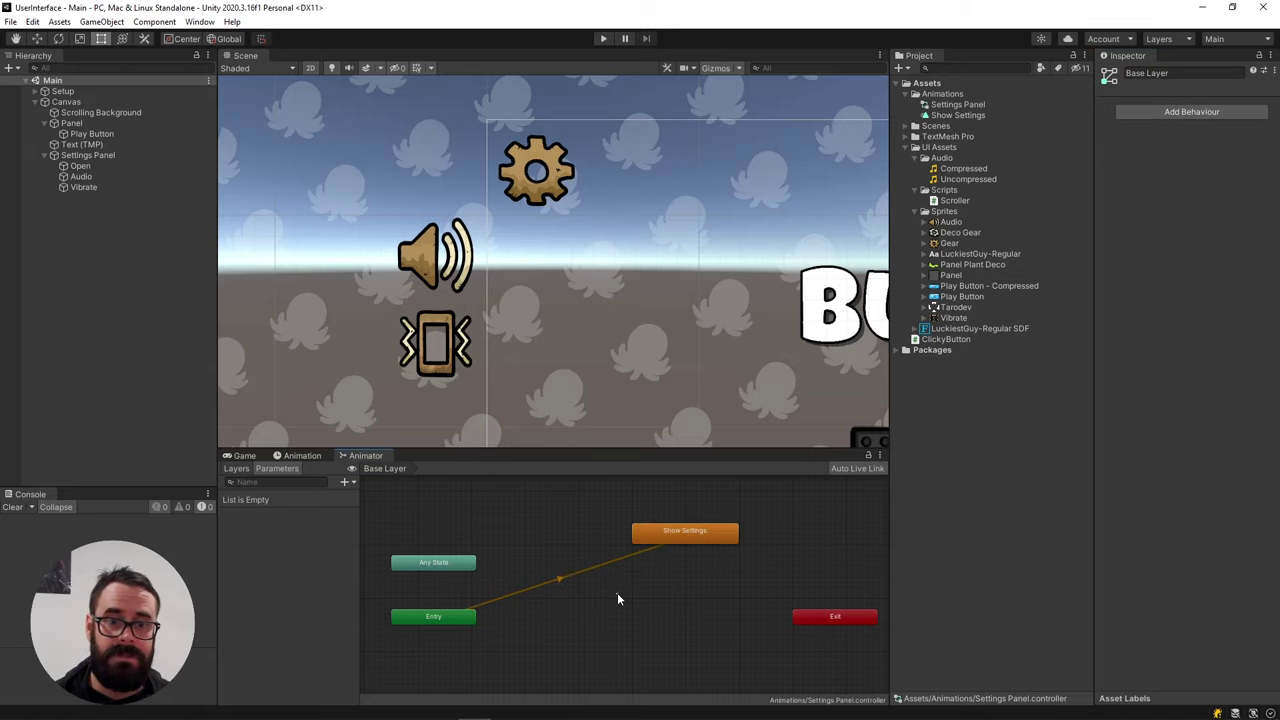
Add an empty state named Start beside Entry and make it the layer's default state
{"action": "right_click", "coordinate": [584, 596]}
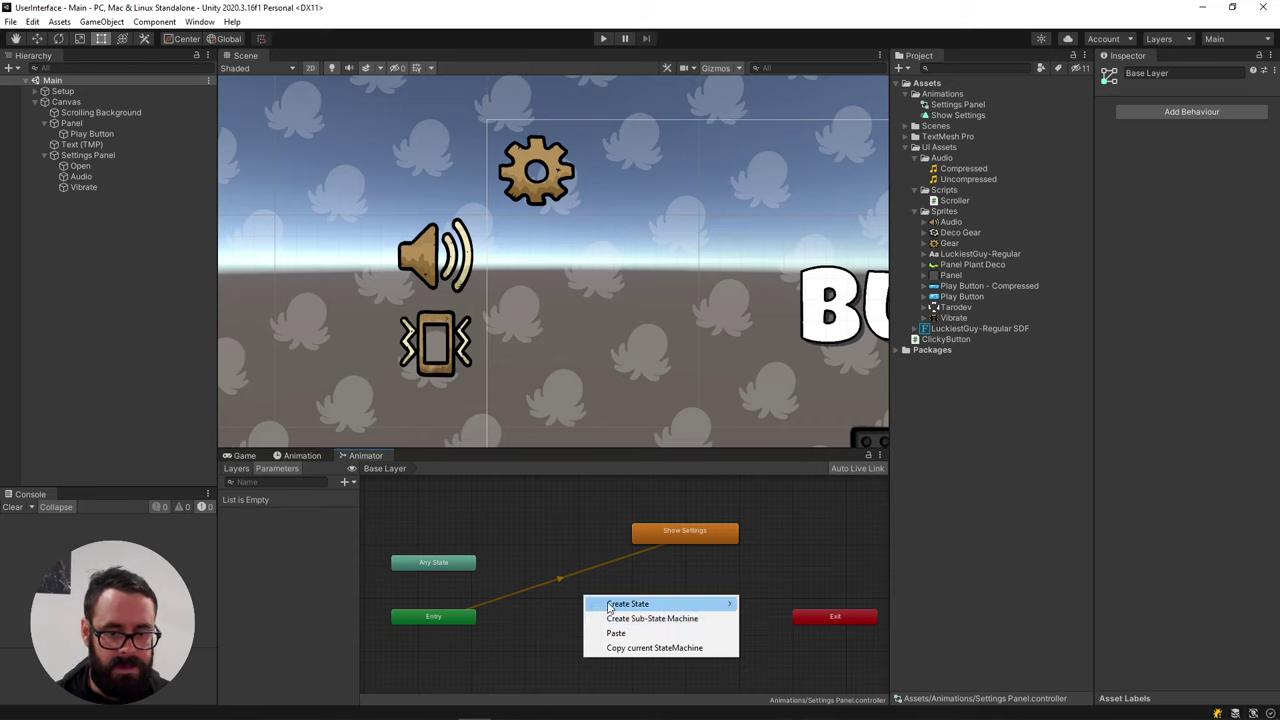
{"action": "mouse_move", "coordinate": [609, 606]}
{"action": "left_click", "coordinate": [769, 604]}
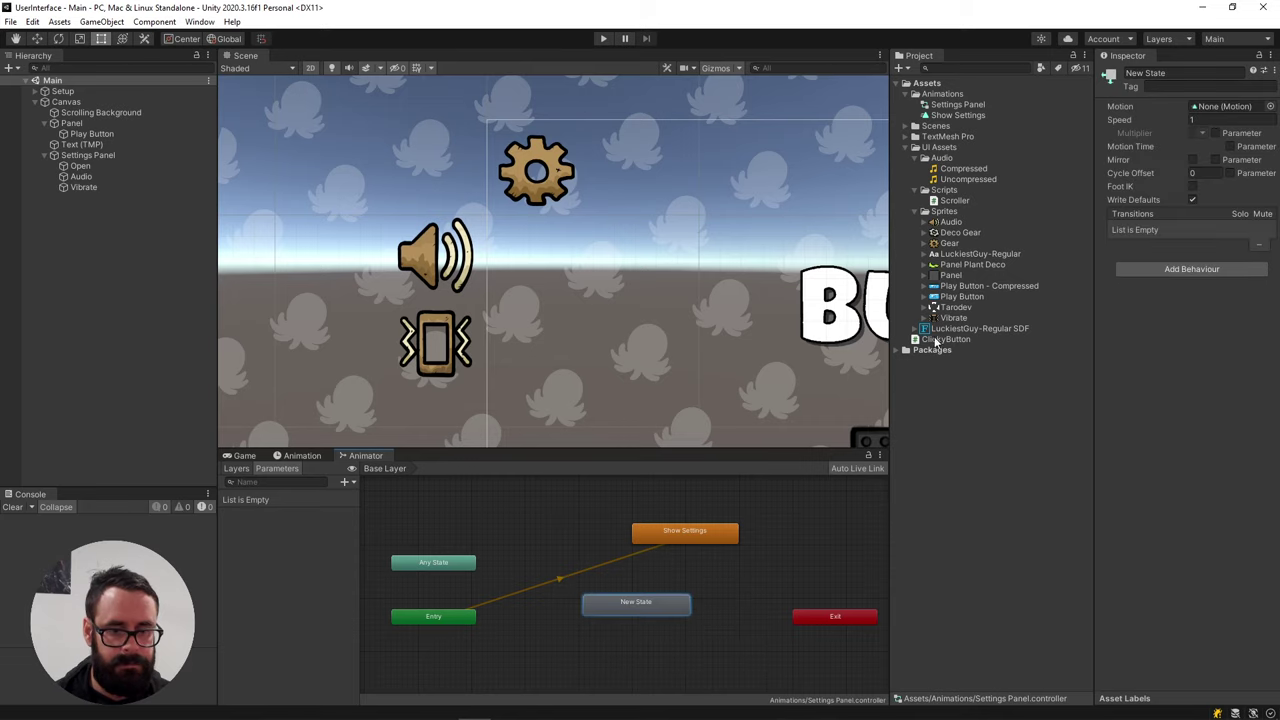
{"action": "type", "text": "SA"}
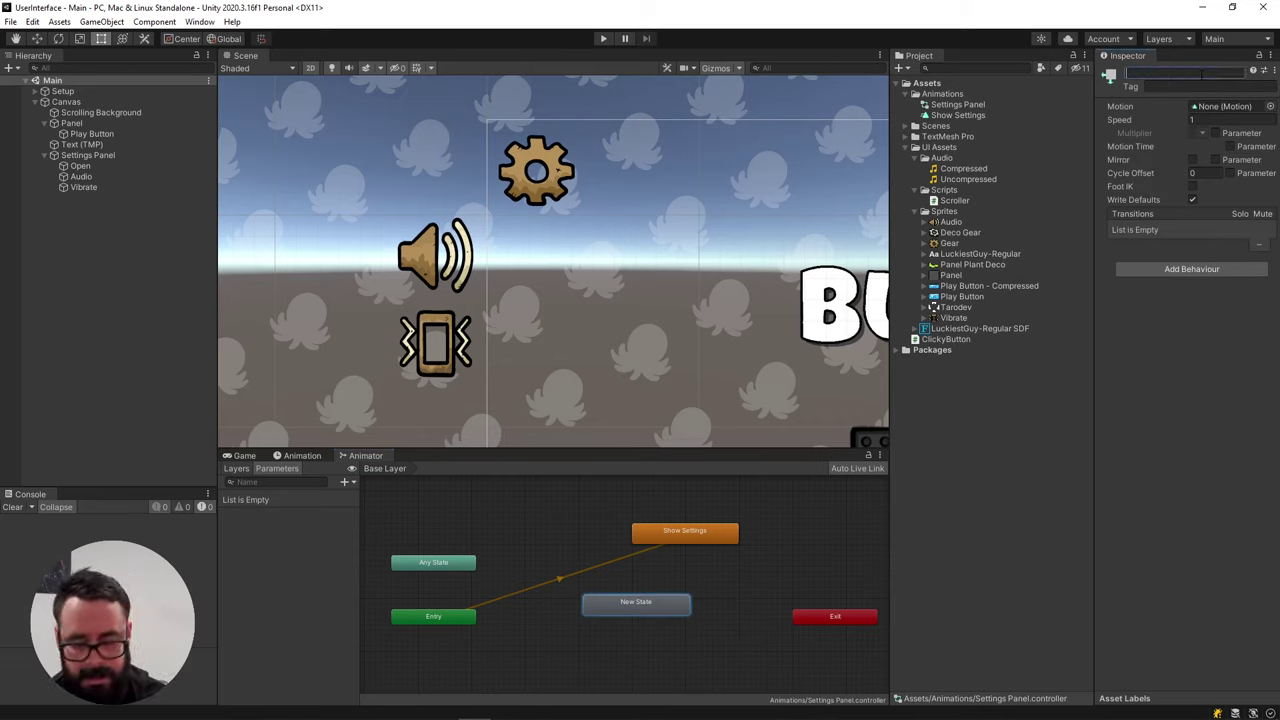
{"action": "type", "text": "art"}
{"action": "key", "text": "Return"}
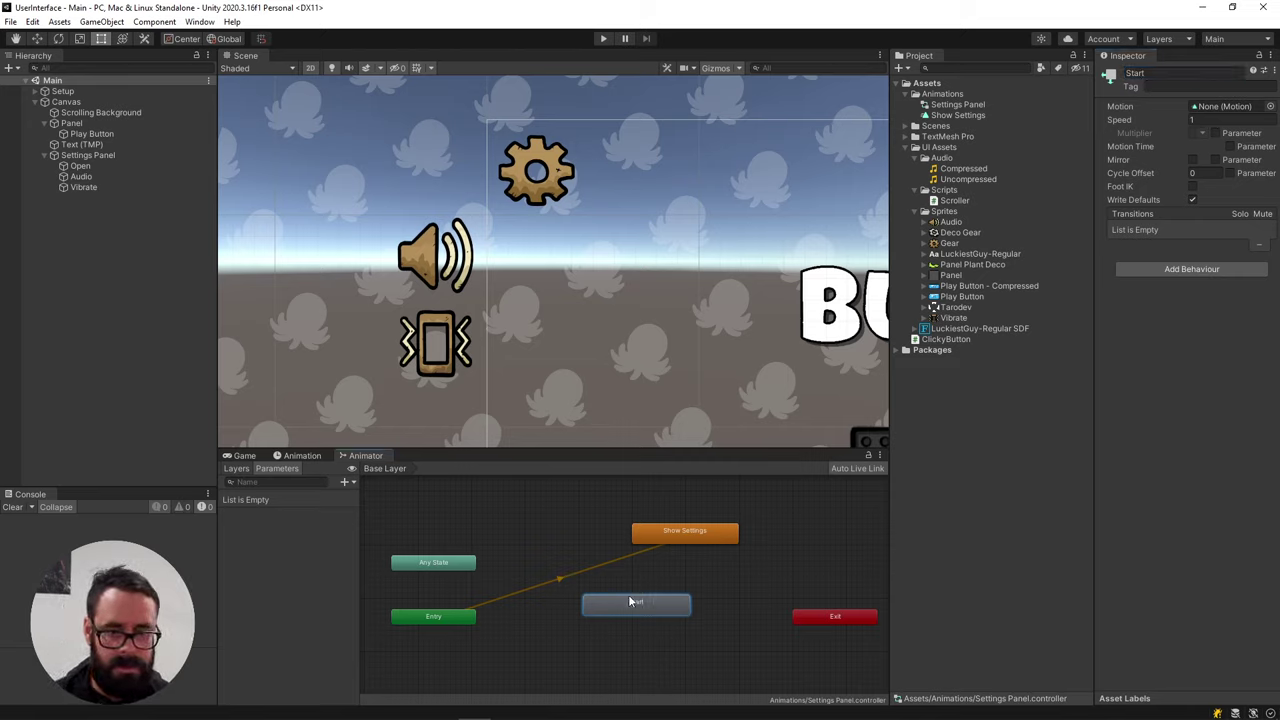
{"action": "left_click_drag", "start_coordinate": [640, 603], "coordinate": [578, 618]}
{"action": "right_click", "coordinate": [580, 618]}
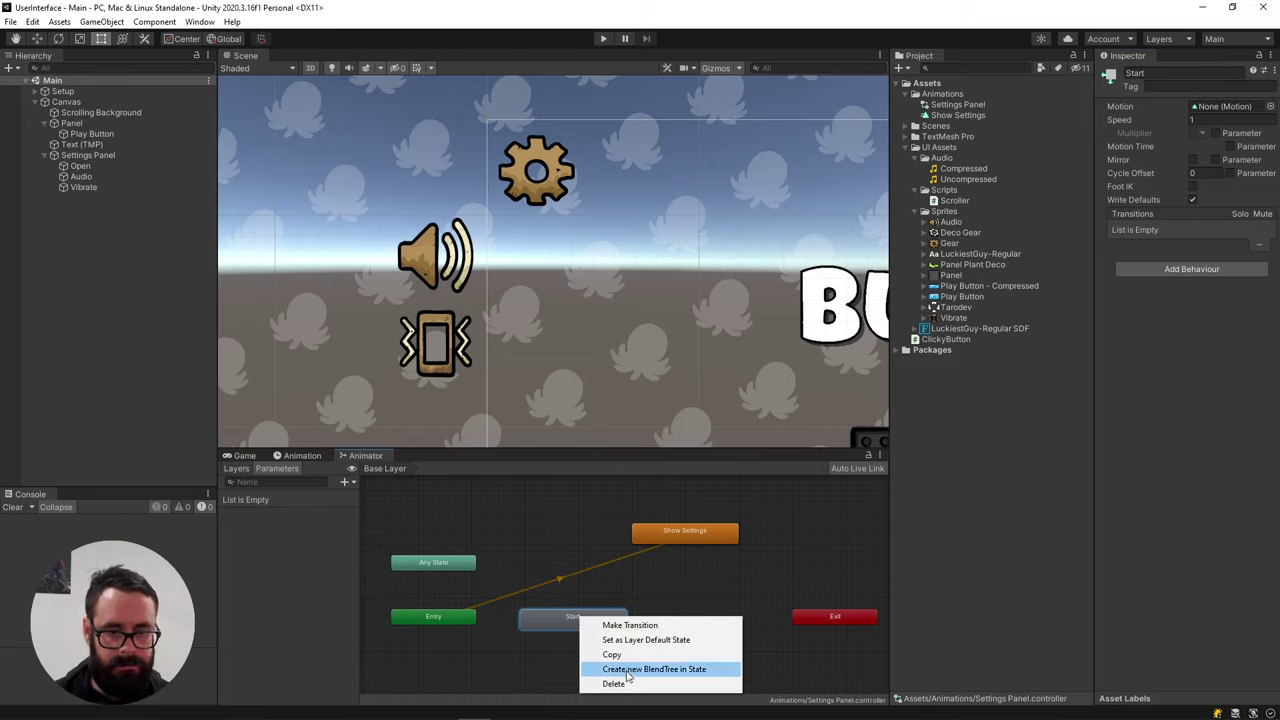
{"action": "left_click", "coordinate": [646, 639]}
Make a transition from the Start state to Show Settings
{"action": "left_click_drag", "start_coordinate": [577, 622], "coordinate": [616, 605]}
{"action": "right_click", "coordinate": [616, 605]}
{"action": "left_click", "coordinate": [648, 614]}
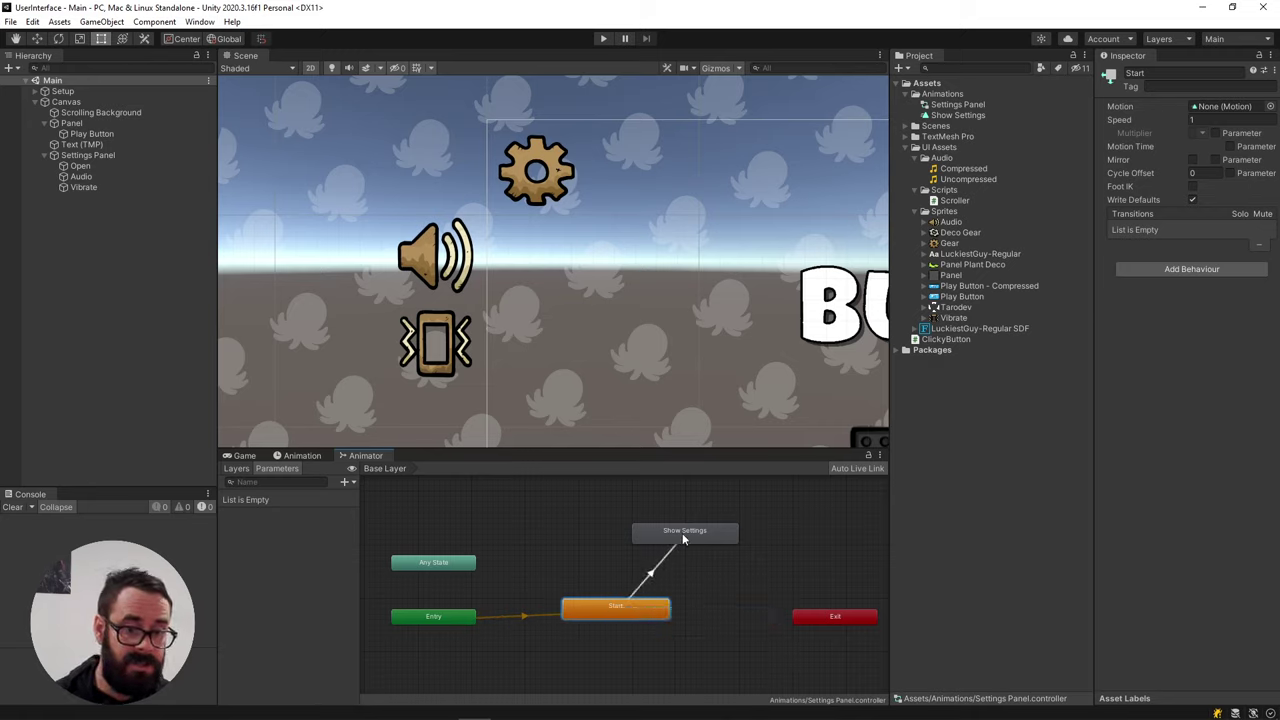
{"action": "left_click", "coordinate": [682, 533]}
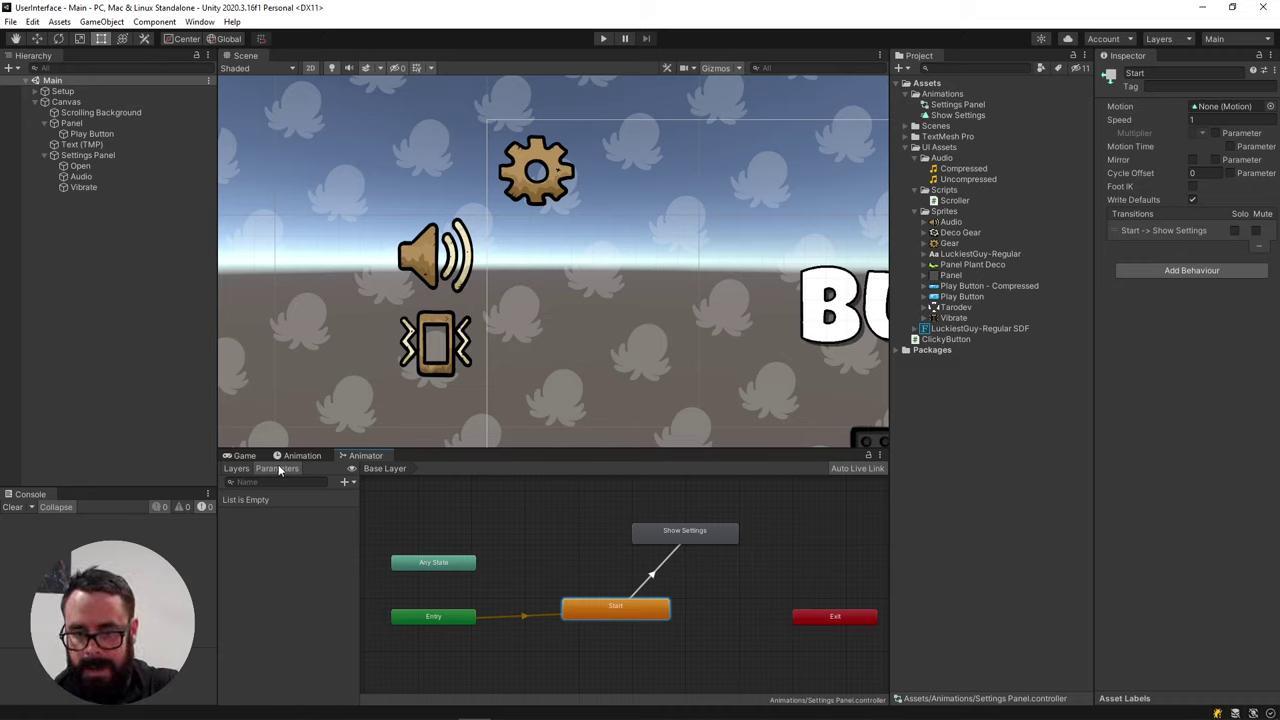
Add a trigger parameter named Show to the animator
{"action": "left_click", "coordinate": [232, 470]}
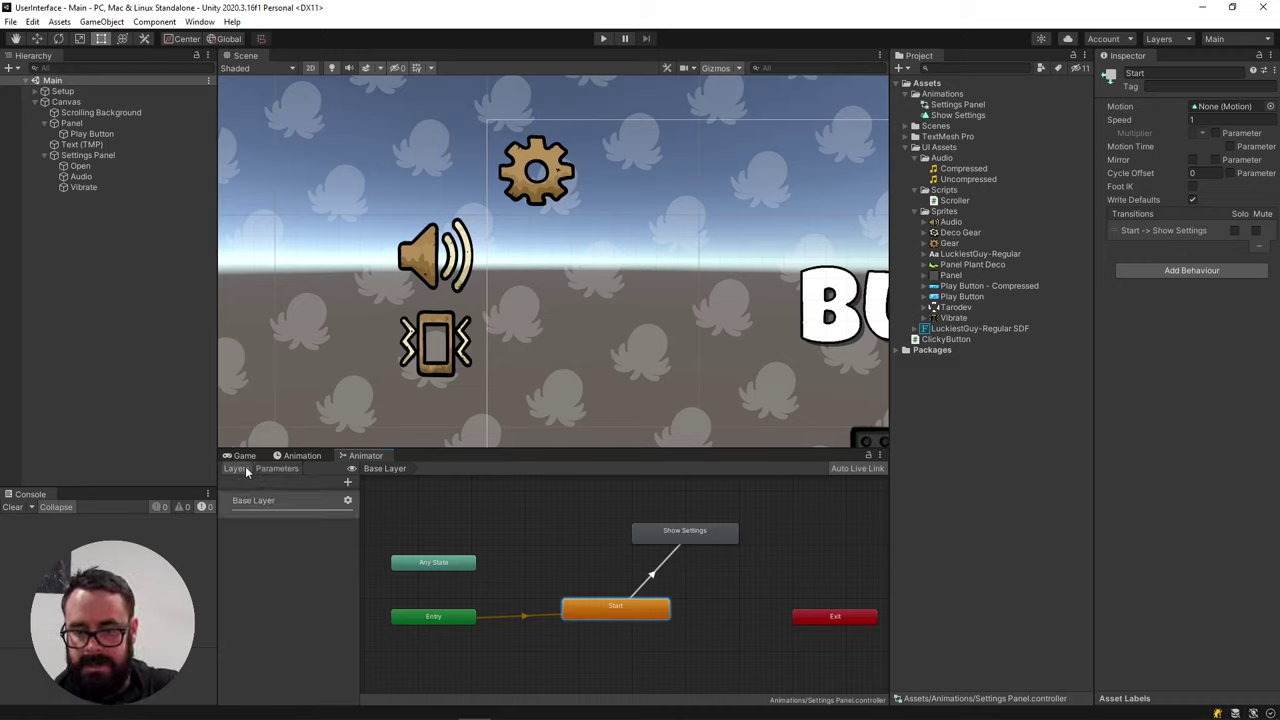
{"action": "left_click", "coordinate": [272, 469]}
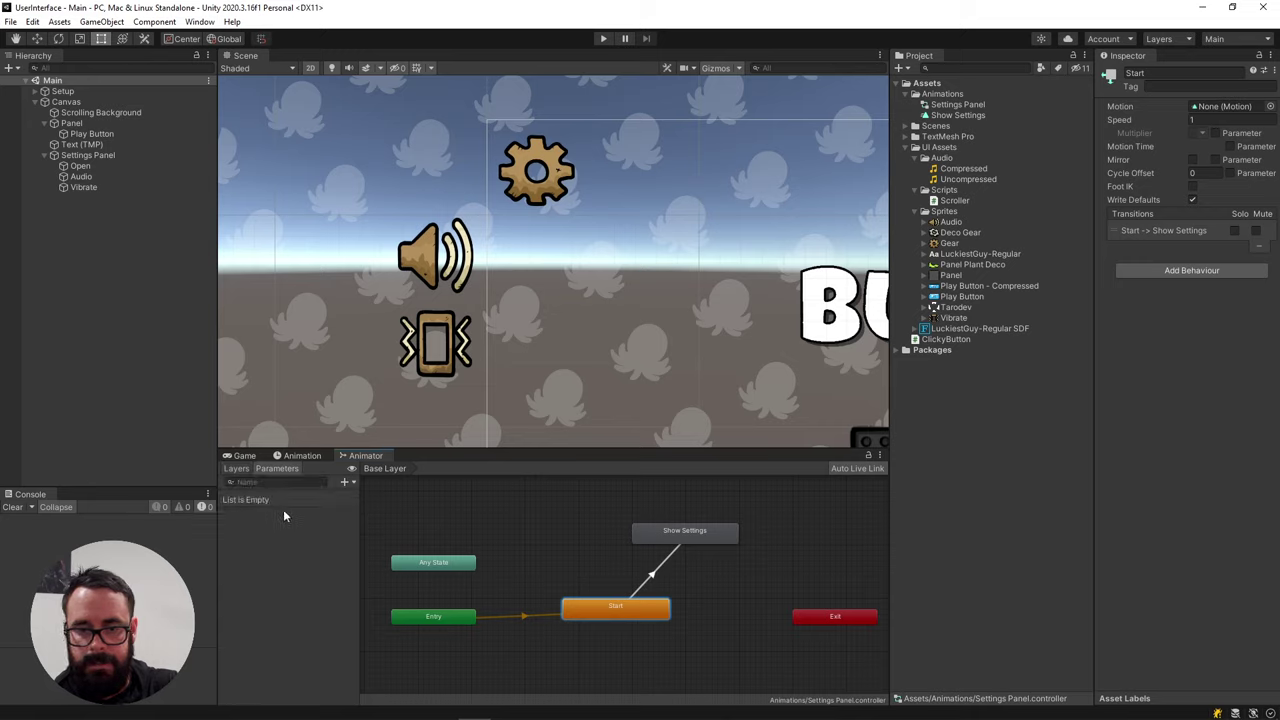
{"action": "left_click", "coordinate": [346, 484]}
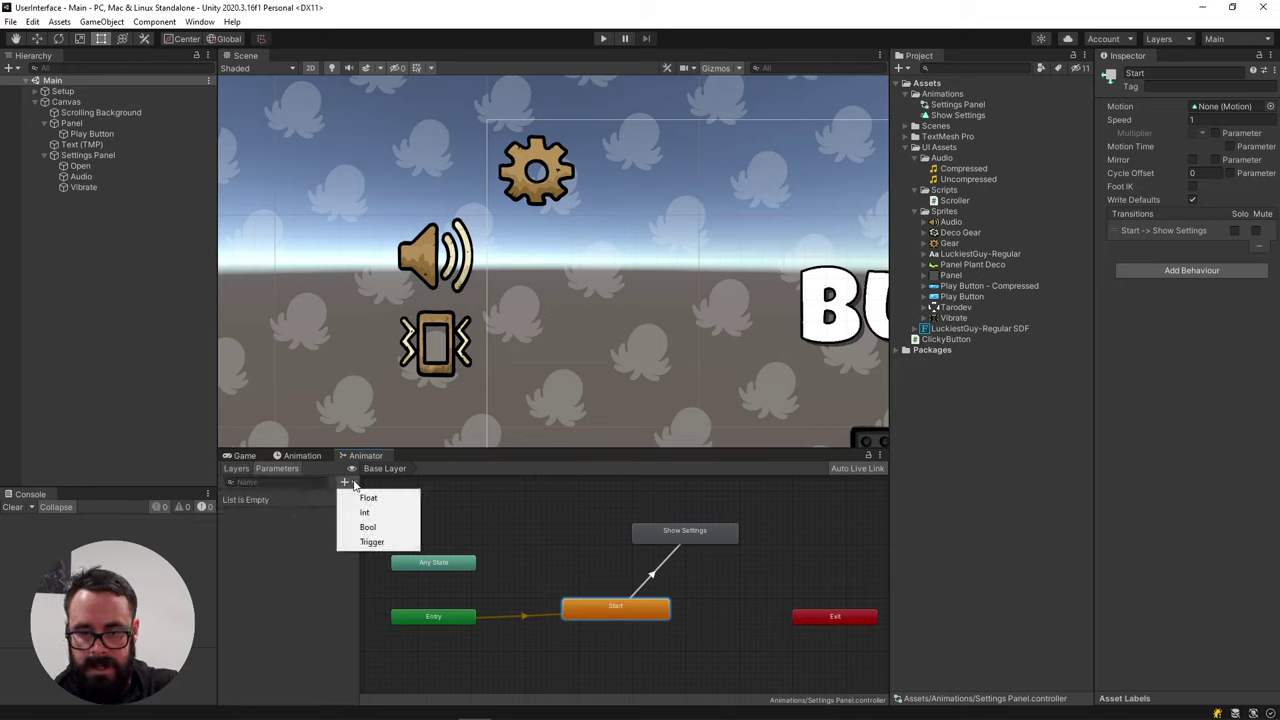
{"action": "left_click", "coordinate": [393, 546]}
{"action": "type", "text": "Show"}
{"action": "key", "text": "Return"}
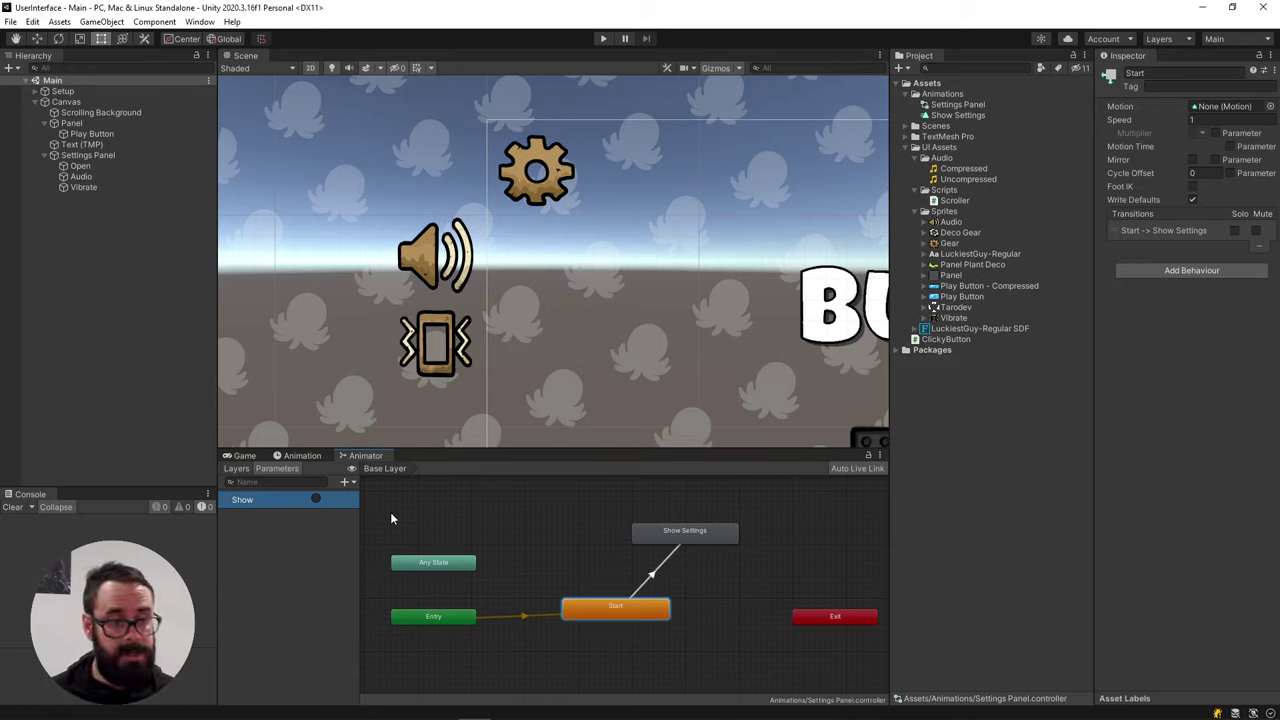
Give the Start→Show Settings transition a Show condition and turn off Has Exit Time
{"action": "left_click", "coordinate": [657, 571]}
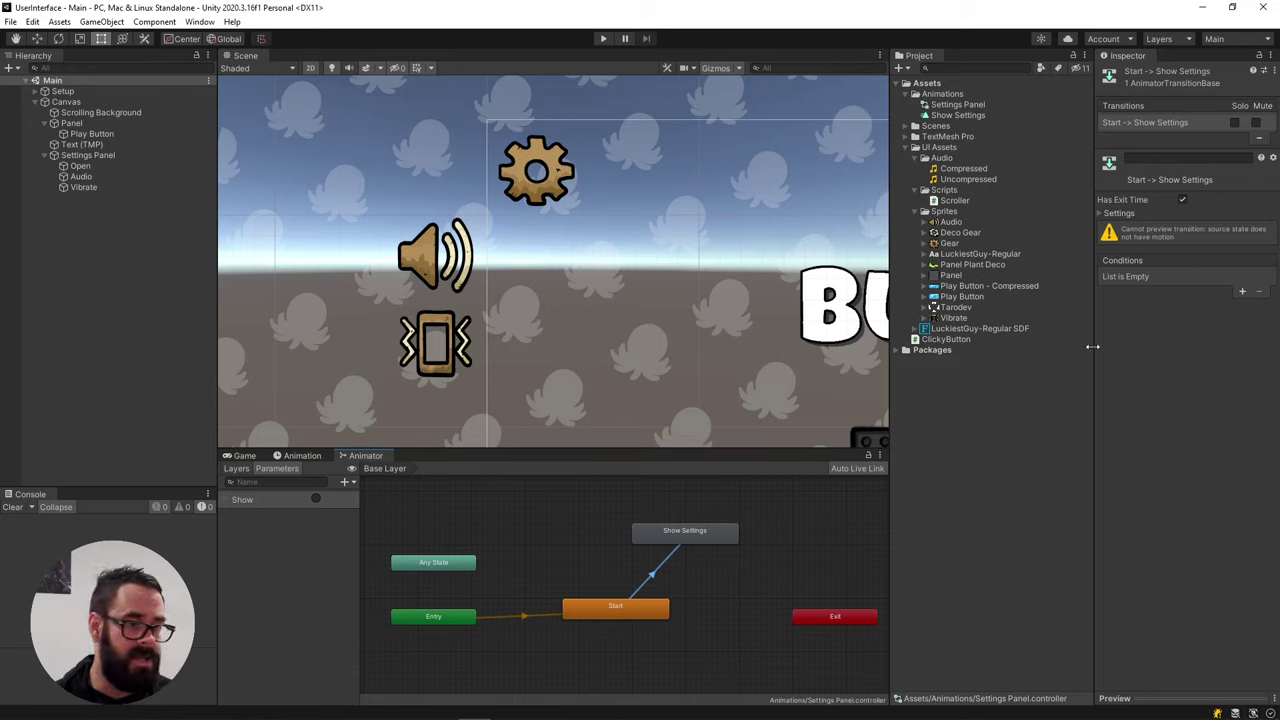
{"action": "left_click", "coordinate": [1241, 291]}
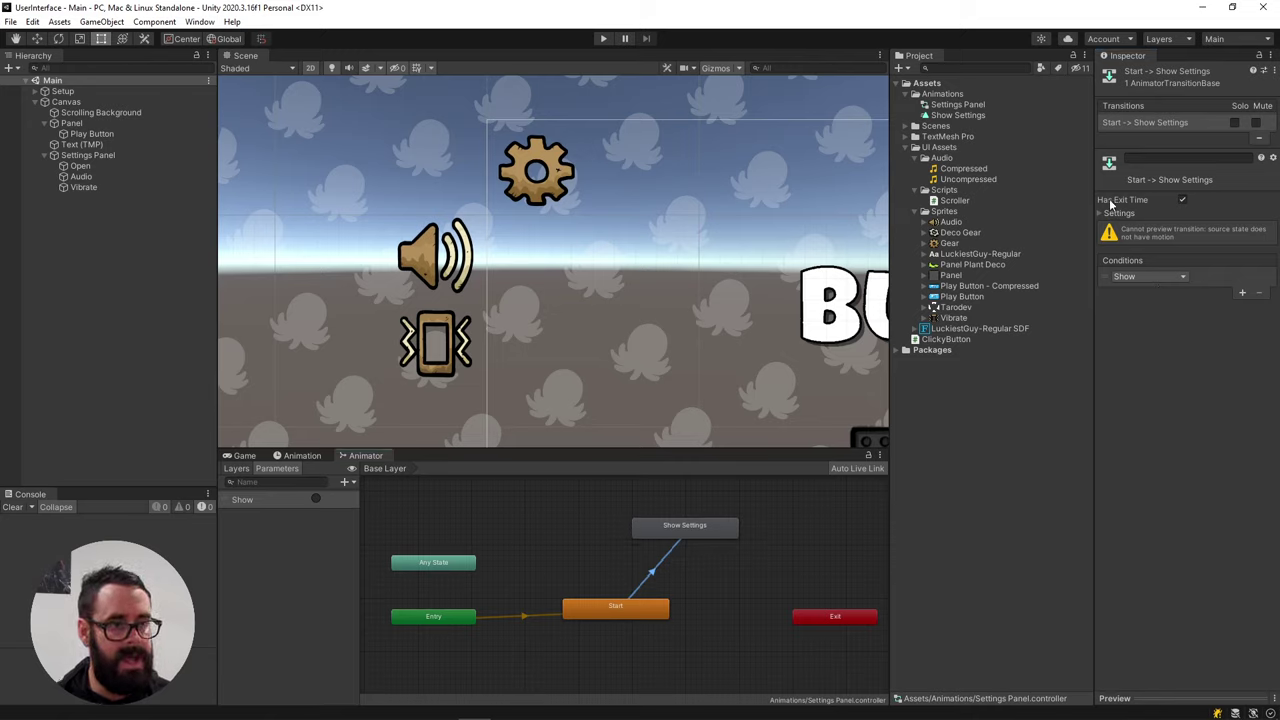
{"action": "left_click", "coordinate": [1183, 201]}
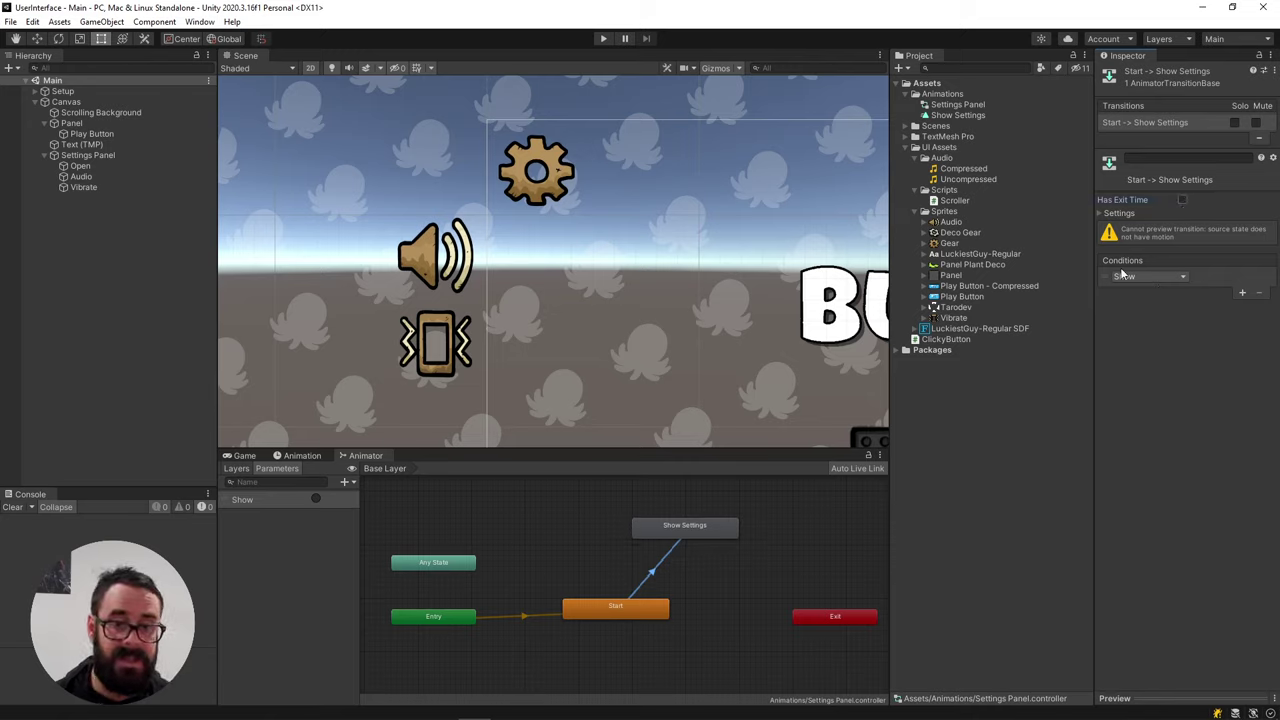
{"action": "left_click_drag", "start_coordinate": [714, 535], "coordinate": [717, 530]}
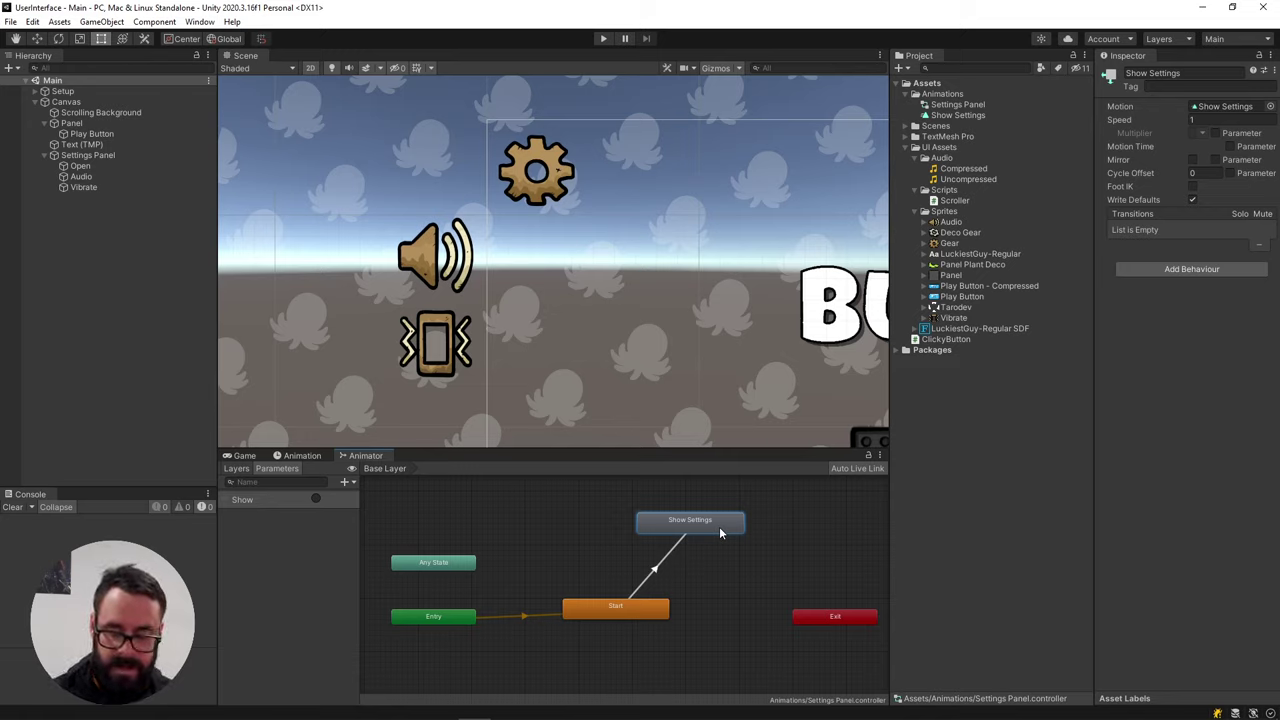
Duplicate Show Settings as a Hide Settings state with playback speed -1
{"action": "key", "text": "ctrl+d"}
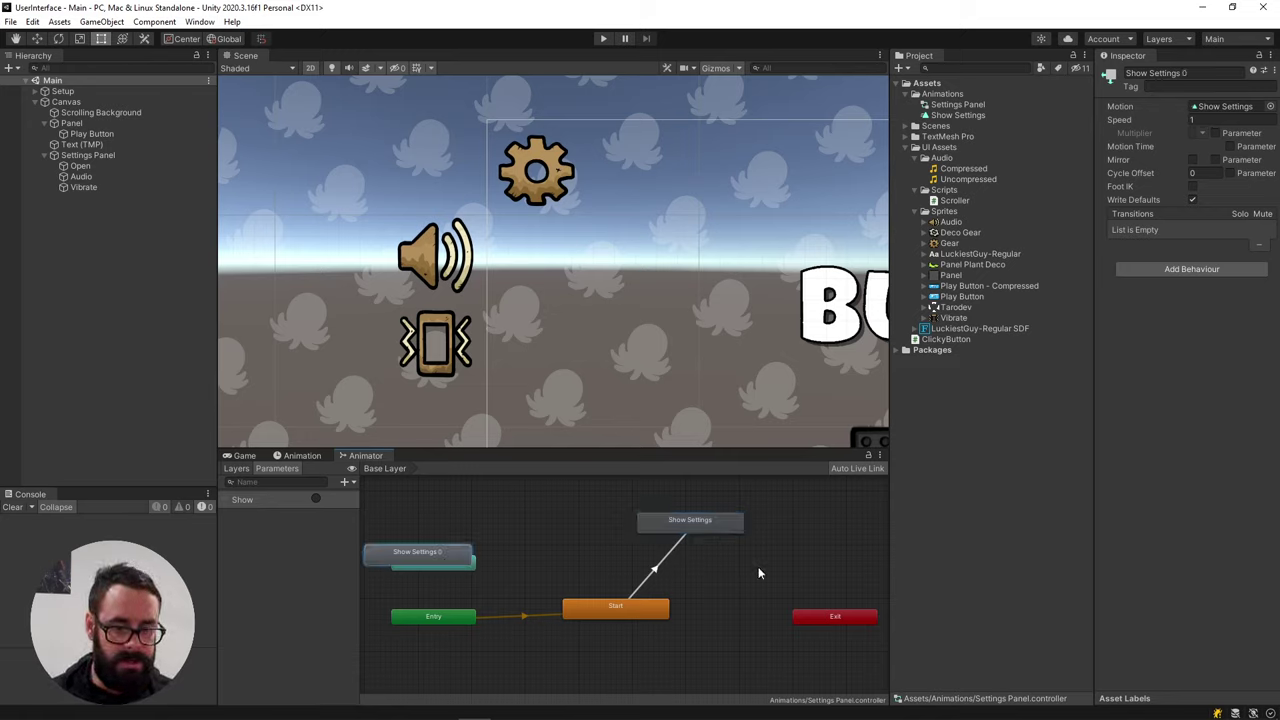
{"action": "left_click_drag", "start_coordinate": [432, 554], "coordinate": [543, 512]}
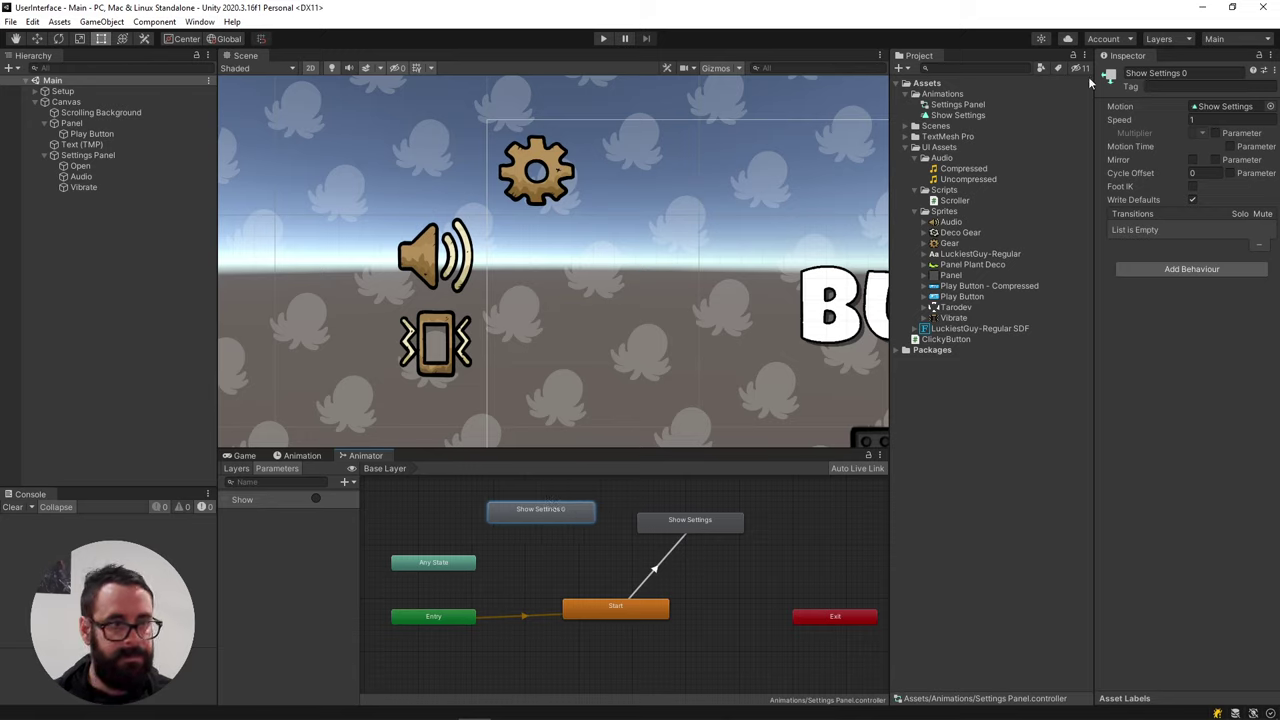
{"action": "left_click", "coordinate": [1160, 73]}
{"action": "type", "text": "Hide S"}
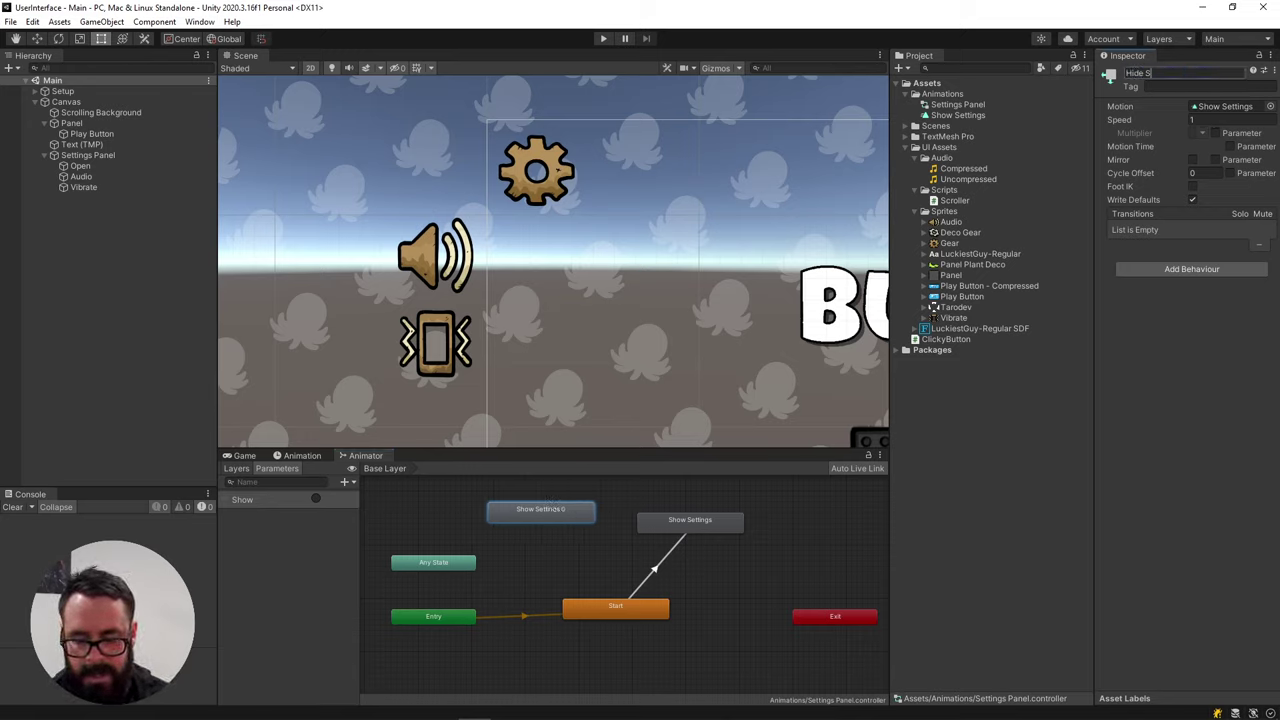
{"action": "type", "text": "ettings"}
{"action": "key", "text": "Return"}
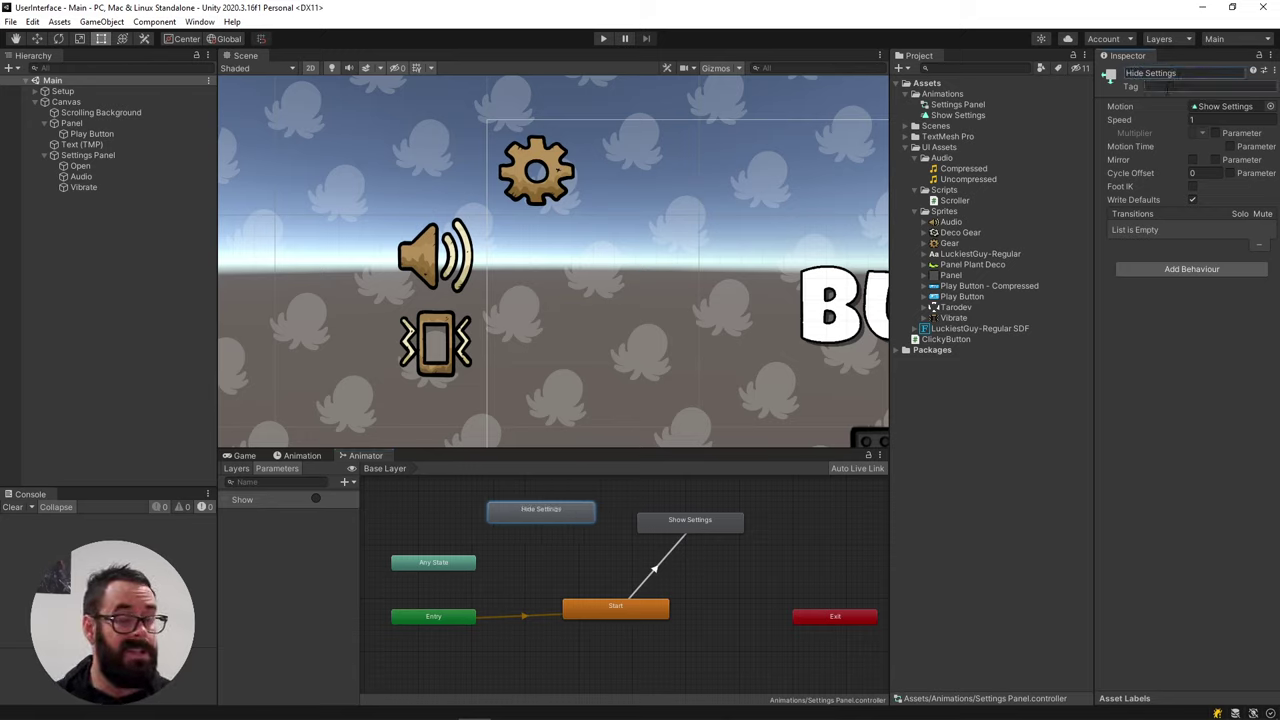
{"action": "left_click", "coordinate": [1206, 121]}
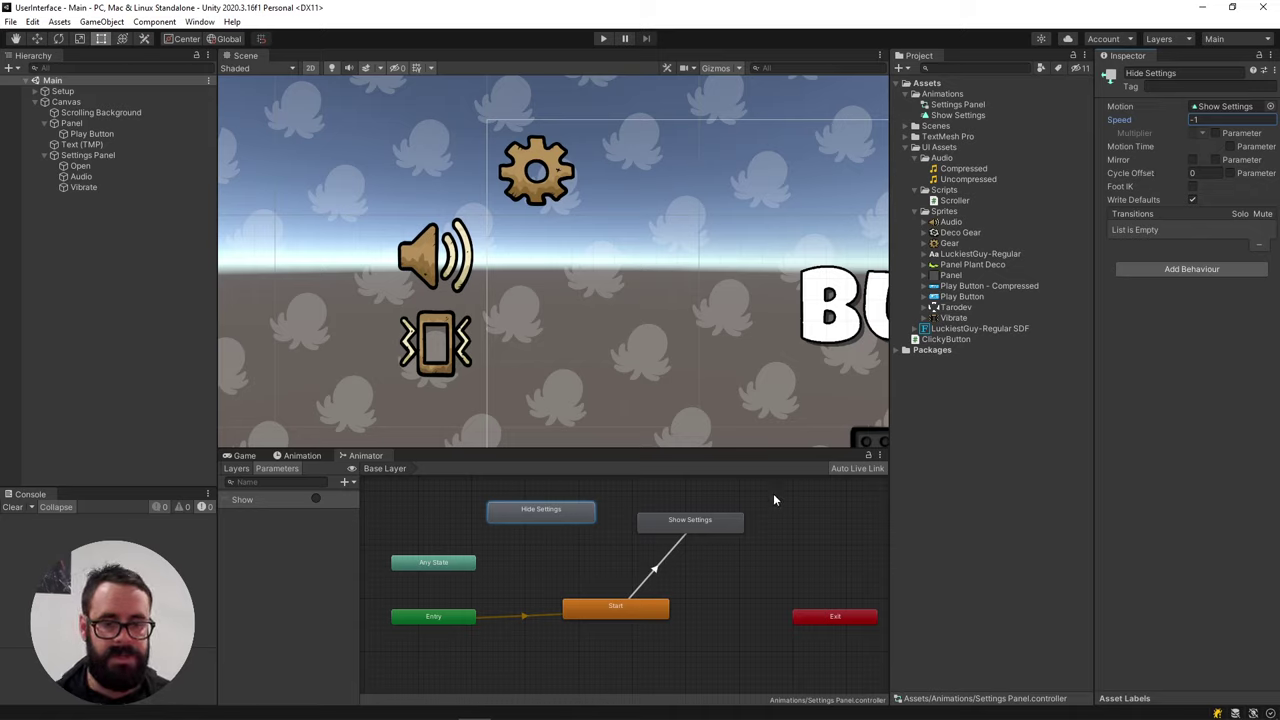
Add a transition from Show Settings to Hide Settings with the Show condition
{"action": "right_click", "coordinate": [690, 521]}
{"action": "left_click", "coordinate": [724, 529]}
{"action": "left_click", "coordinate": [576, 514]}
{"action": "left_click", "coordinate": [620, 517]}
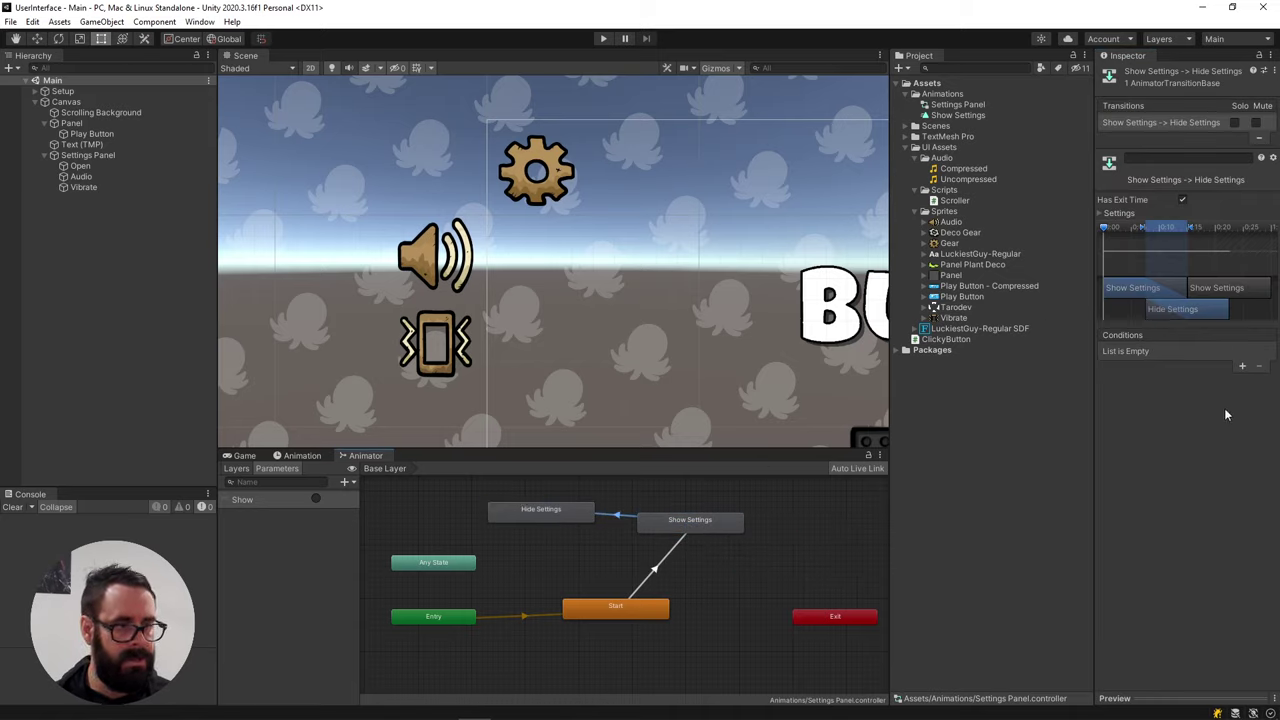
{"action": "left_click", "coordinate": [1243, 368]}
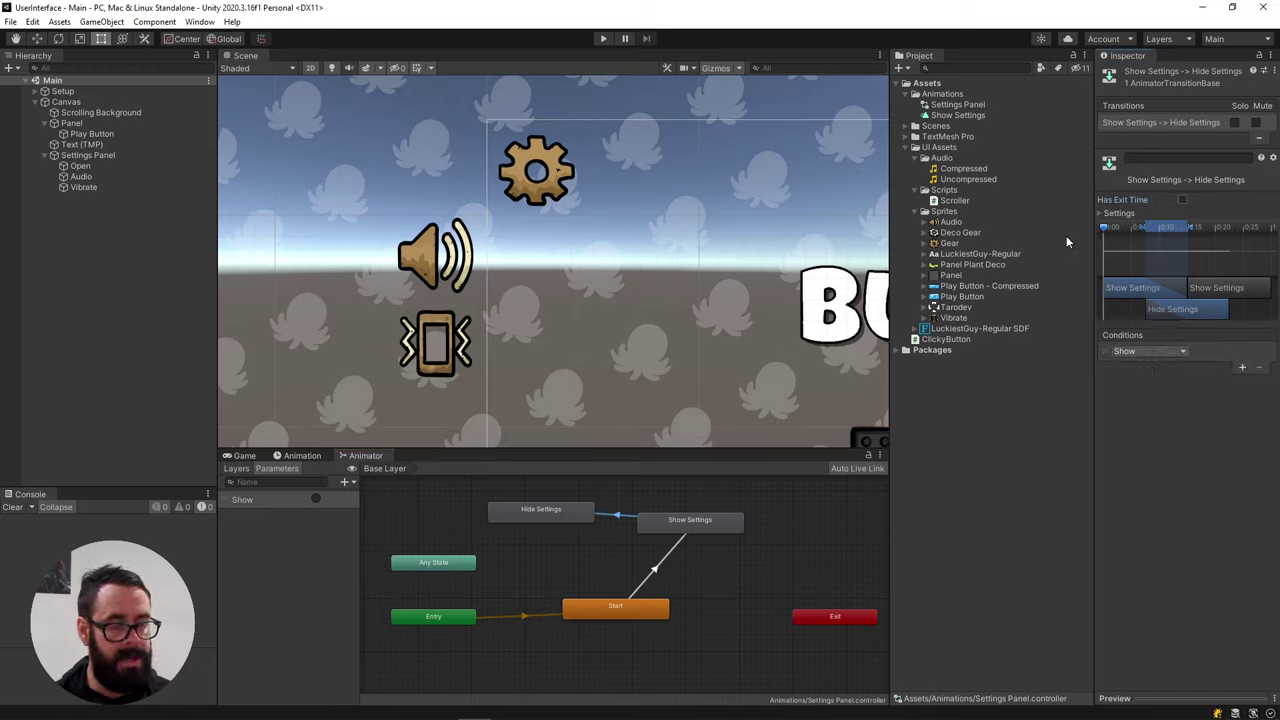
Add a transition from Hide Settings back to the Start state
{"action": "left_click", "coordinate": [542, 517]}
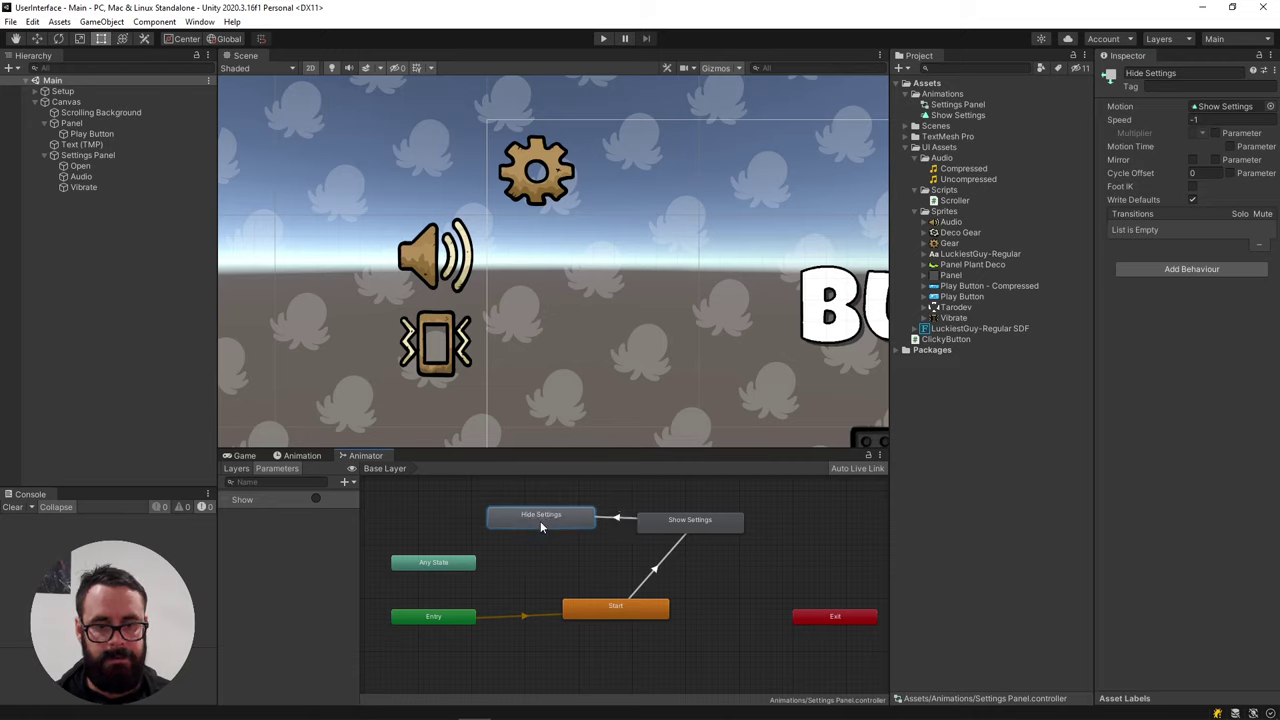
{"action": "right_click", "coordinate": [540, 521]}
{"action": "left_click", "coordinate": [558, 529]}
{"action": "left_click", "coordinate": [598, 602]}
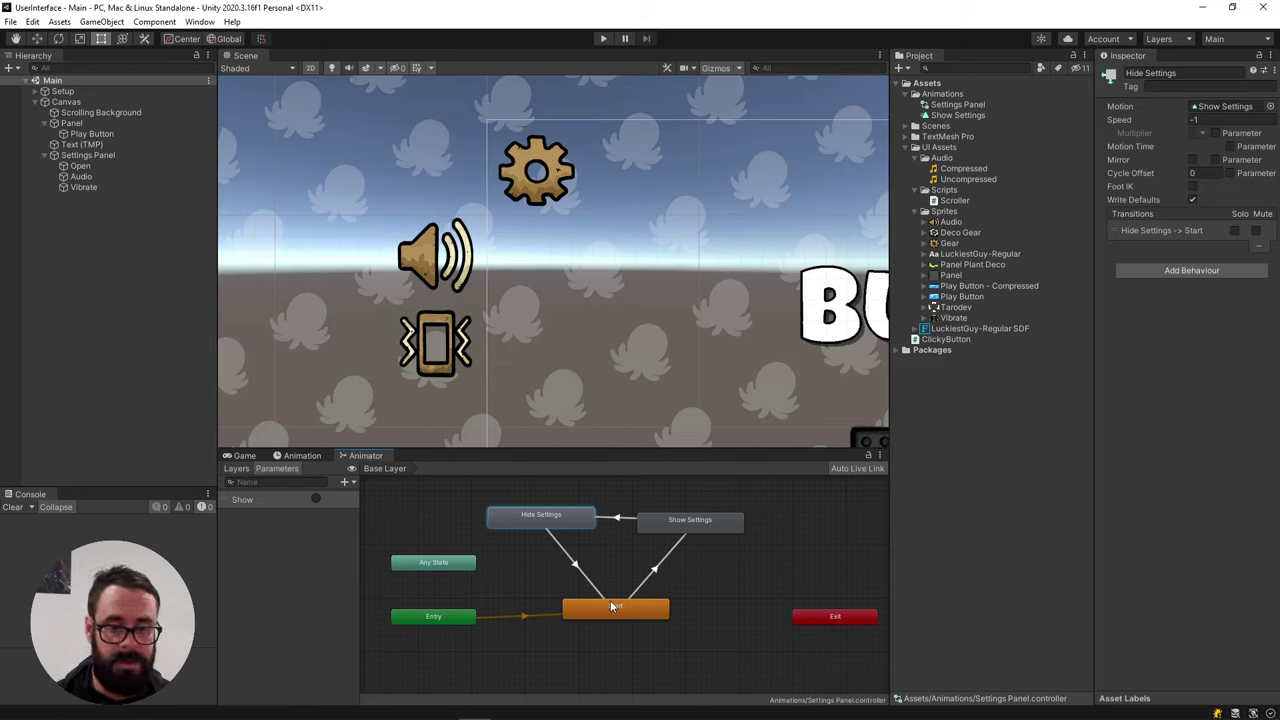
{"action": "left_click", "coordinate": [536, 170]}
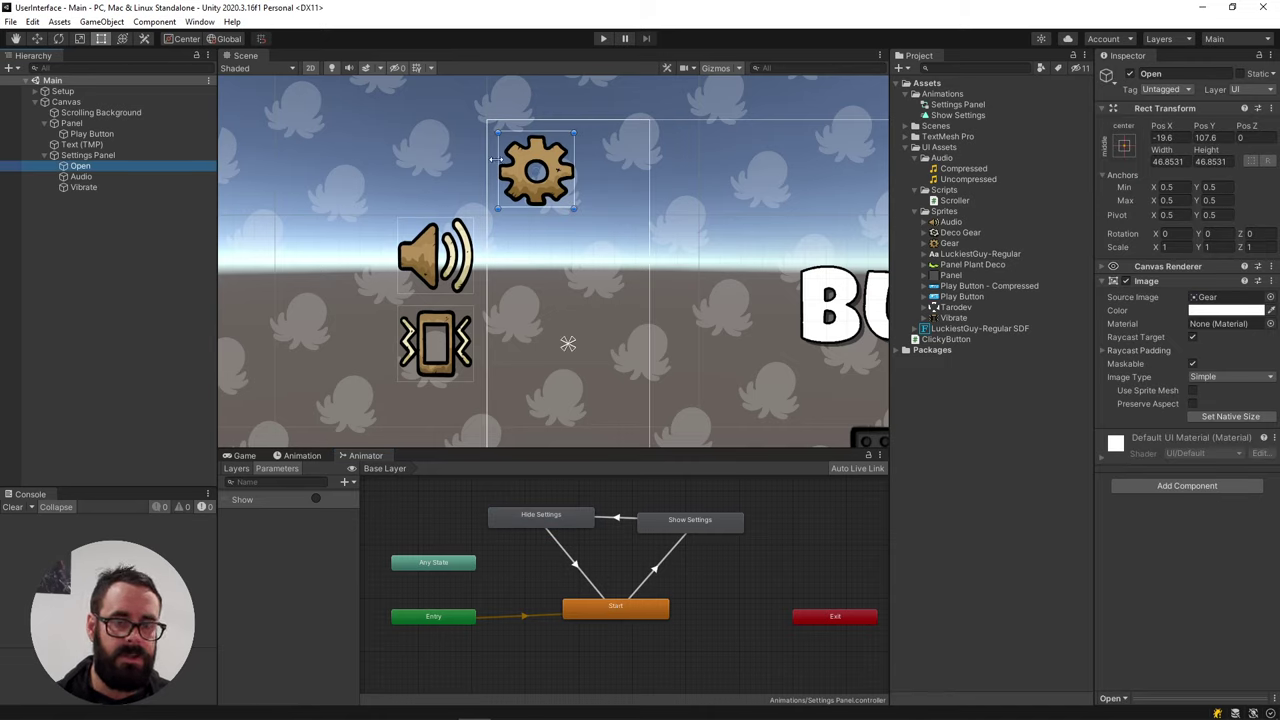
Add a Button to Open whose On Click calls Settings Panel's Animator.SetTrigger with 'Show'
{"action": "left_click", "coordinate": [1163, 485]}
{"action": "key", "text": "Return"}
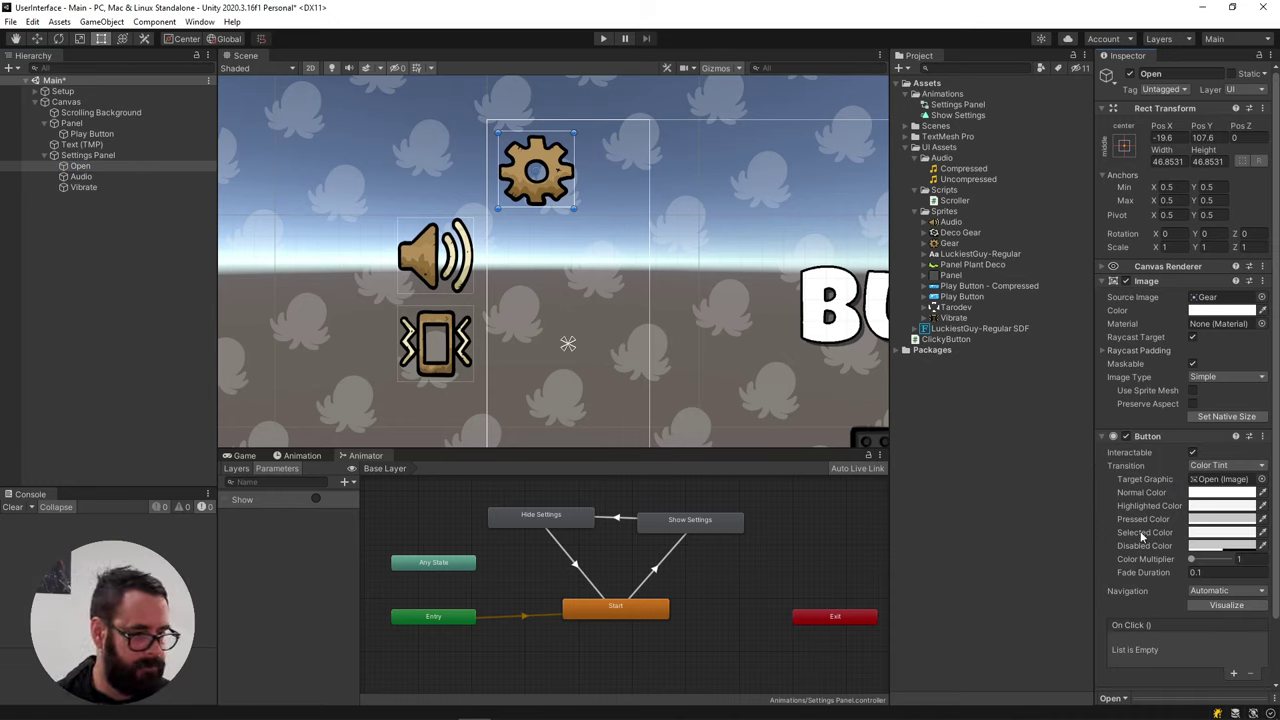
{"action": "scroll", "coordinate": [1140, 531], "scroll_direction": "down", "scroll_amount": 2}
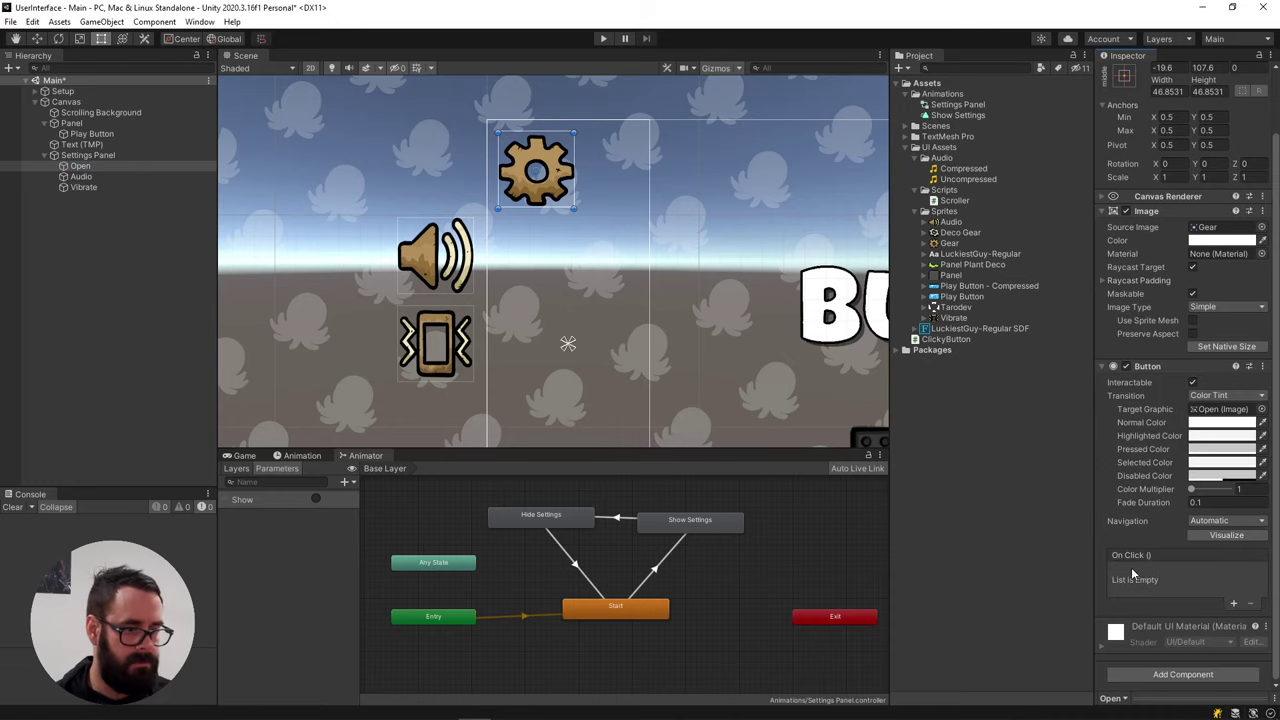
{"action": "left_click", "coordinate": [1234, 604]}
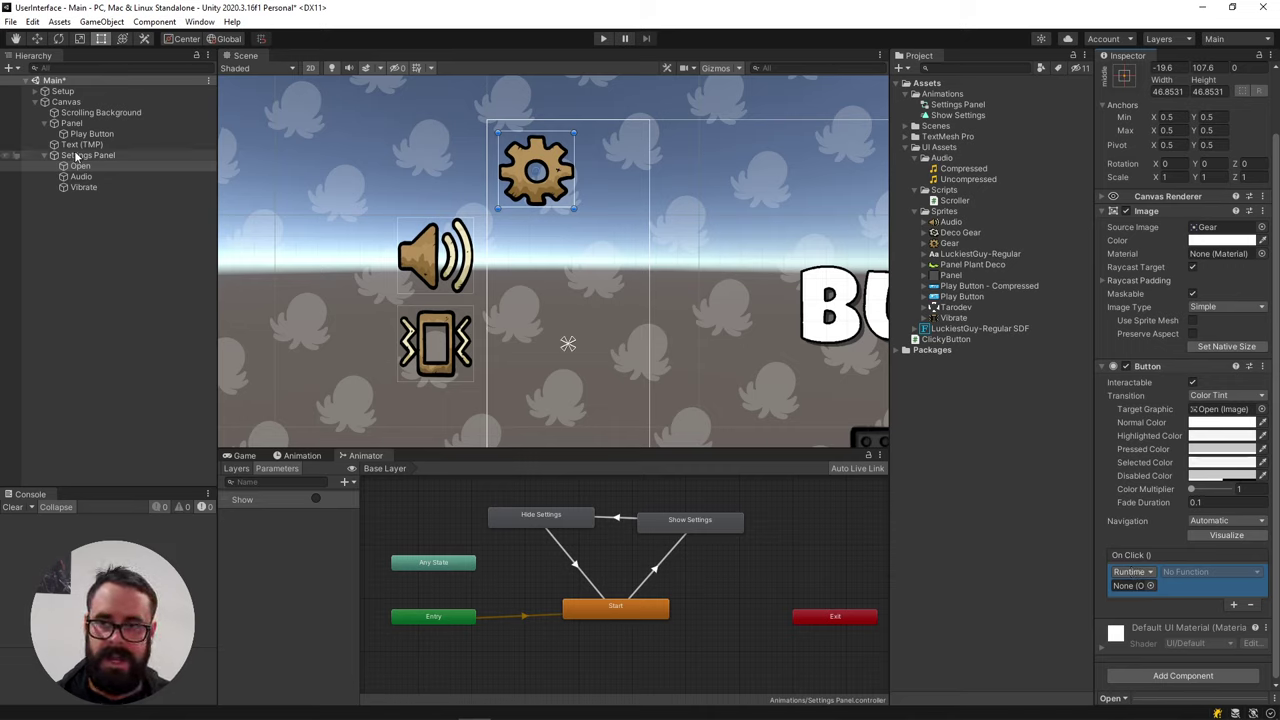
{"action": "left_click_drag", "start_coordinate": [80, 156], "coordinate": [1131, 586]}
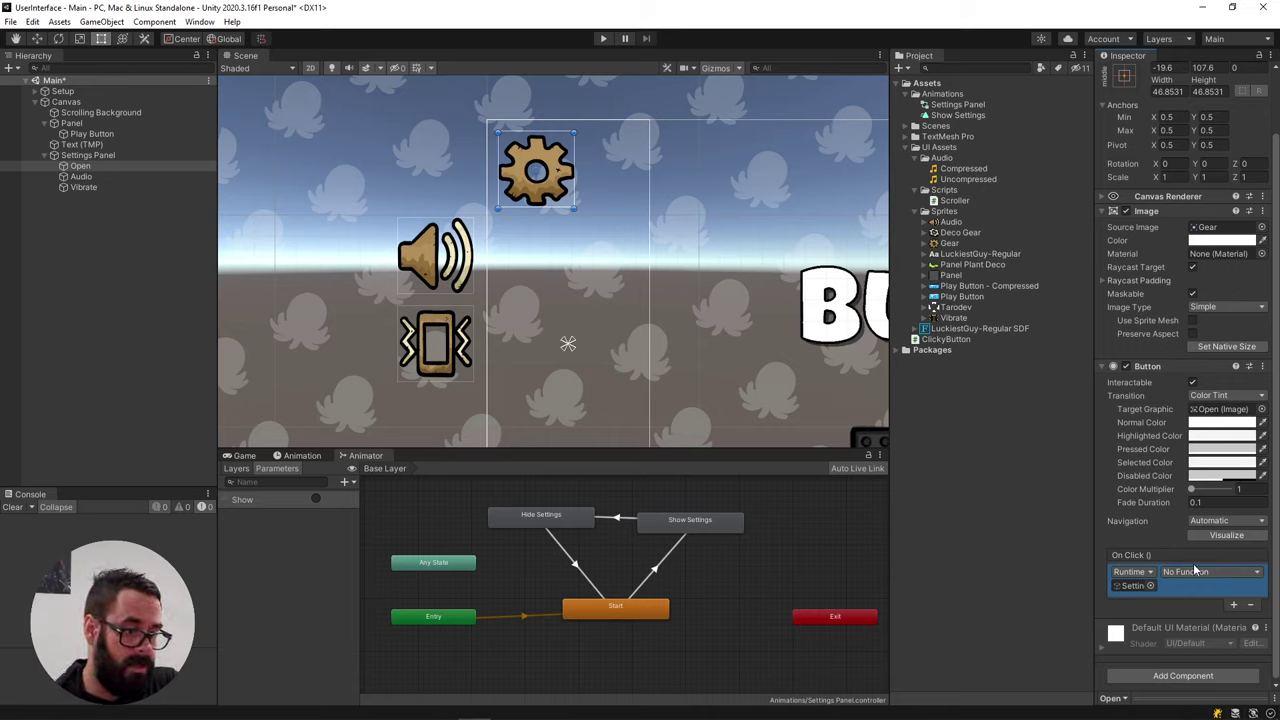
{"action": "left_click", "coordinate": [1195, 571]}
{"action": "mouse_move", "coordinate": [1200, 636]}
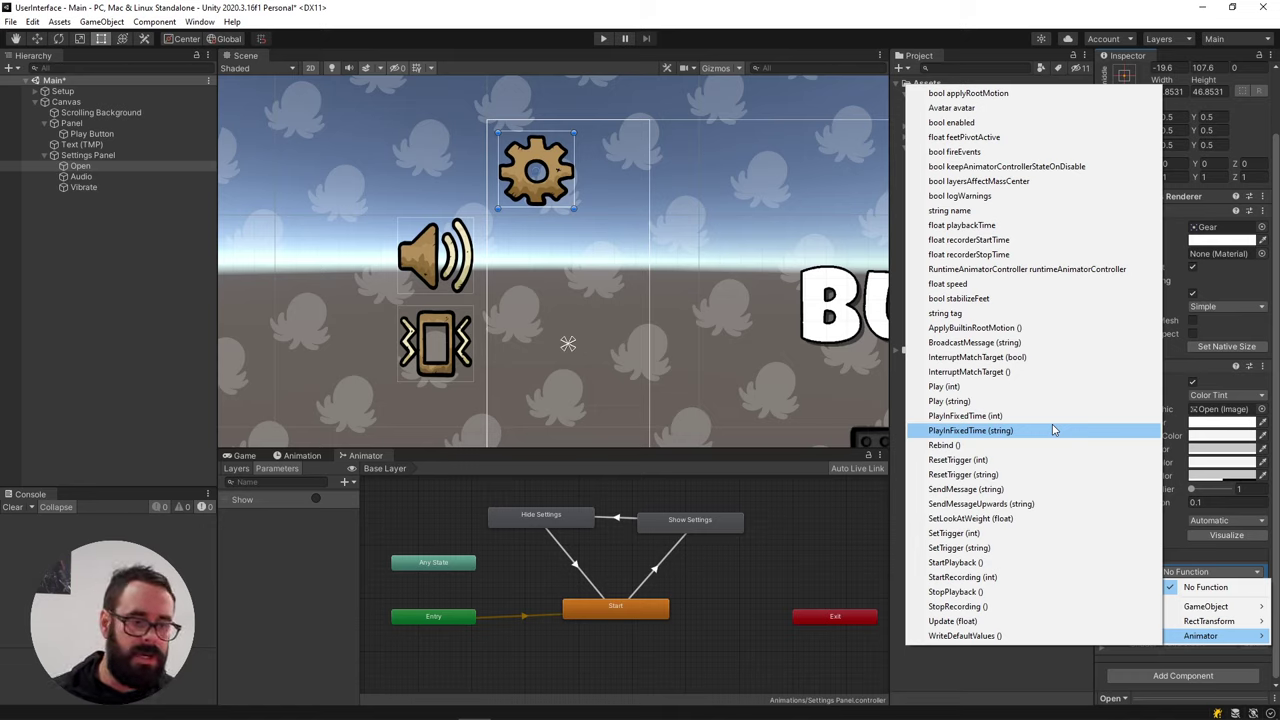
{"action": "left_click", "coordinate": [1040, 548]}
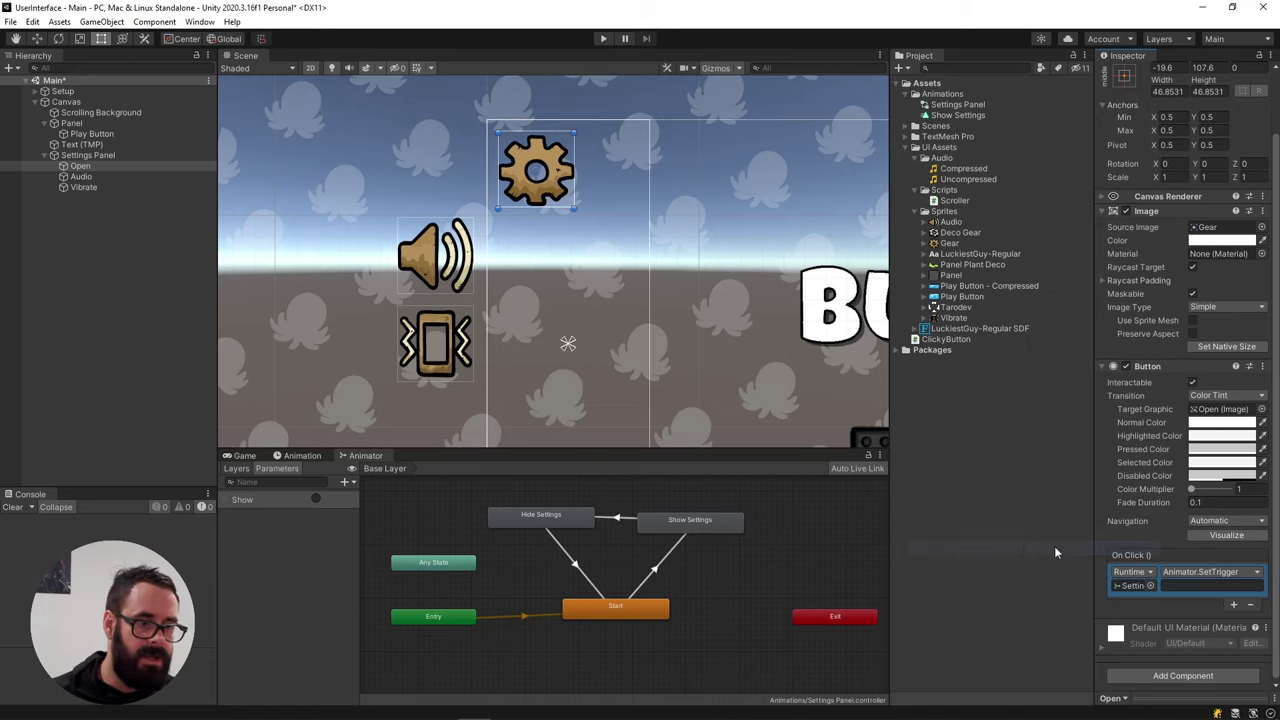
{"action": "left_click", "coordinate": [1205, 585]}
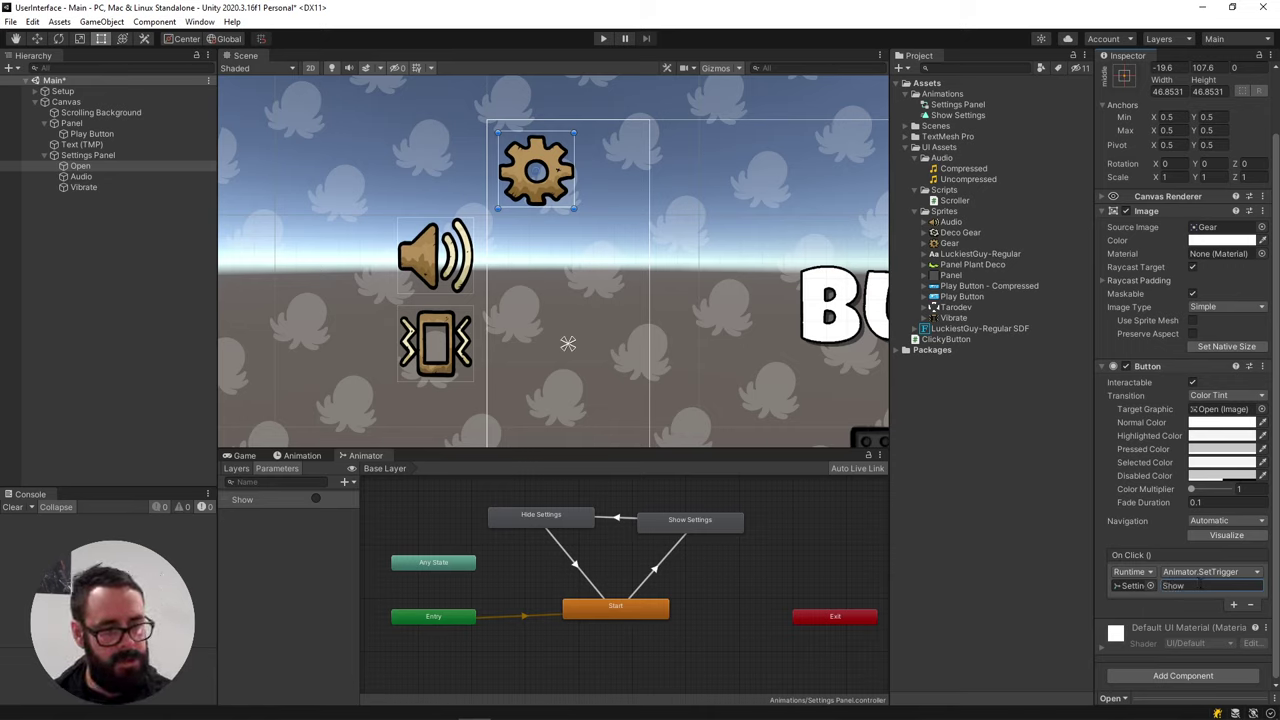
{"action": "left_click", "coordinate": [77, 166]}
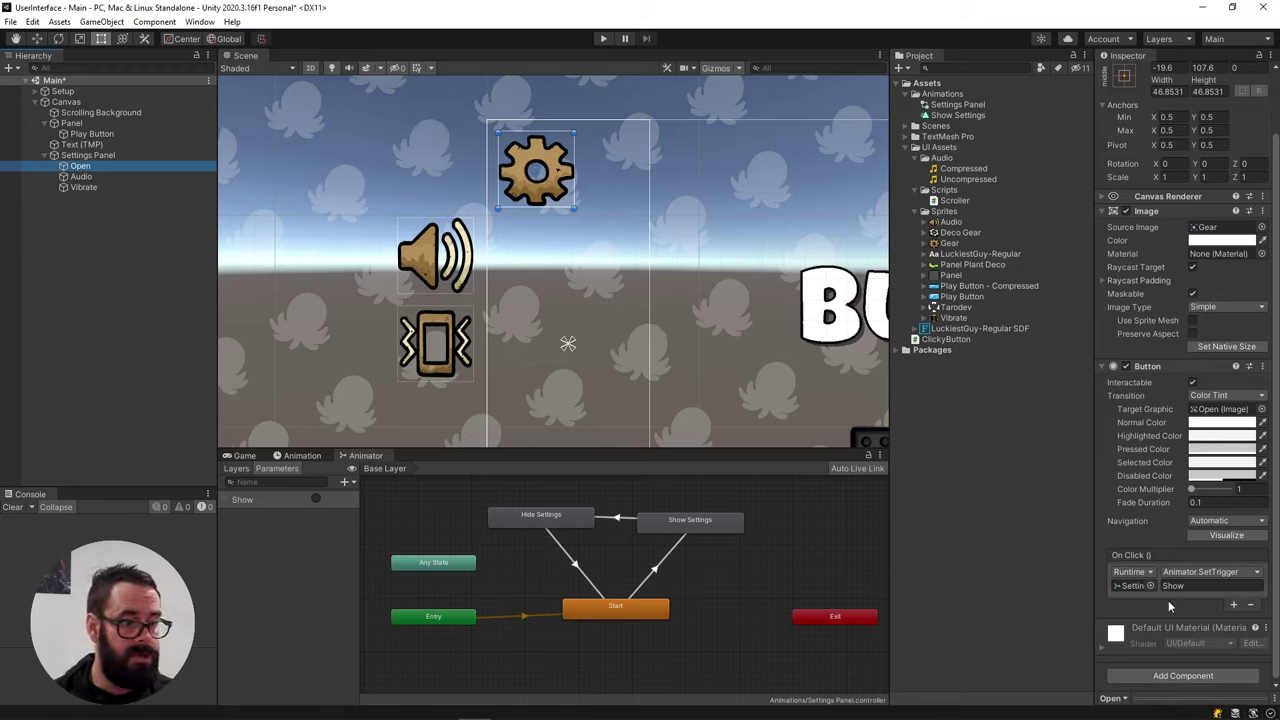
Test the gear in Play mode, then uncheck Loop Time on the Show Settings clip
{"action": "left_click", "coordinate": [126, 349]}
{"action": "left_click", "coordinate": [603, 39]}
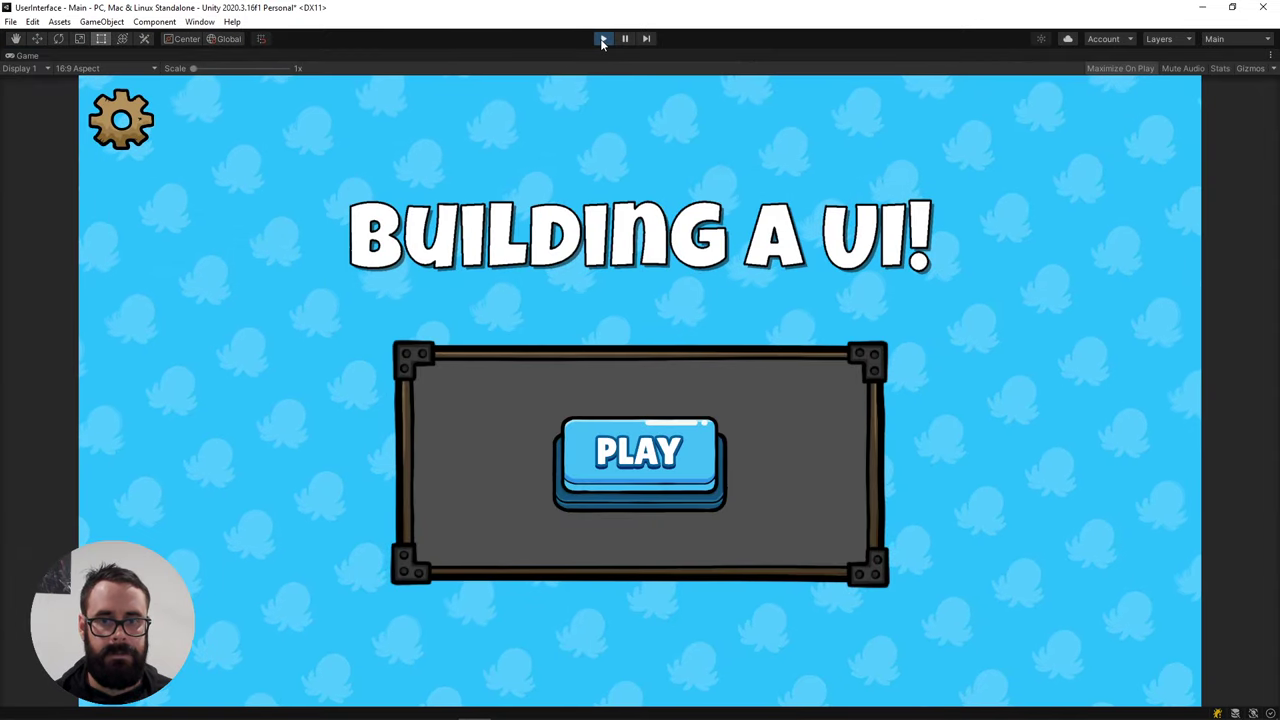
{"action": "left_click", "coordinate": [140, 118]}
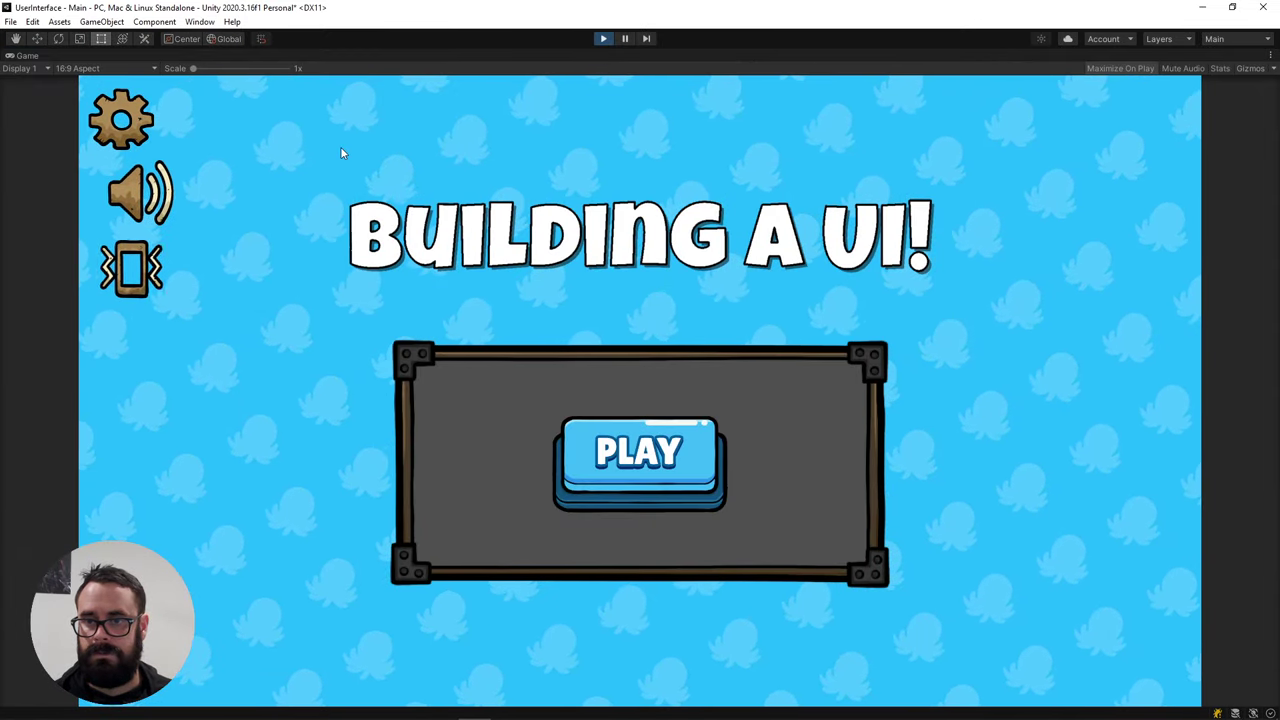
{"action": "left_click", "coordinate": [603, 39]}
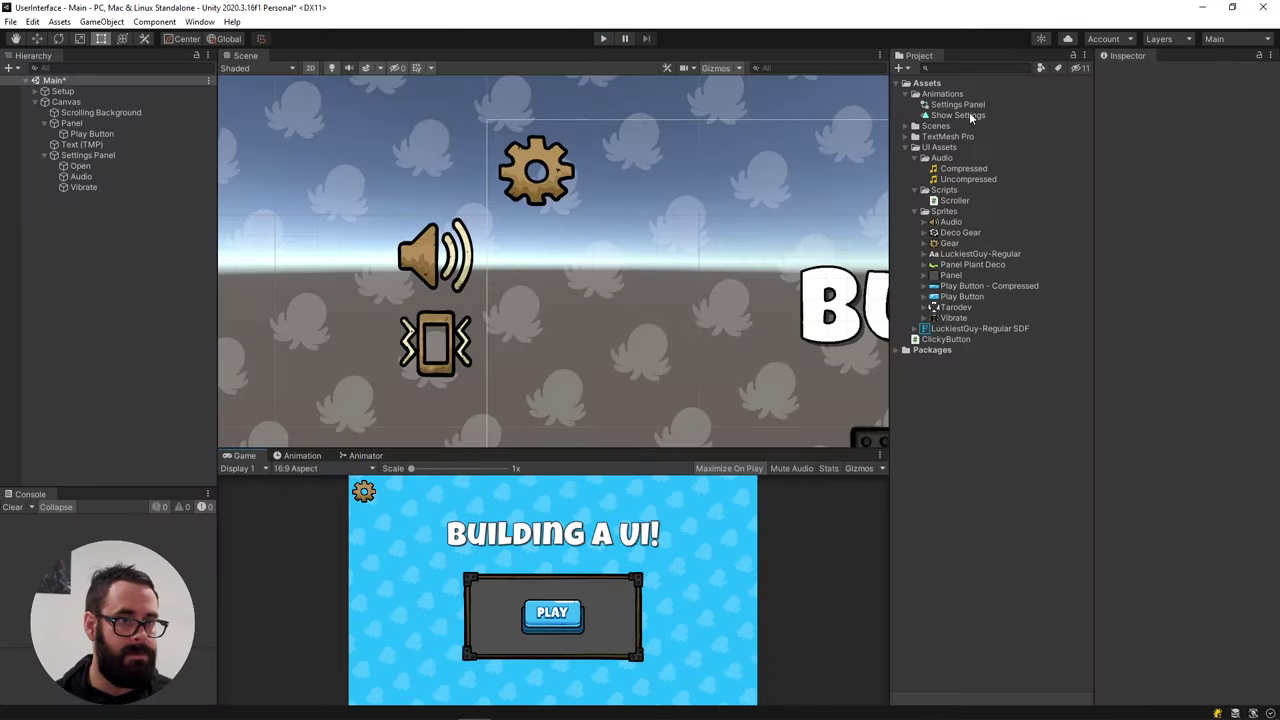
{"action": "left_click", "coordinate": [969, 113]}
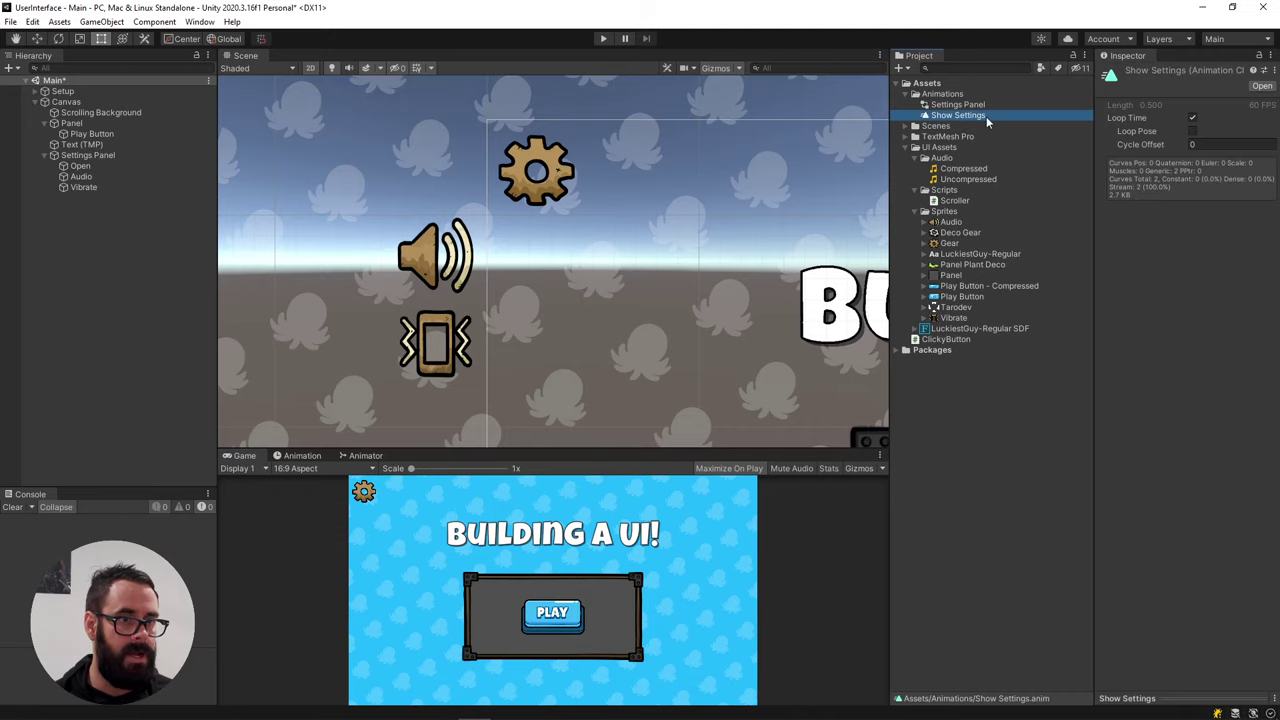
{"action": "left_click", "coordinate": [1192, 118]}
Run the game, toggle the sound and vibrate icons with the gear several times, then stop
{"action": "left_click", "coordinate": [603, 39]}
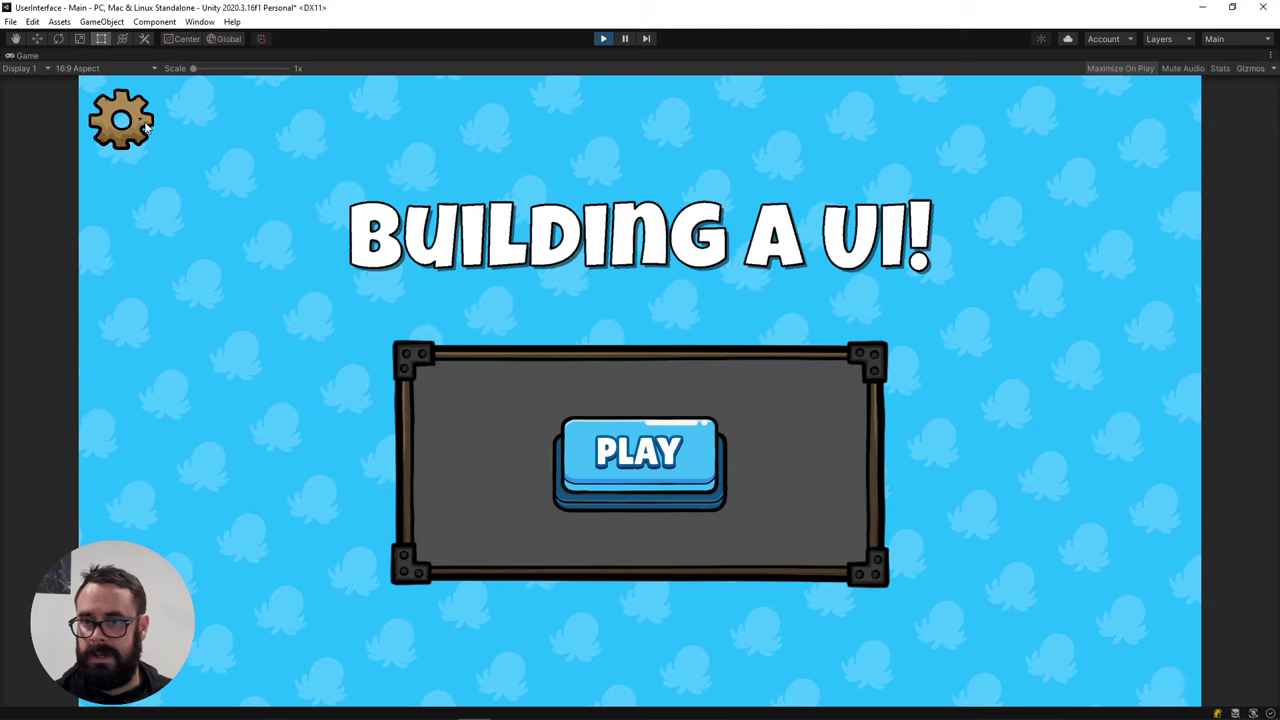
{"action": "left_click", "coordinate": [122, 118]}
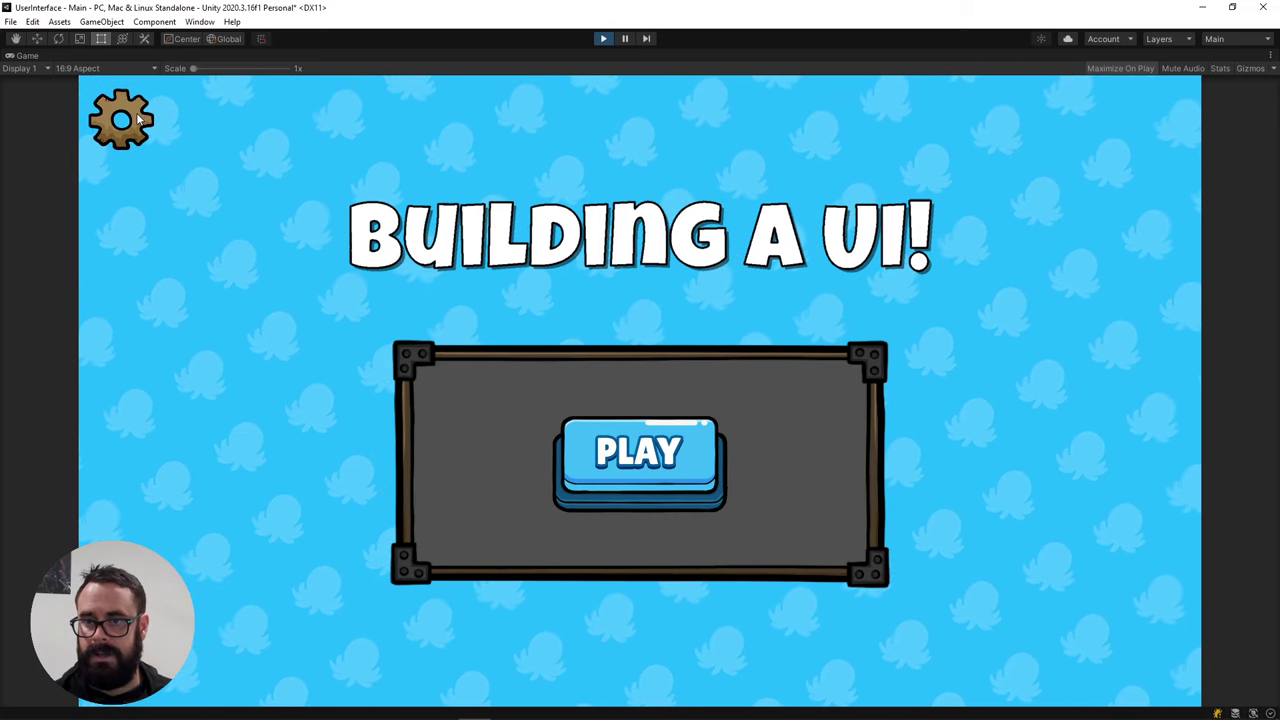
{"action": "left_click", "coordinate": [122, 118]}
{"action": "left_click", "coordinate": [122, 118]}
{"action": "left_click", "coordinate": [122, 118]}
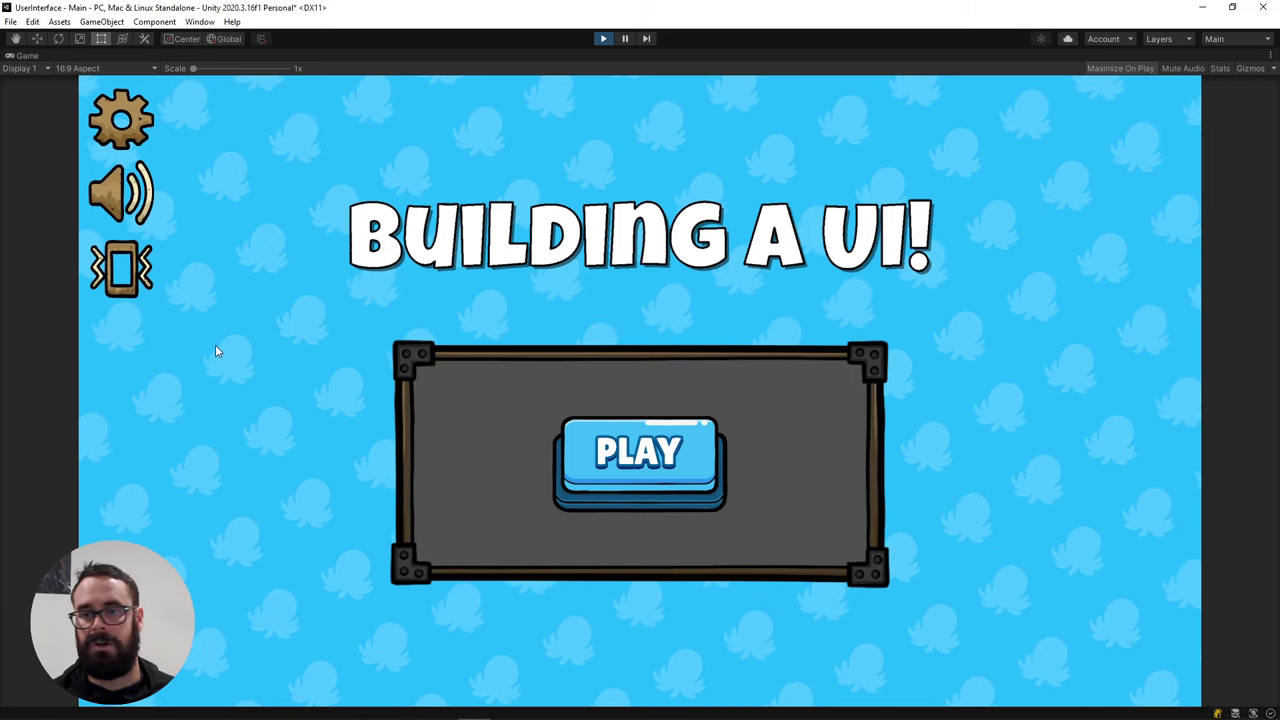
{"action": "left_click", "coordinate": [137, 120]}
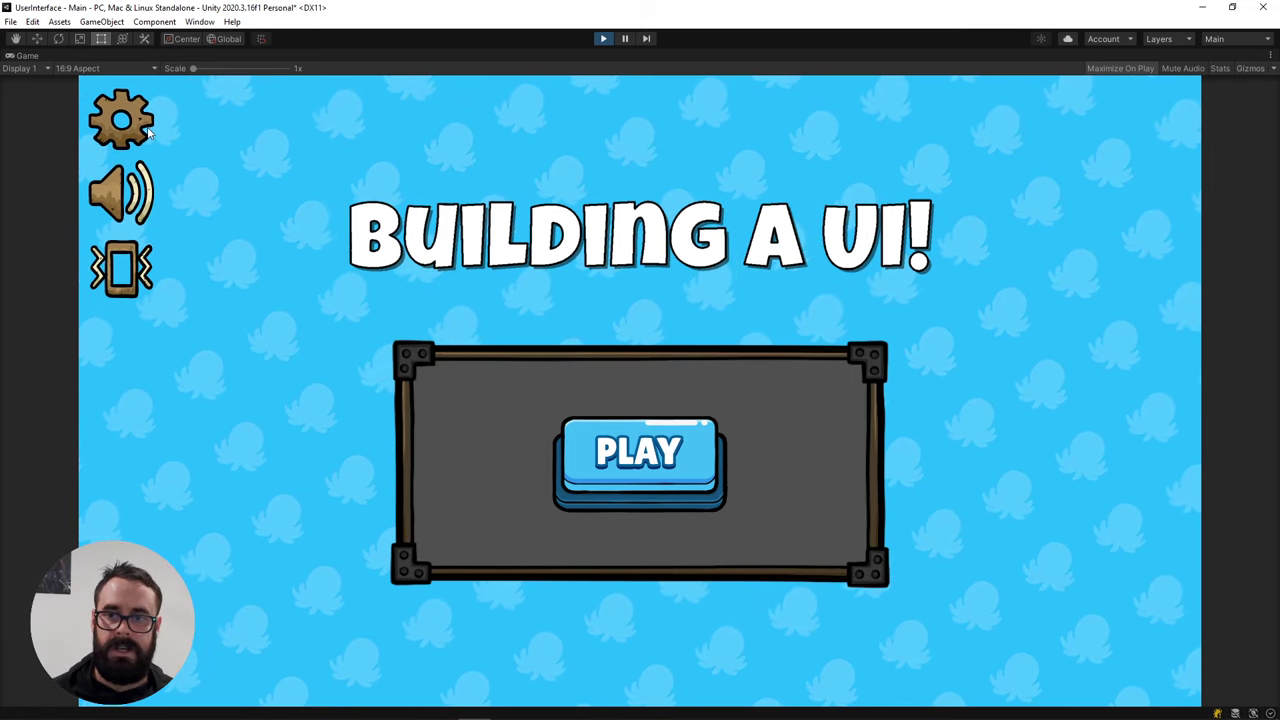
{"action": "left_click", "coordinate": [139, 122]}
{"action": "left_click", "coordinate": [139, 122]}
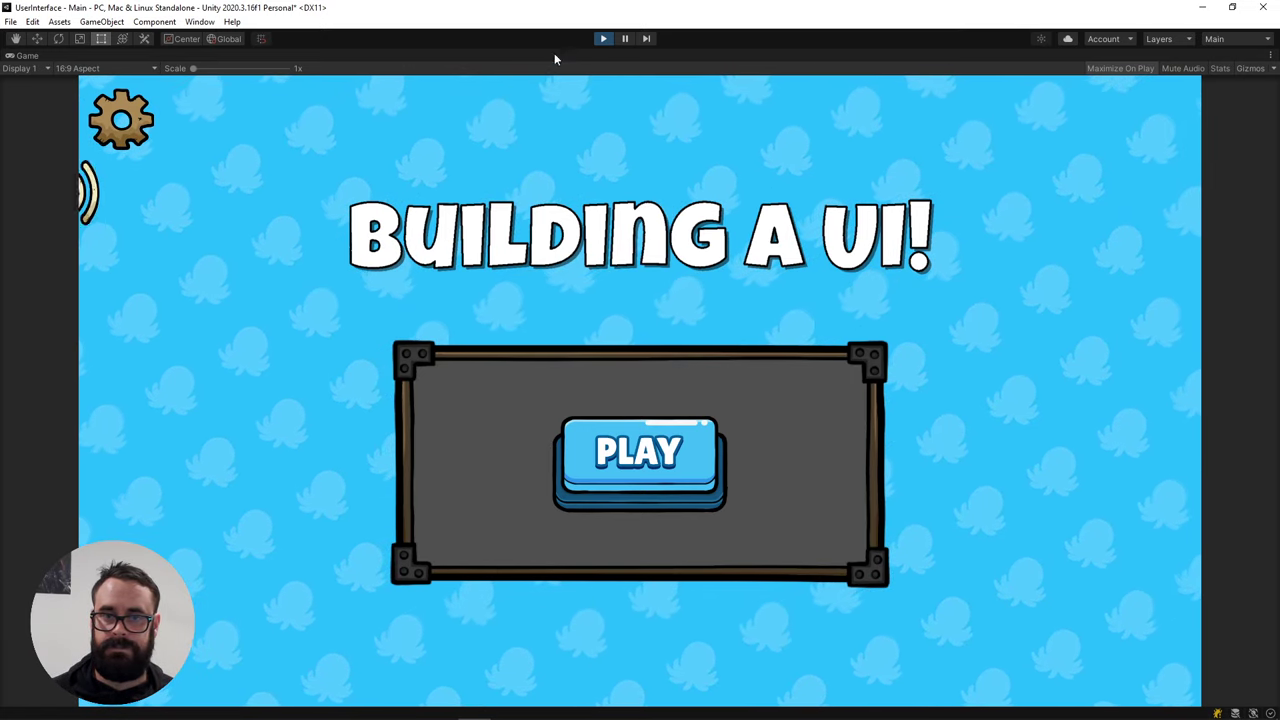
{"action": "left_click", "coordinate": [603, 38]}
Add an Image under Panel using Panel Plant Deco at native size, shrunk to about a third
{"action": "middle_click_drag", "start_coordinate": [722, 212], "coordinate": [549, 200]}
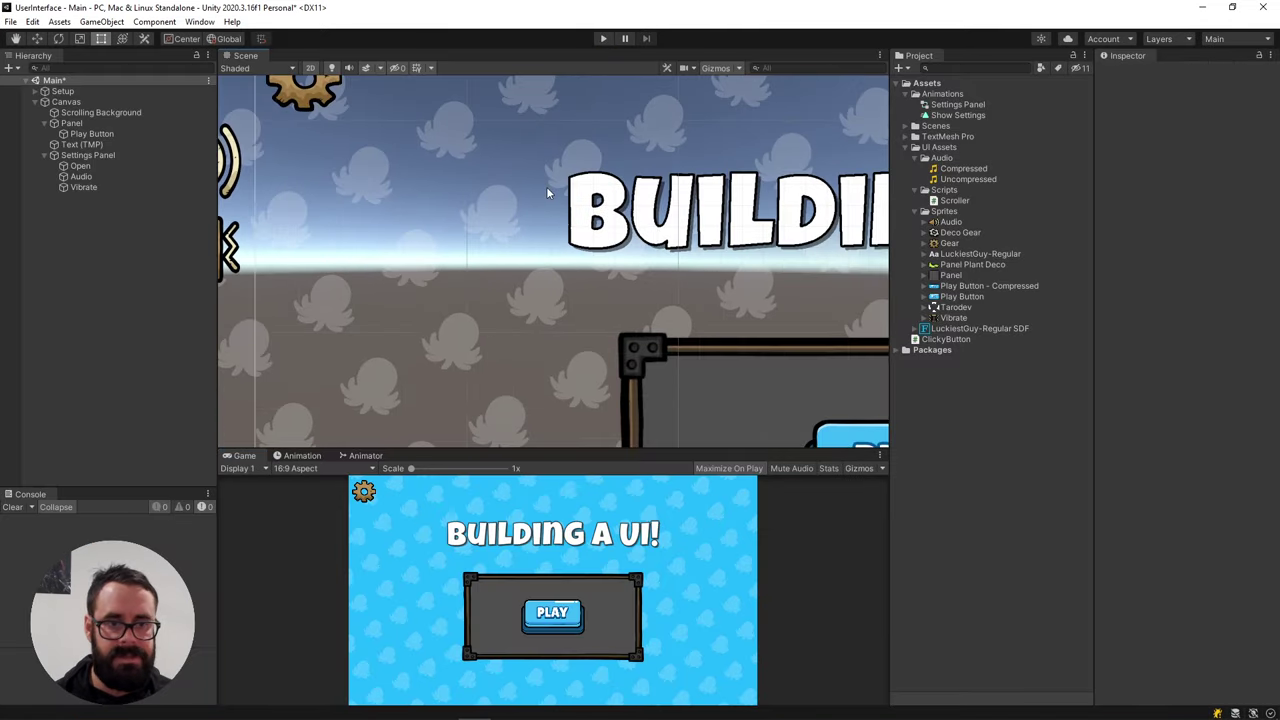
{"action": "scroll", "coordinate": [711, 286], "scroll_direction": "down", "scroll_amount": 3}
{"action": "middle_click_drag", "start_coordinate": [711, 286], "coordinate": [543, 209]}
{"action": "scroll", "coordinate": [648, 280], "scroll_direction": "up", "scroll_amount": 3}
{"action": "scroll", "coordinate": [648, 280], "scroll_direction": "up", "scroll_amount": 2}
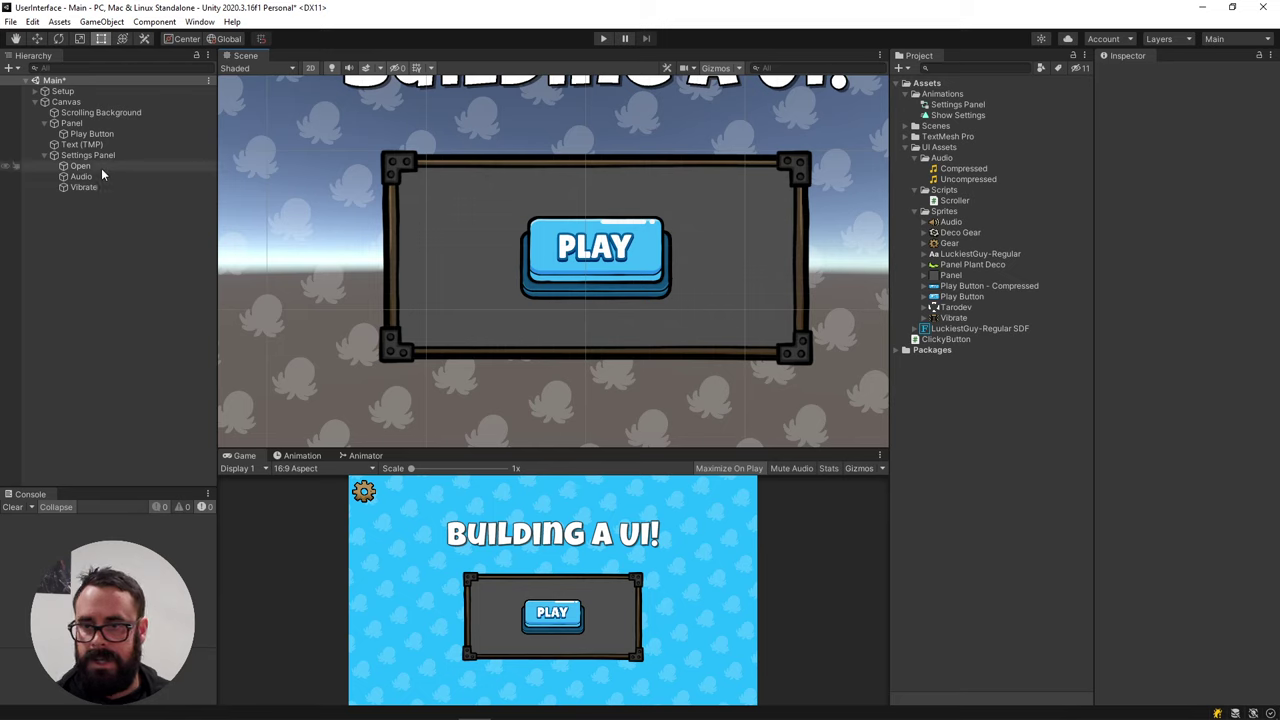
{"action": "left_click", "coordinate": [82, 122]}
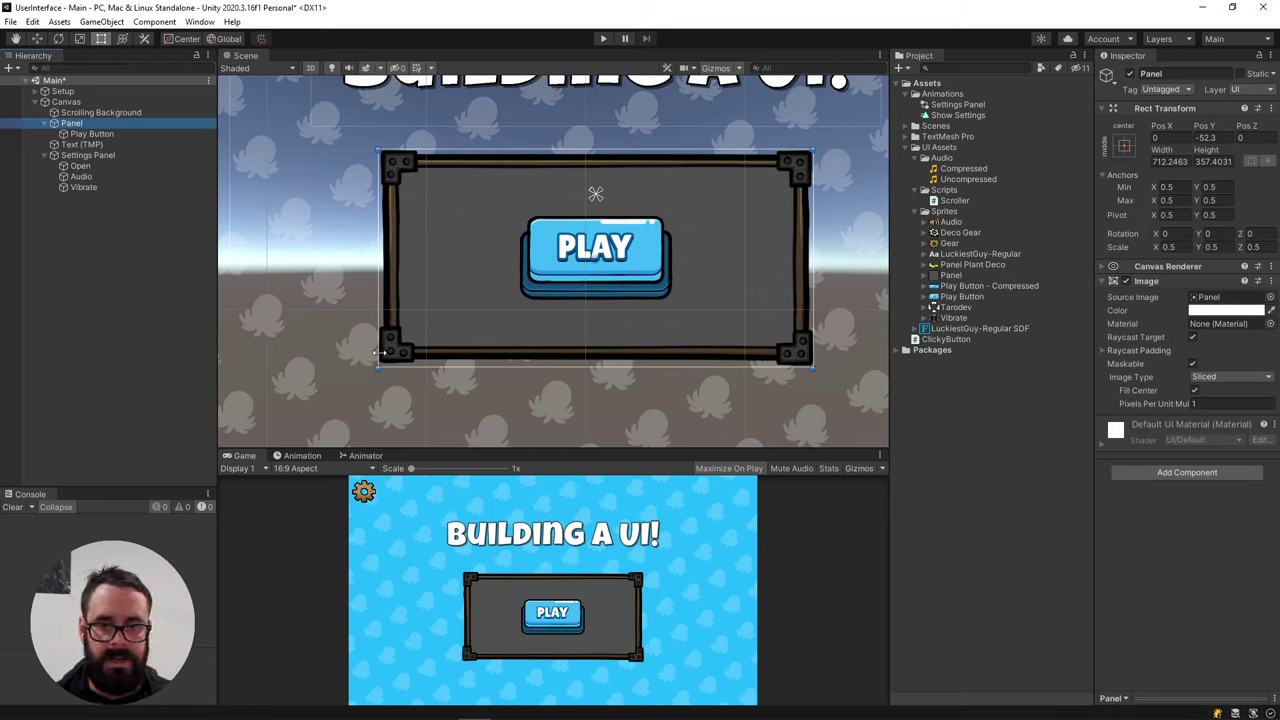
{"action": "right_click", "coordinate": [93, 125]}
{"action": "mouse_move", "coordinate": [123, 400]}
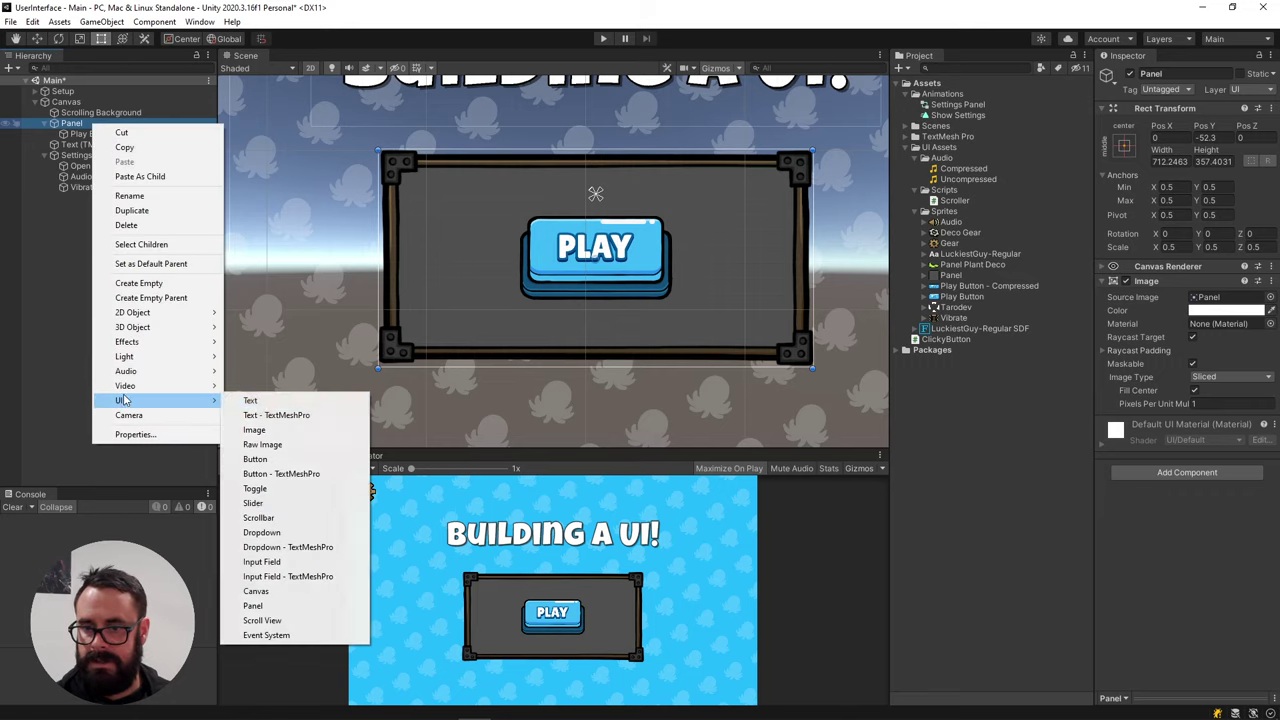
{"action": "left_click", "coordinate": [255, 430]}
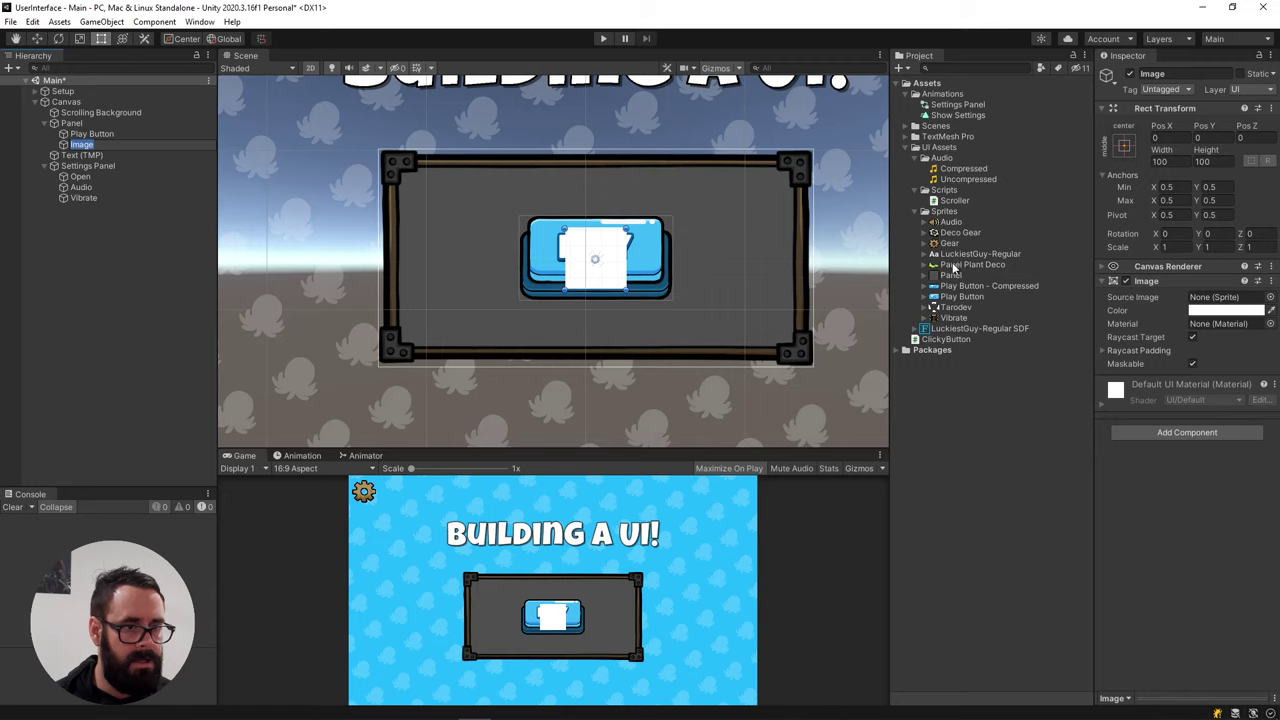
{"action": "left_click_drag", "start_coordinate": [953, 268], "coordinate": [1226, 298]}
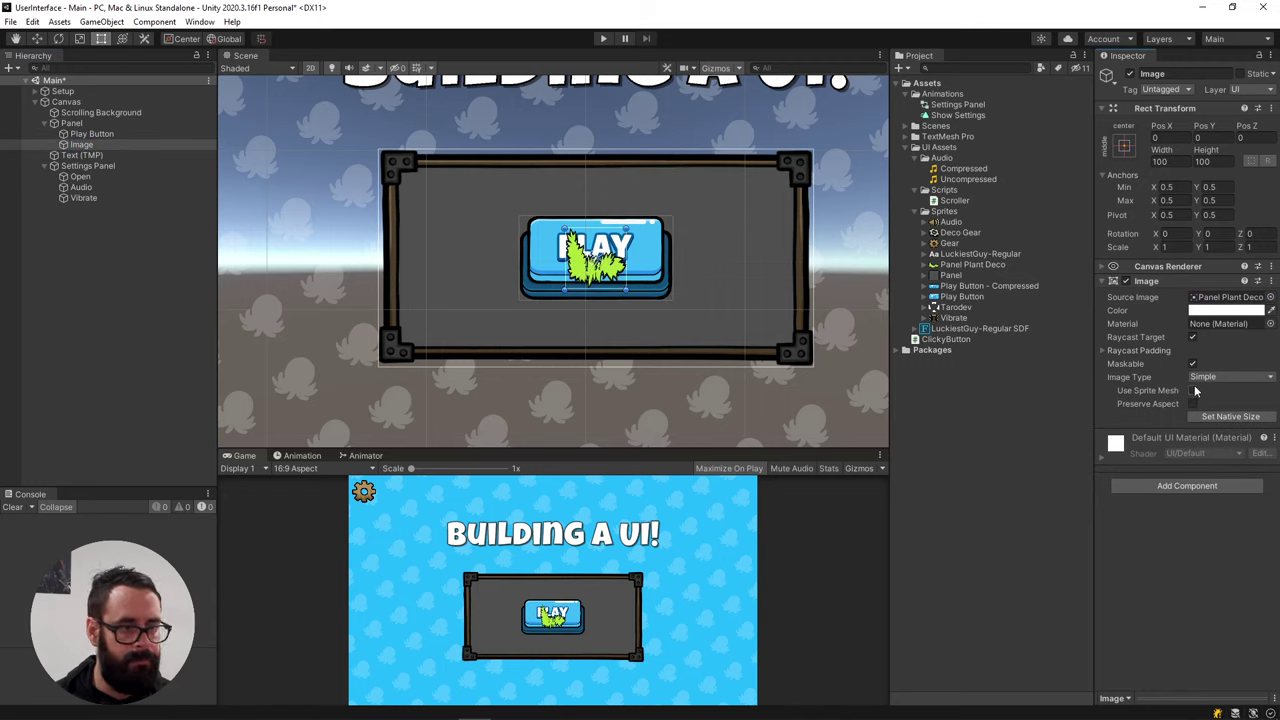
{"action": "left_click", "coordinate": [1230, 416]}
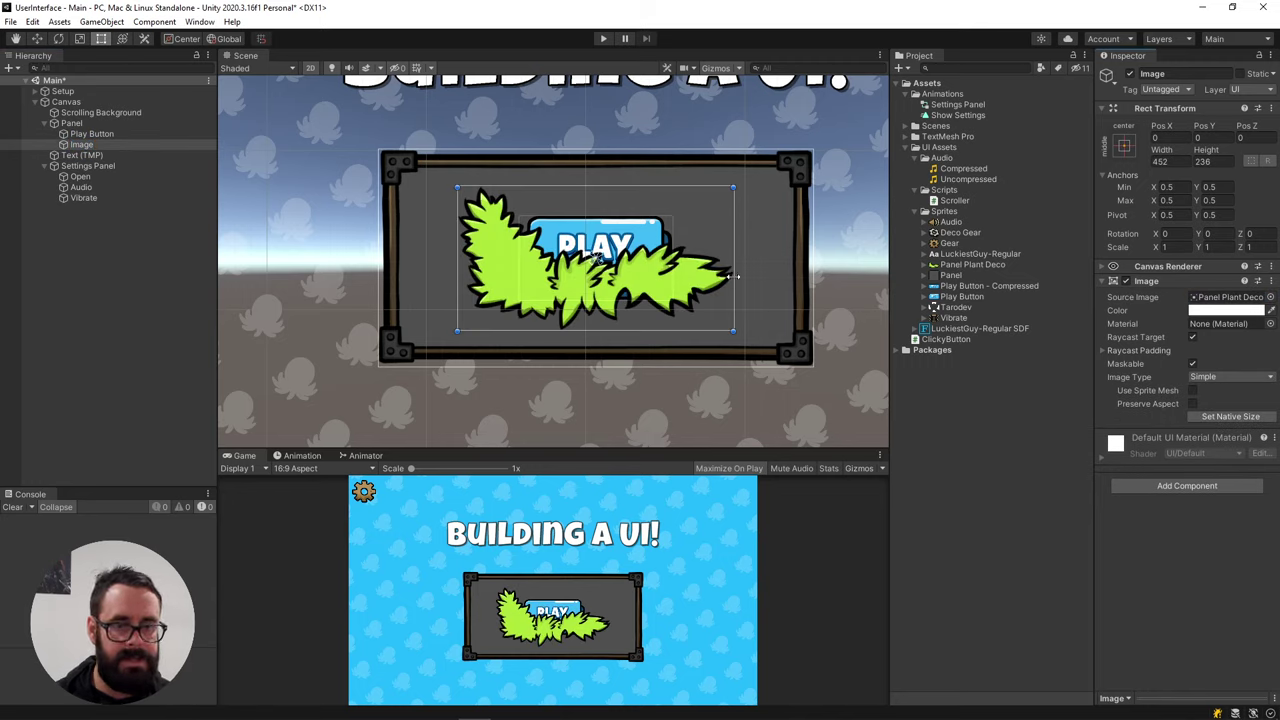
{"action": "left_click_drag", "start_coordinate": [733, 275], "coordinate": [434, 364], "text": "alt+shift"}
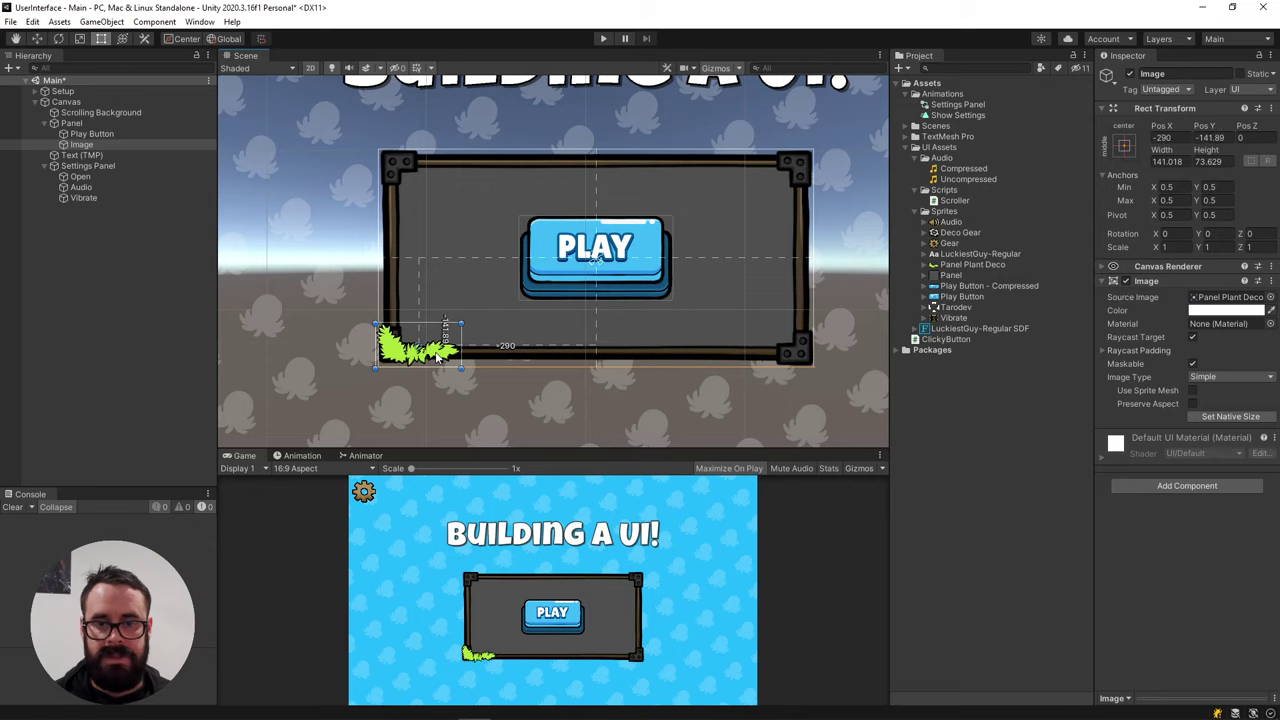
Anchor the plant image to the Panel's bottom-left corner and nudge it onto the corner
{"action": "left_click", "coordinate": [92, 124]}
{"action": "mouse_move", "coordinate": [382, 379]}
{"action": "left_mouse_down"}
{"action": "mouse_move", "coordinate": [382, 360]}
{"action": "mouse_move", "coordinate": [466, 337]}
{"action": "mouse_move", "coordinate": [329, 363]}
{"action": "mouse_move", "coordinate": [490, 349]}
{"action": "mouse_move", "coordinate": [349, 371]}
{"action": "mouse_move", "coordinate": [429, 250]}
{"action": "mouse_move", "coordinate": [391, 366]}
{"action": "mouse_move", "coordinate": [378, 366]}
{"action": "left_mouse_up"}
{"action": "left_click", "coordinate": [82, 145]}
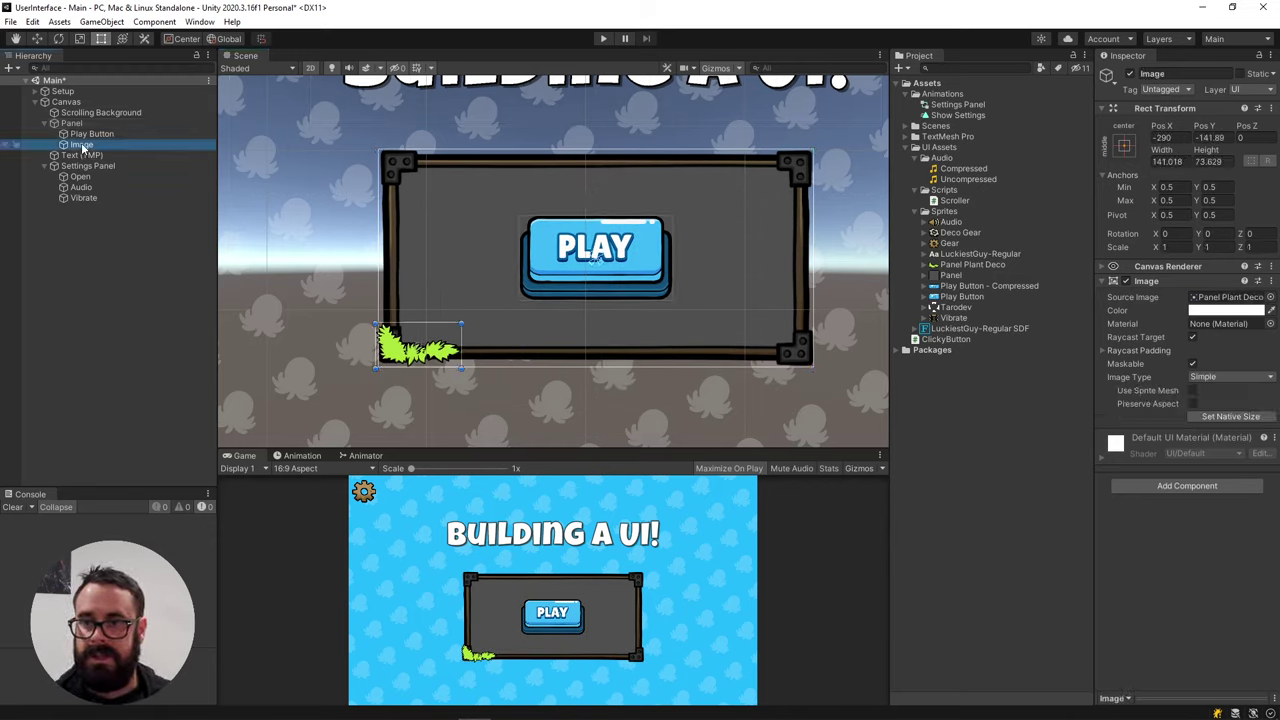
{"action": "left_click", "coordinate": [1124, 146]}
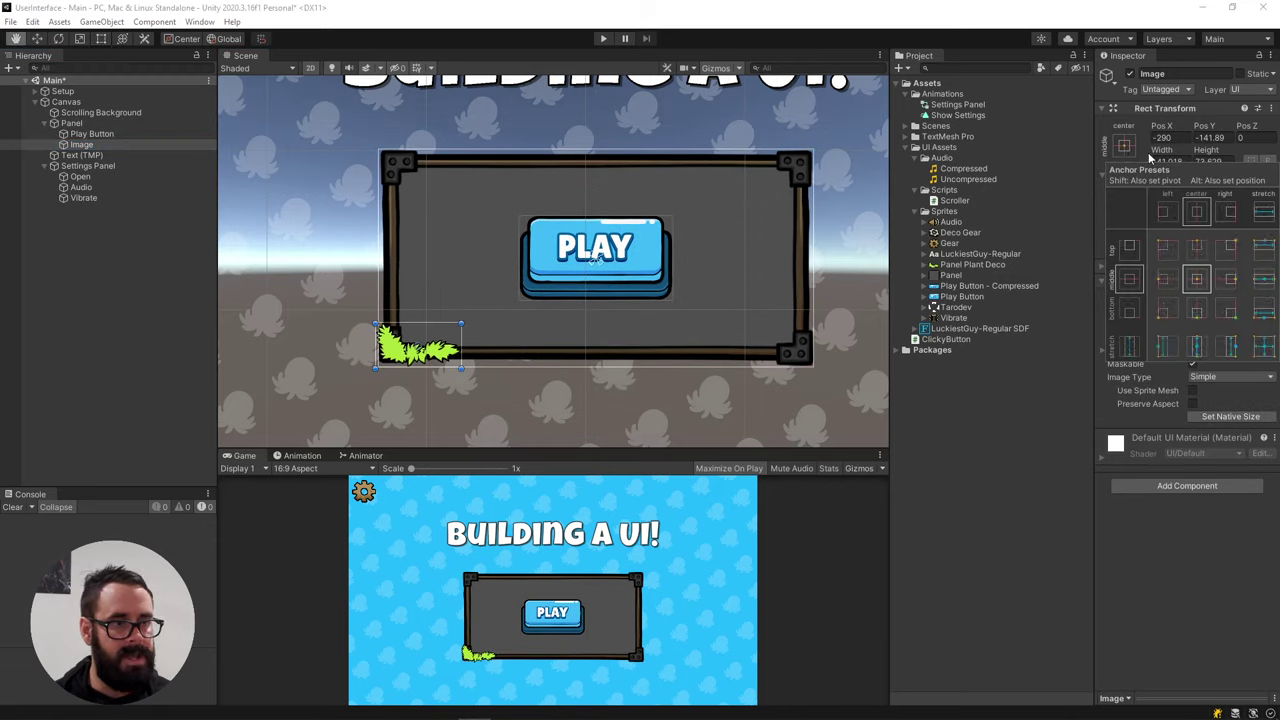
{"action": "left_click", "coordinate": [1168, 311], "text": "alt+shift"}
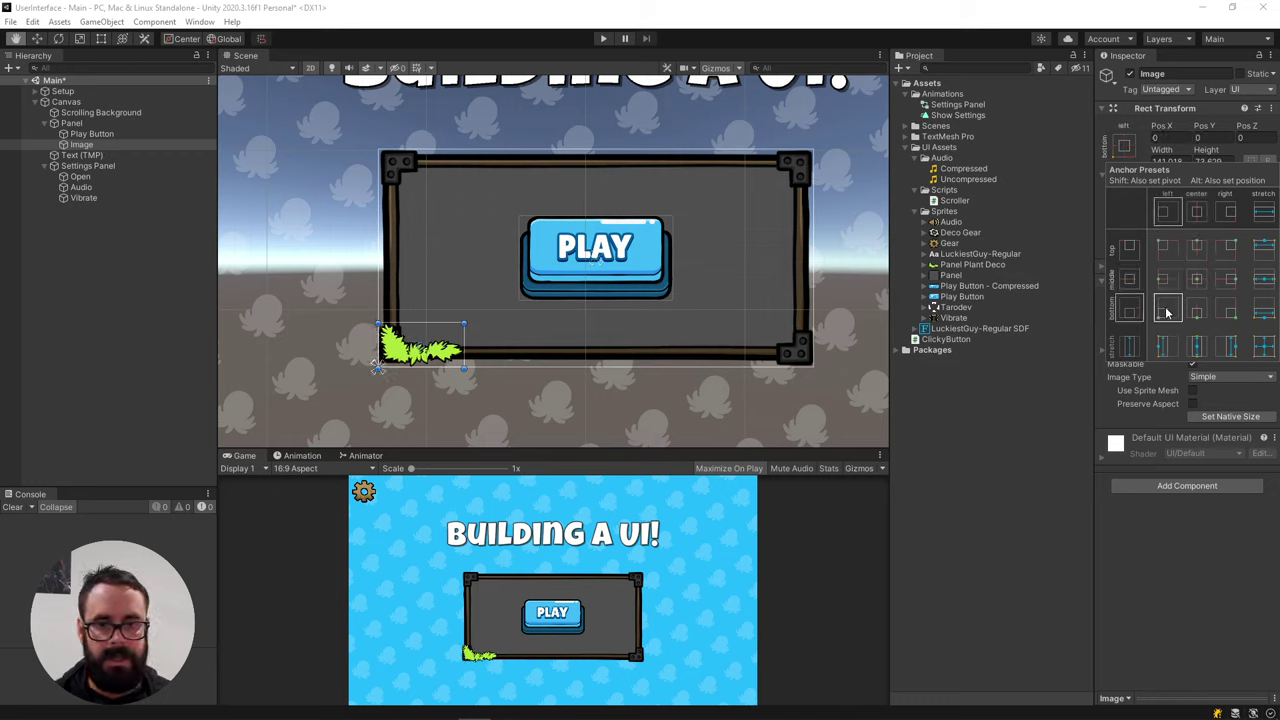
{"action": "left_click_drag", "start_coordinate": [450, 360], "coordinate": [446, 361]}
Resize the Panel to check the plant follows, then undo the resize
{"action": "left_click", "coordinate": [86, 125]}
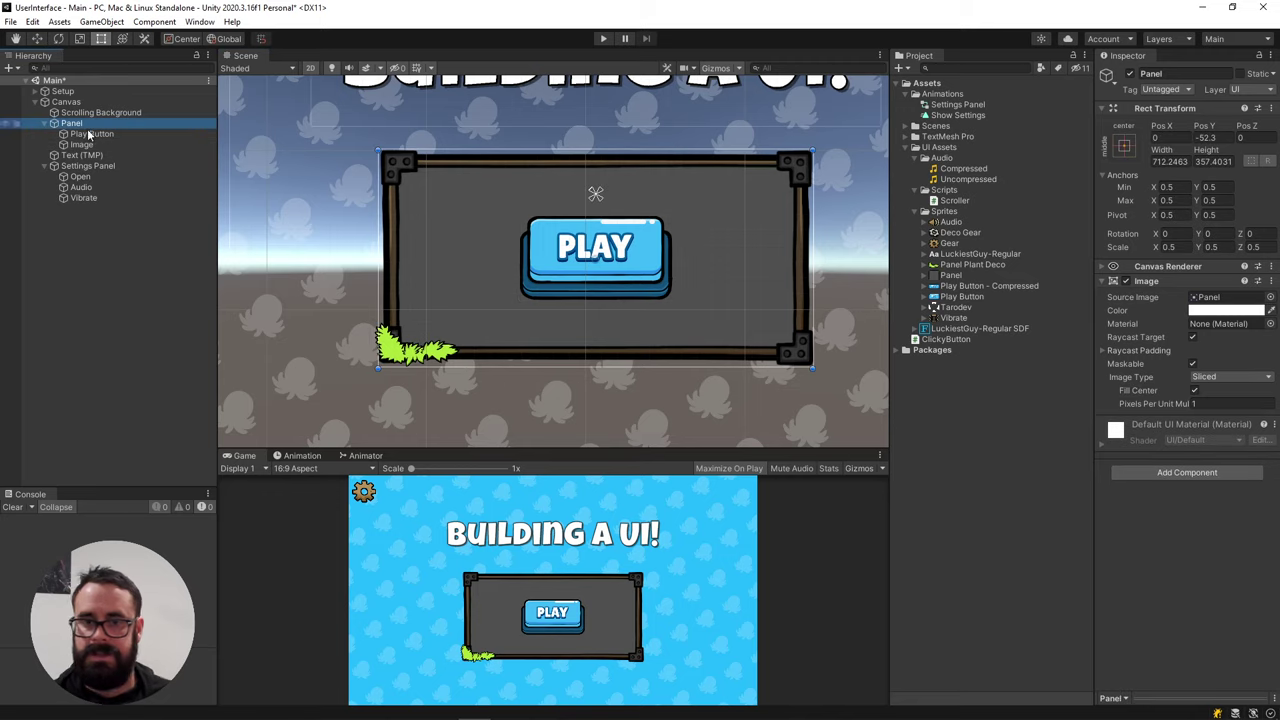
{"action": "left_click", "coordinate": [375, 366]}
{"action": "left_click_drag", "start_coordinate": [378, 367], "coordinate": [517, 356]}
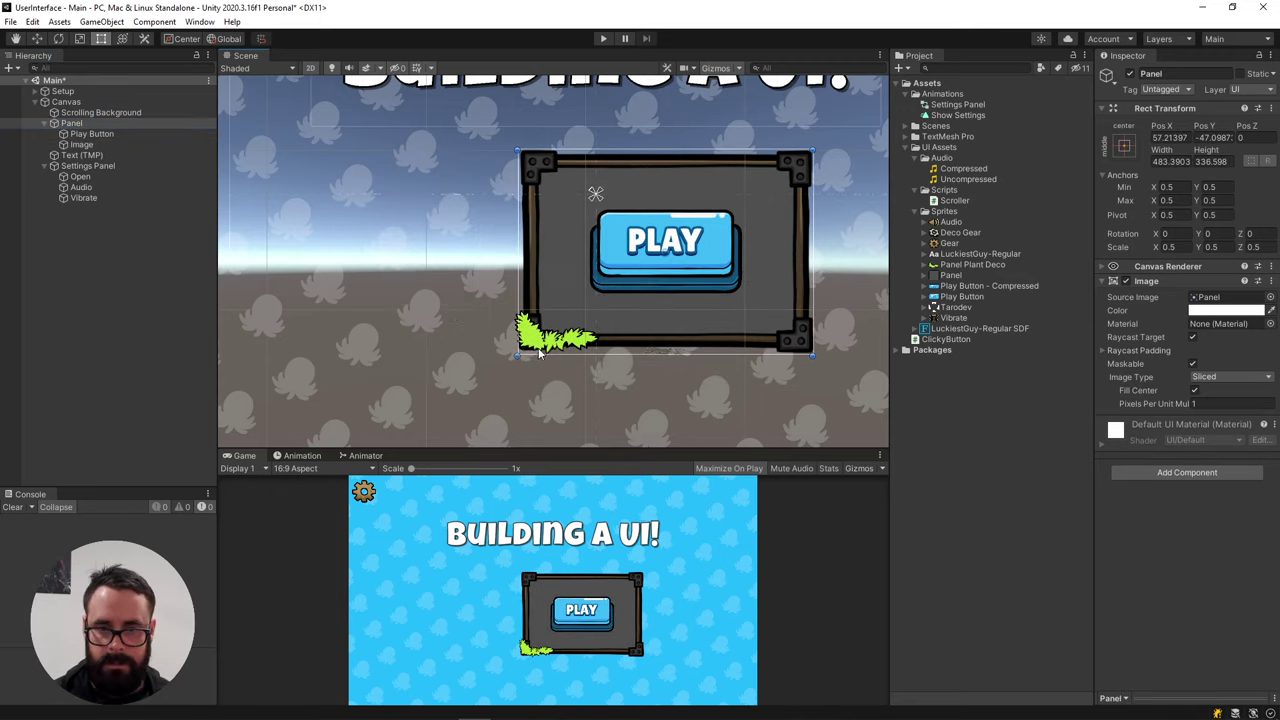
{"action": "key", "text": "ctrl+z"}
Rename the plant image to Plant and duplicate it toward the panel centre
{"action": "left_click", "coordinate": [83, 145]}
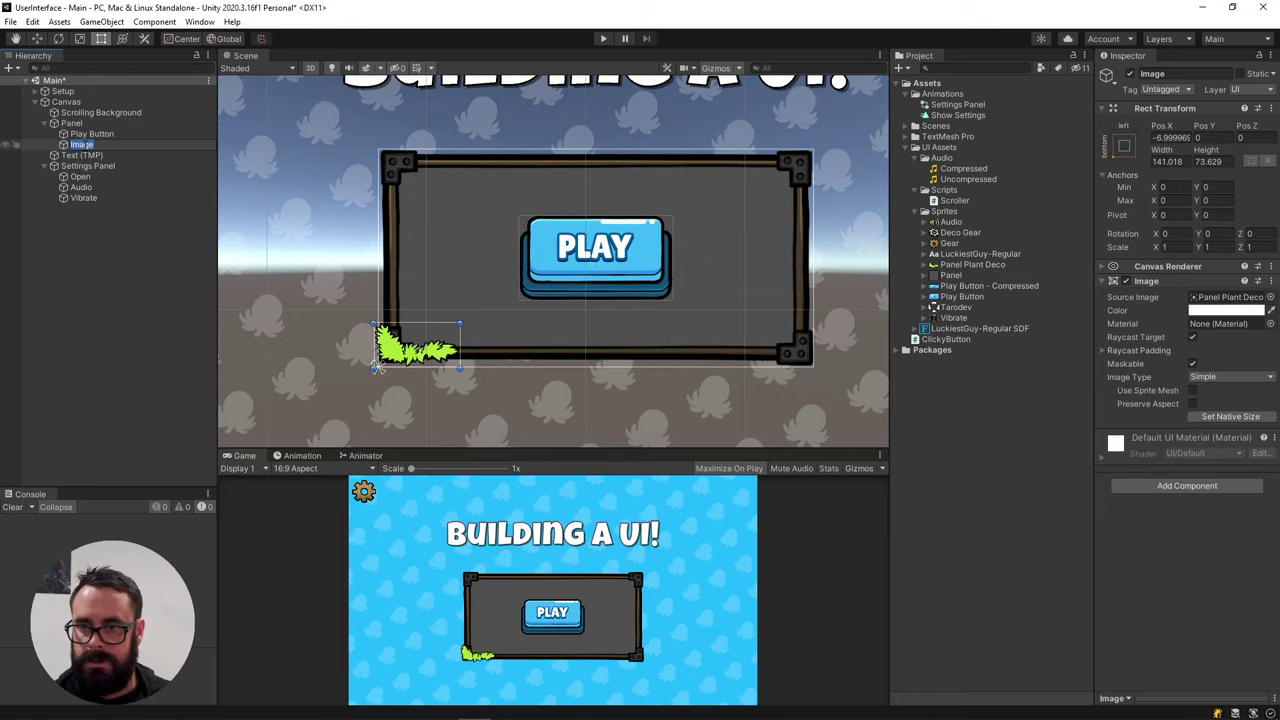
{"action": "type", "text": "Plant"}
{"action": "key", "text": "Return"}
{"action": "key", "text": "ctrl+d"}
{"action": "left_click_drag", "start_coordinate": [456, 341], "coordinate": [600, 272]}
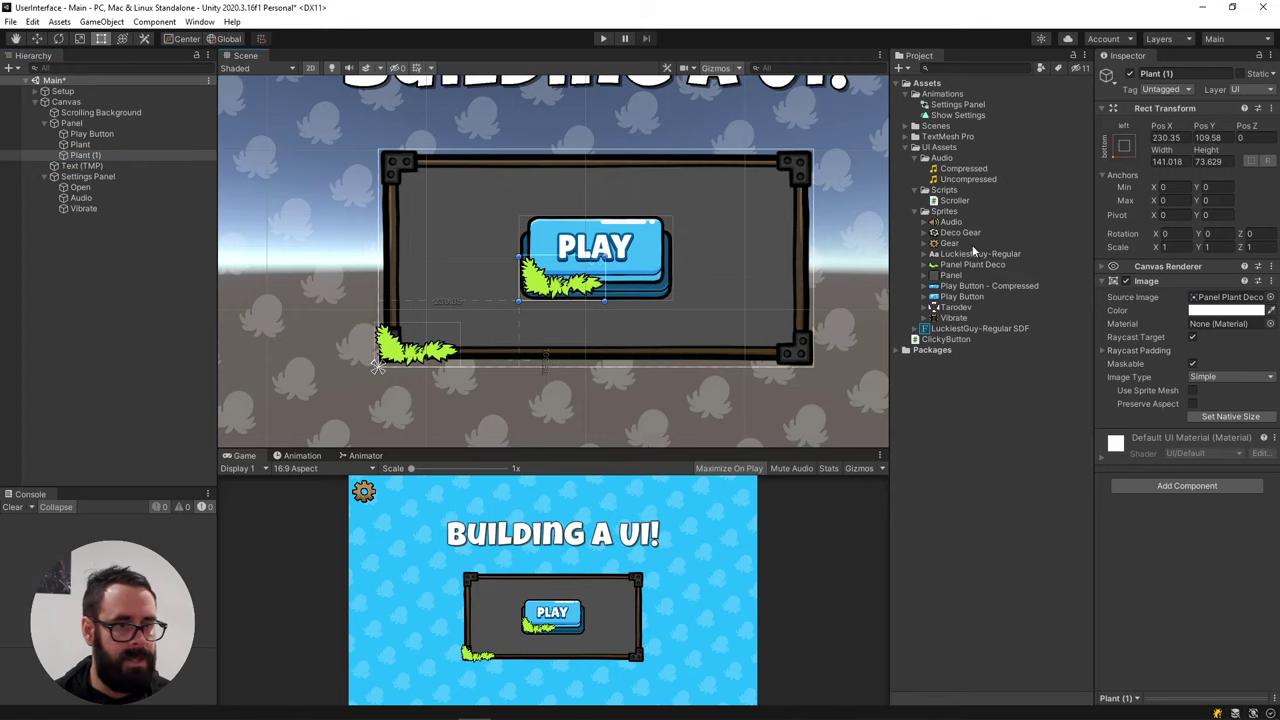
Give the copy the Deco Gear sprite at native size, shrink it, and anchor it top-left
{"action": "left_click_drag", "start_coordinate": [955, 232], "coordinate": [1236, 300]}
{"action": "left_click", "coordinate": [1232, 416]}
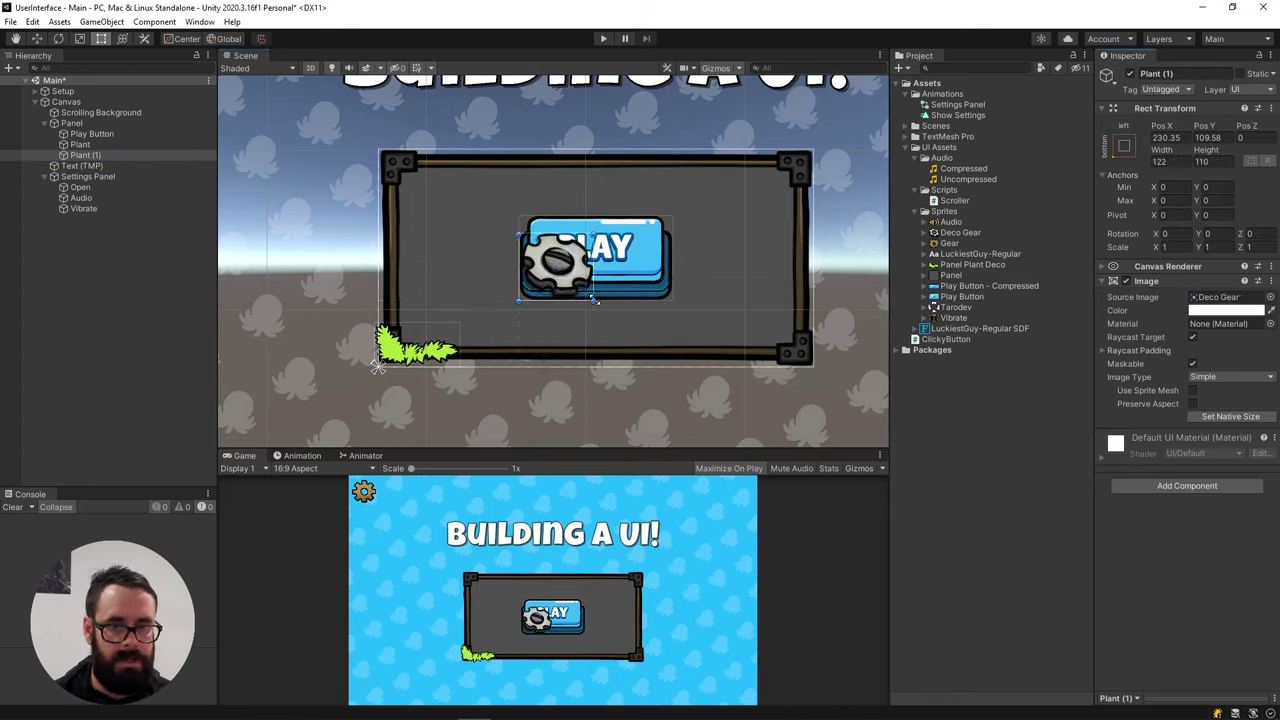
{"action": "left_click_drag", "start_coordinate": [594, 300], "coordinate": [572, 276], "text": "alt+shift"}
{"action": "left_click", "coordinate": [1124, 145]}
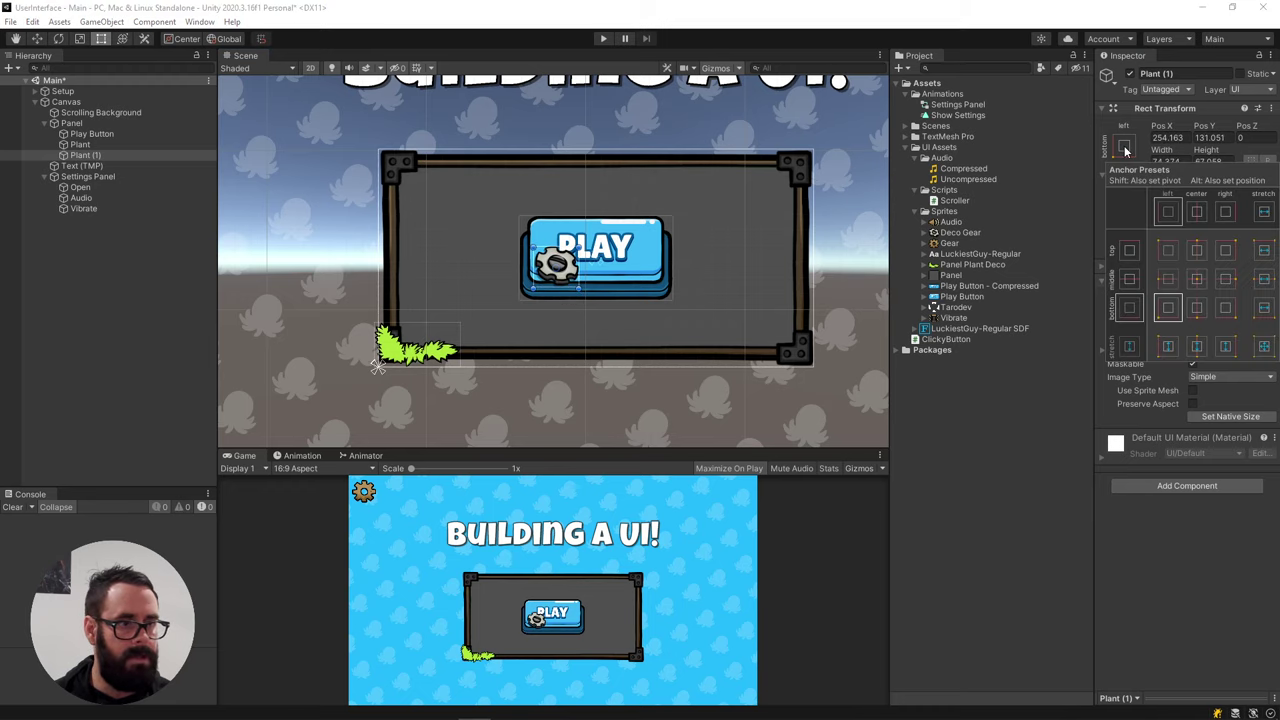
{"action": "left_click", "coordinate": [1166, 255], "text": "alt+shift"}
{"action": "left_click_drag", "start_coordinate": [413, 172], "coordinate": [410, 164]}
Save the scene, rename the copy to Gear, and run the game
{"action": "left_click", "coordinate": [135, 250]}
{"action": "left_click", "coordinate": [85, 155]}
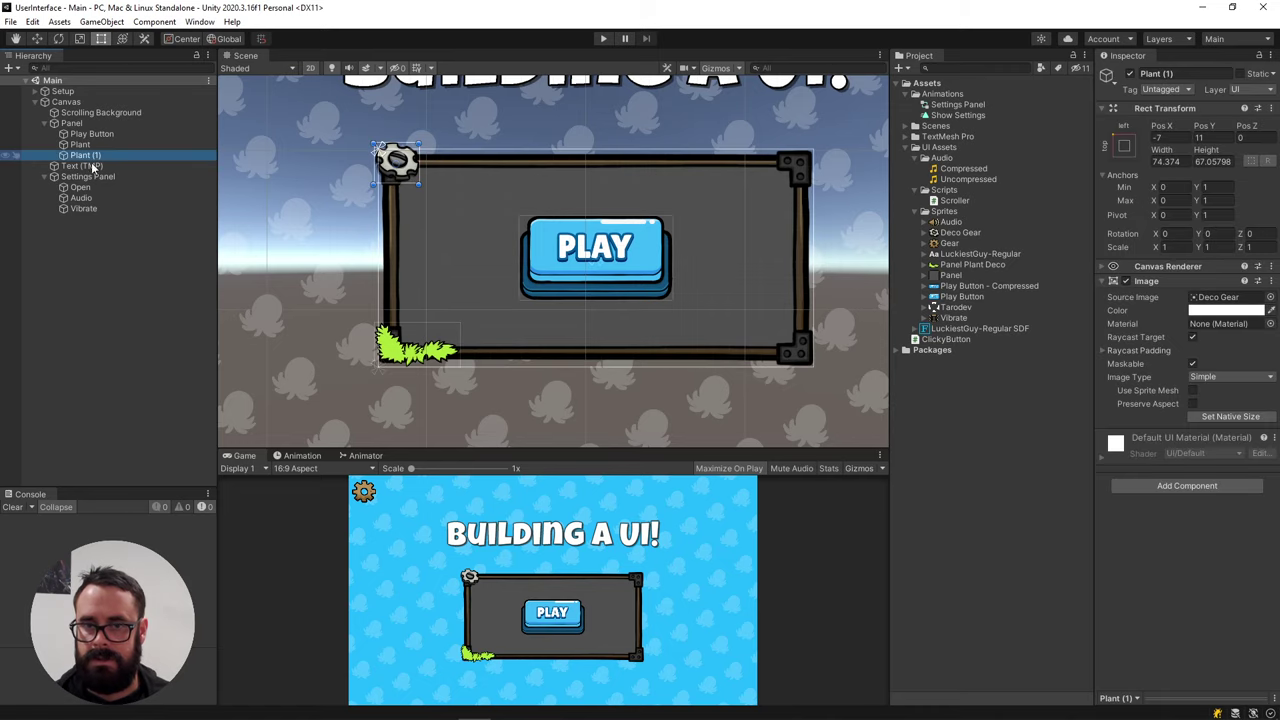
{"action": "key", "text": "ctrl+s"}
{"action": "type", "text": "Gear"}
{"action": "key", "text": "Return"}
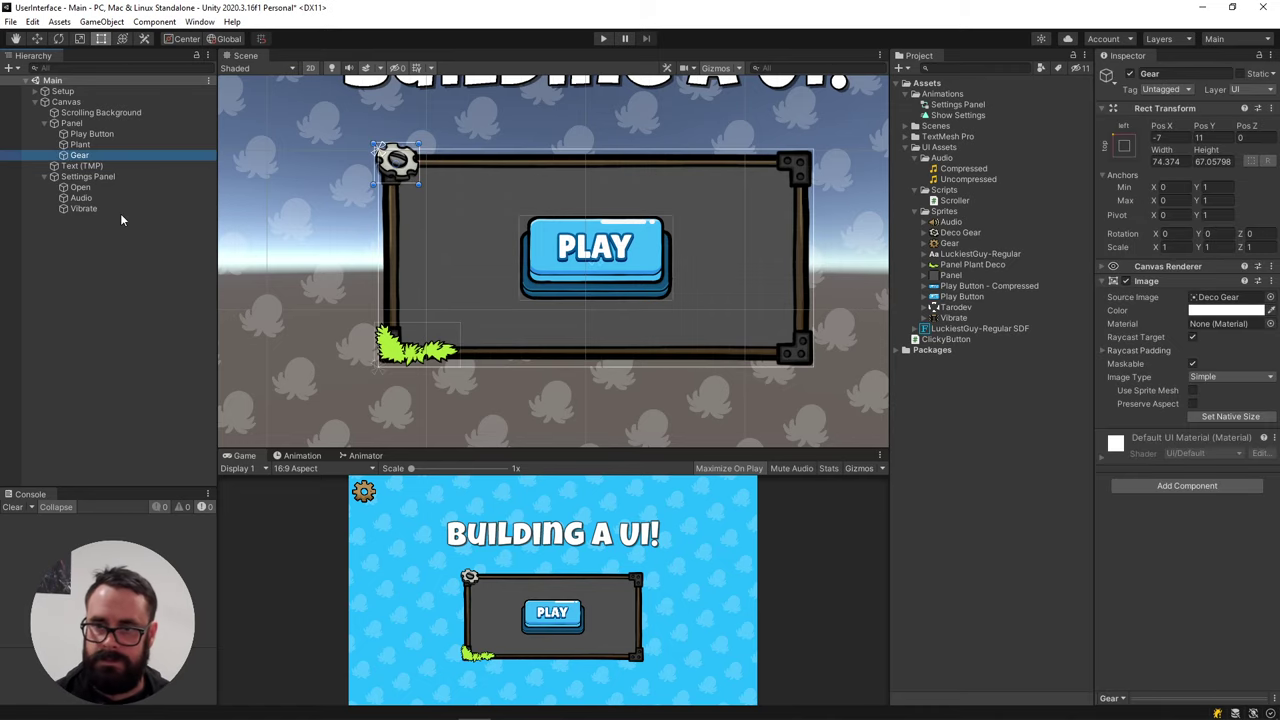
{"action": "key", "text": "ctrl+p"}
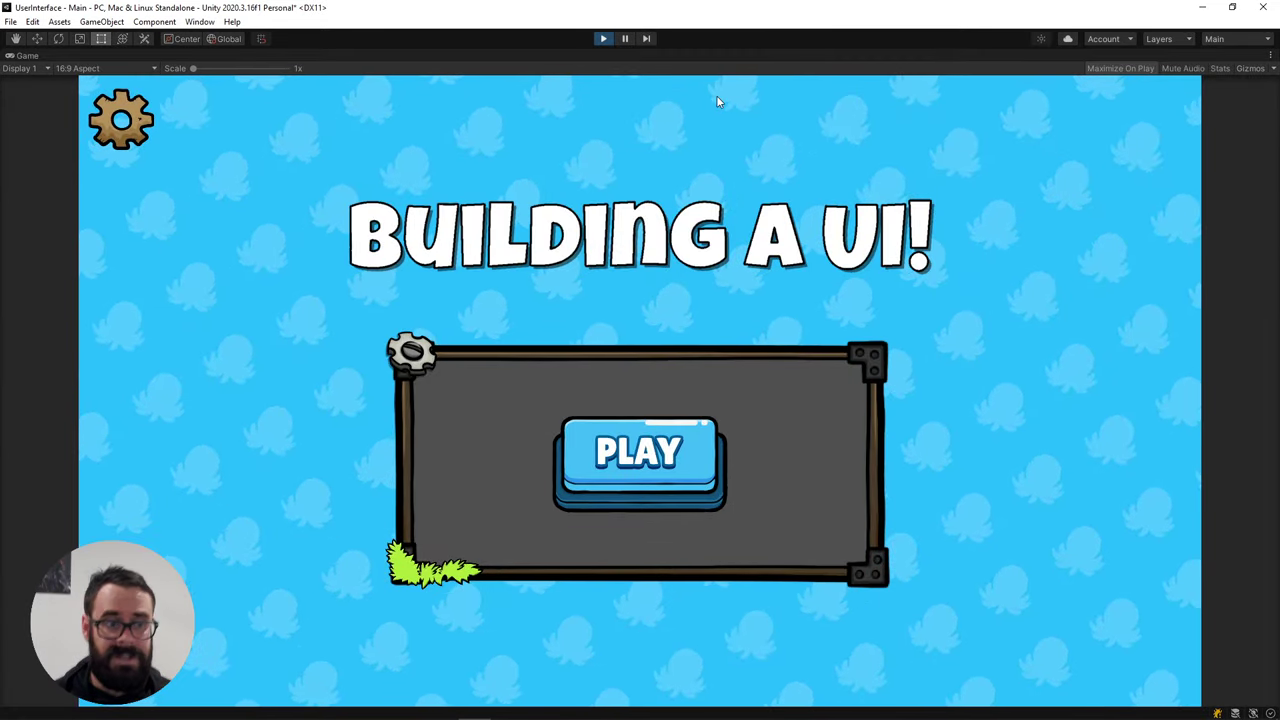
{"action": "left_click", "coordinate": [137, 127]}
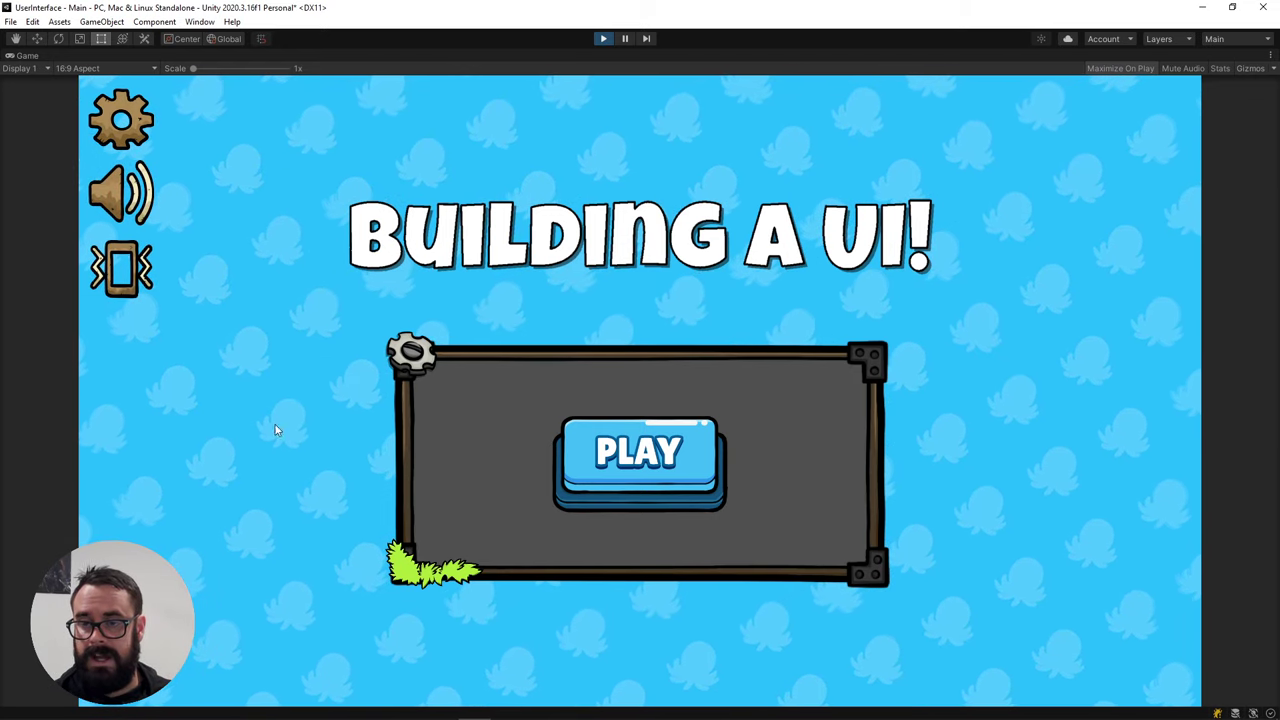
{"action": "left_click", "coordinate": [120, 118]}
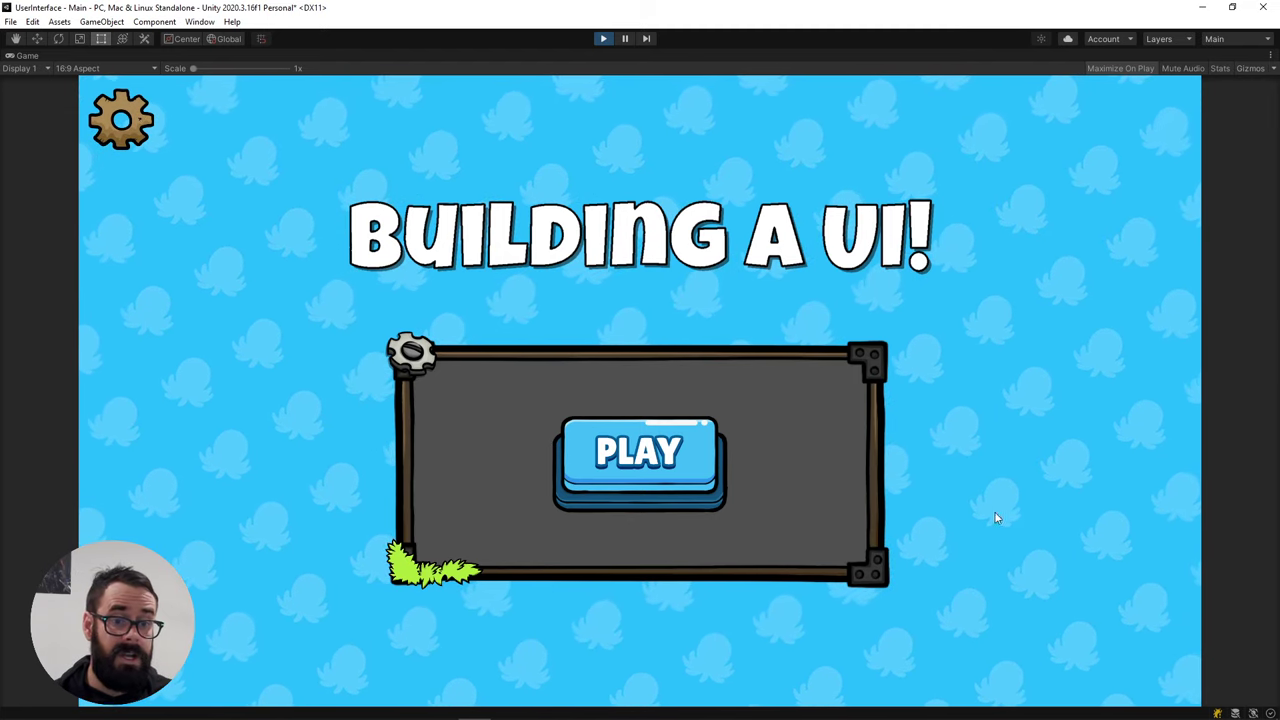
{"action": "left_click", "coordinate": [705, 460]}
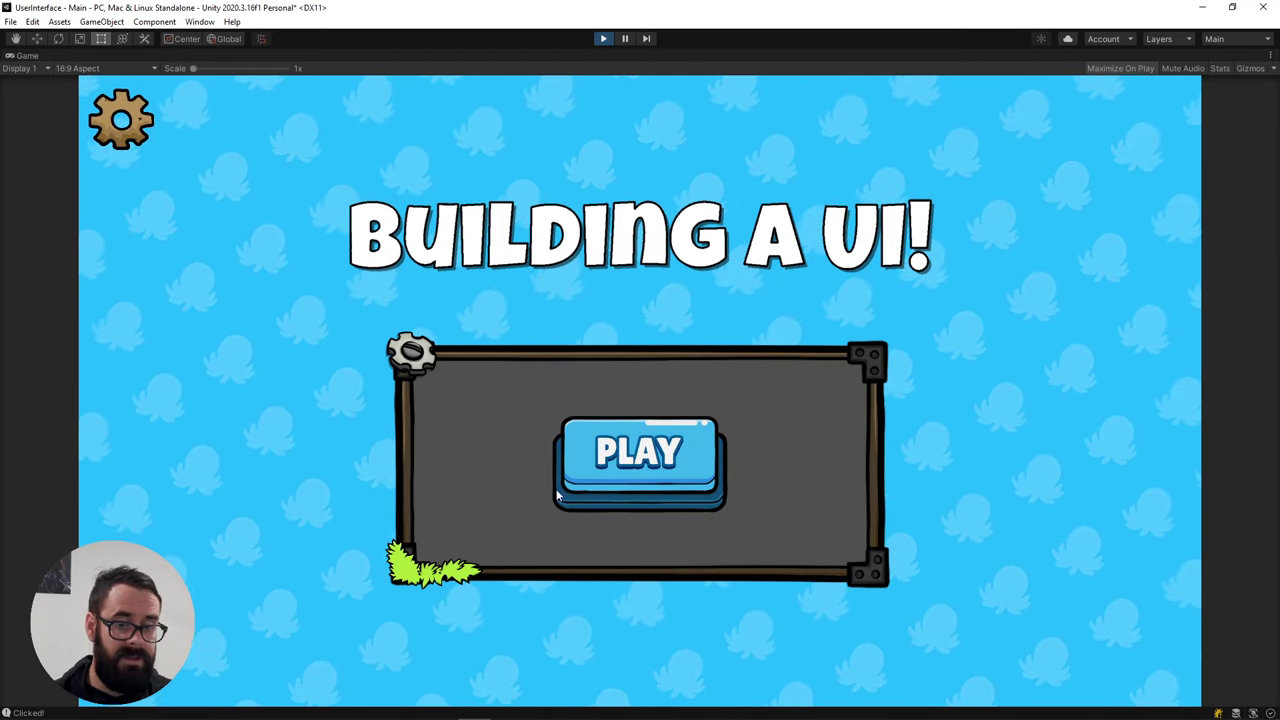